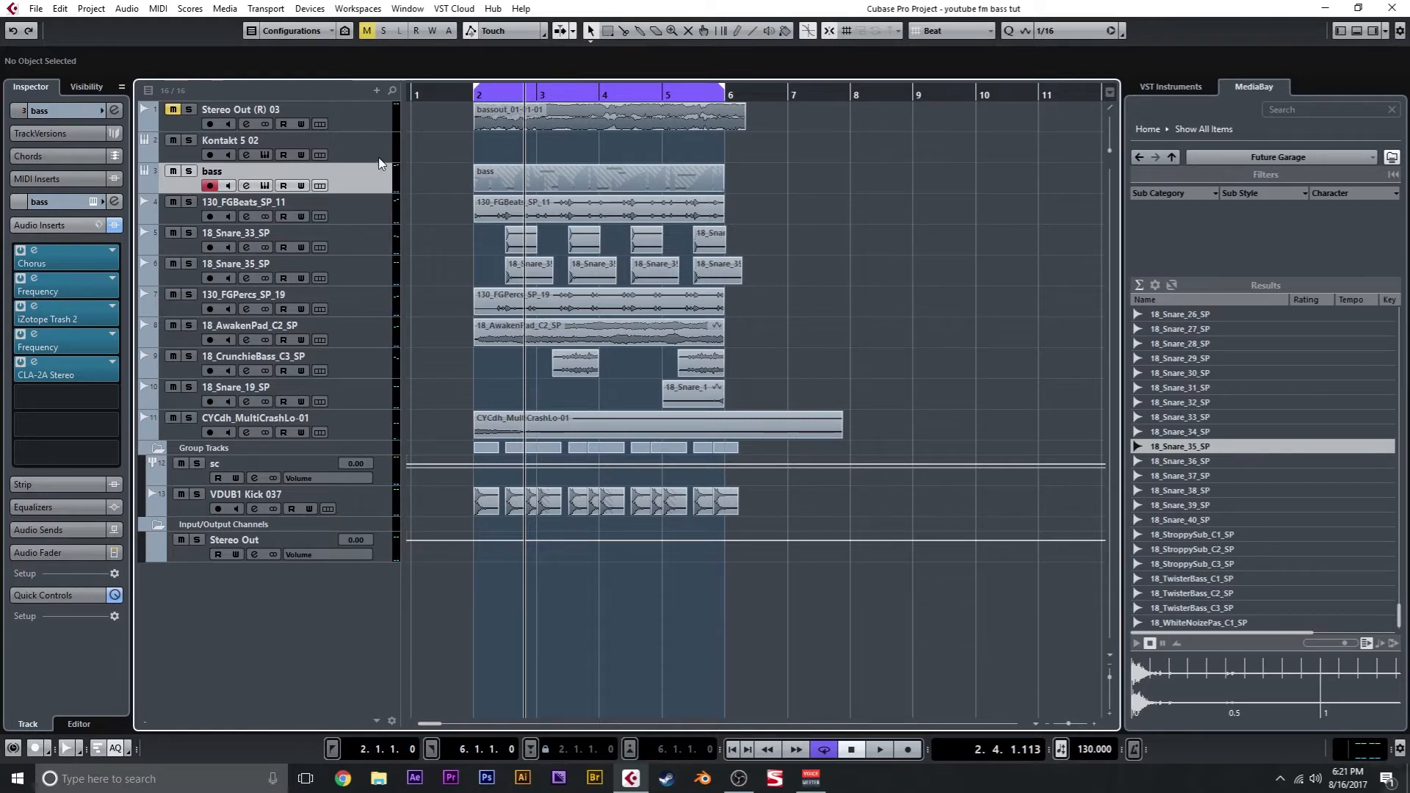
Step: Solo the bass track, play the looped section to hear it alone, and remove the solo
click(188, 172)
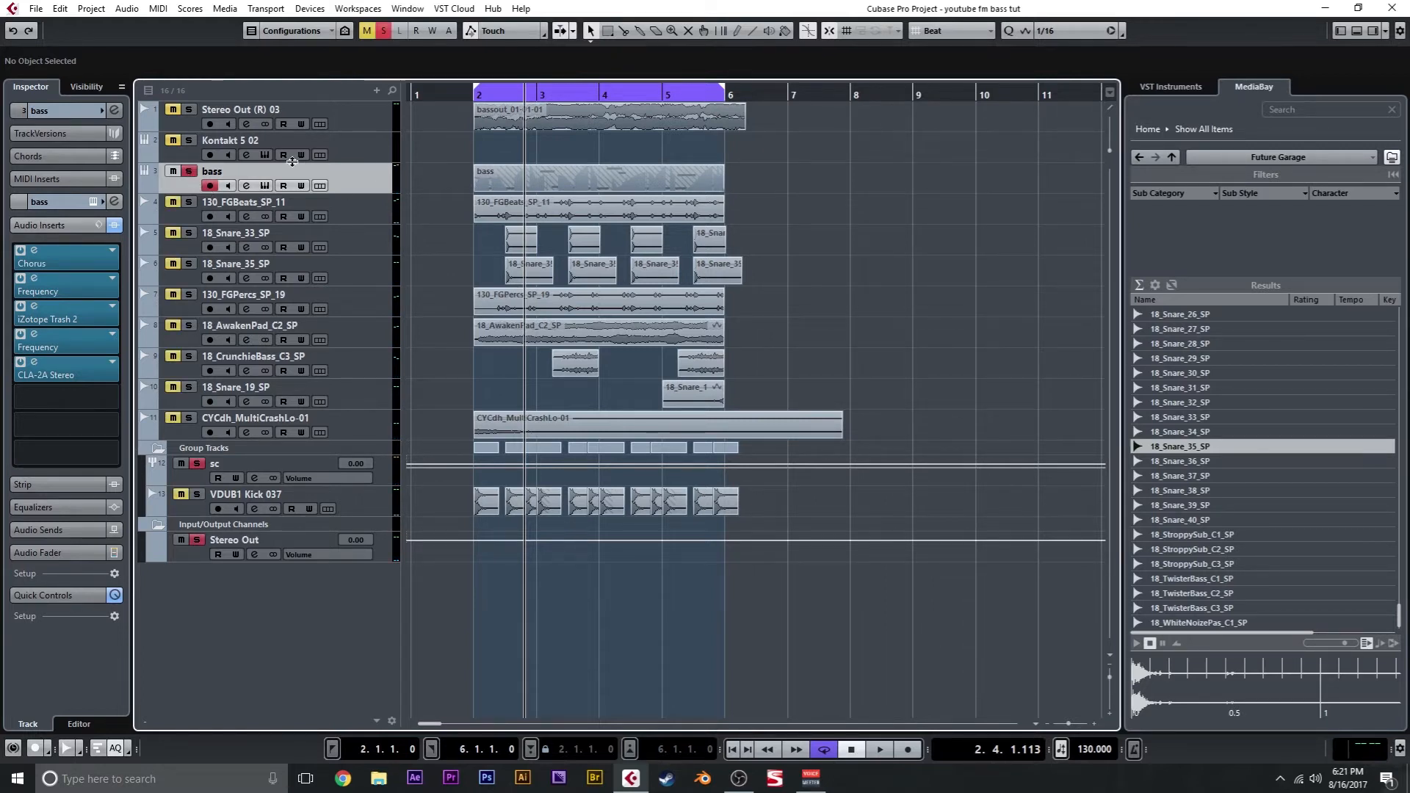
key(space)
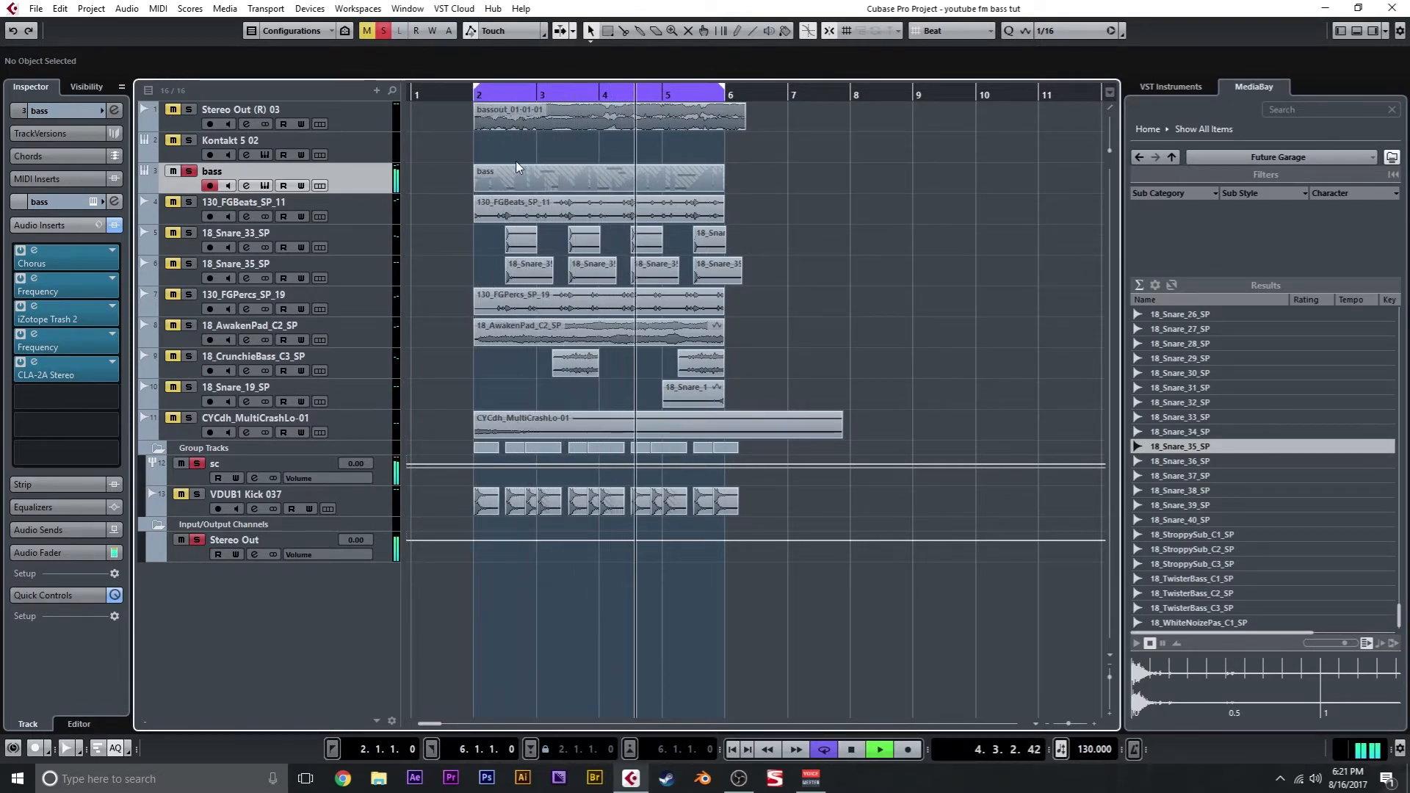
key(space)
click(191, 172)
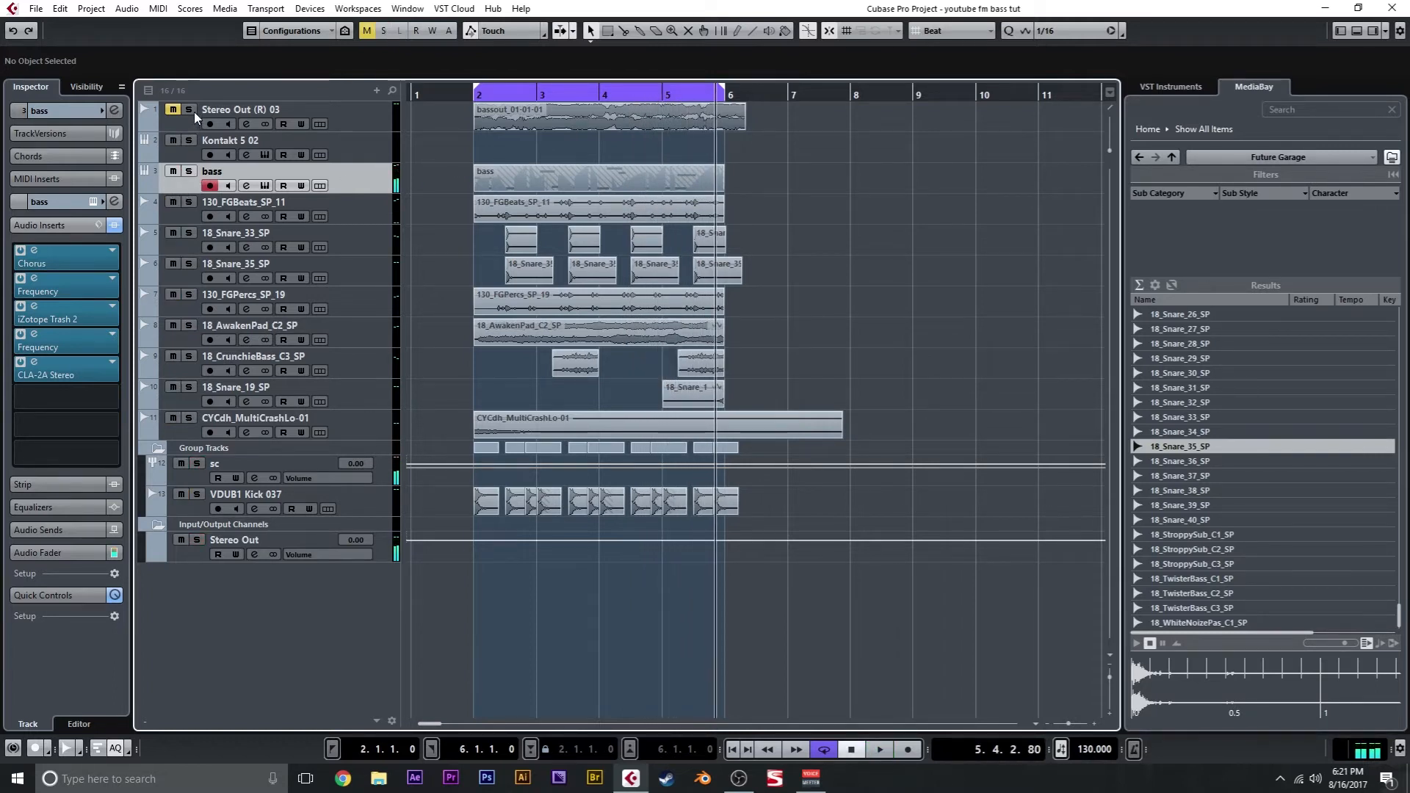
Step: Solo the Stereo Out (R) 03 track, play the looped section to hear it, and remove the solo
click(189, 110)
key(space)
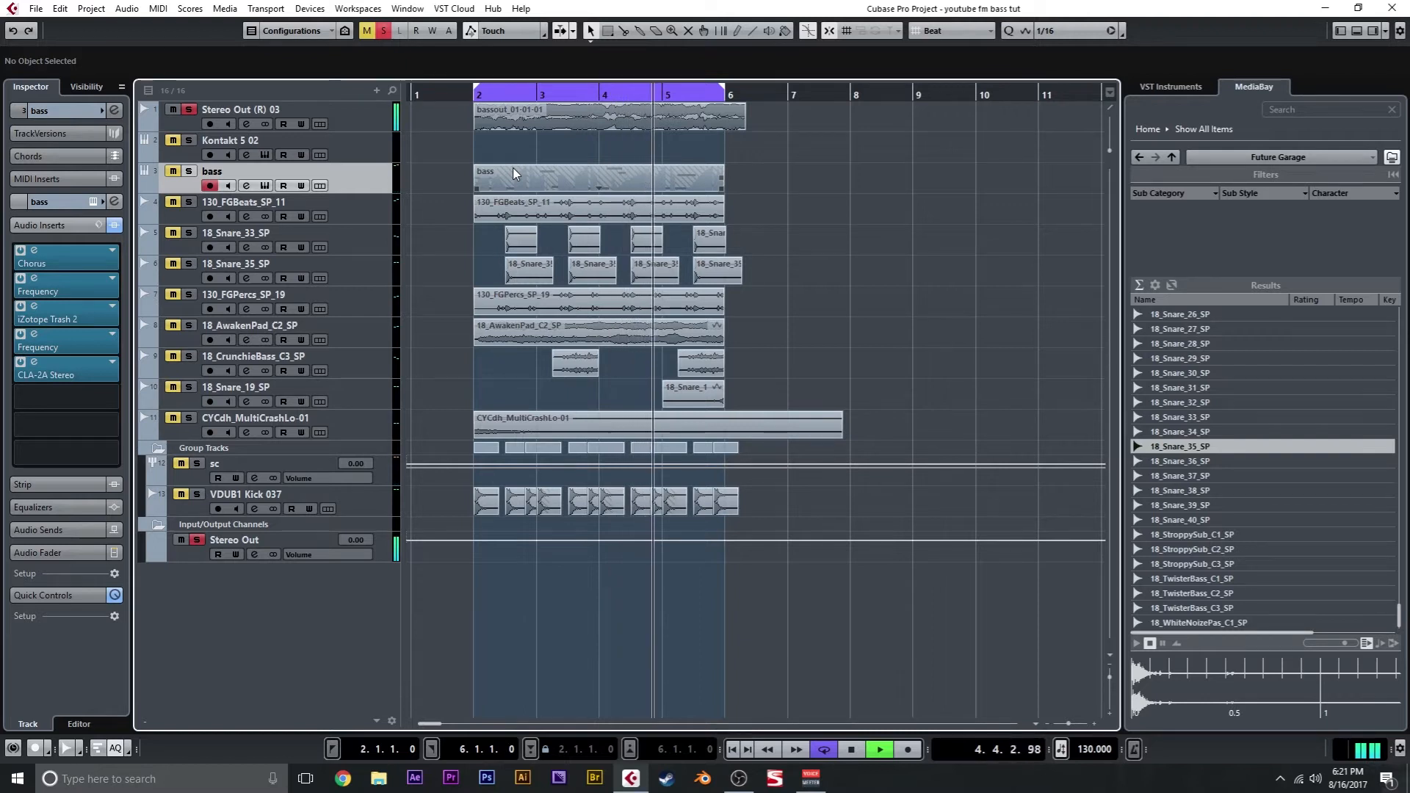
key(space)
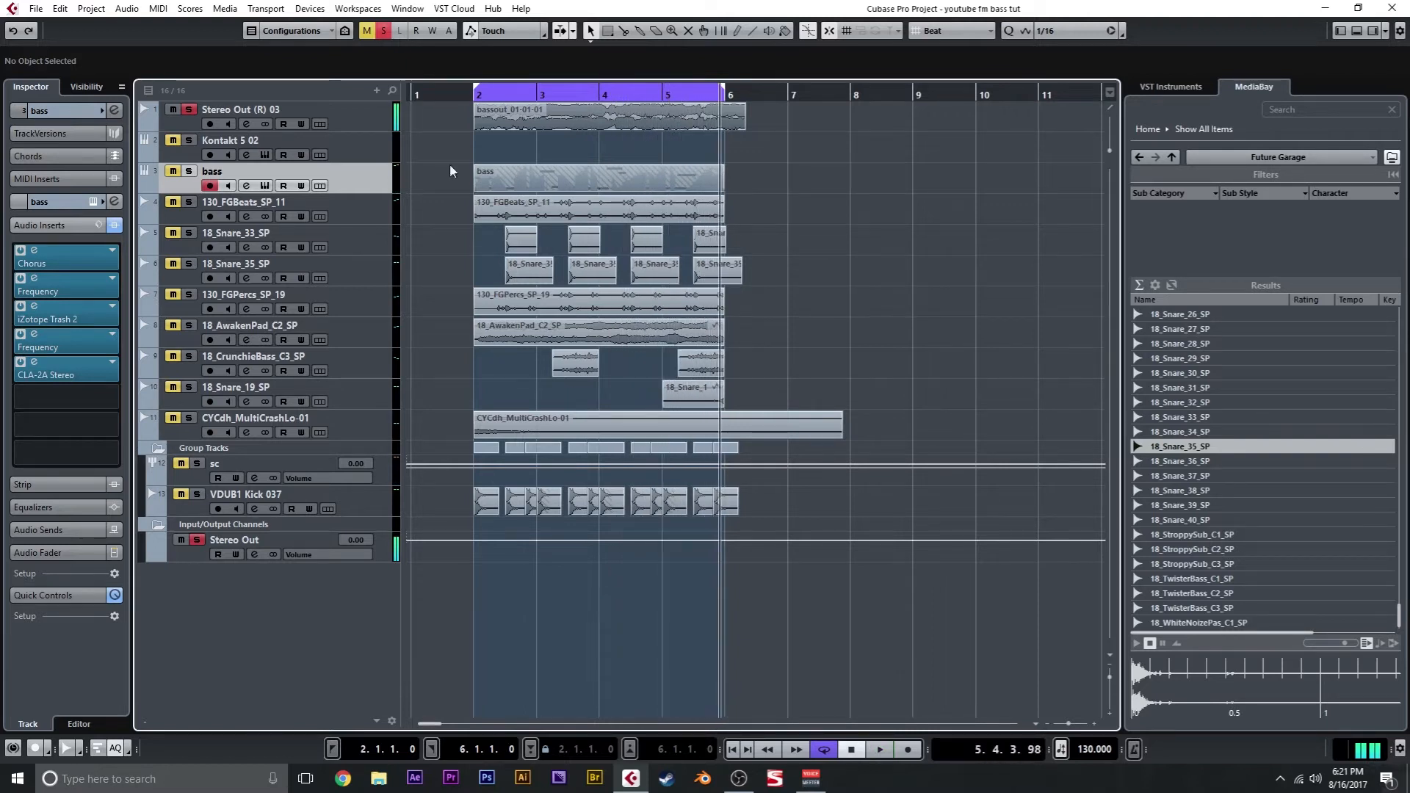
click(190, 111)
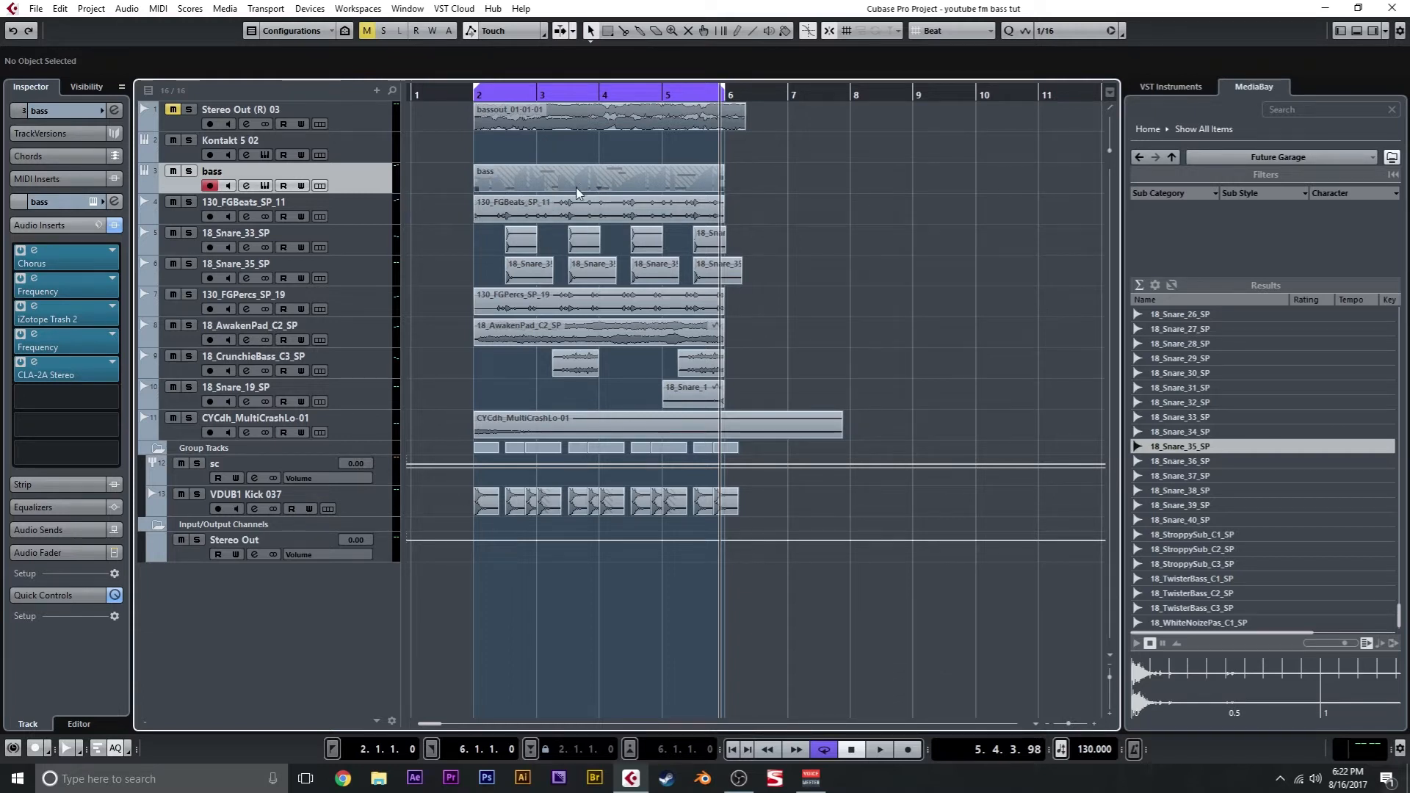
Step: Add an instrument track using FM8 and move it to the end of the track list
right_click(304, 593)
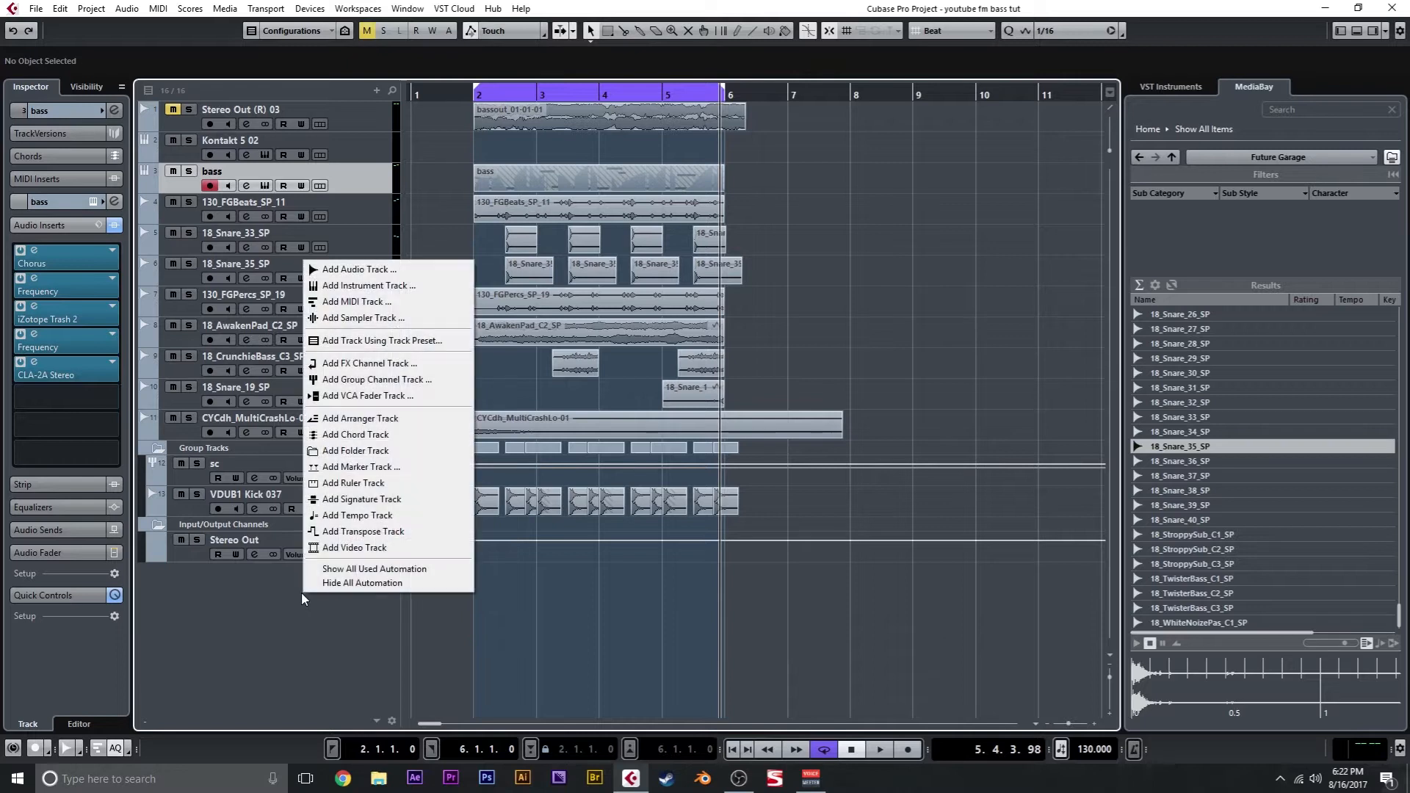
click(345, 287)
click(602, 397)
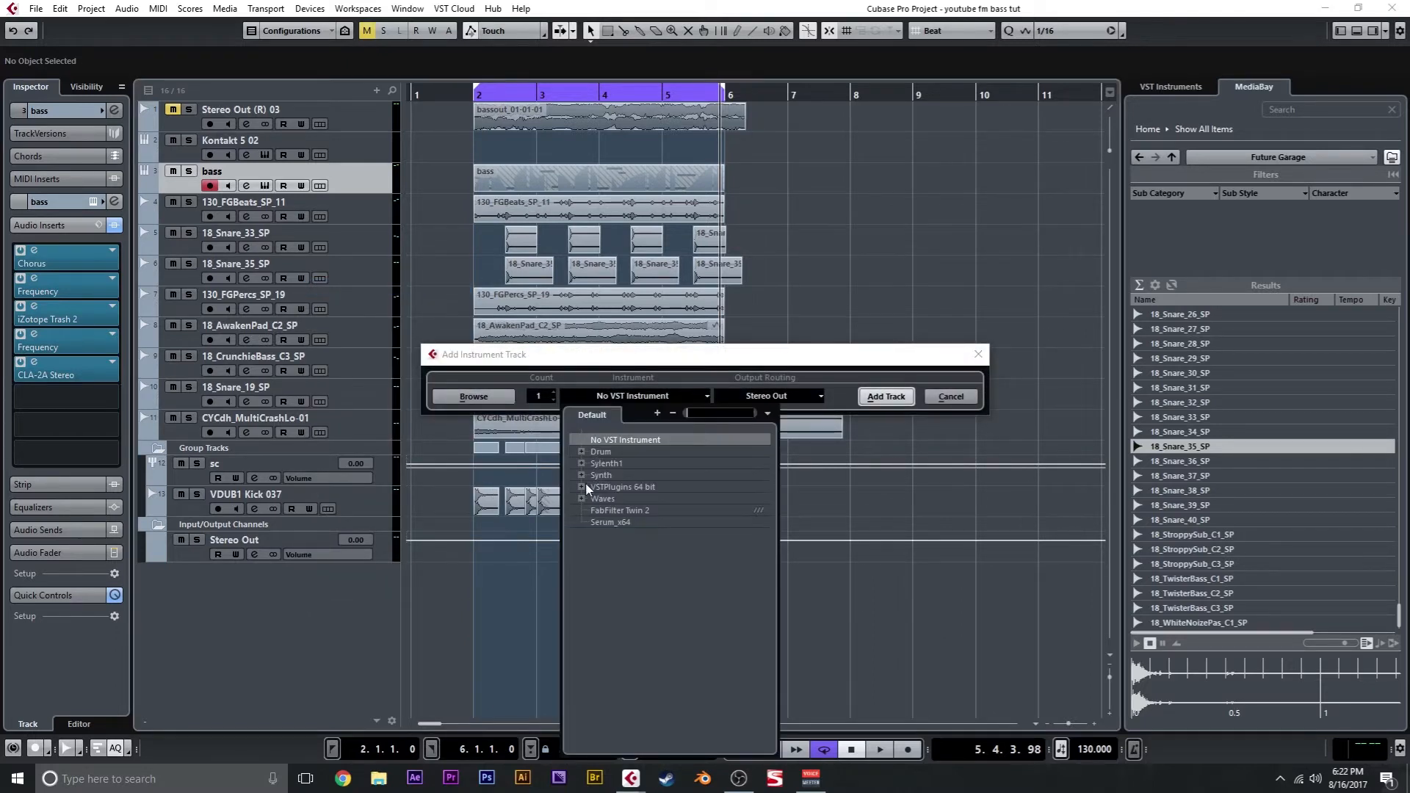
click(584, 487)
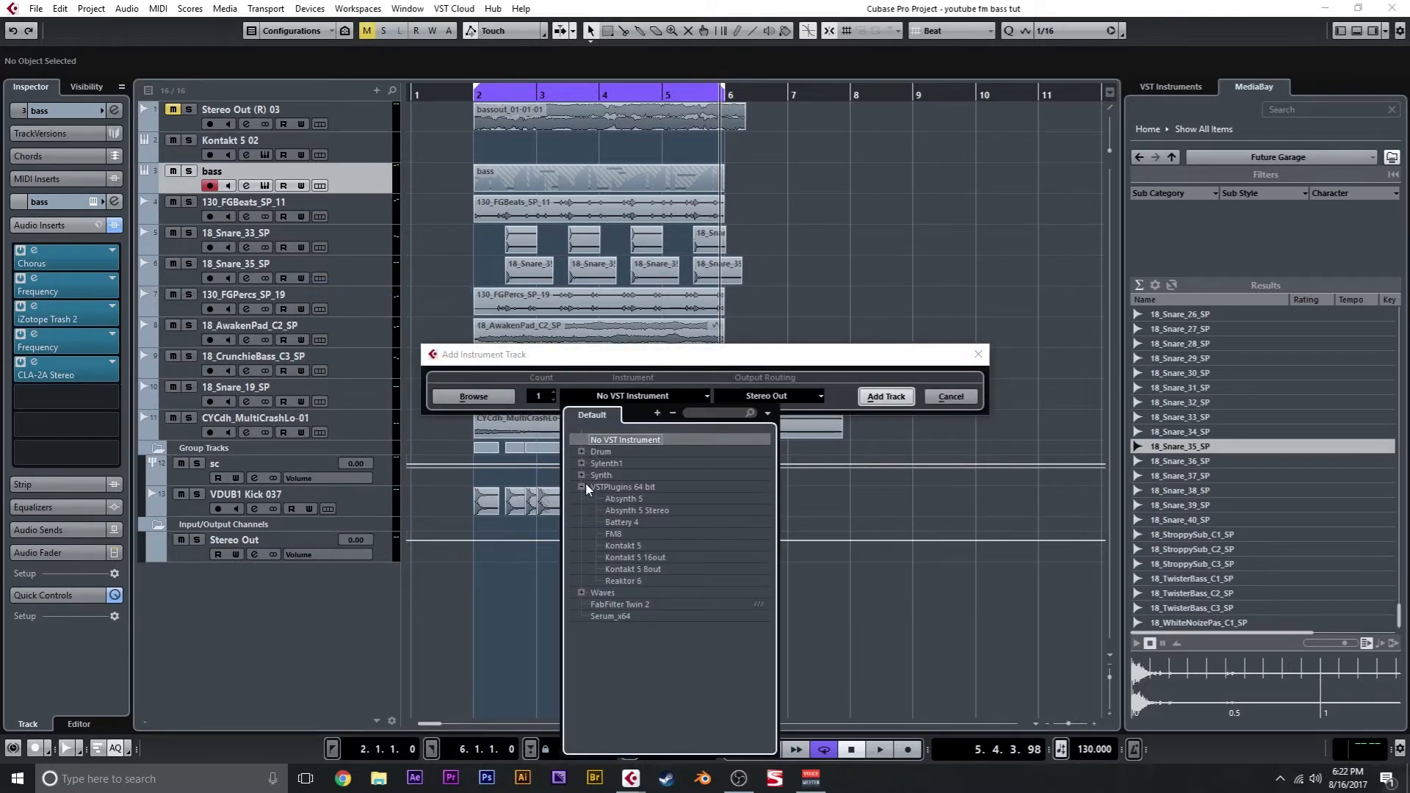
click(617, 534)
click(887, 396)
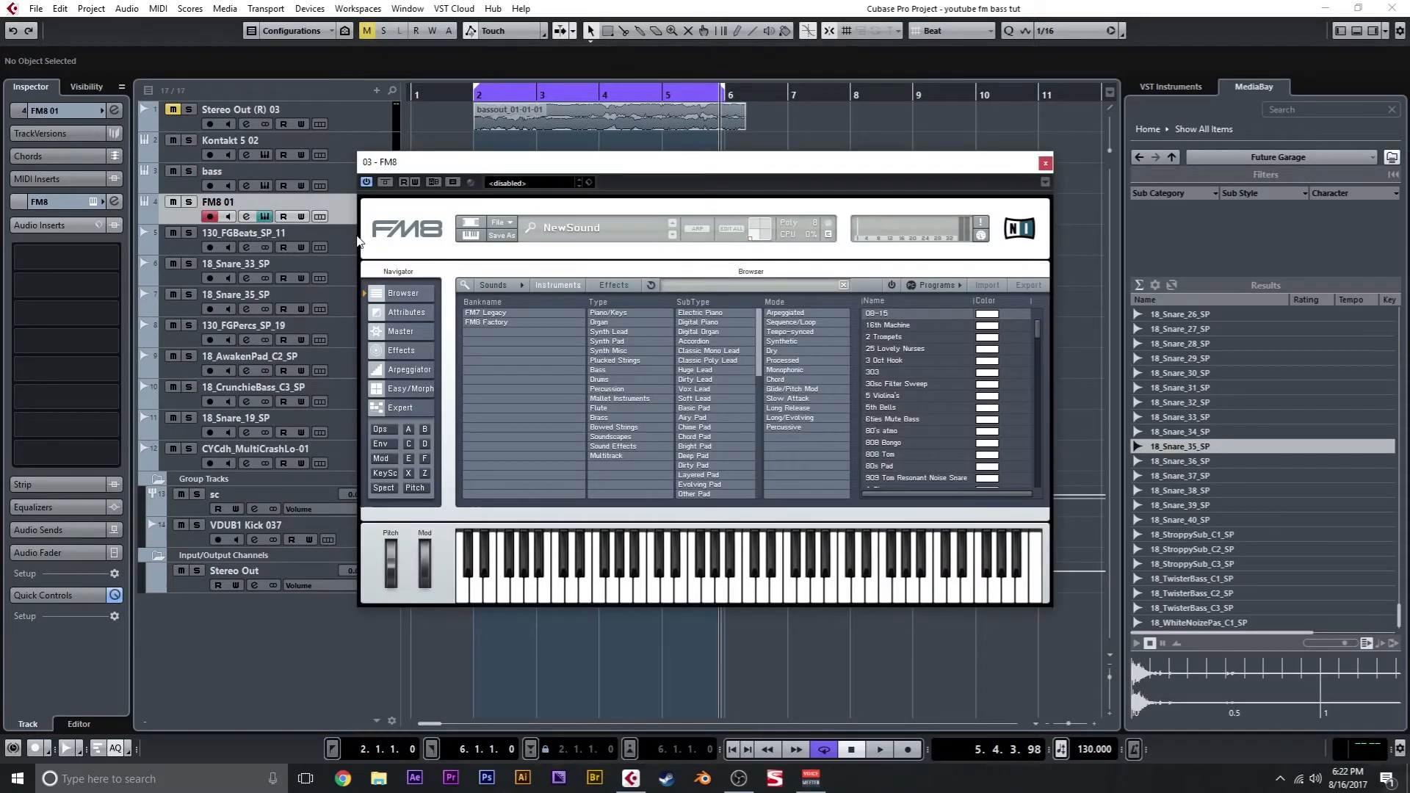
drag(342, 213, 345, 589)
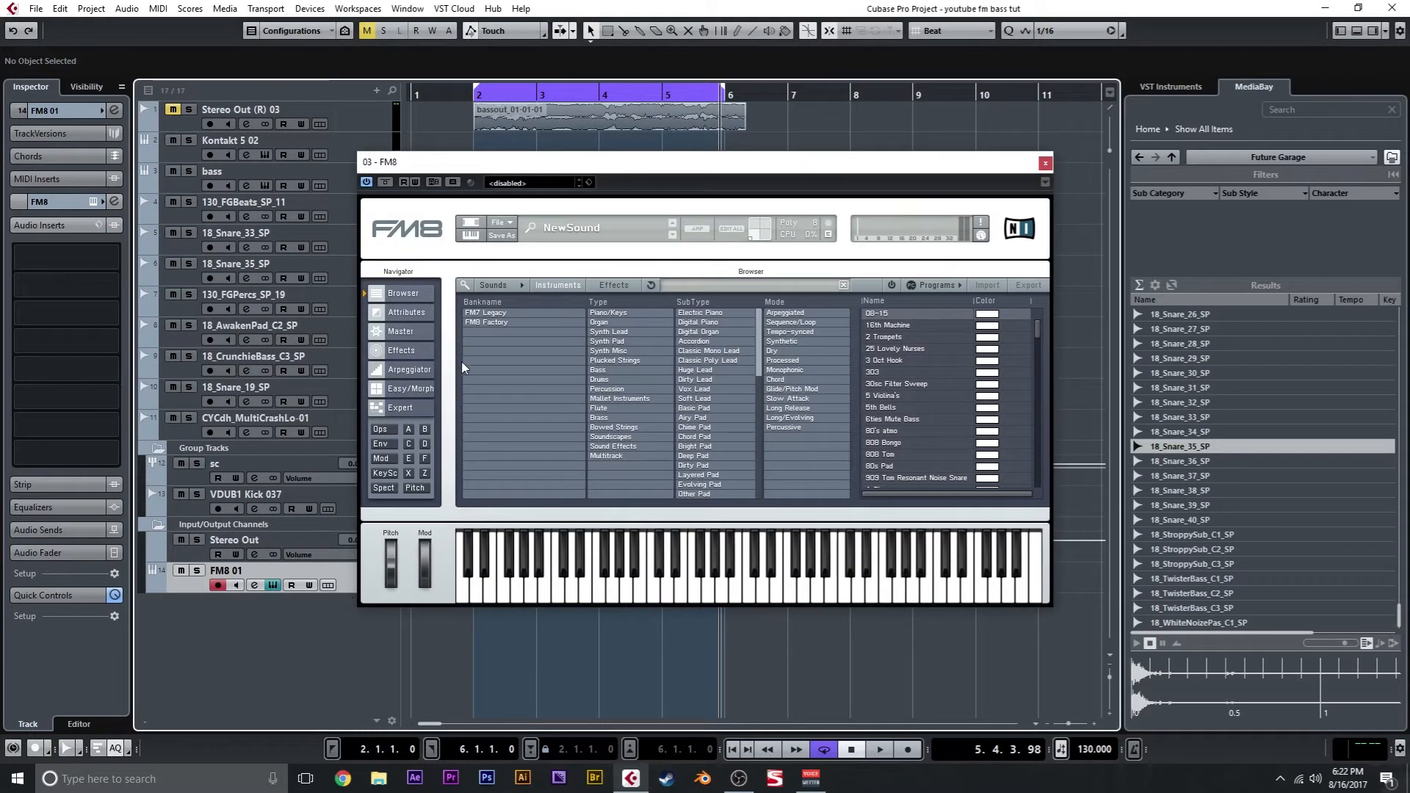
Step: In FM8's Expert matrix, send operator E to the output, remove F's direct output, and let operator F modulate E
click(414, 406)
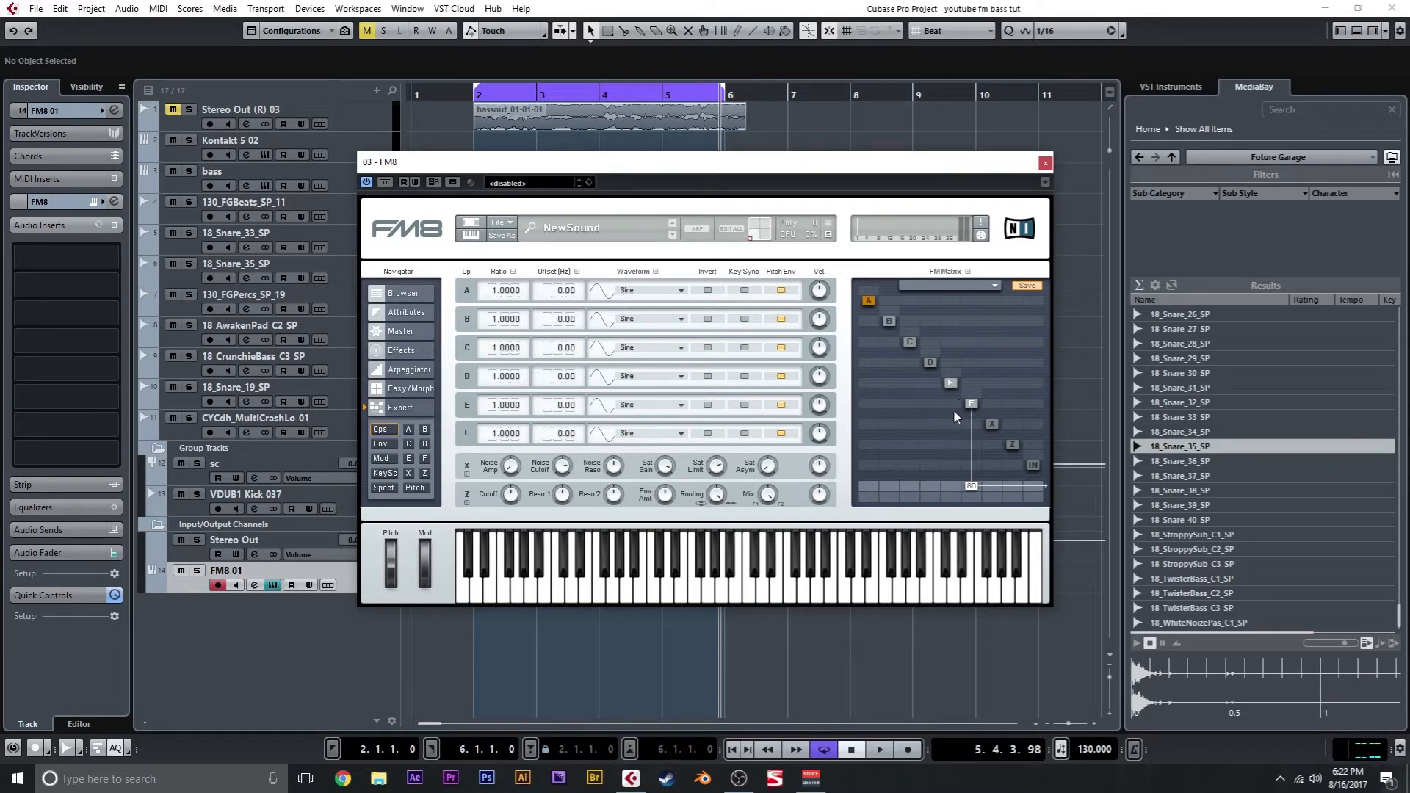
drag(951, 404, 954, 389)
scroll(495, 409, up, 1)
mouse_move(950, 403)
mouse_down()
mouse_move(965, 526)
mouse_move(951, 428)
mouse_up()
drag(971, 486, 971, 529)
drag(968, 381, 967, 341)
drag(971, 382, 974, 391)
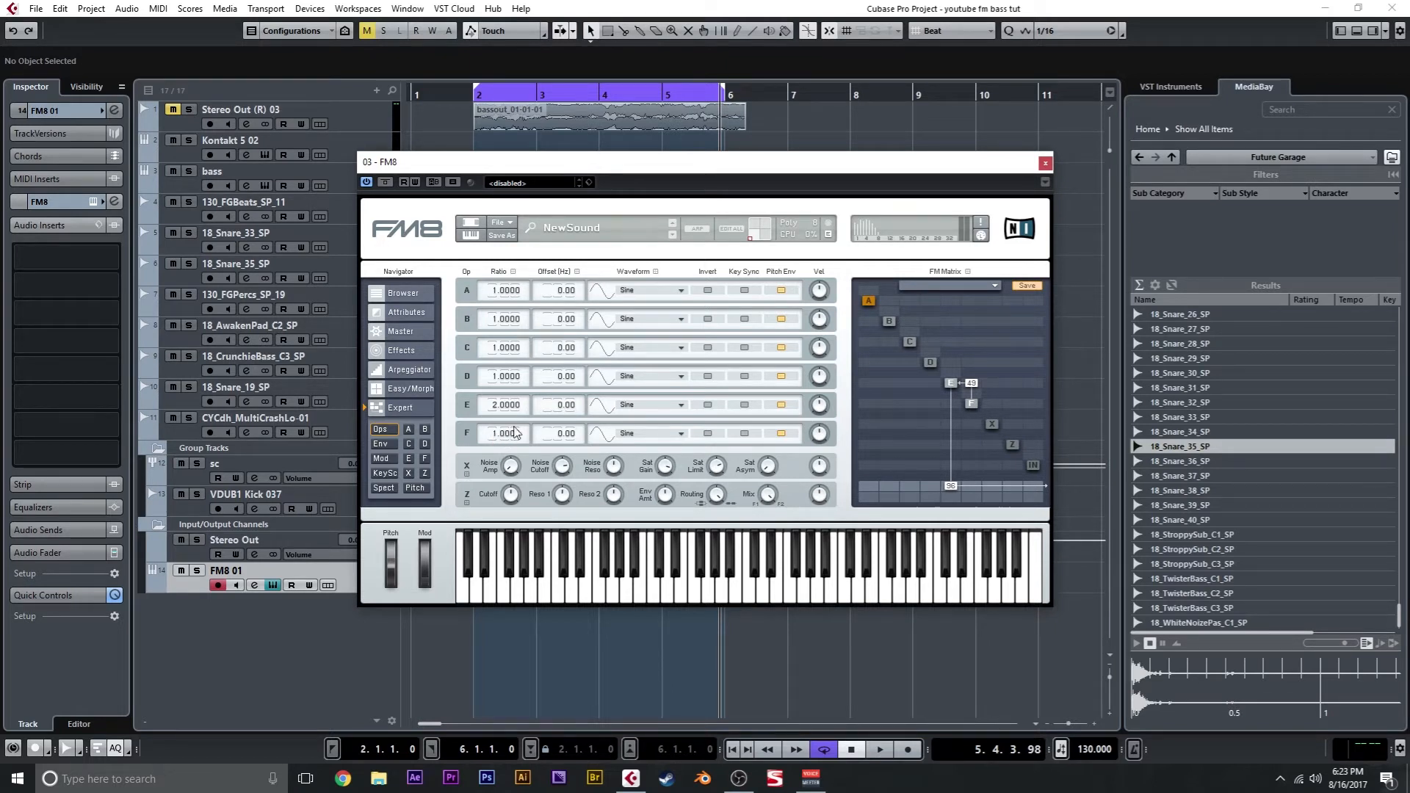
Step: Set the ratio of operator F to 0.5000 and of operator E to 0.5070
drag(505, 438, 507, 475)
drag(504, 406, 509, 514)
mouse_move(510, 401)
mouse_down()
mouse_move(518, 357)
mouse_move(521, 408)
mouse_up()
Step: Set operator F's waveform to Sawtooth and operator E's waveform to Soft Square
click(658, 434)
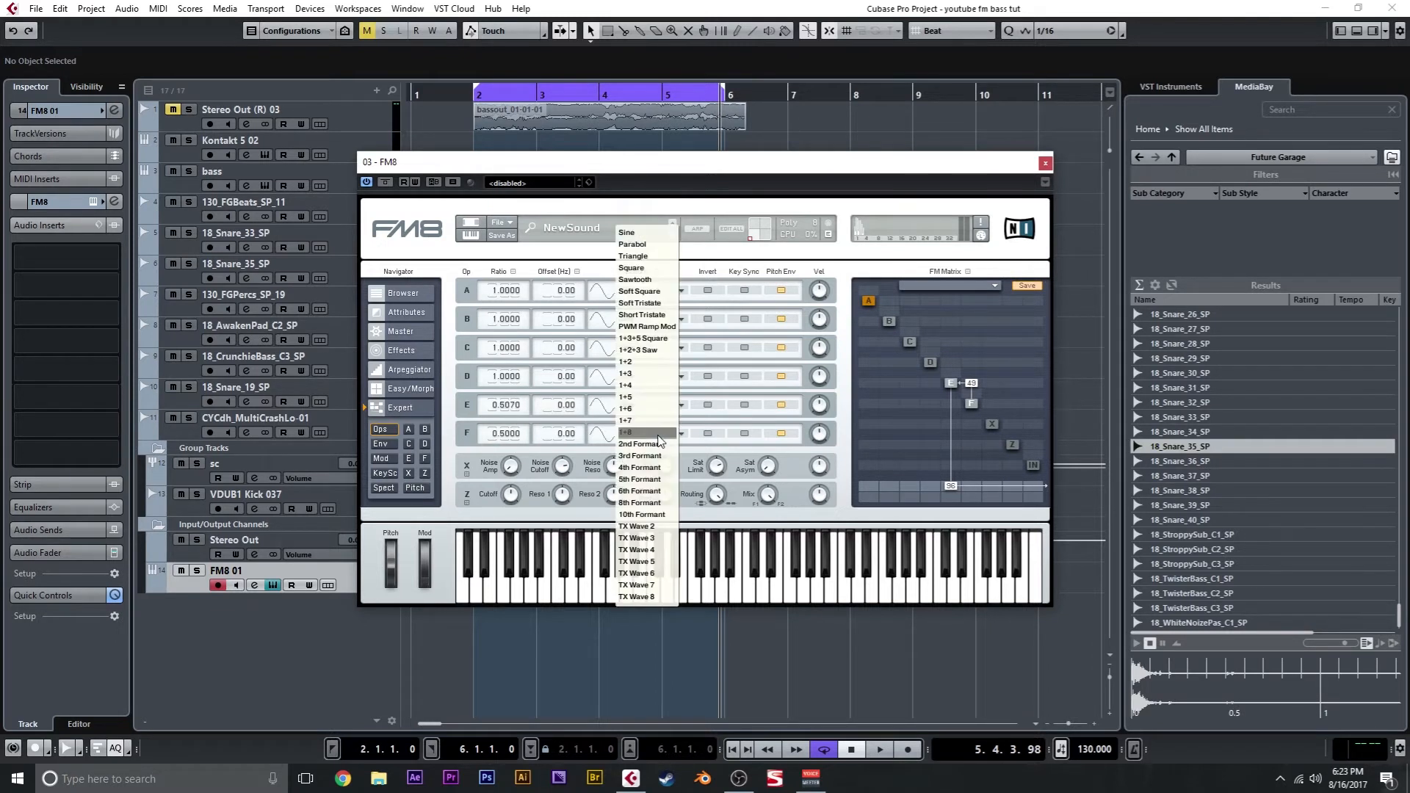
click(643, 280)
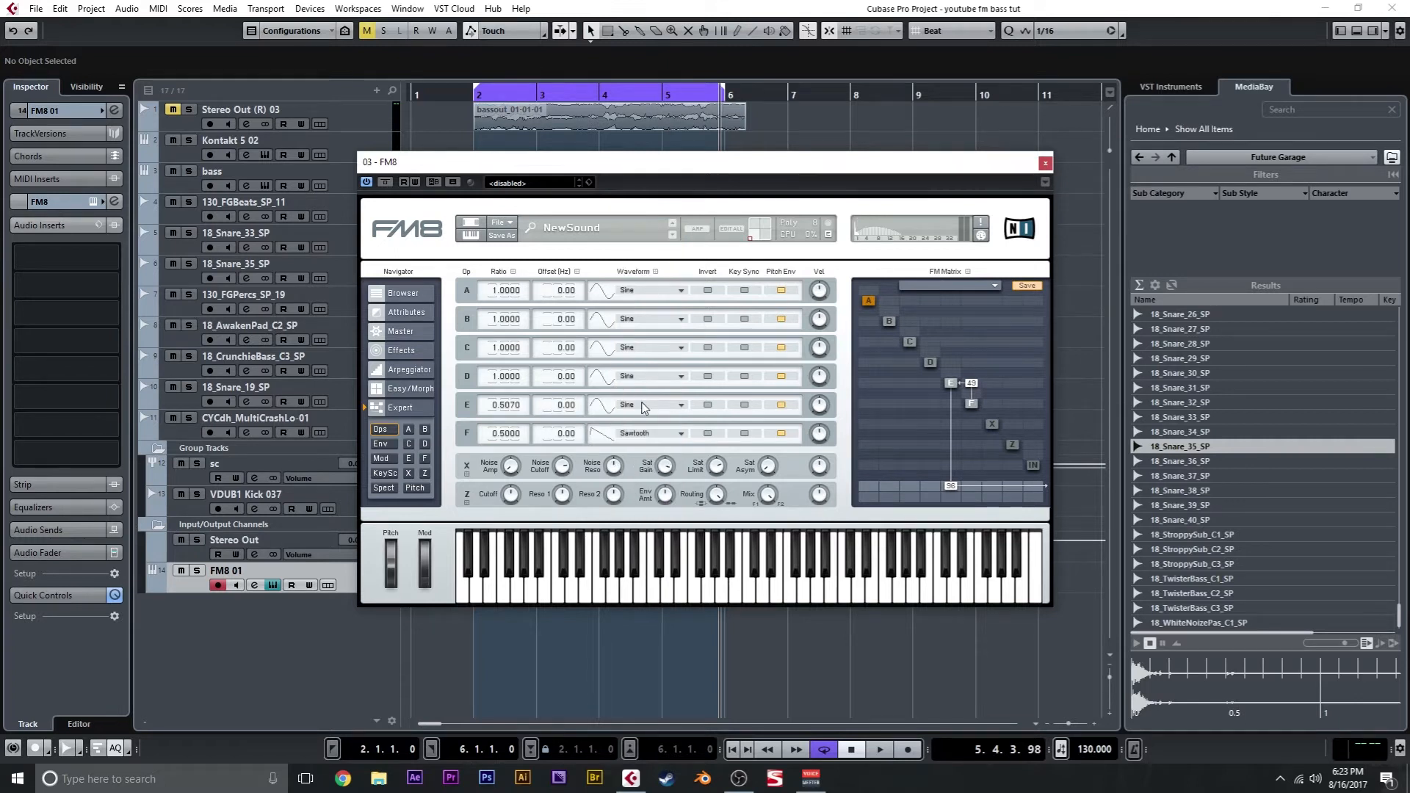
click(645, 406)
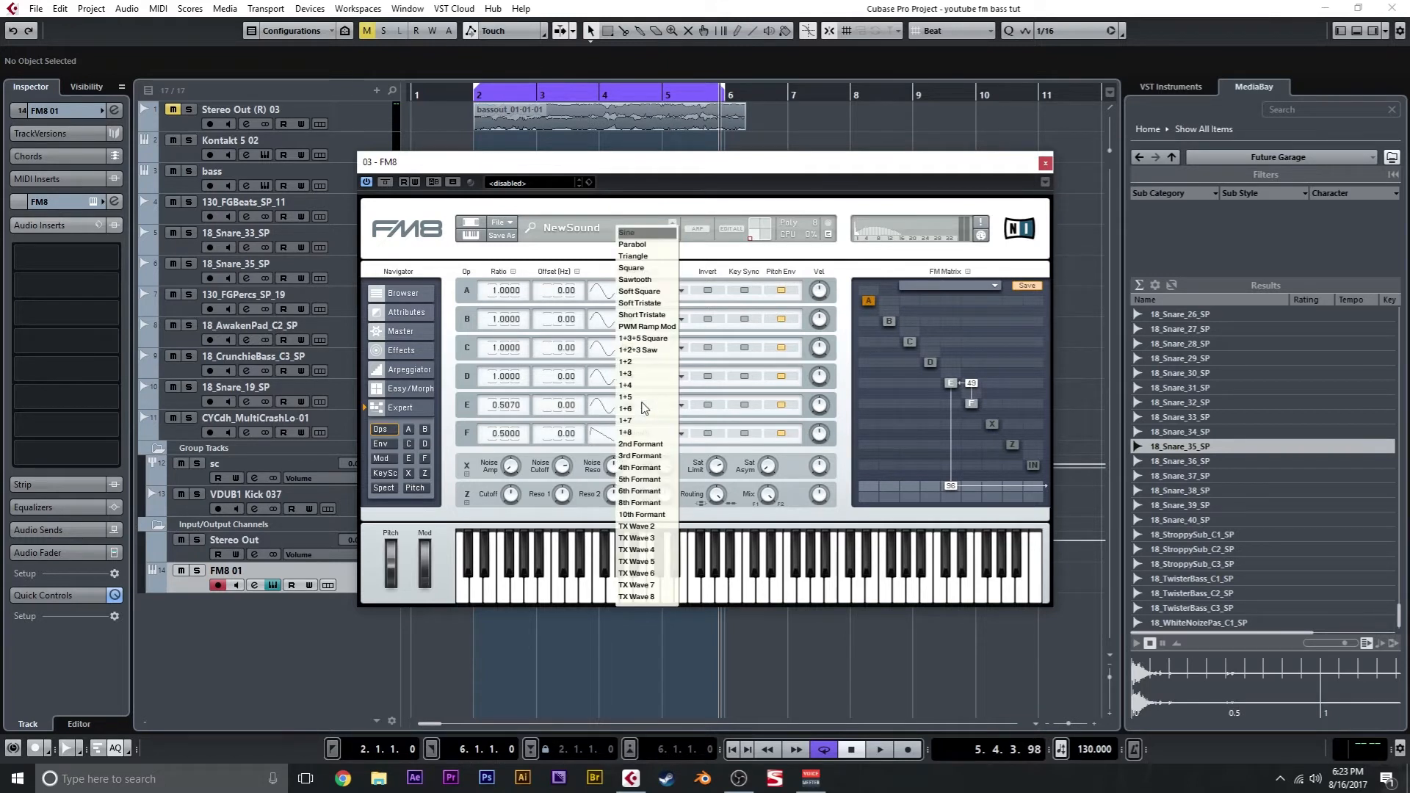
click(645, 294)
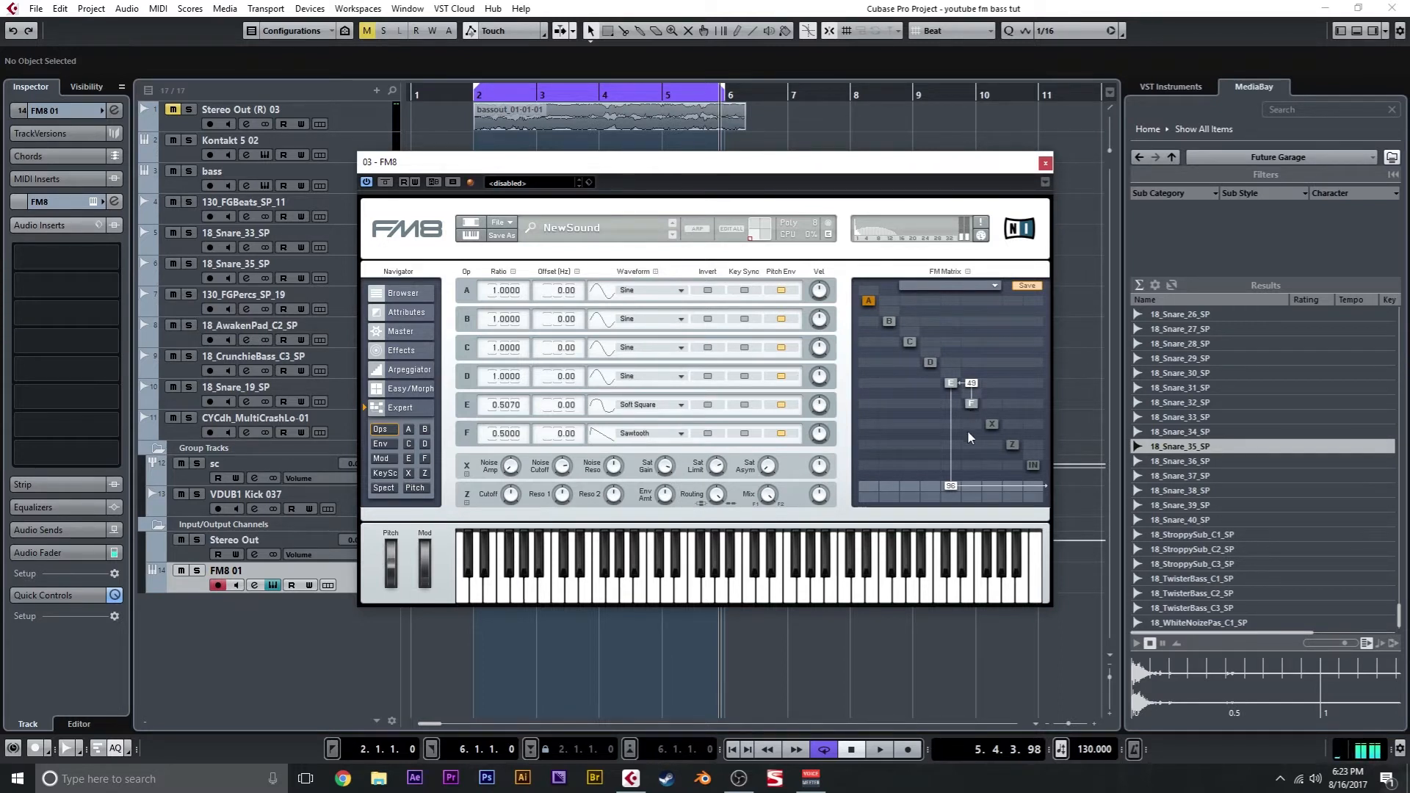
Step: Close FM8 and delete its instrument track from the project
drag(975, 484, 972, 444)
click(1045, 163)
key(shift+Delete)
Step: Add an instrument track using Serum_x64 at the end of the track list and close the plug-in window
right_click(369, 603)
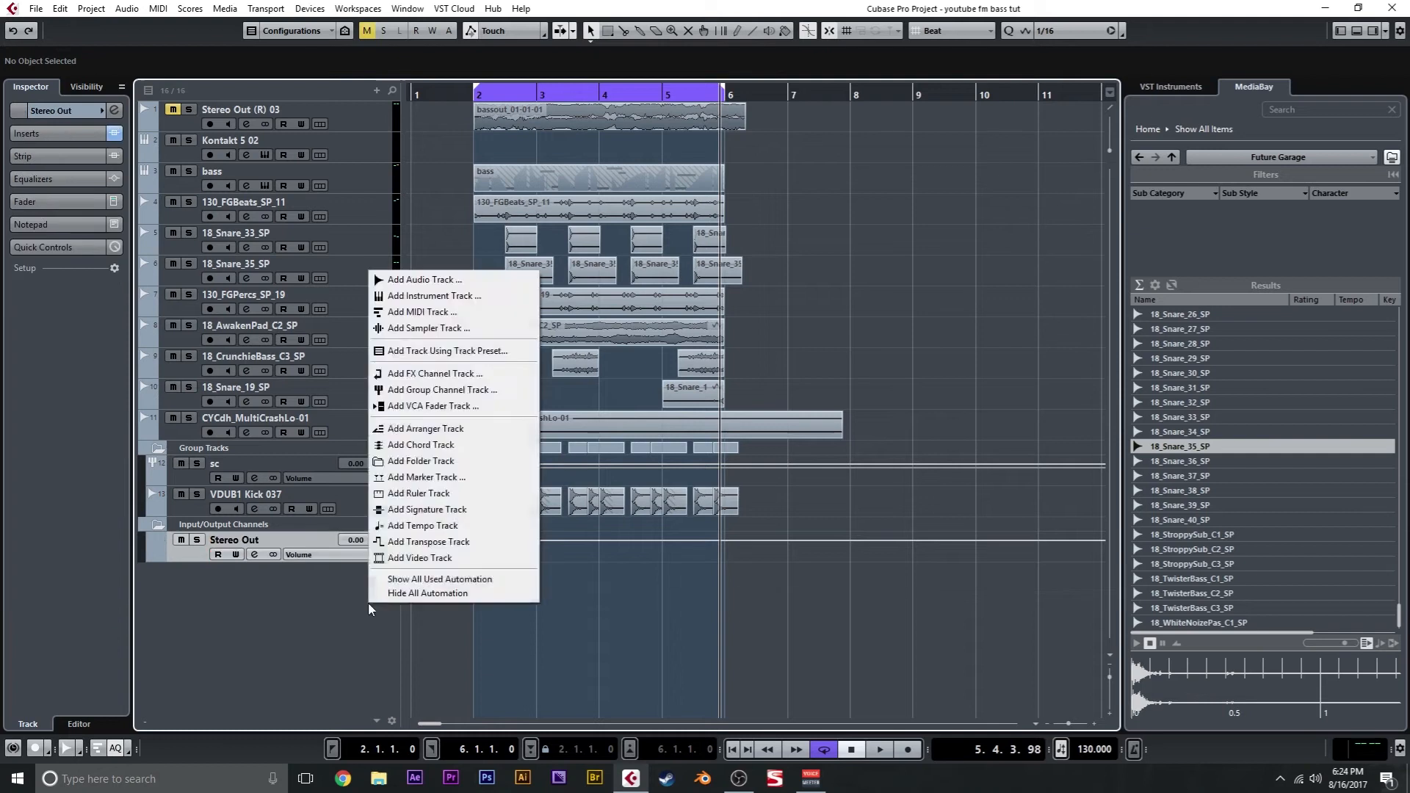
click(430, 296)
click(612, 397)
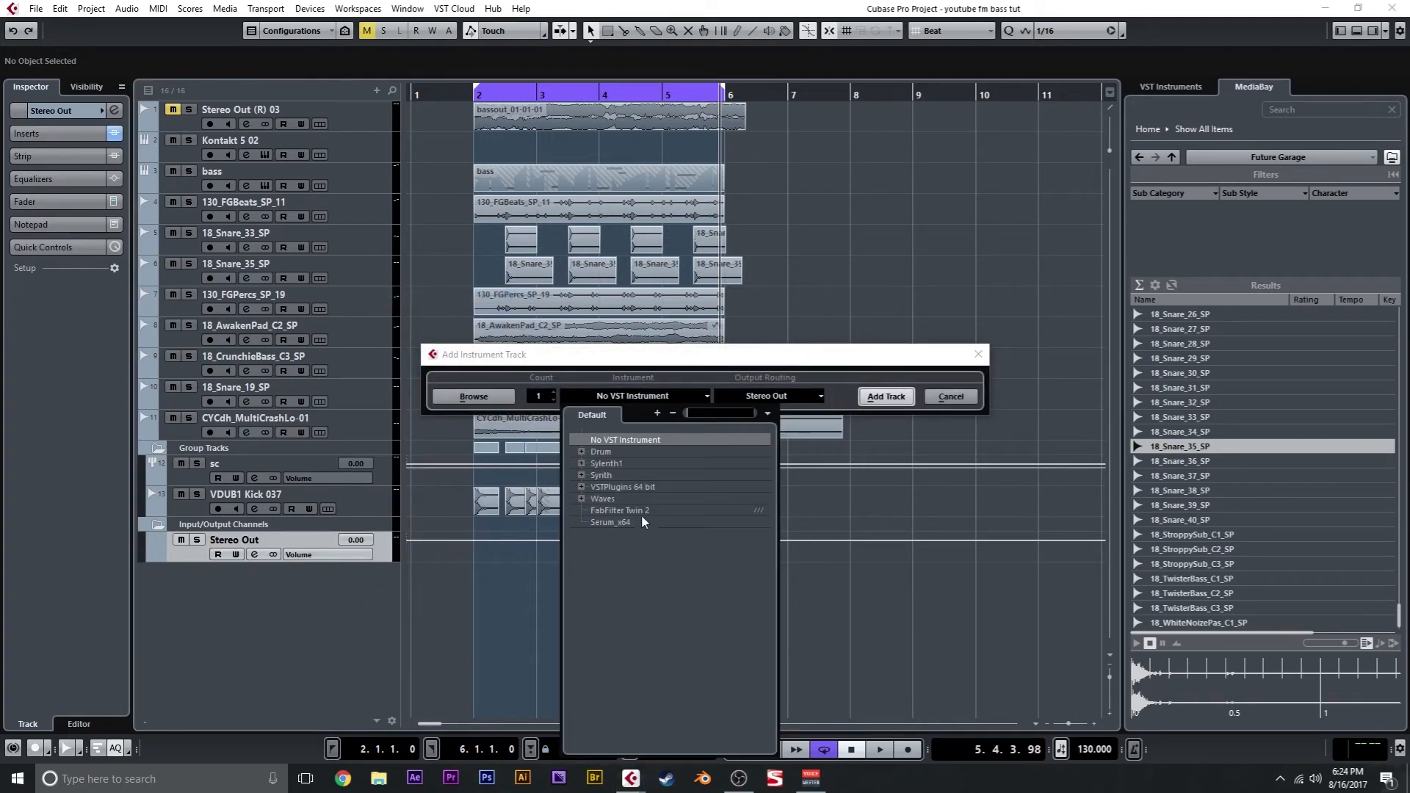
click(631, 523)
click(878, 398)
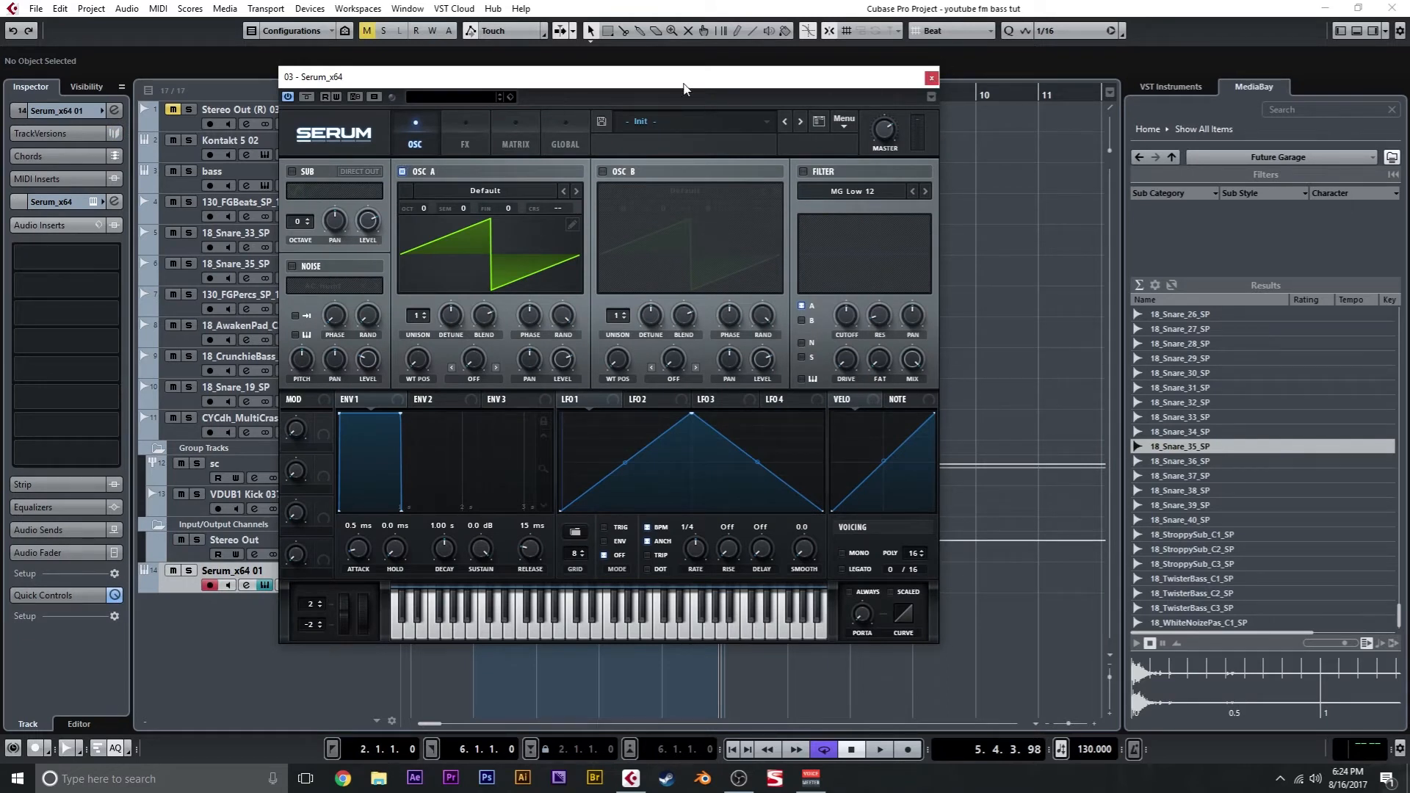
click(931, 77)
Step: Move the playhead to bar 10 and draw a four-bar part on the Serum track from bar 10 to bar 14
click(852, 93)
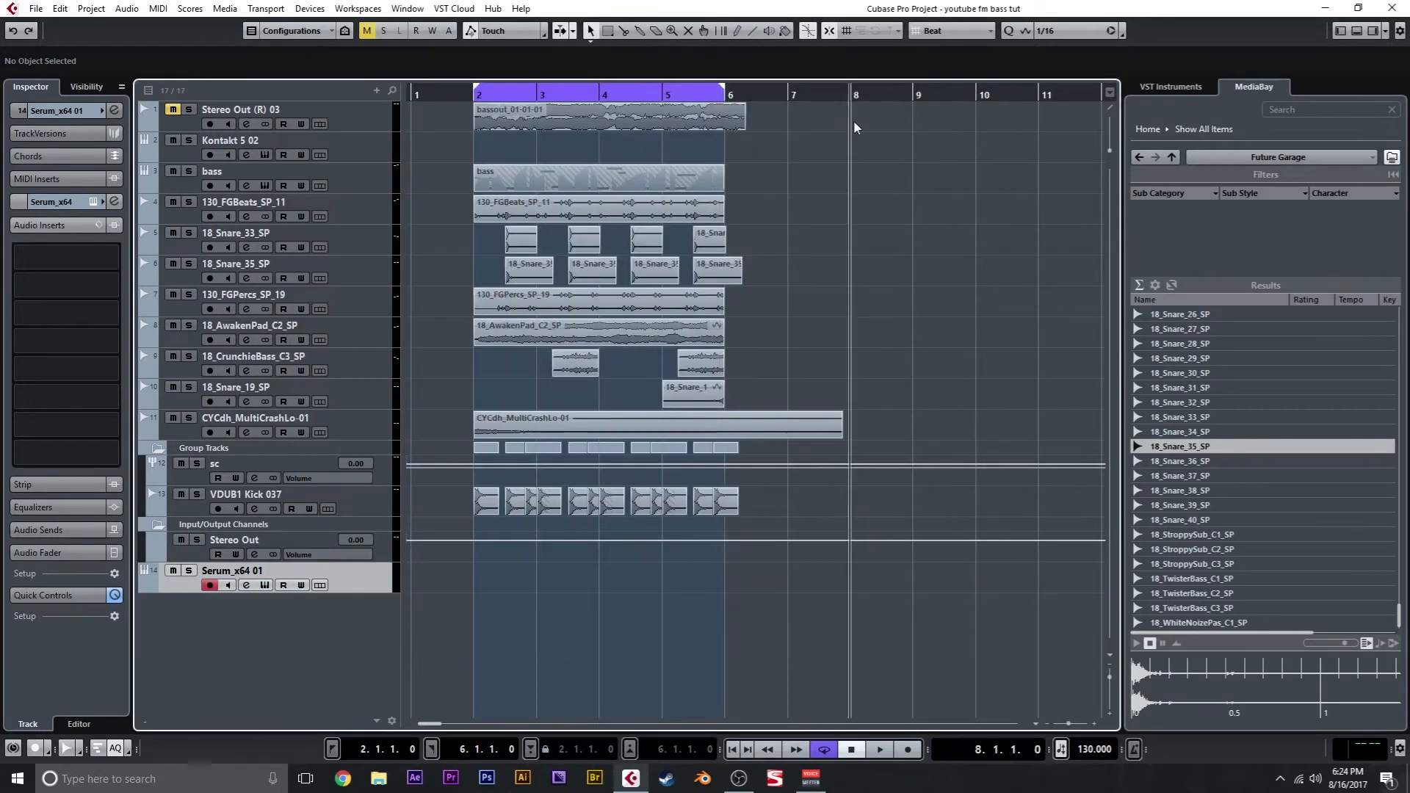
scroll(881, 245, right, 5)
click(688, 96)
right_click(670, 609)
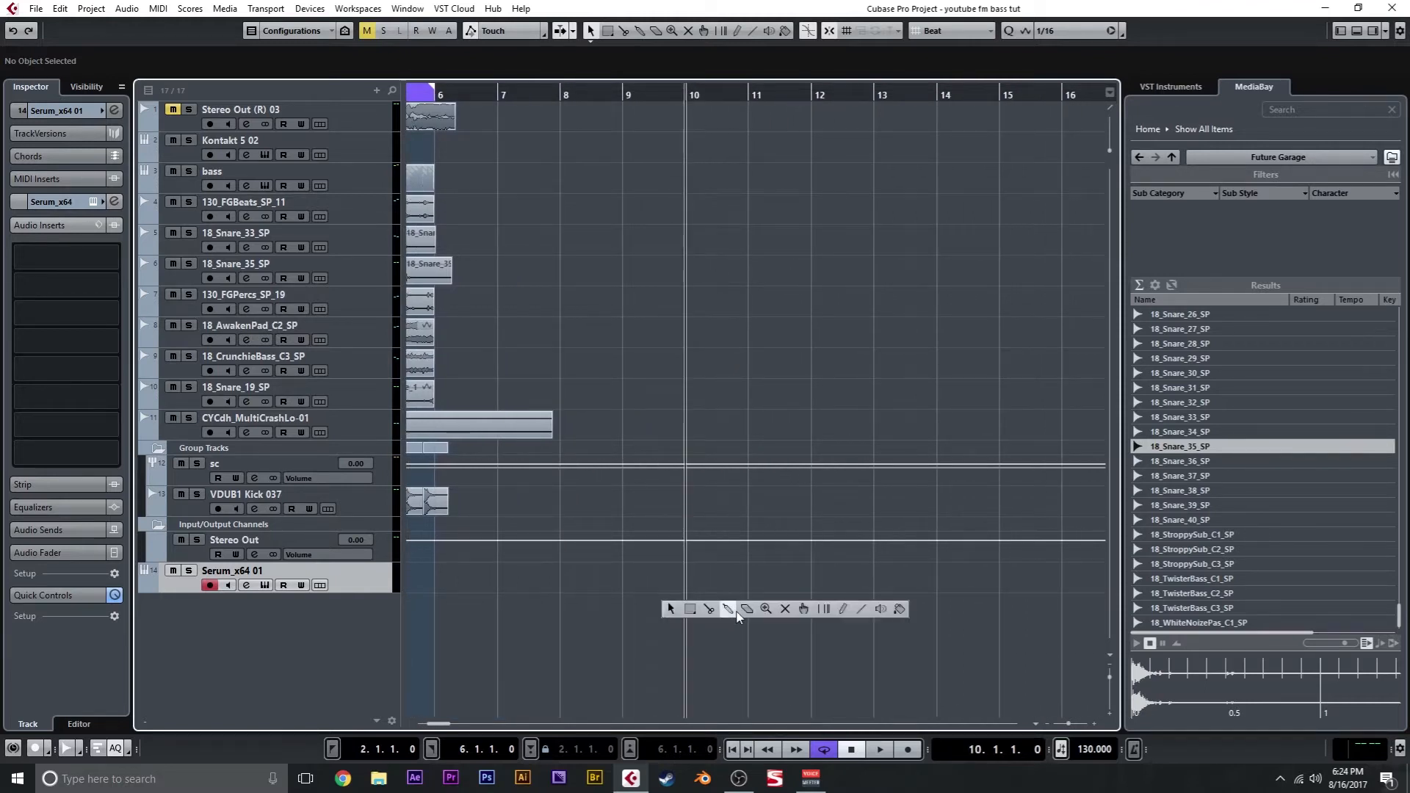
click(844, 609)
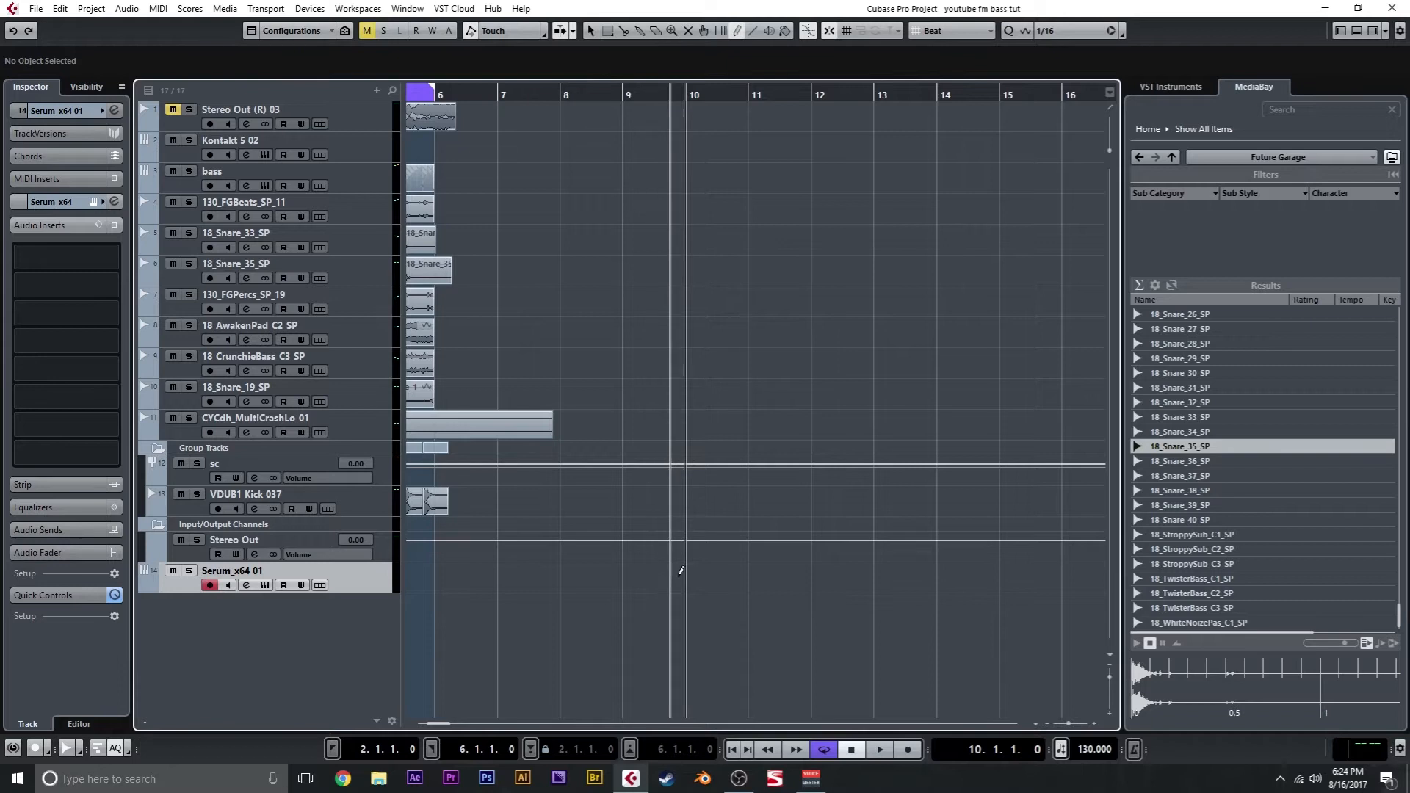
drag(695, 570, 941, 581)
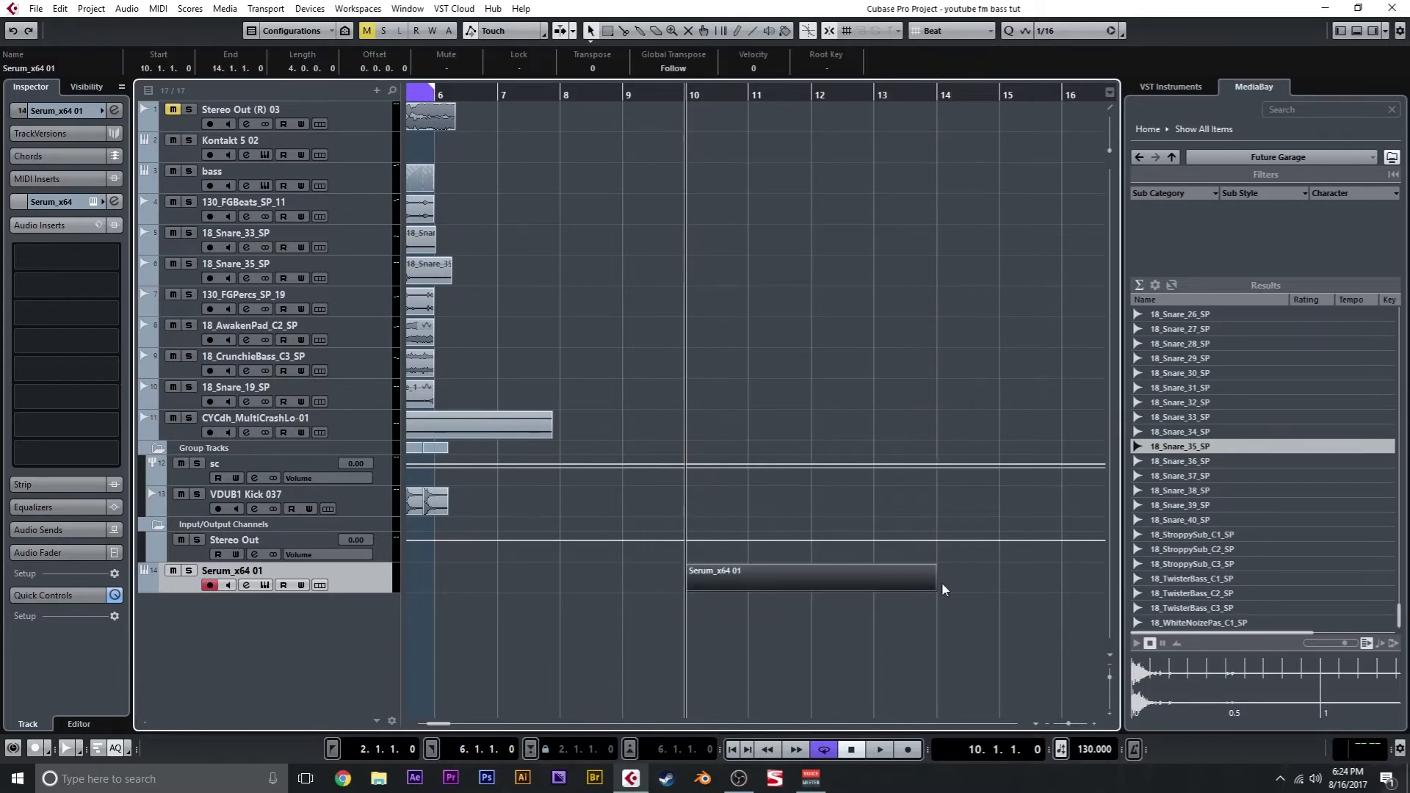
Step: Draw one sustained note between C1 and C2 across the whole Serum part in the key editor, and close the editor
double_click(899, 576)
scroll(351, 563, up, 2)
right_click(278, 556)
click(295, 553)
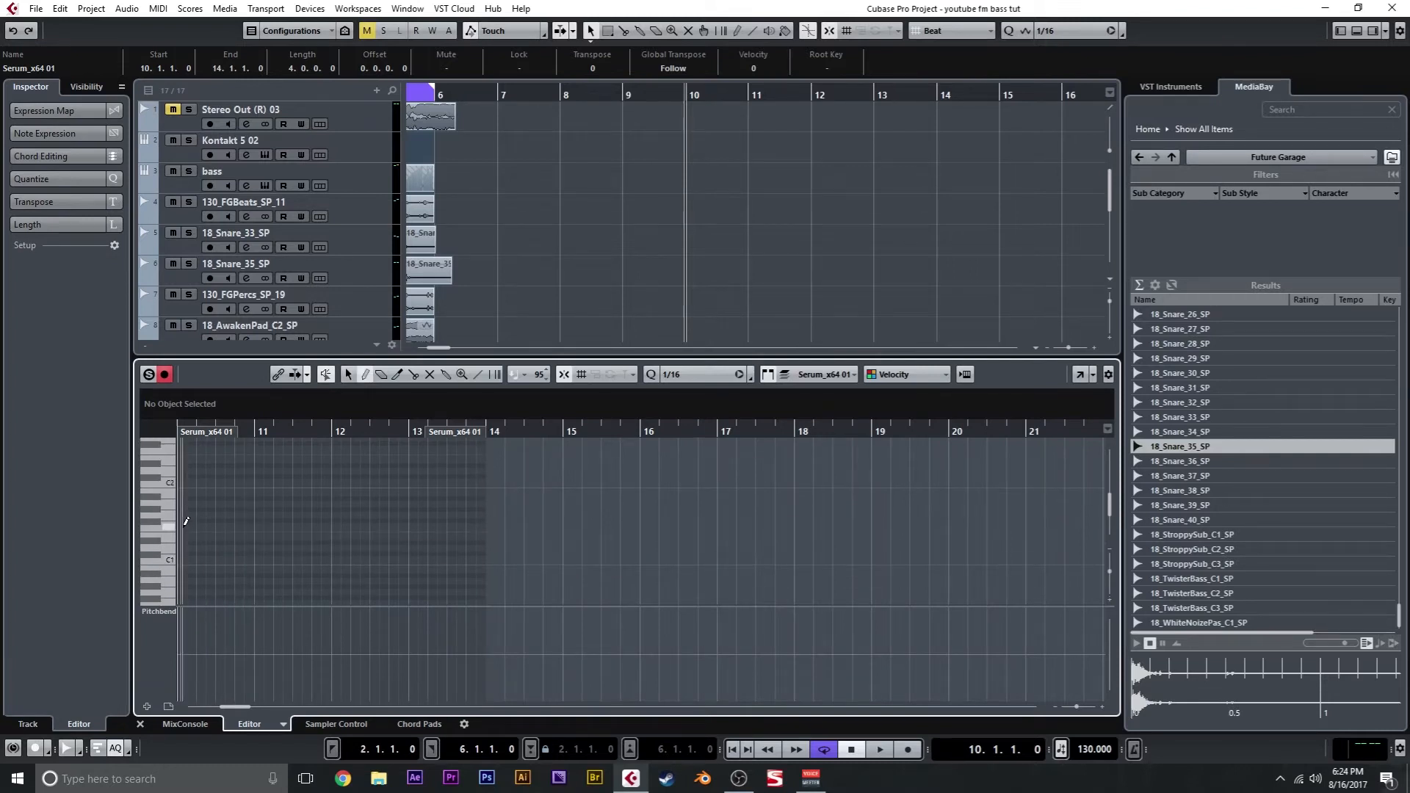
scroll(224, 523, left, 2)
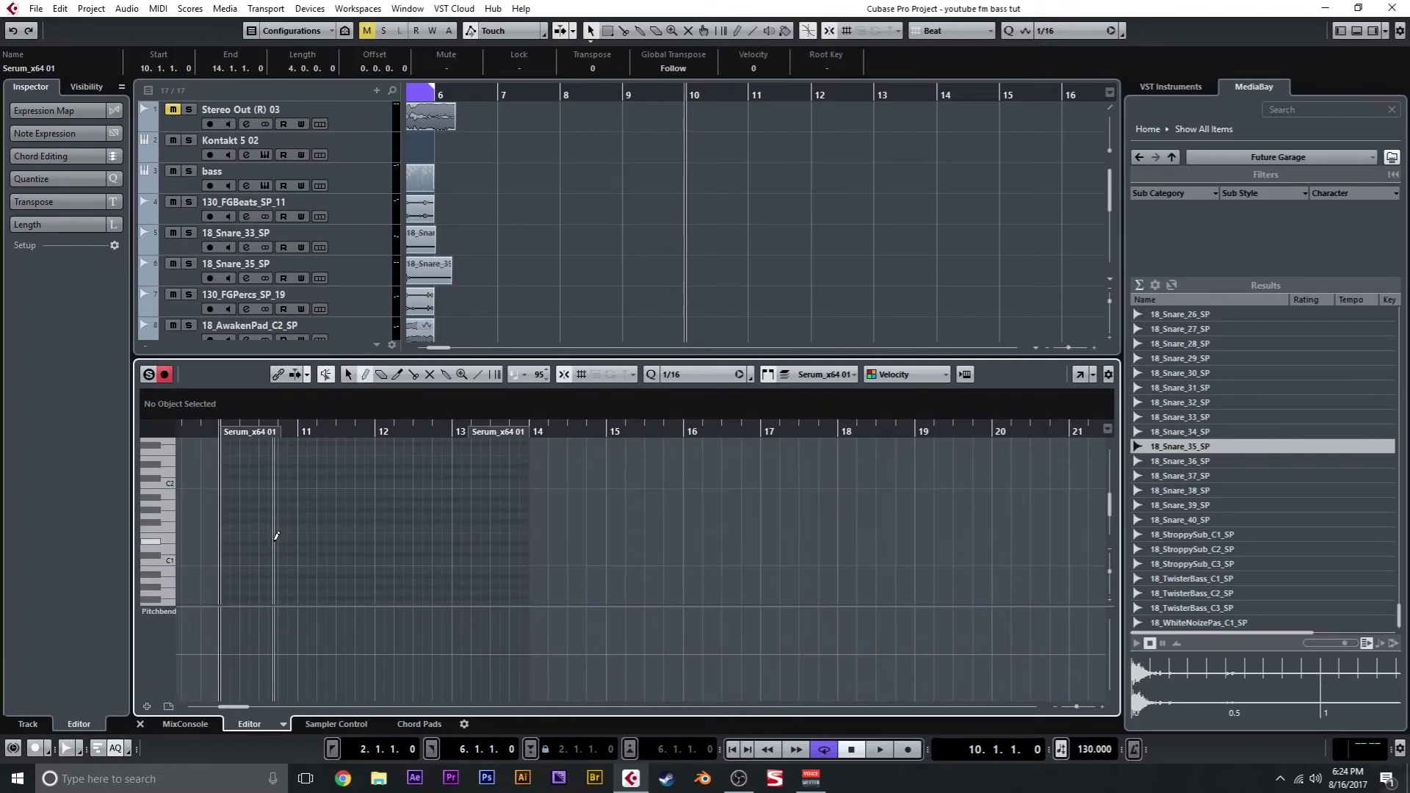
drag(227, 523, 587, 523)
click(140, 725)
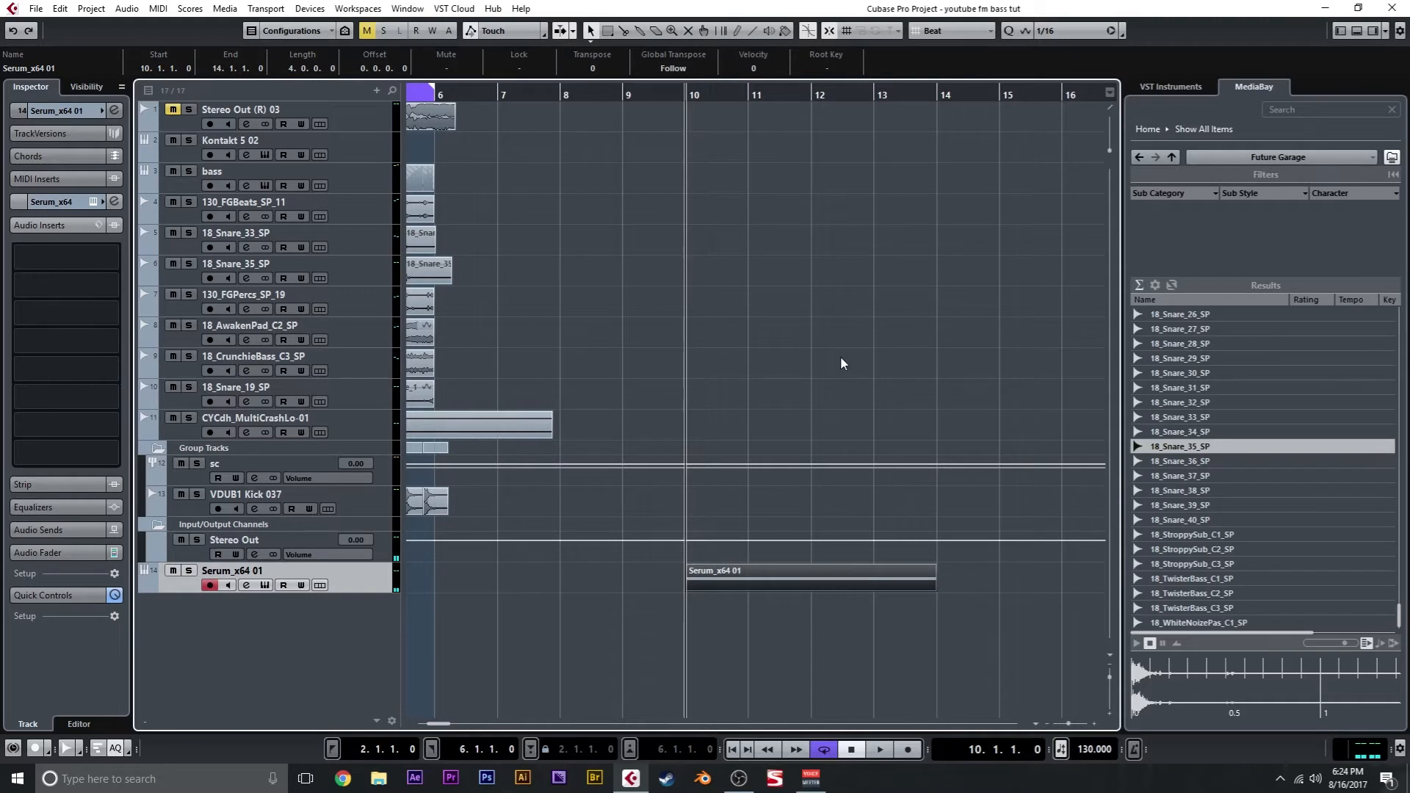
Step: Set the loop range to the Serum part, from bar 10 to bar 14, with cycling on
key(p)
key(KP_Divide)
key(KP_Divide)
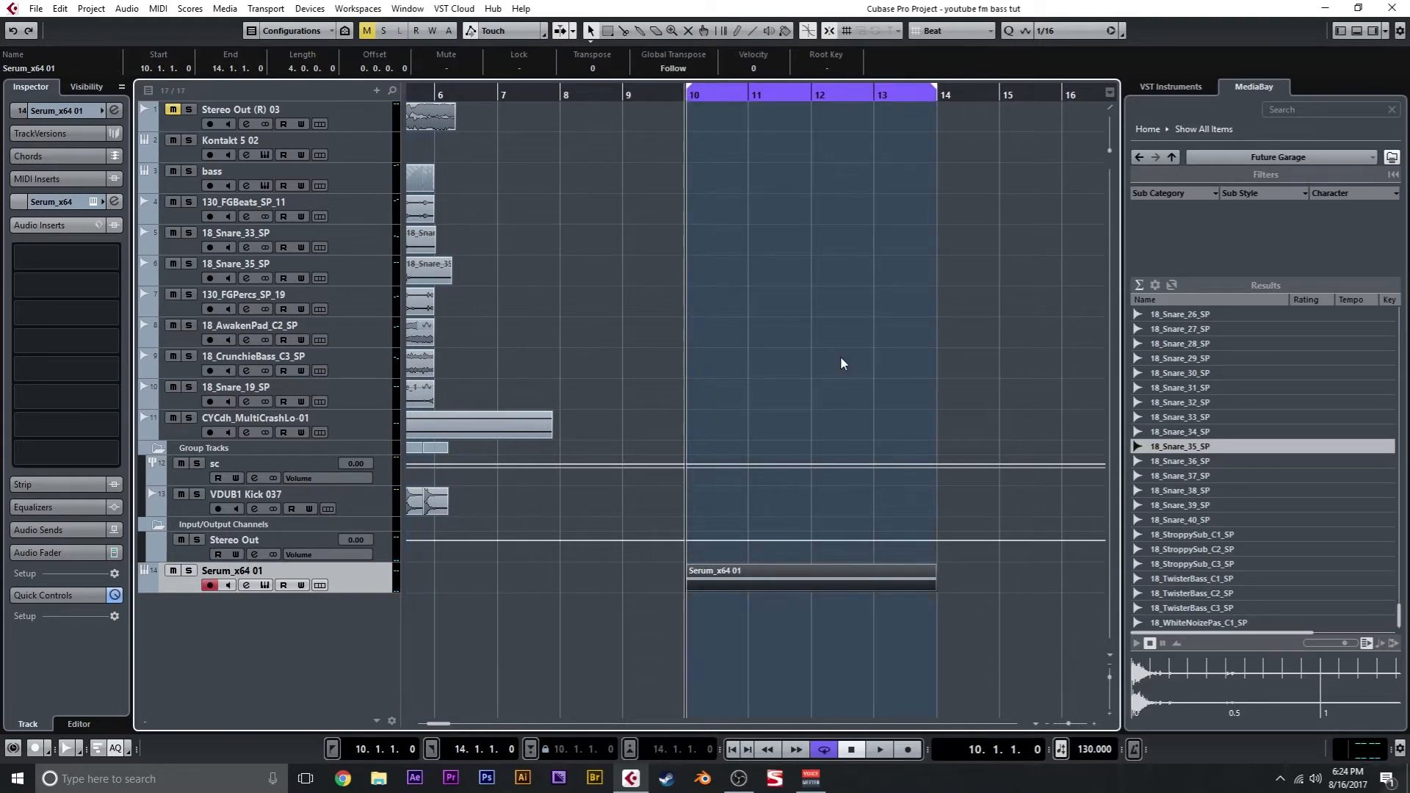
Step: Open Serum, enable the sub oscillator with its second waveform at octave -1, and turn on oscillator B
click(265, 585)
click(292, 171)
click(311, 191)
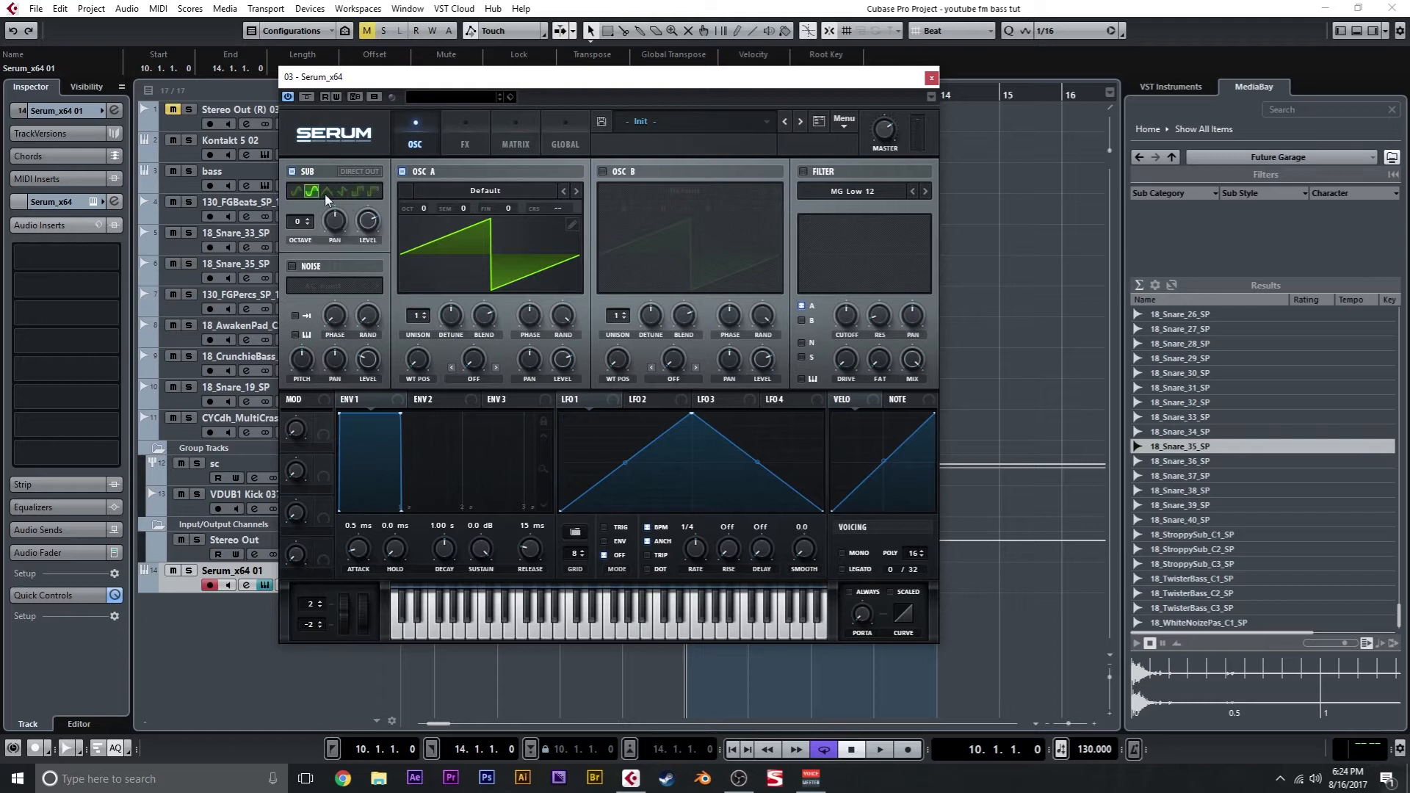
drag(307, 220, 307, 226)
click(603, 172)
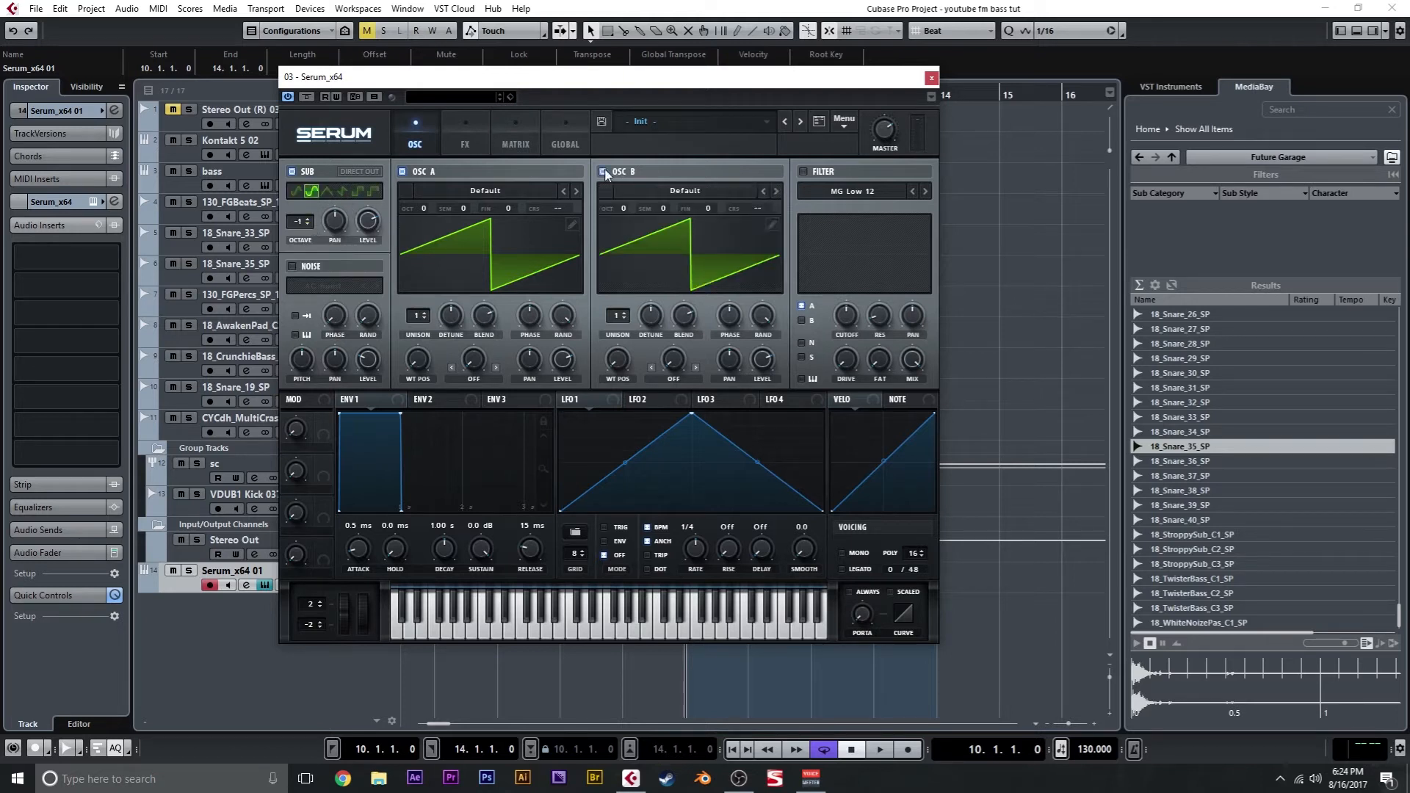
Step: Load the Analog wavetable PWM Restricted into oscillator A and set its octave to -1
click(528, 195)
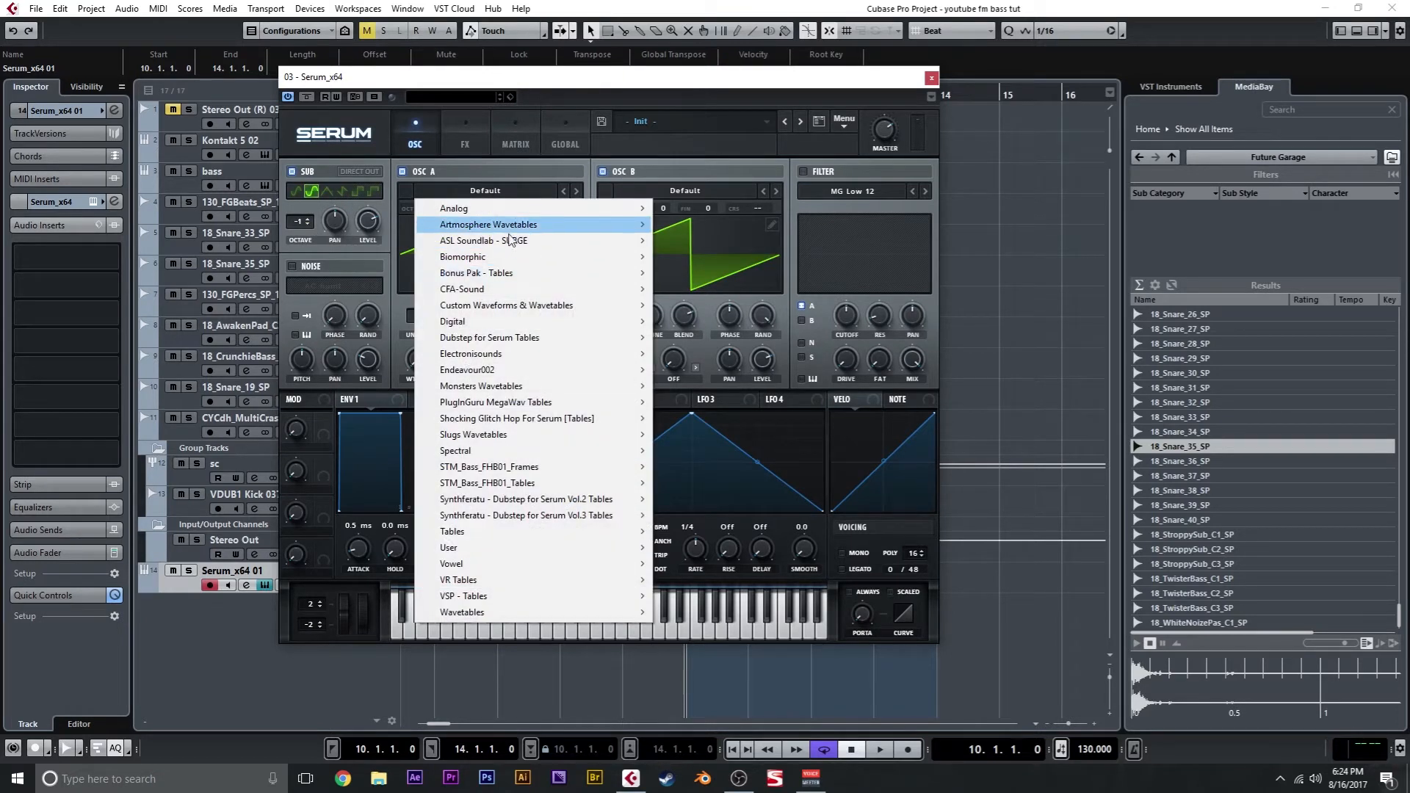
mouse_move(518, 213)
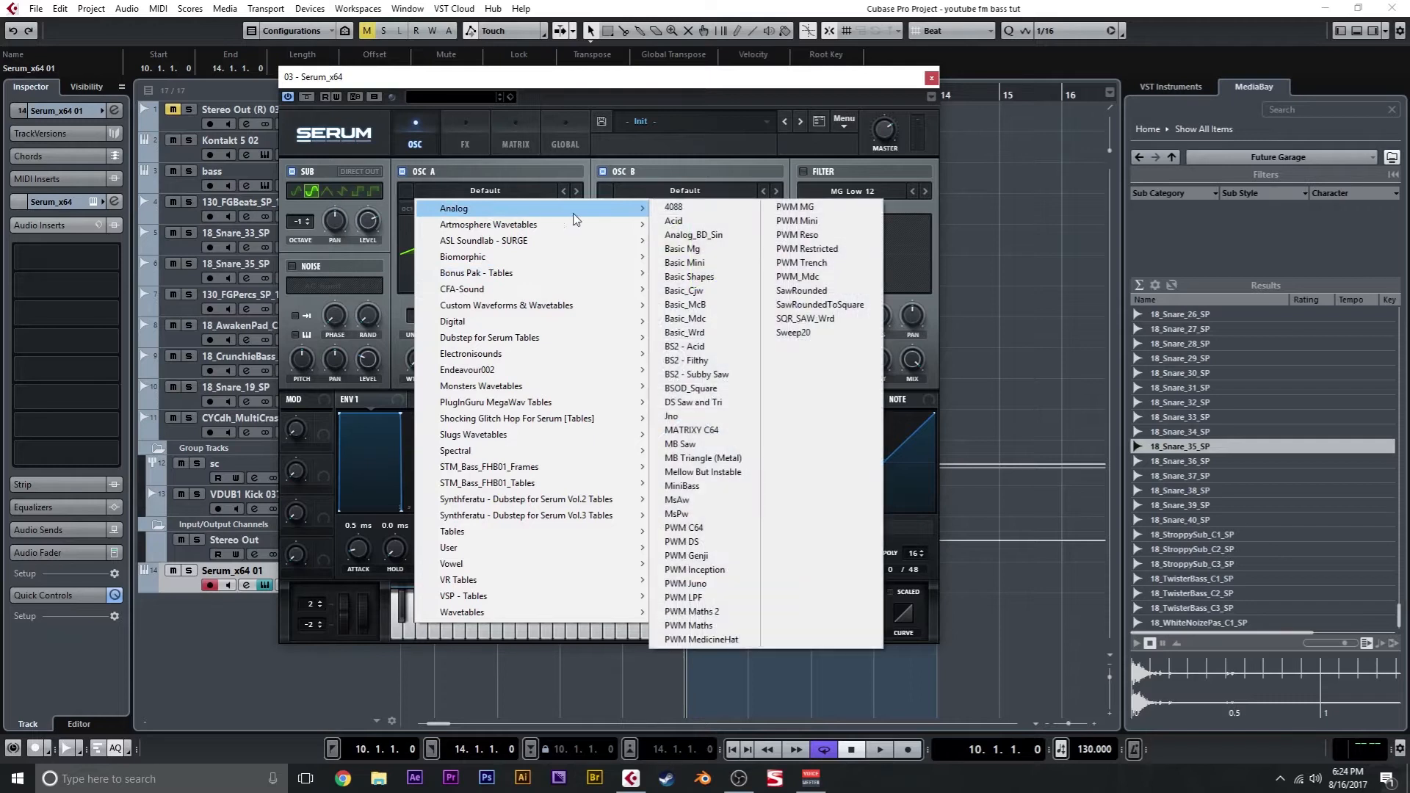
click(805, 264)
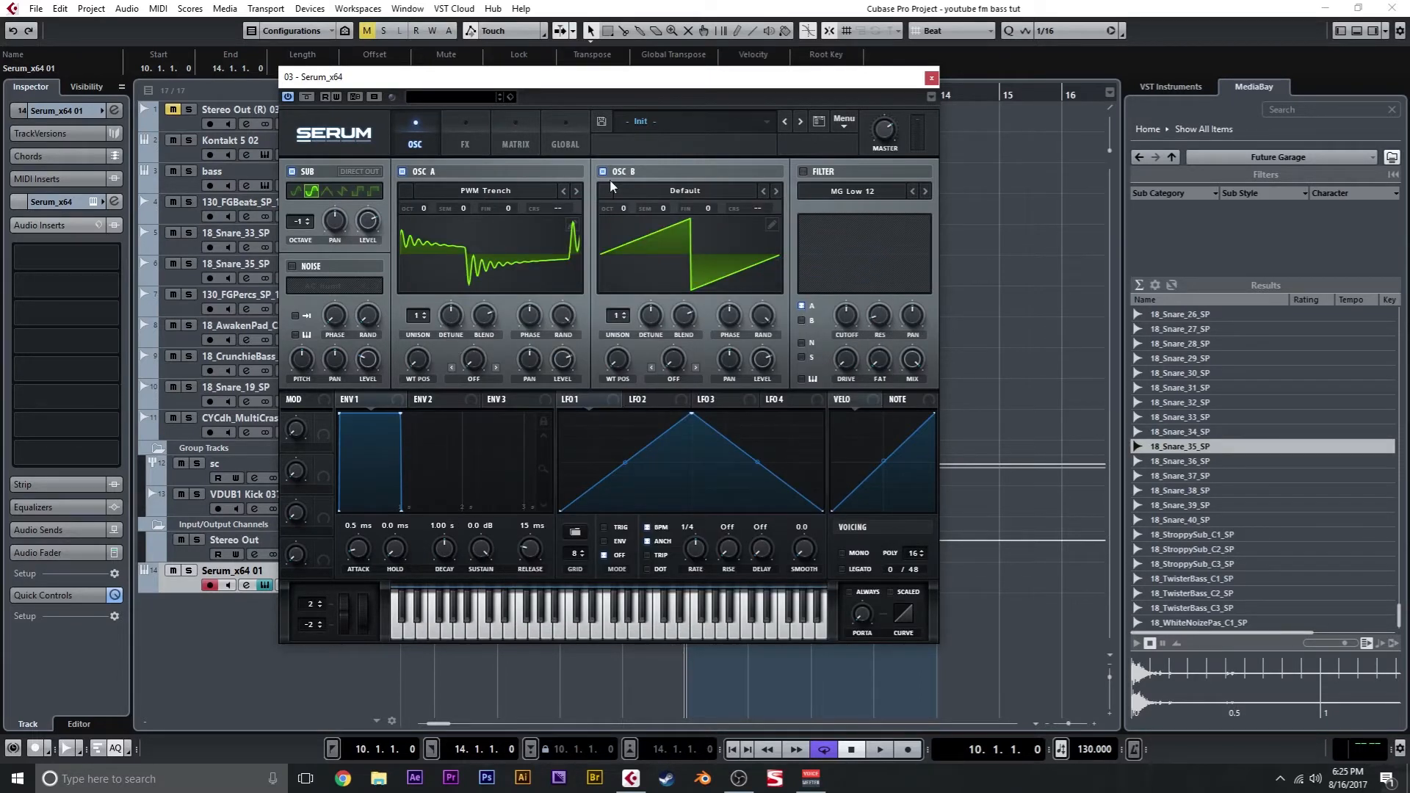
click(566, 187)
click(566, 188)
click(574, 187)
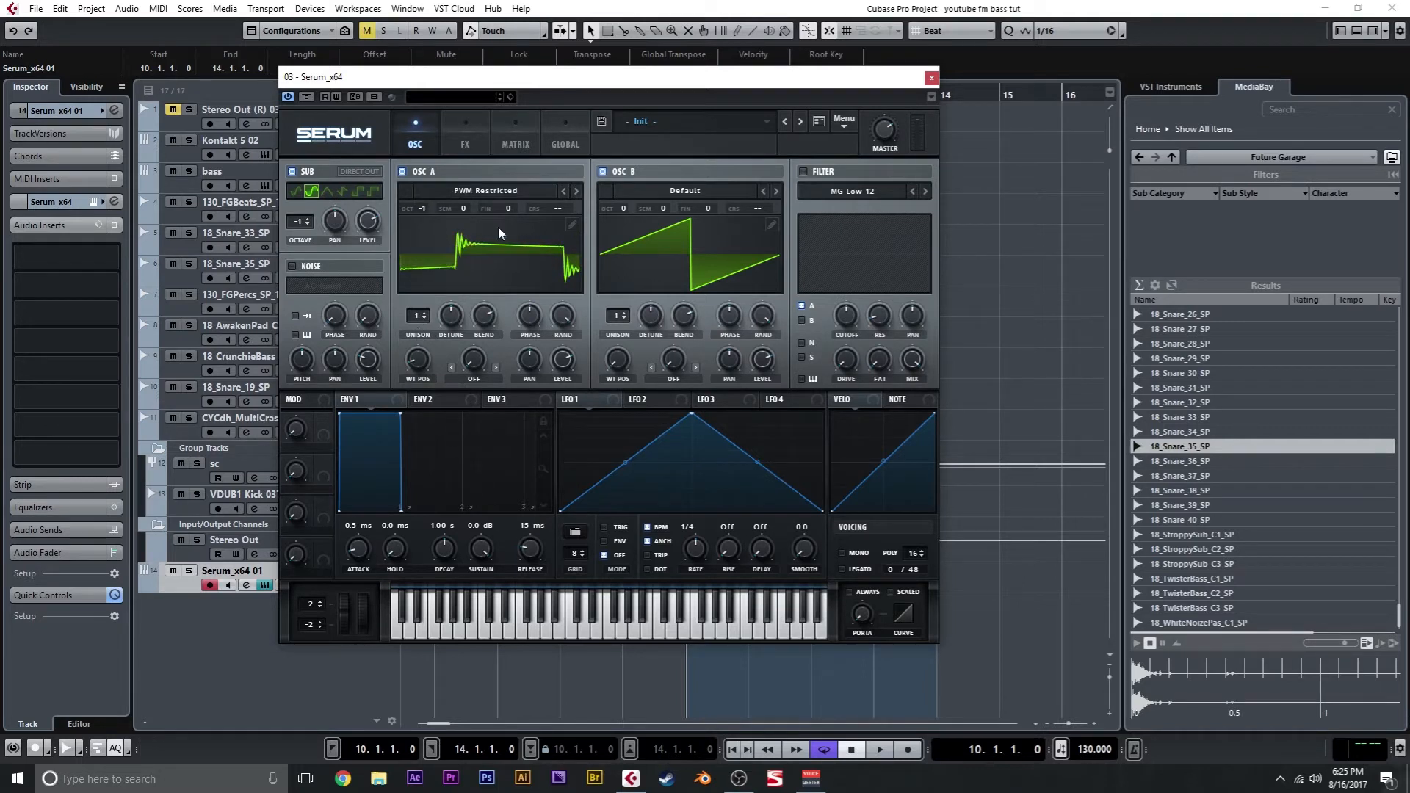
Step: Load the VR Tables wavetable Vocal Reese SQ into oscillator B and set its octave to -1
click(683, 191)
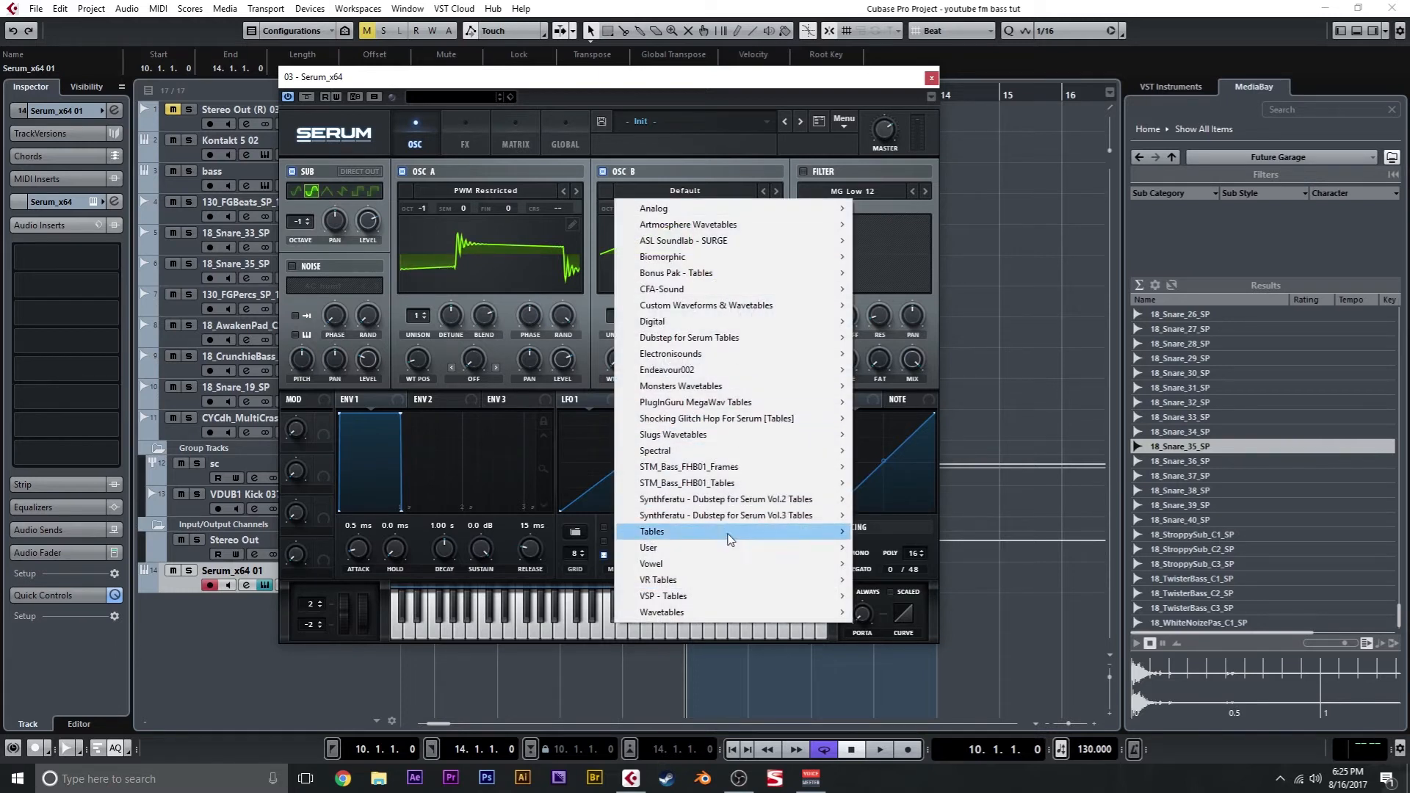
mouse_move(731, 578)
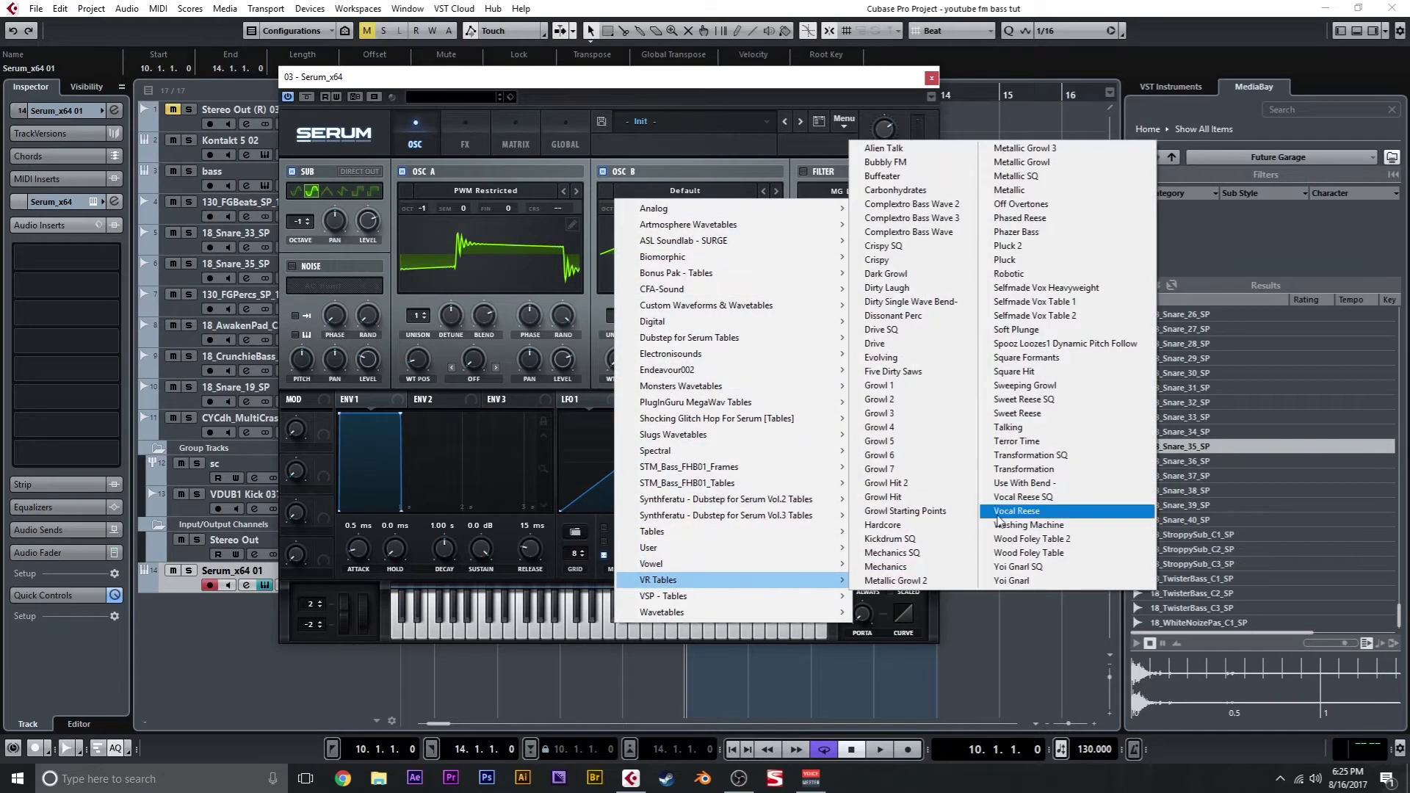
click(1027, 358)
click(776, 193)
click(776, 192)
click(776, 192)
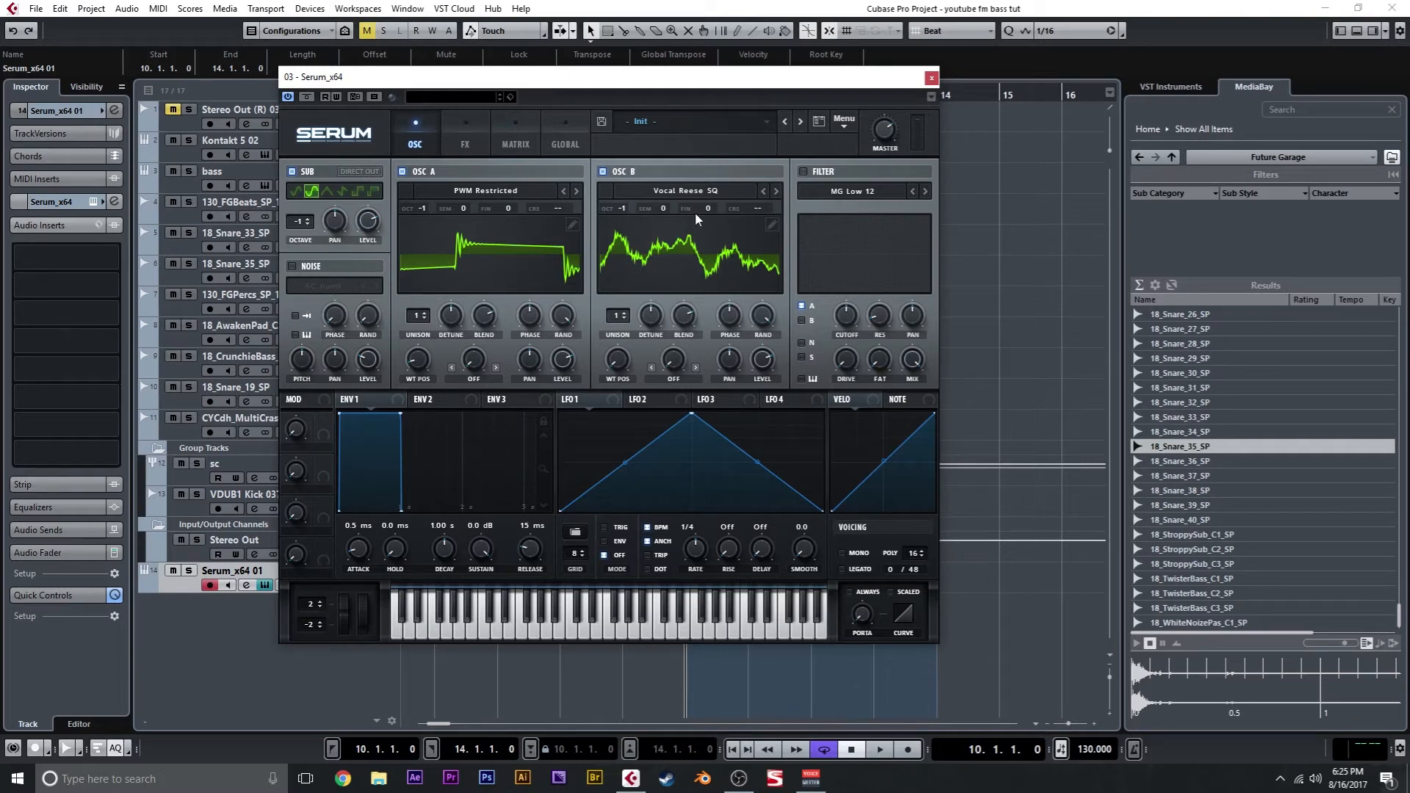
Step: Set oscillator A's unison to 2 voices and lower its detune
click(424, 313)
click(423, 312)
click(424, 313)
drag(449, 318, 453, 362)
click(424, 320)
click(425, 321)
Step: Set oscillator A's warp mode to FM (from B), and modulate oscillator B's wavetable position with LFO 1, unsynced at 0.2 Hz
click(473, 378)
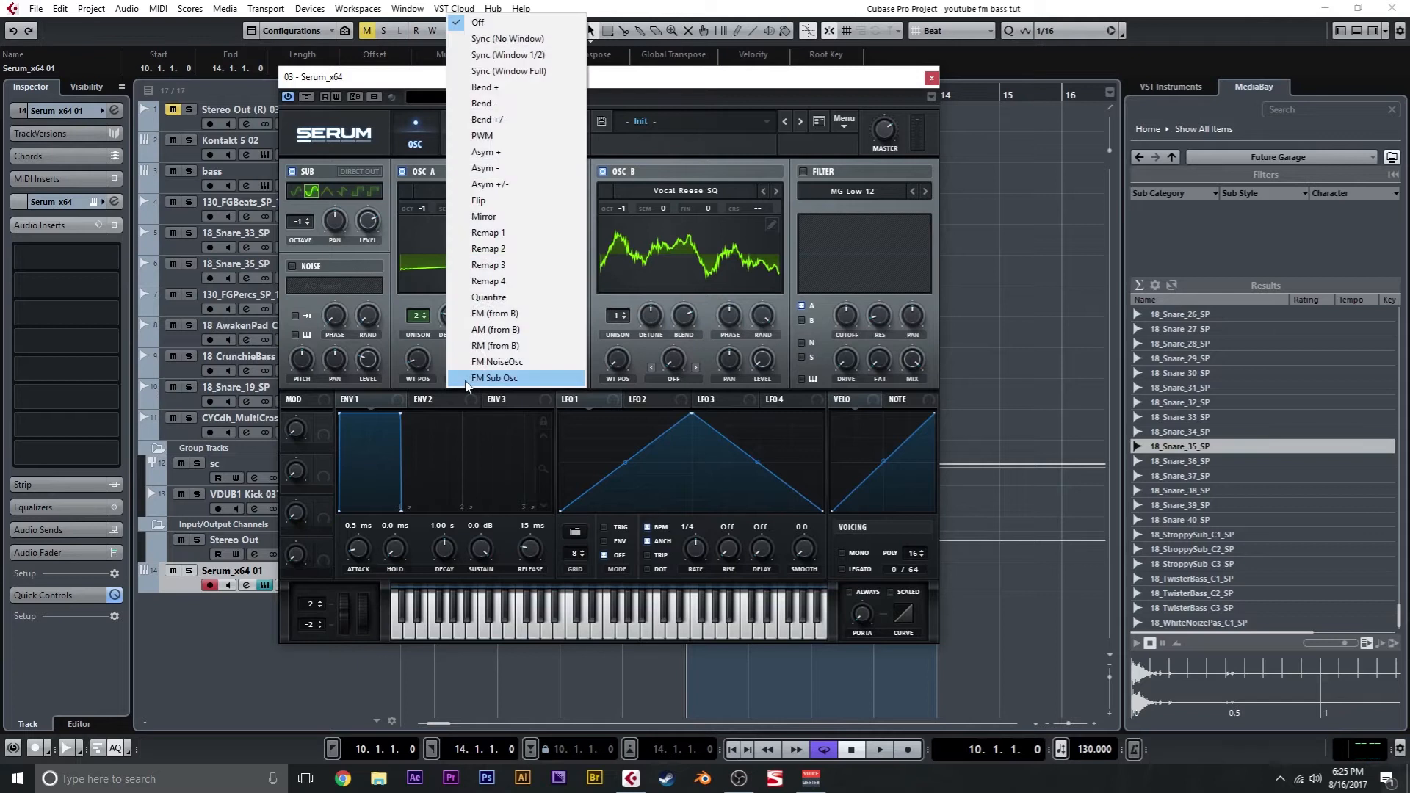
click(481, 312)
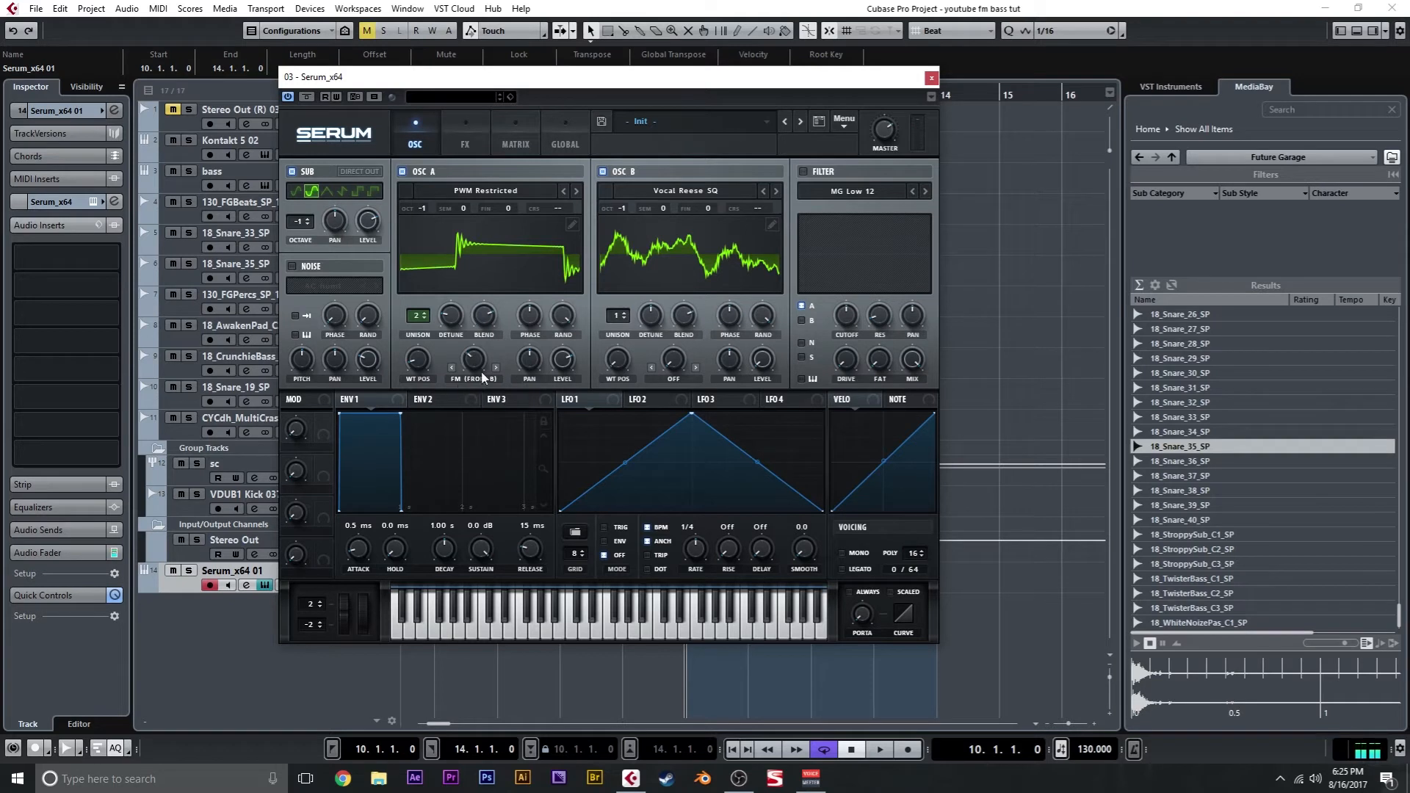
drag(573, 404, 611, 382)
click(647, 527)
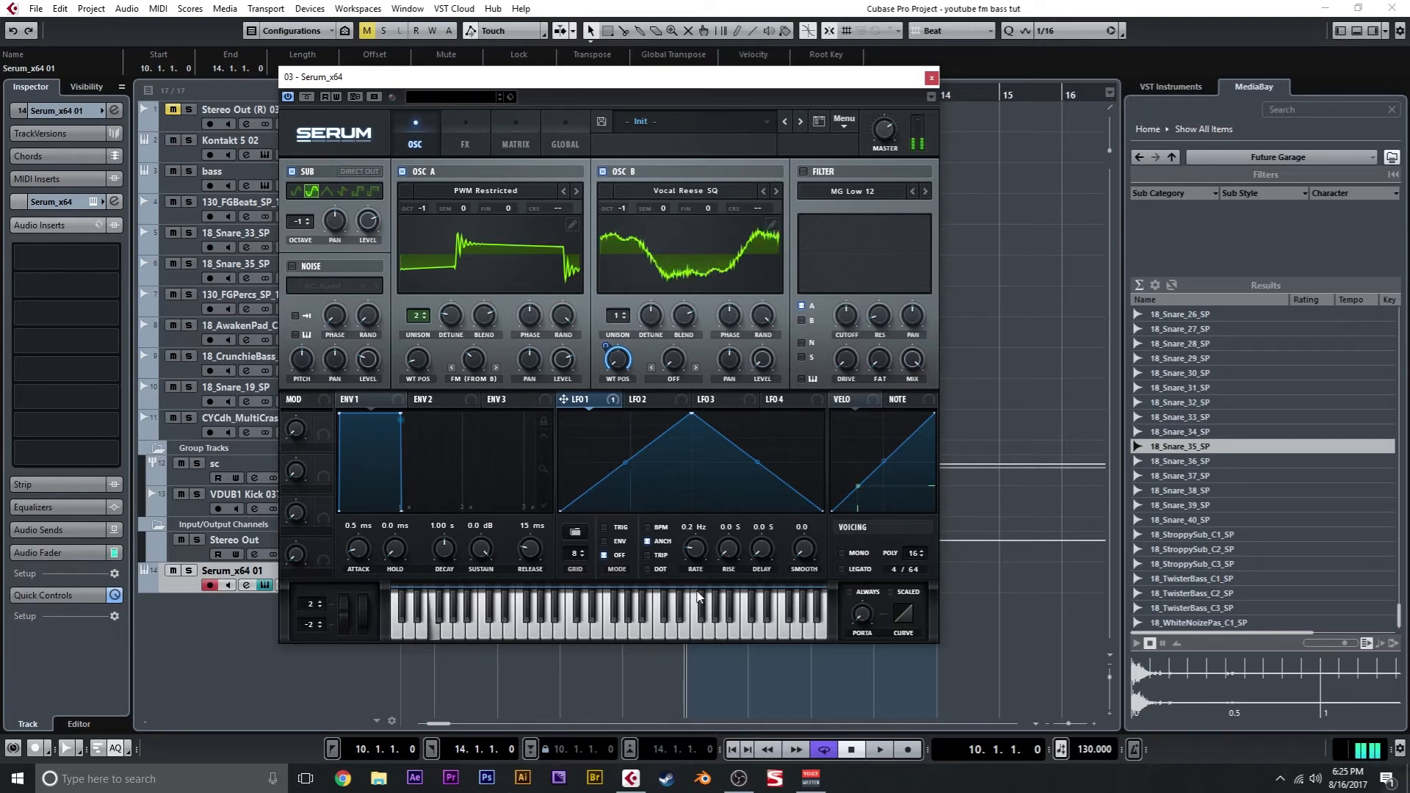
Step: Change oscillator A's wavetable to PWM Inception and adjust its wavetable position
click(565, 190)
click(565, 190)
click(565, 190)
click(565, 190)
click(565, 190)
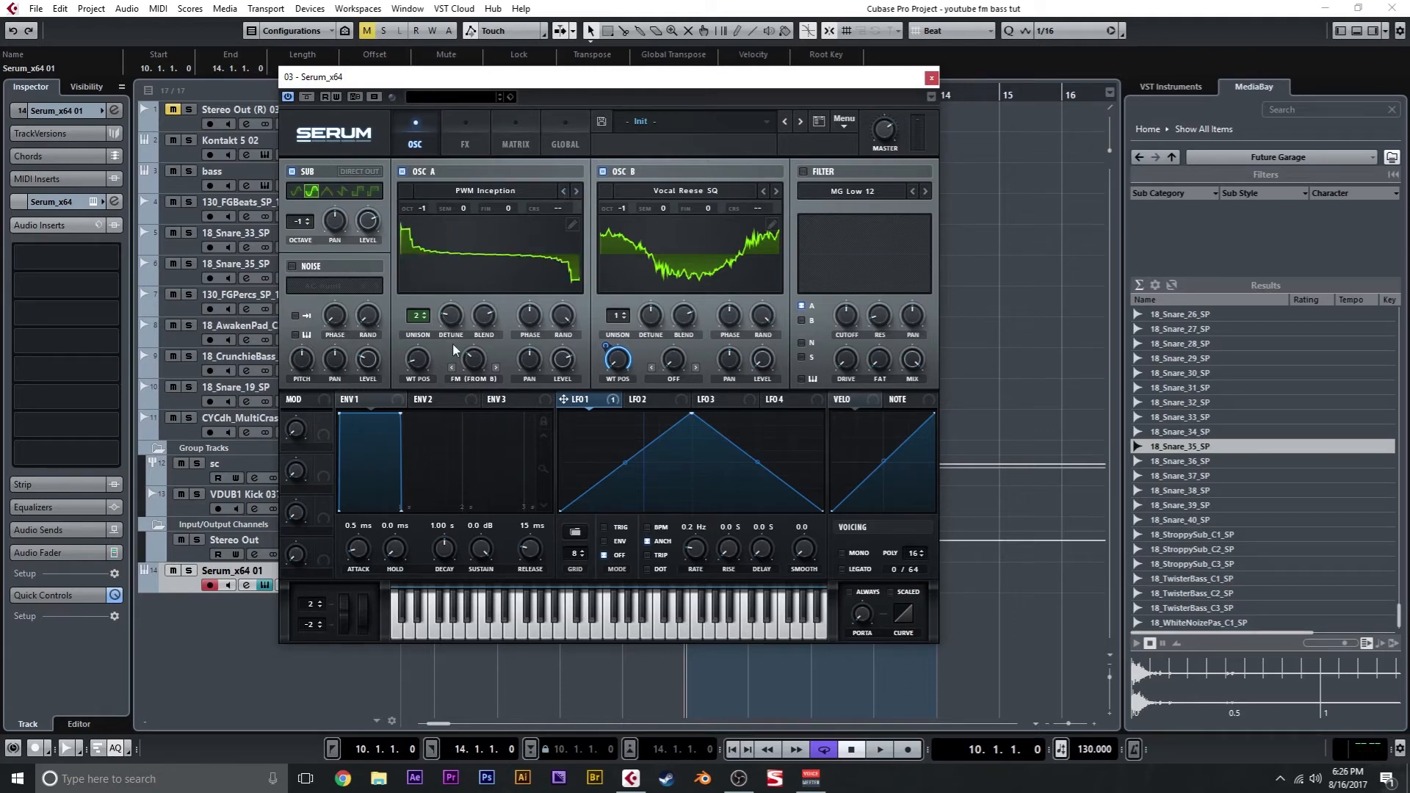
drag(425, 360, 421, 333)
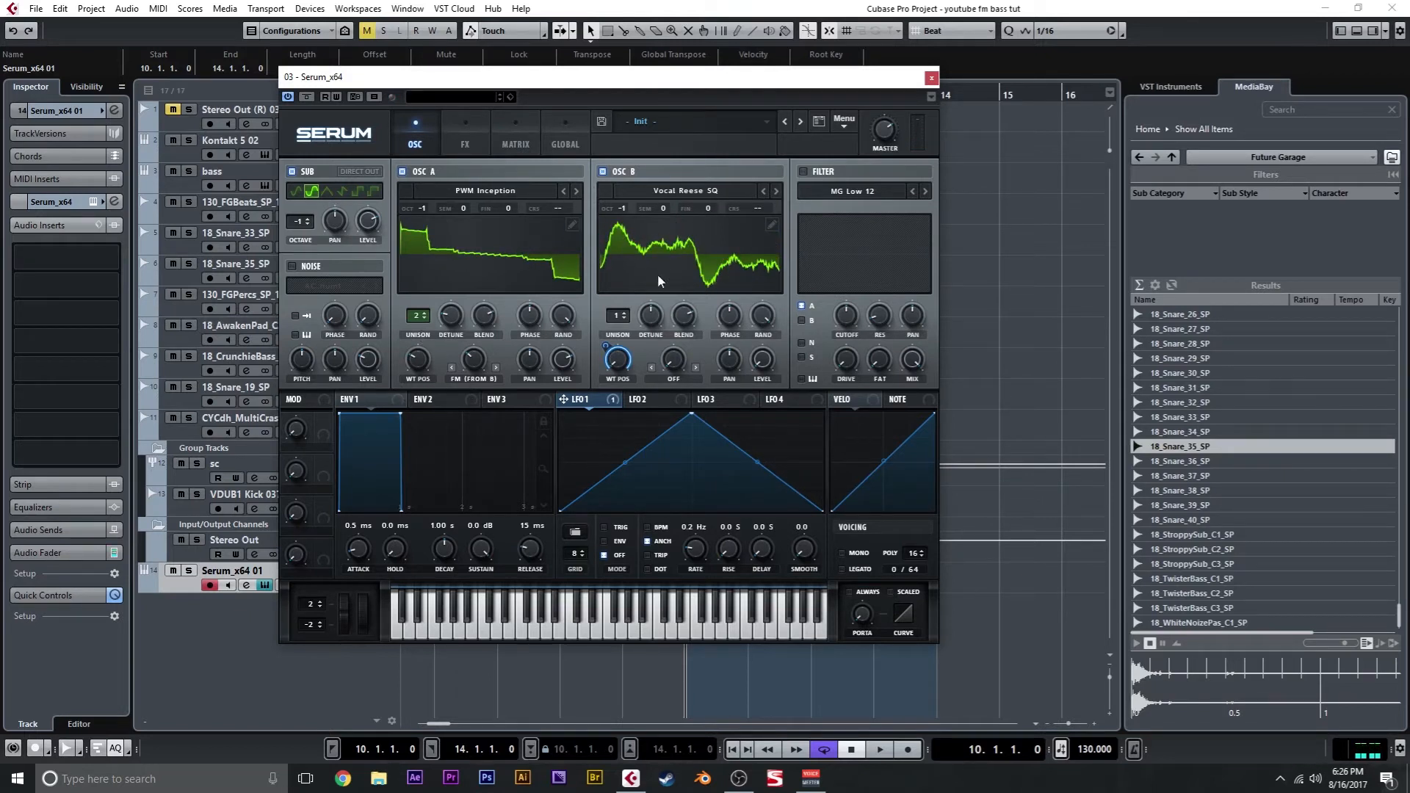
Step: Set oscillator B to 2 unison voices with a lower detune and a fine tuning of -18
click(624, 313)
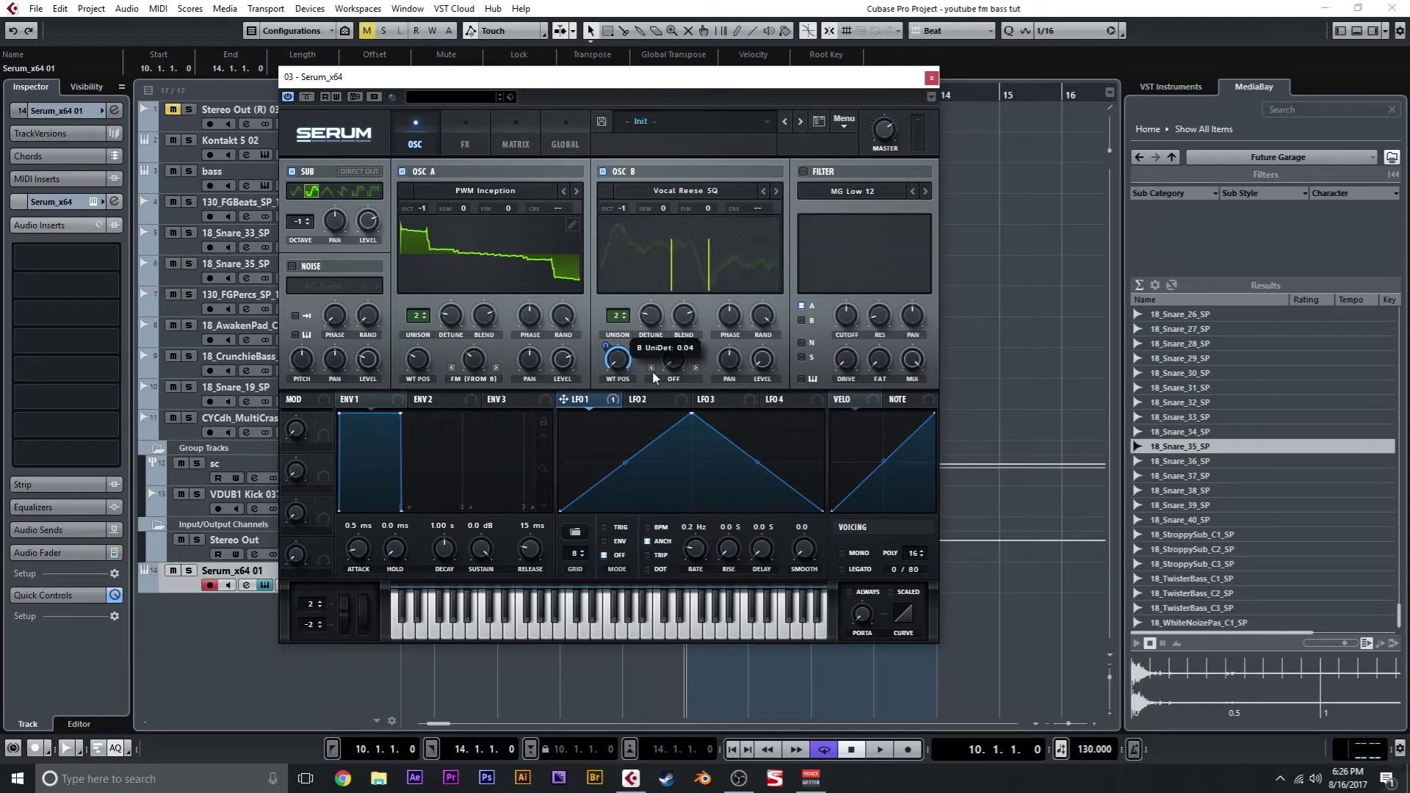
mouse_move(699, 212)
mouse_down()
mouse_move(704, 229)
mouse_move(719, 224)
mouse_up()
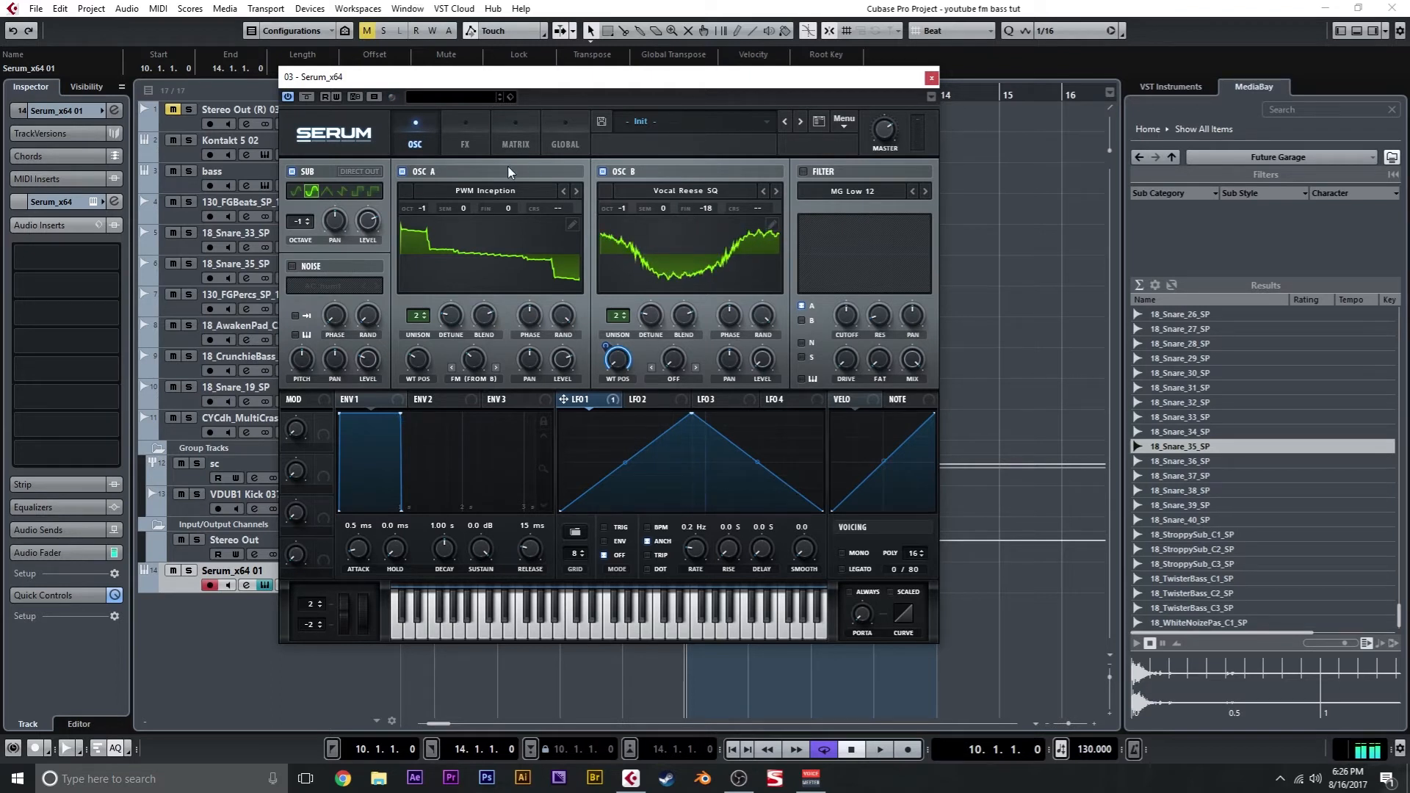
Step: Enable the compressor in Serum's effects rack and return to the oscillator view
click(454, 146)
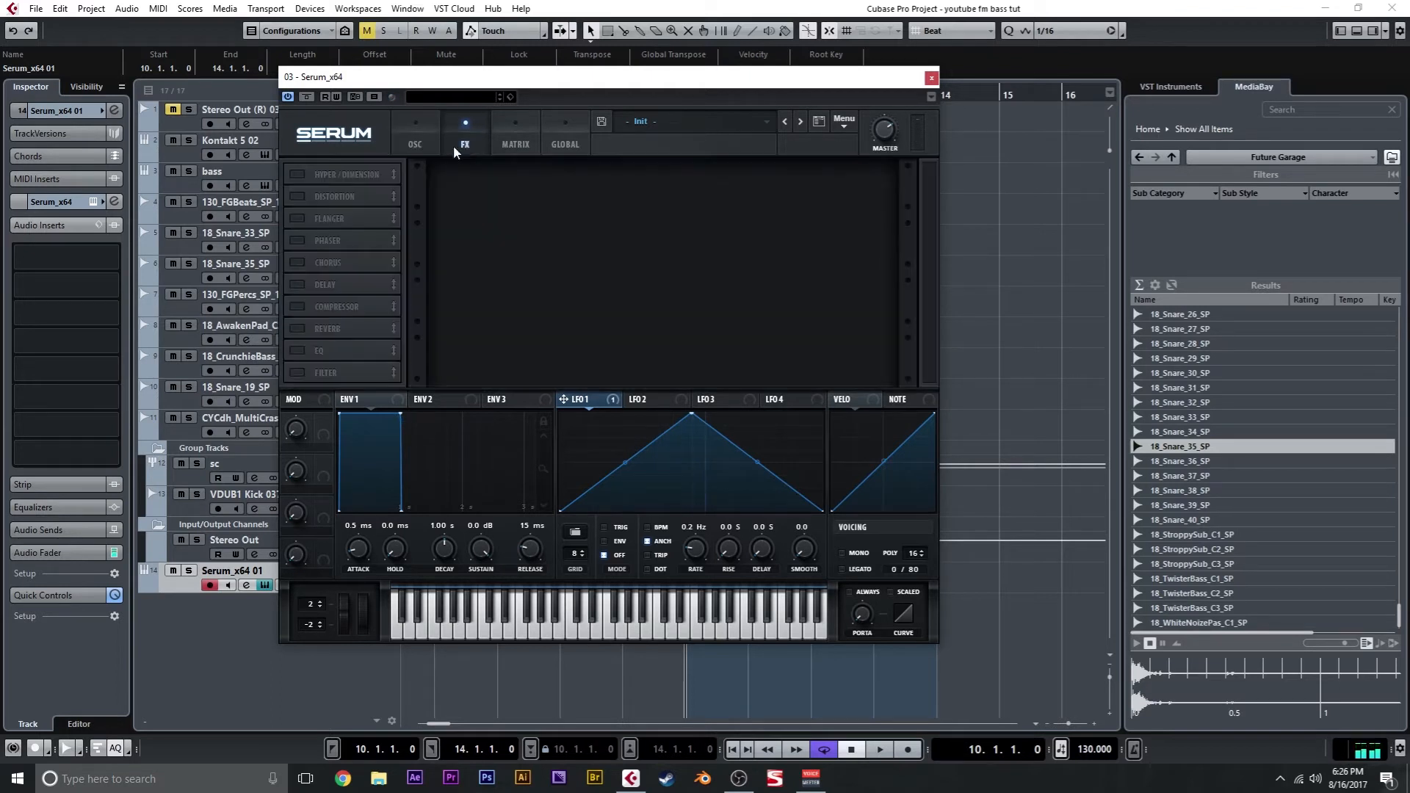
click(299, 307)
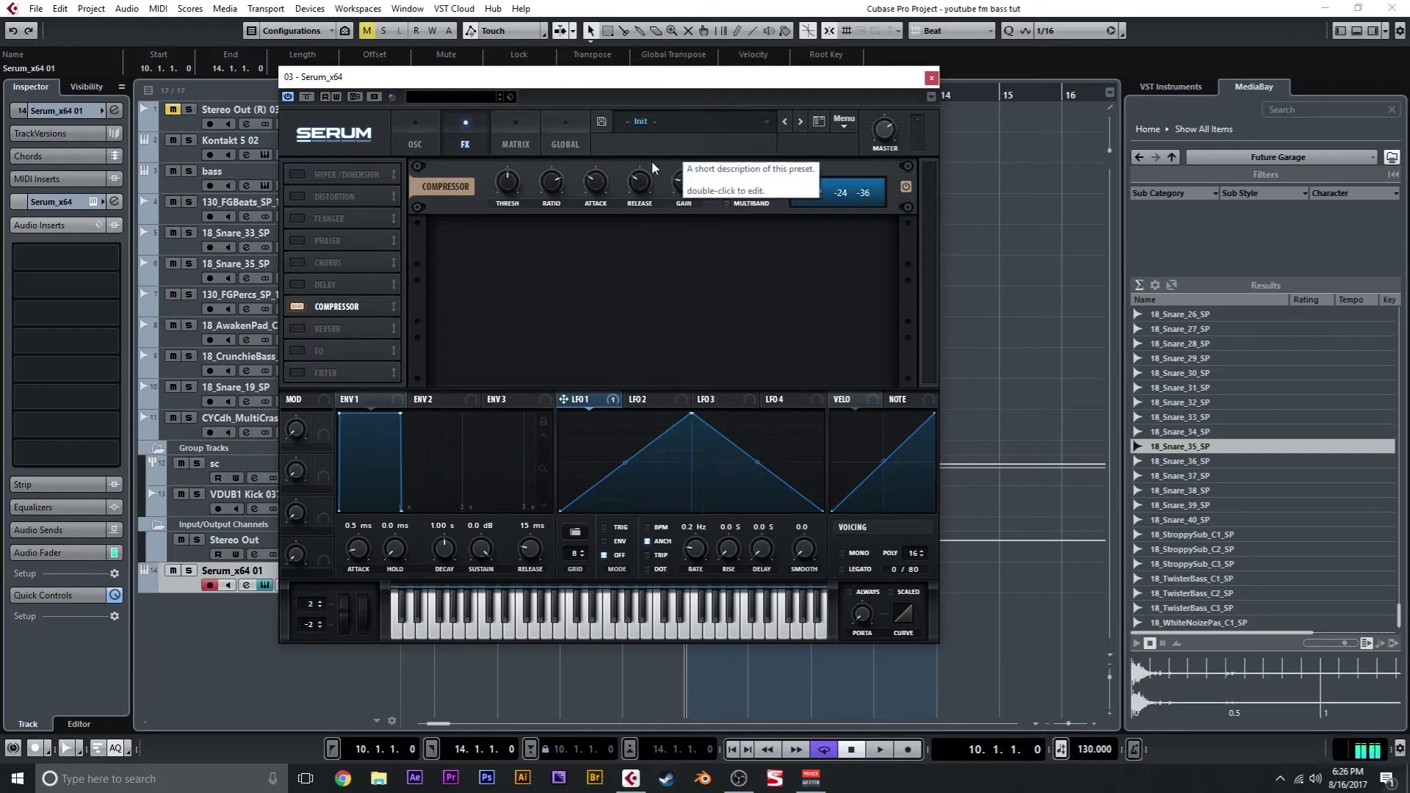
click(409, 140)
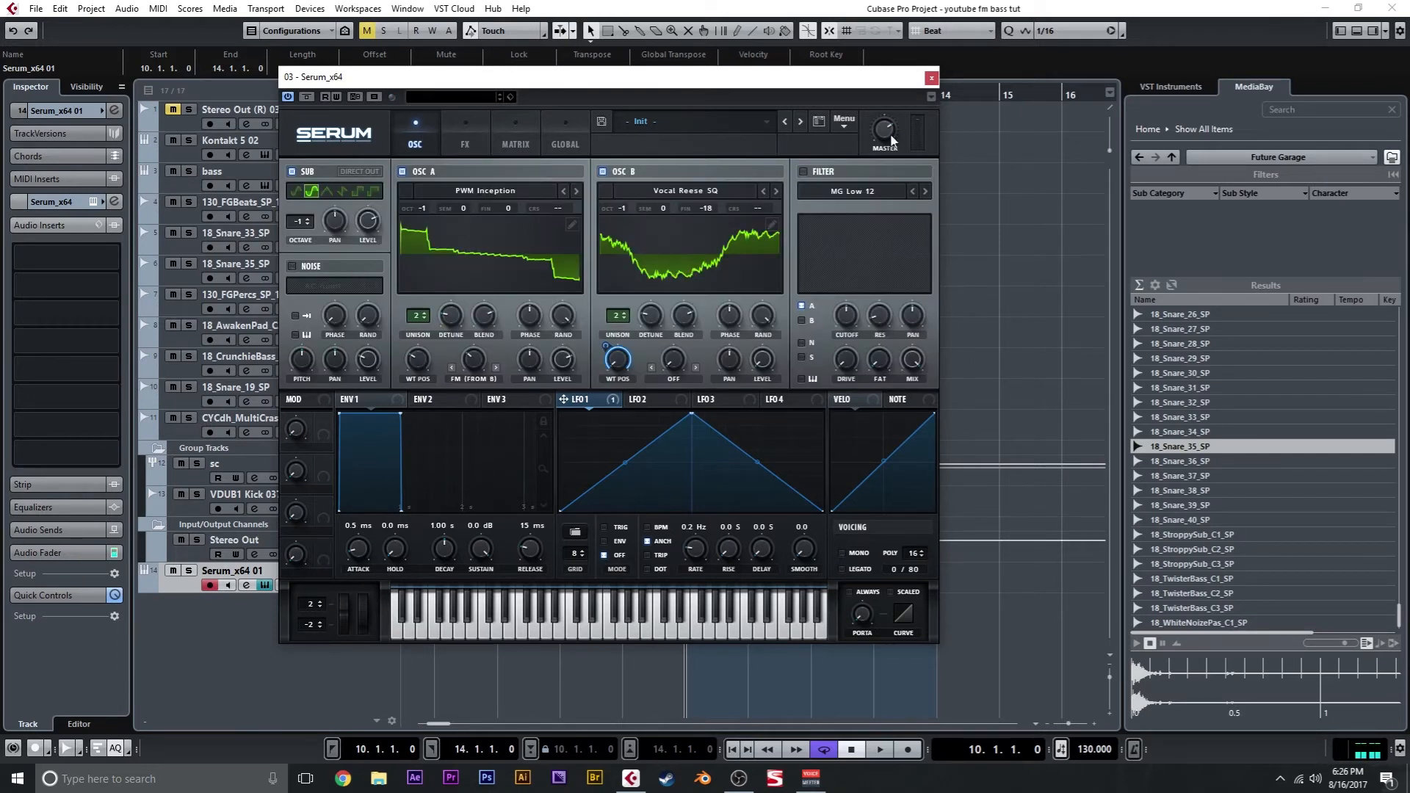
Step: Close Serum, add H-Comp Stereo and WOW2 as audio inserts on the Serum track, and close the WOW2 window
click(930, 81)
click(97, 257)
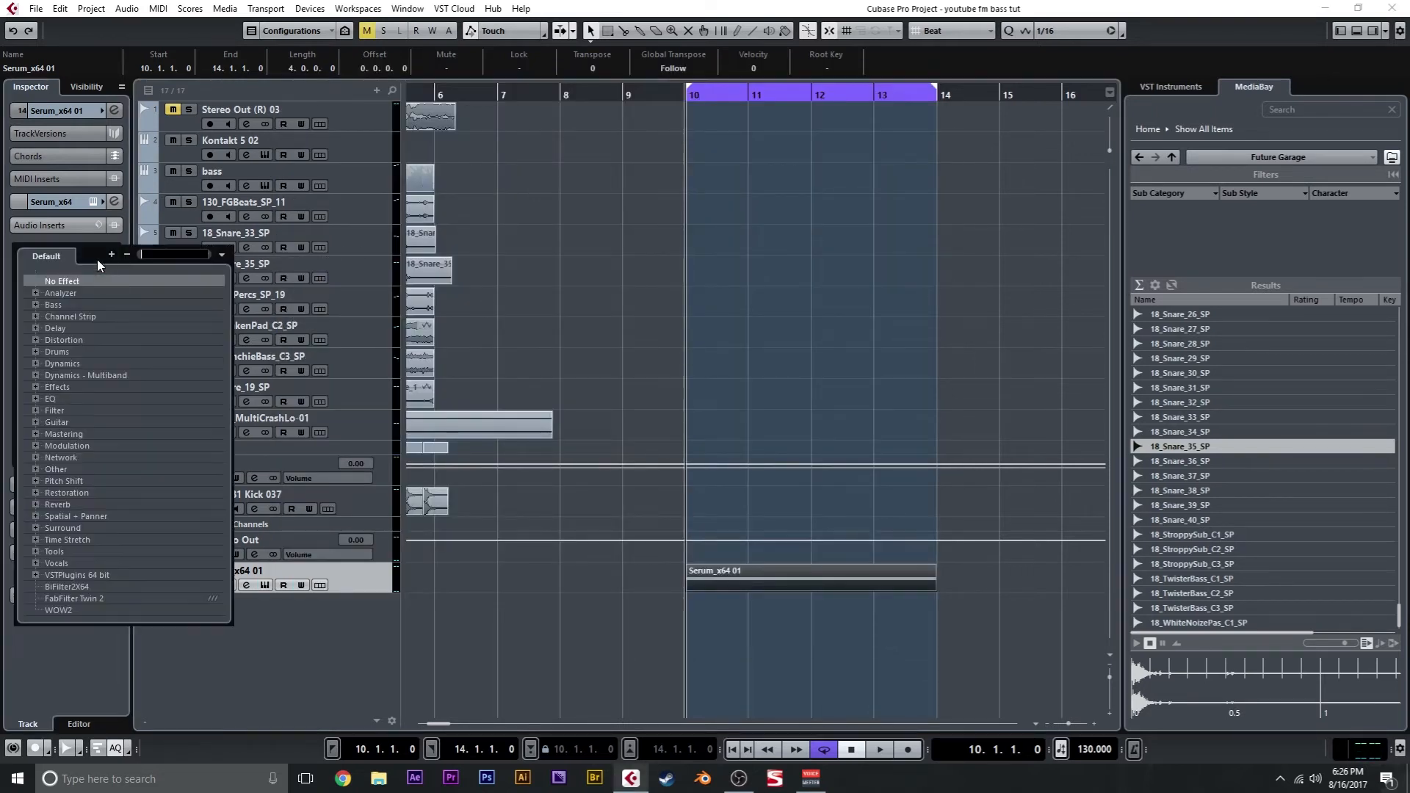
text(h com)
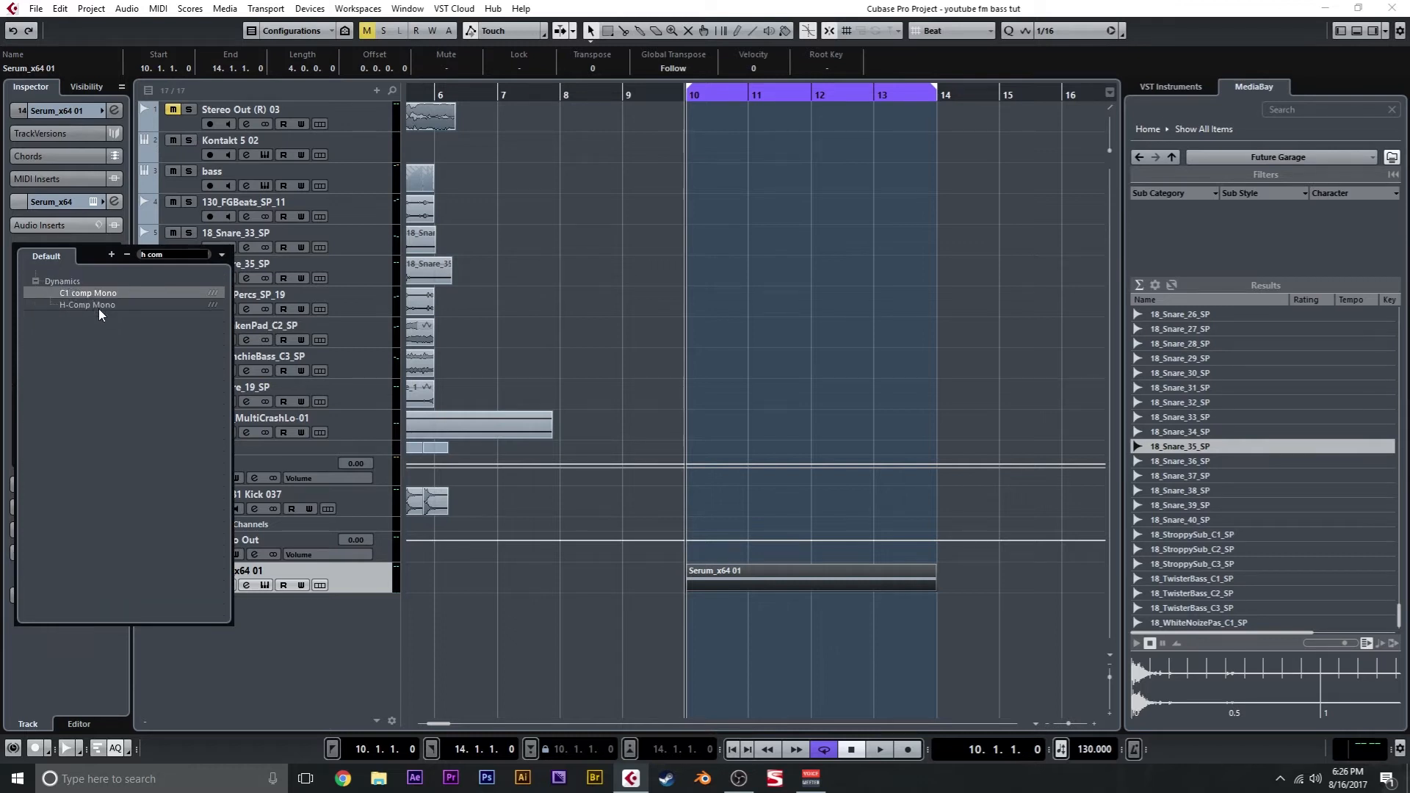
double_click(157, 256)
text(h comp st)
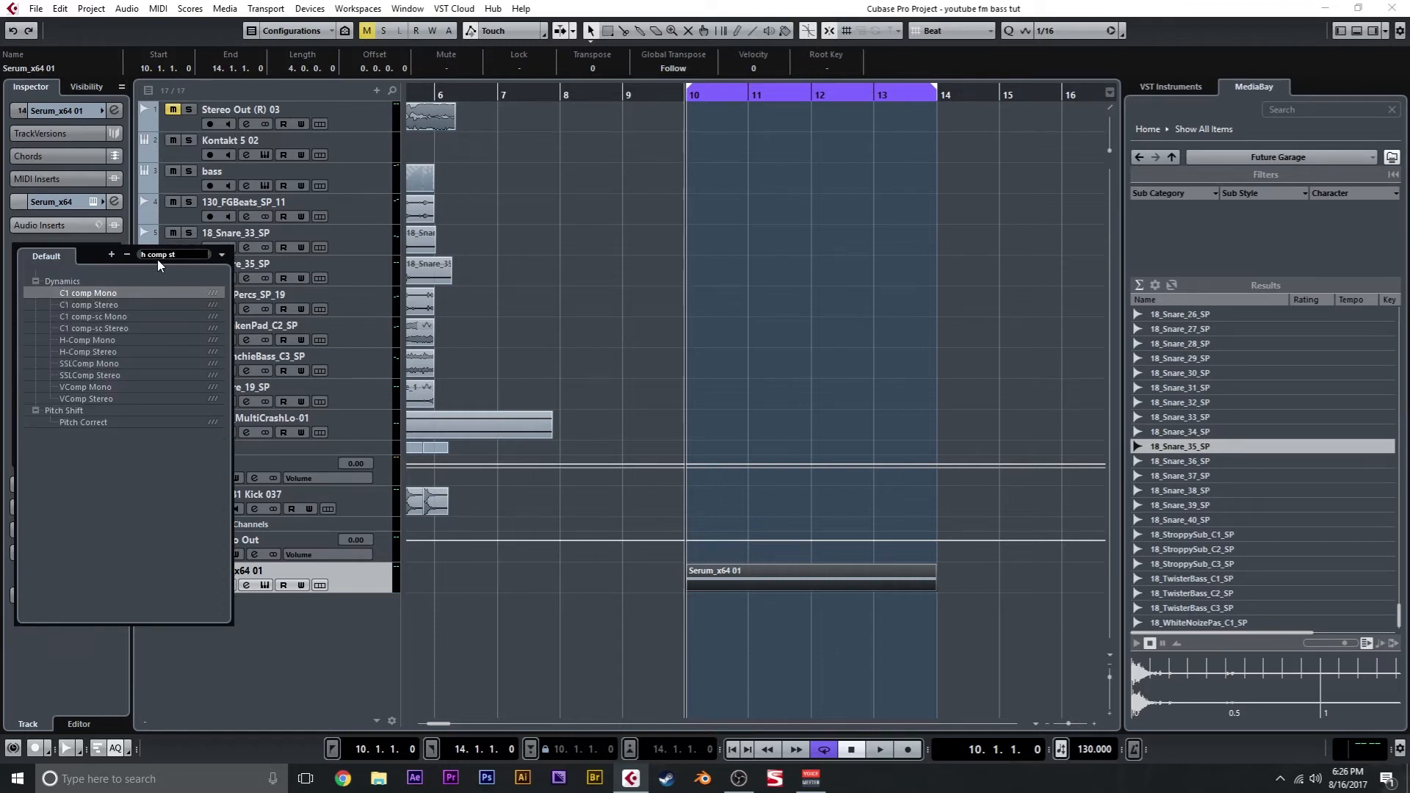
click(112, 348)
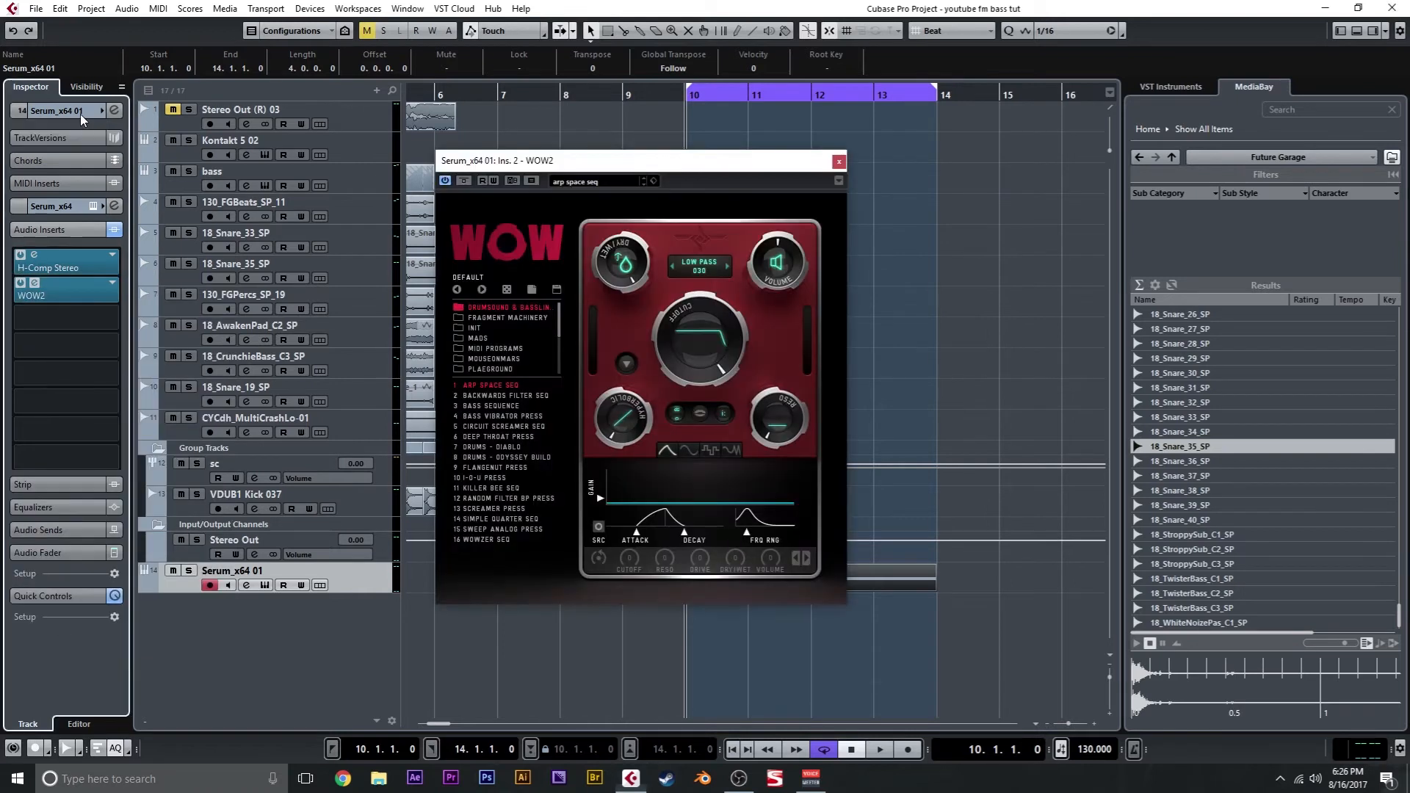
click(81, 113)
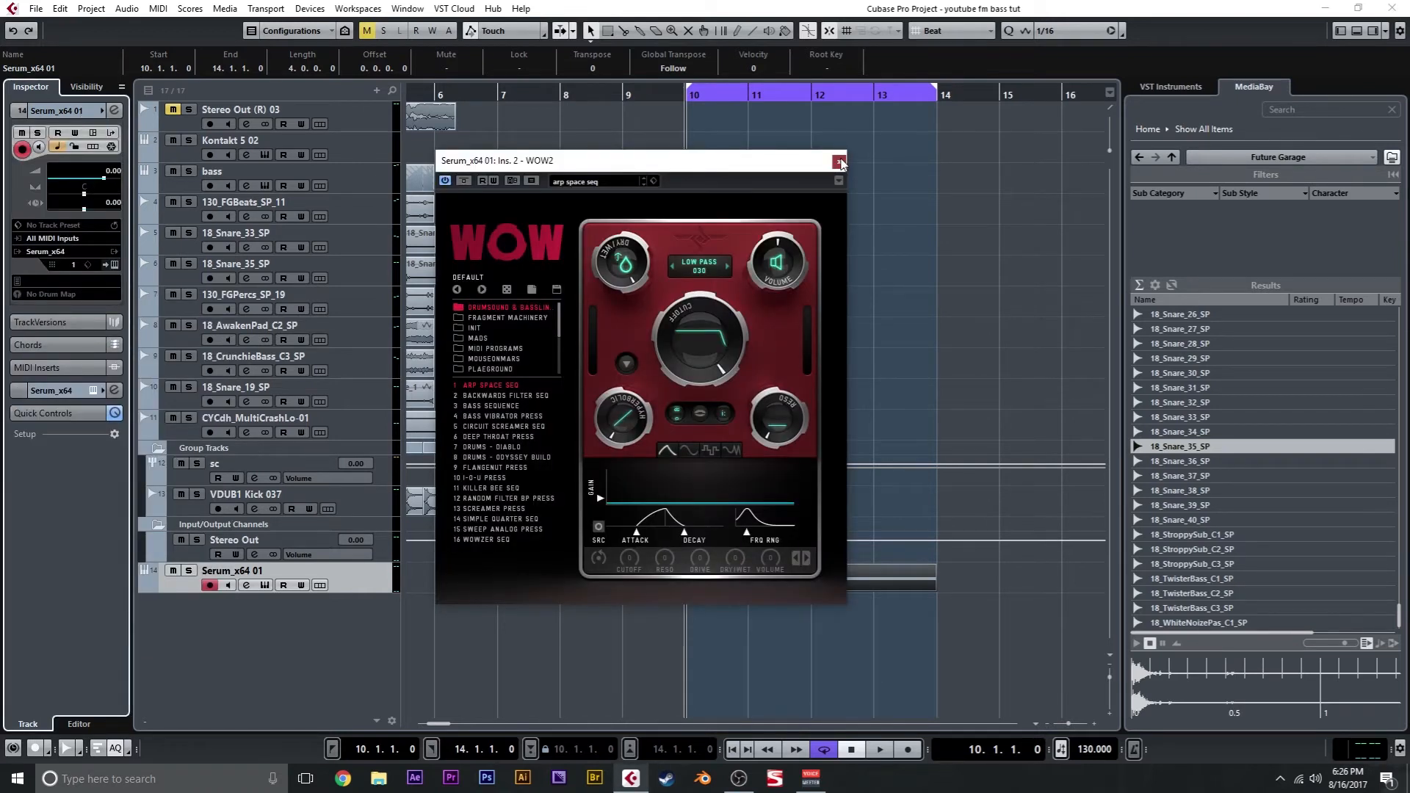
click(839, 161)
Step: Reopen Serum, set the filter type to the flanger option Phs 24-, raise the filter drive, and close the plugin
click(114, 266)
click(845, 191)
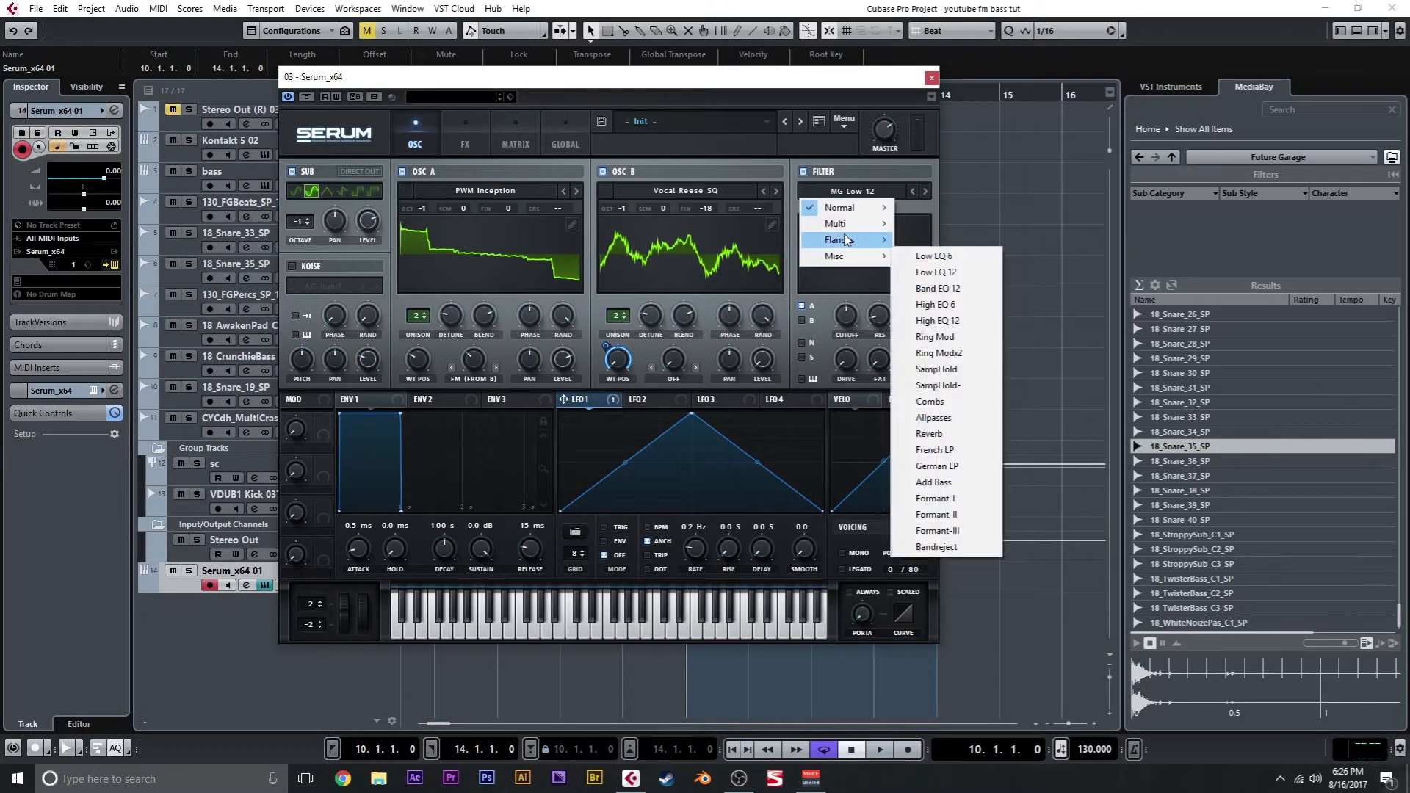
mouse_move(845, 240)
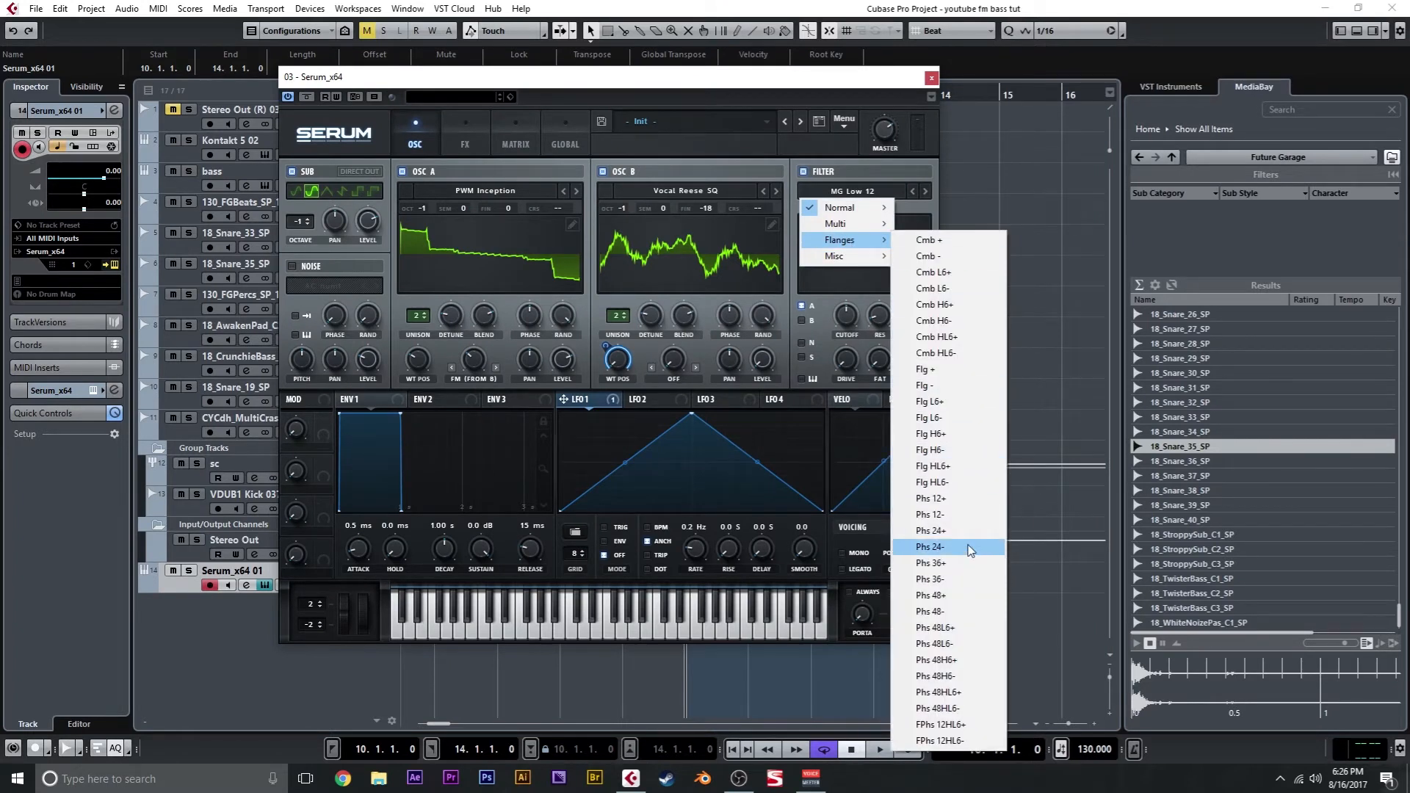
click(970, 548)
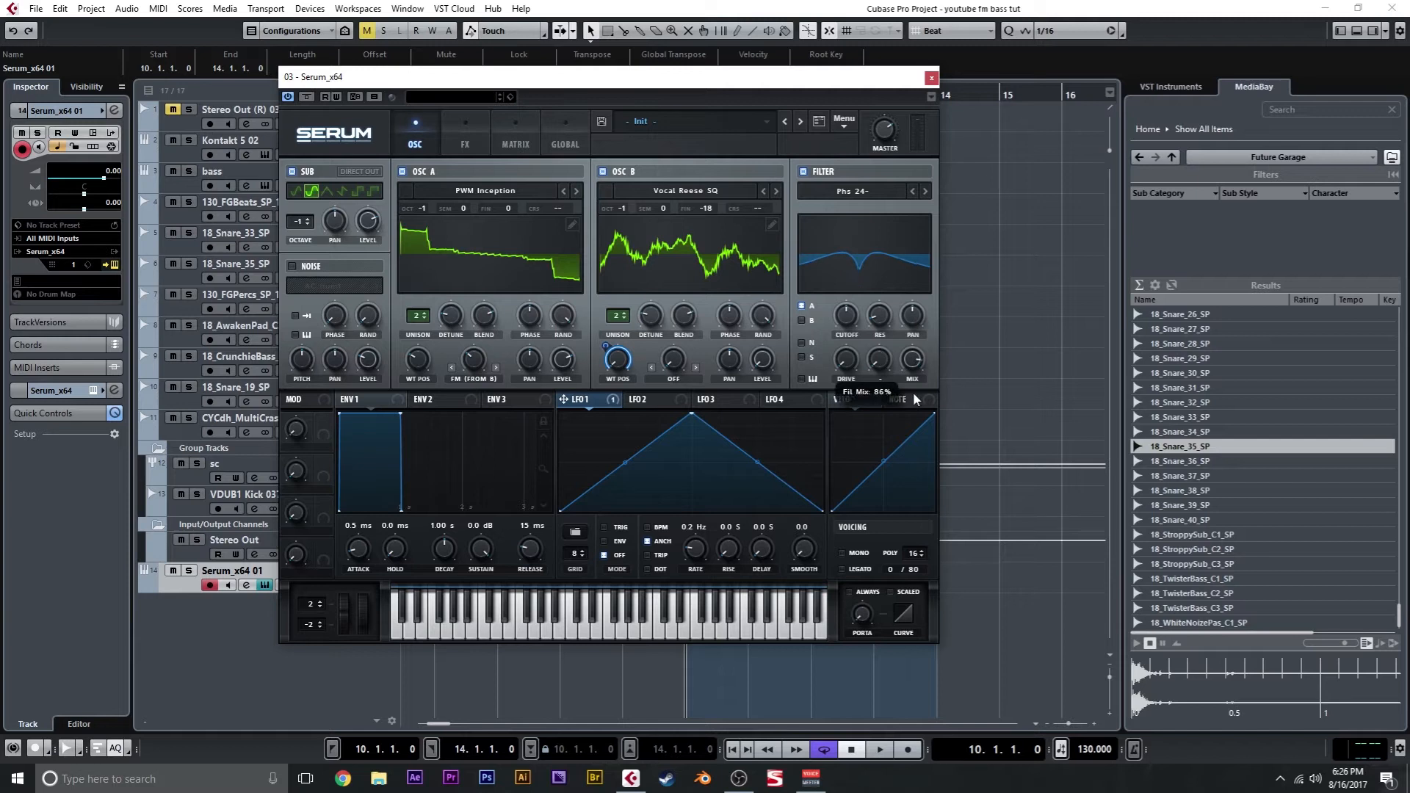
drag(844, 370, 839, 298)
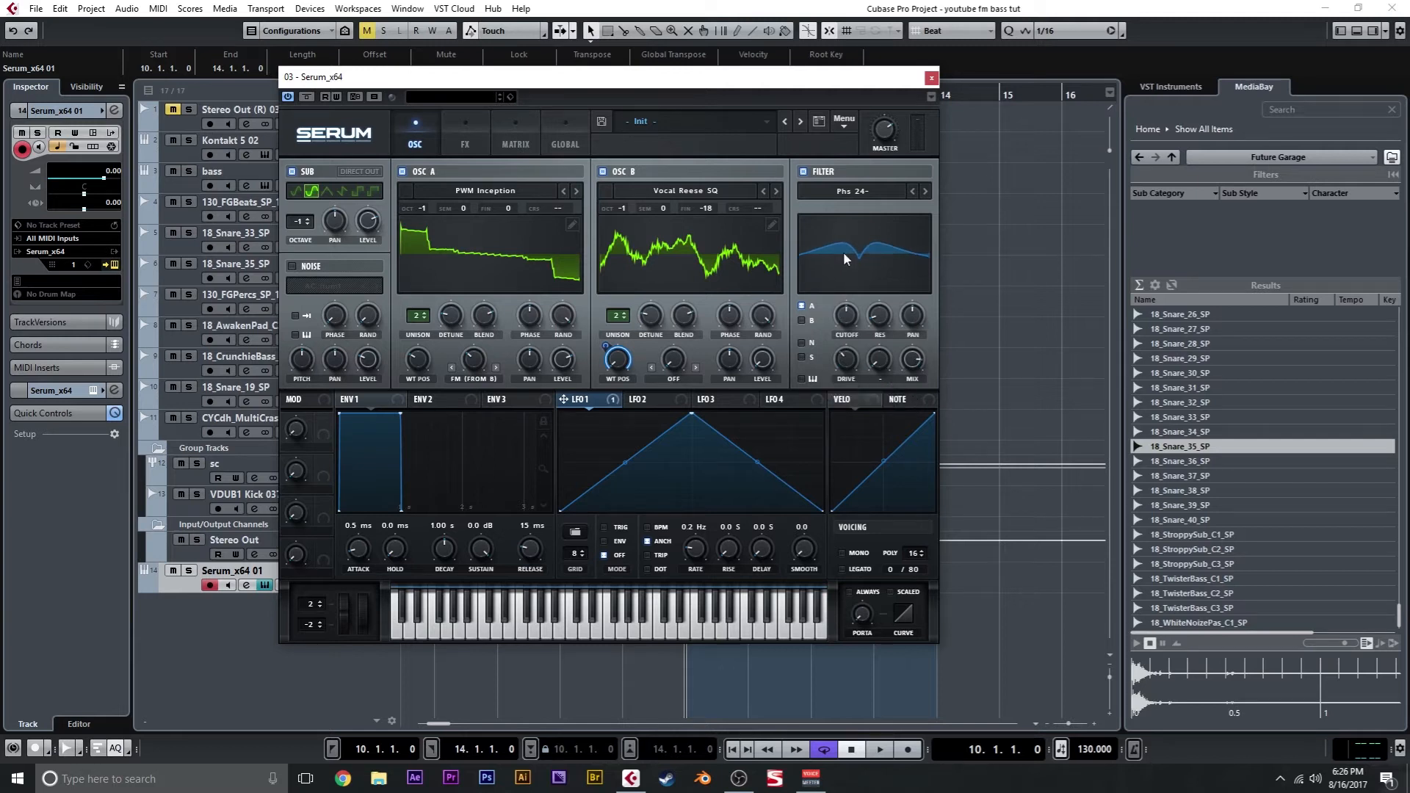
click(931, 78)
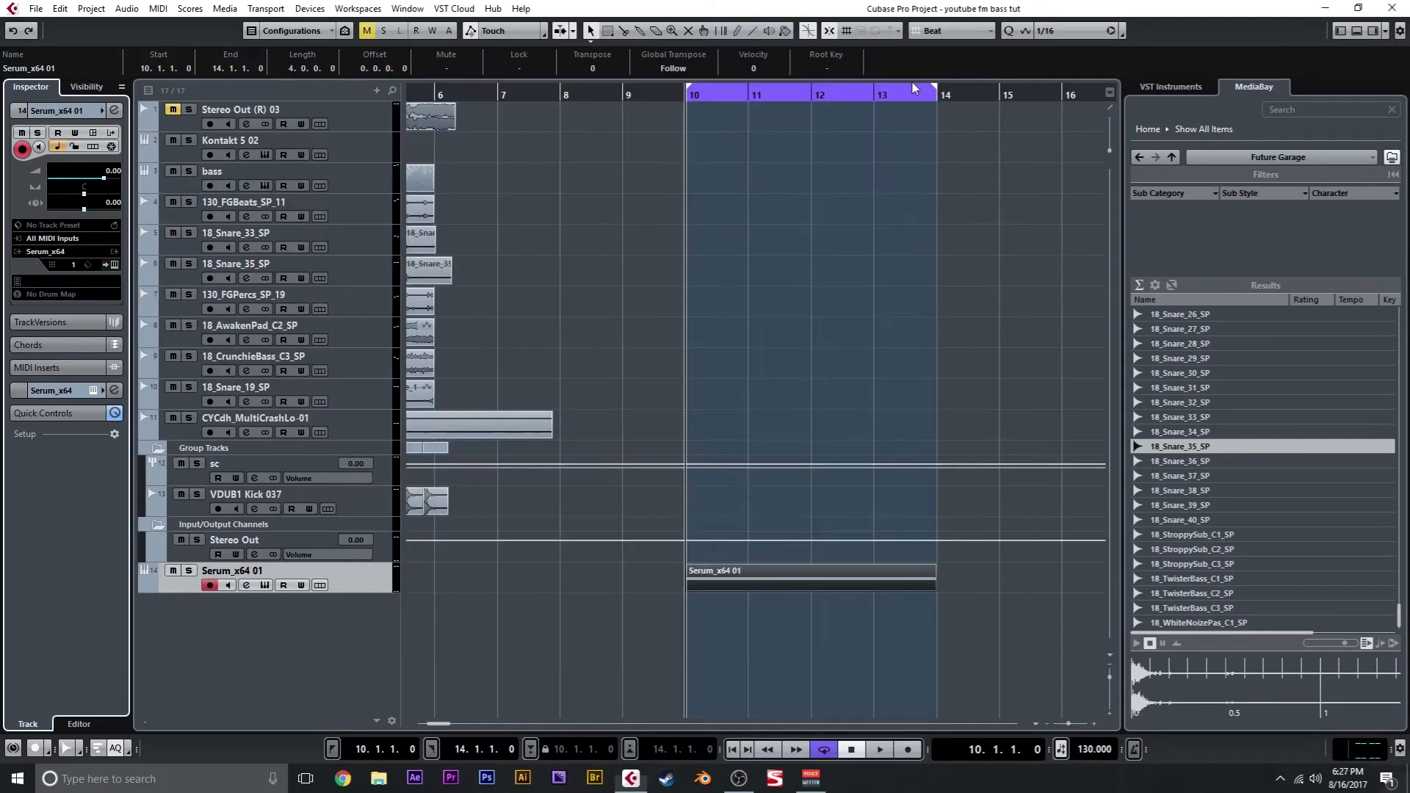
click(63, 416)
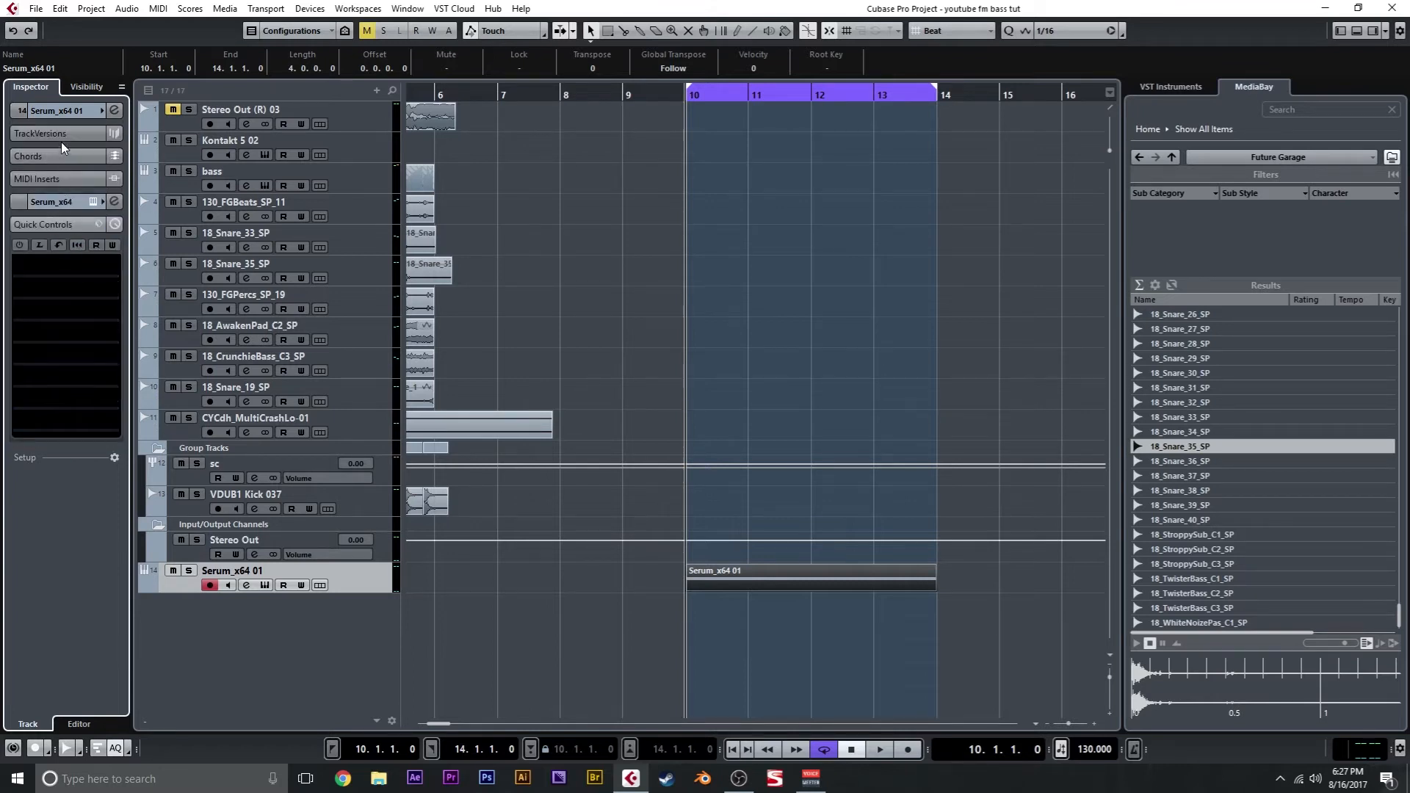
click(65, 200)
click(51, 226)
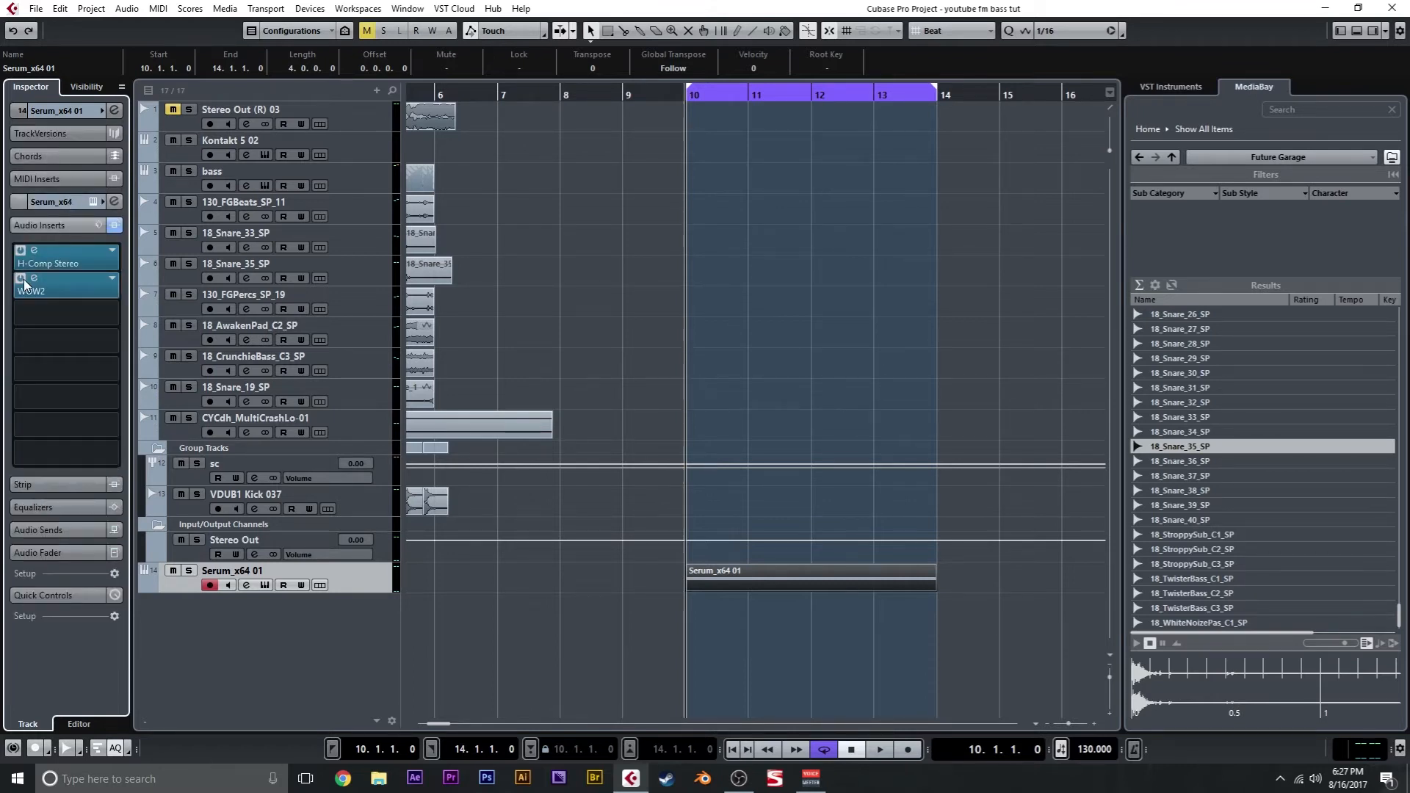
click(78, 116)
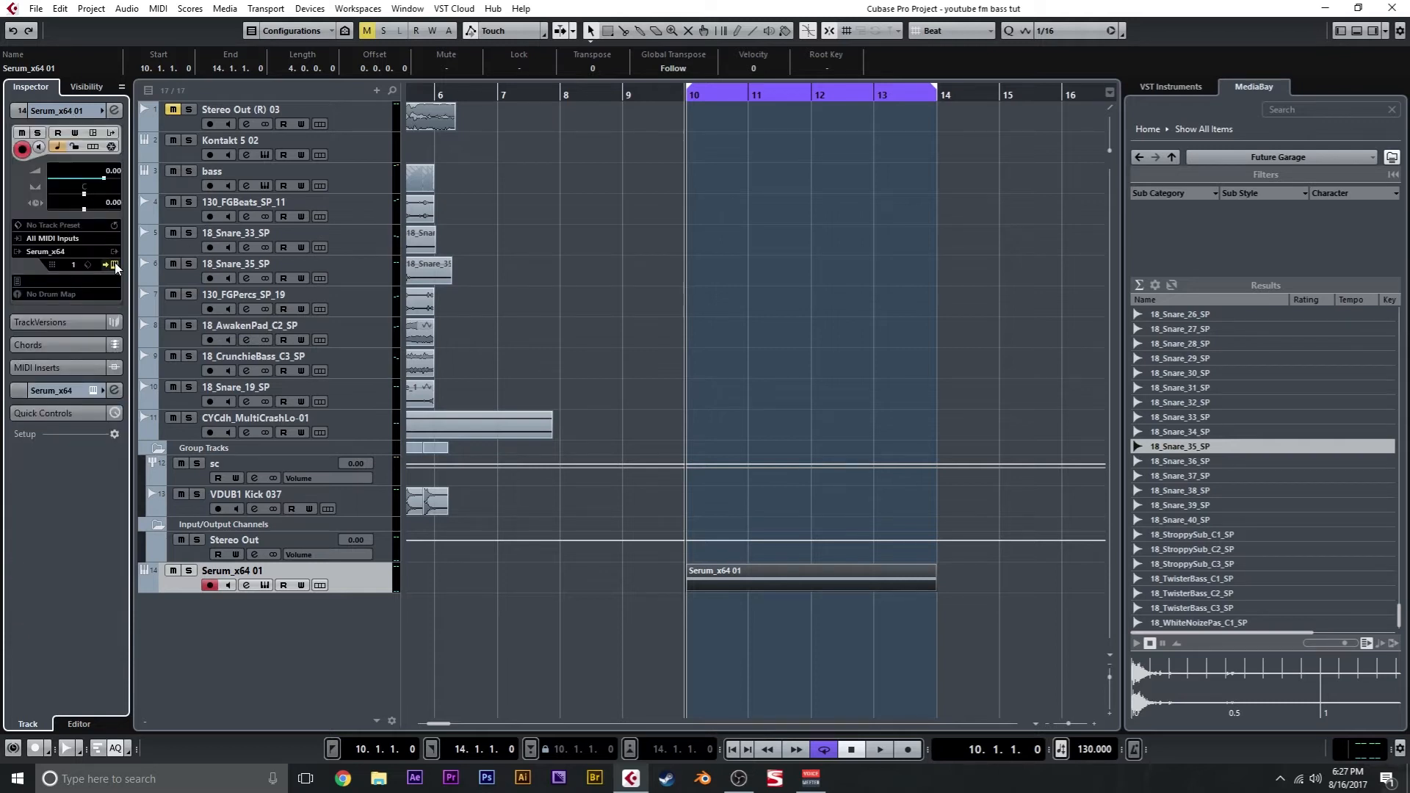
Step: In Serum, assign Macro 1 to the filter cutoff, open the Macro 1 knob's options, and close the plugin
click(115, 265)
drag(324, 426, 842, 321)
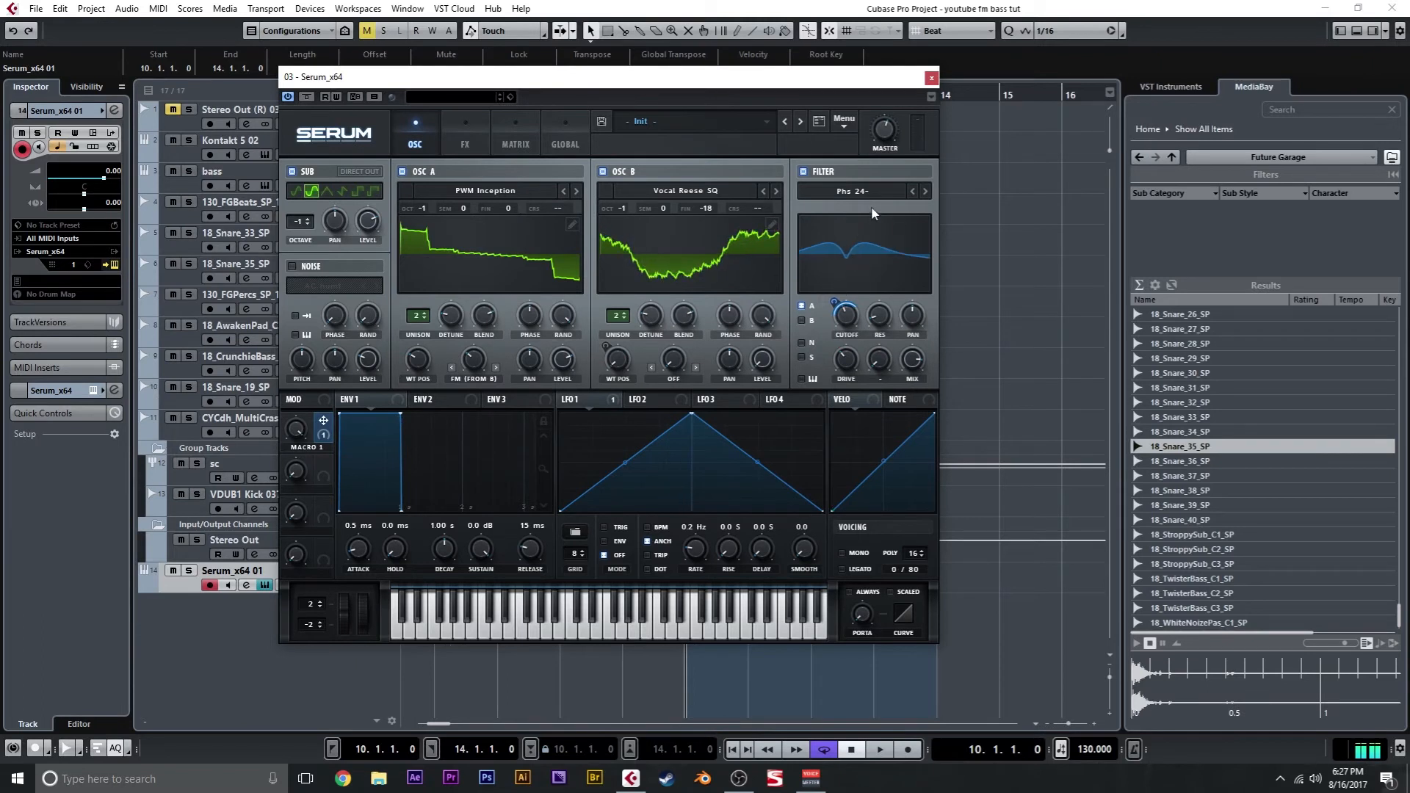
right_click(297, 430)
click(367, 552)
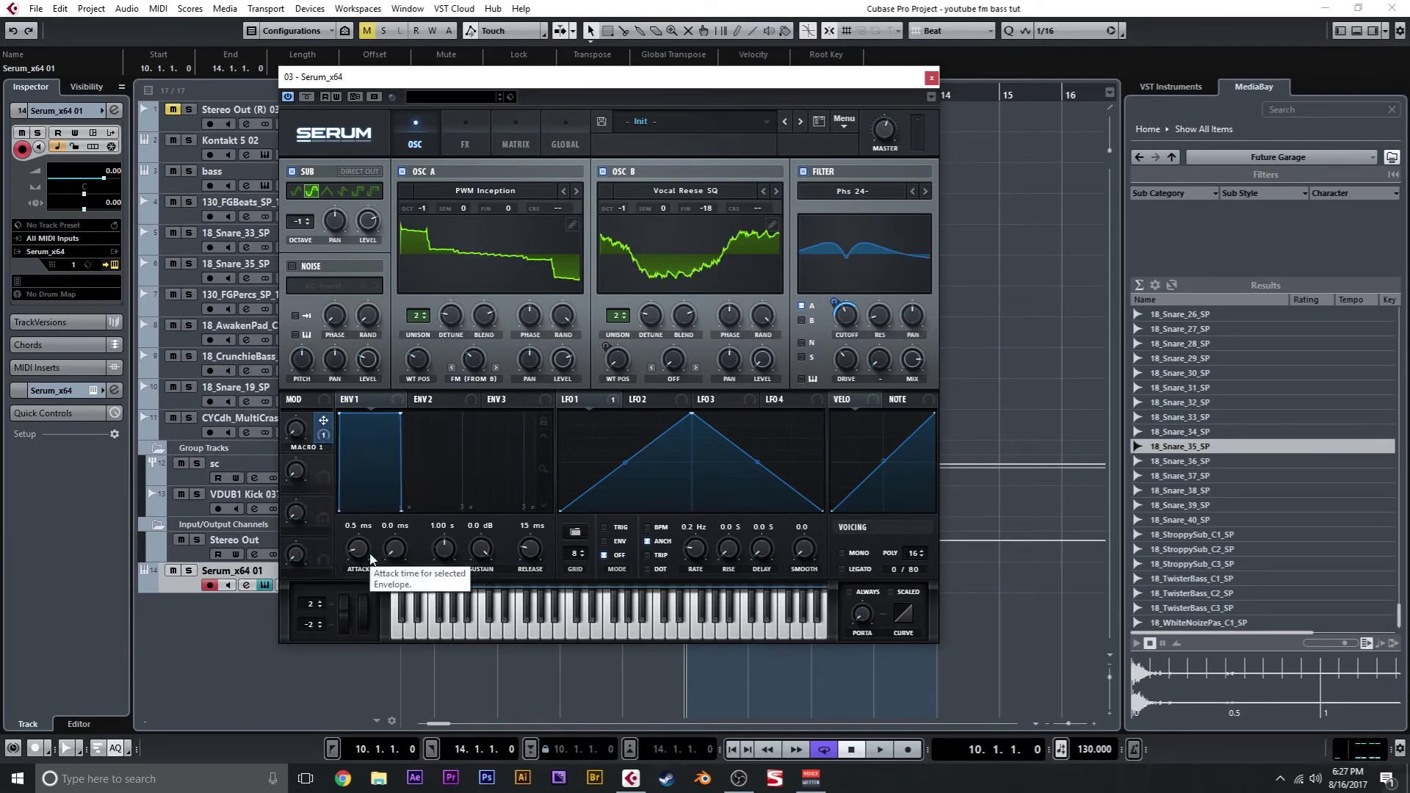
click(932, 78)
Step: Record controller movements on the Serum track from bar 9 to bar 14
click(624, 100)
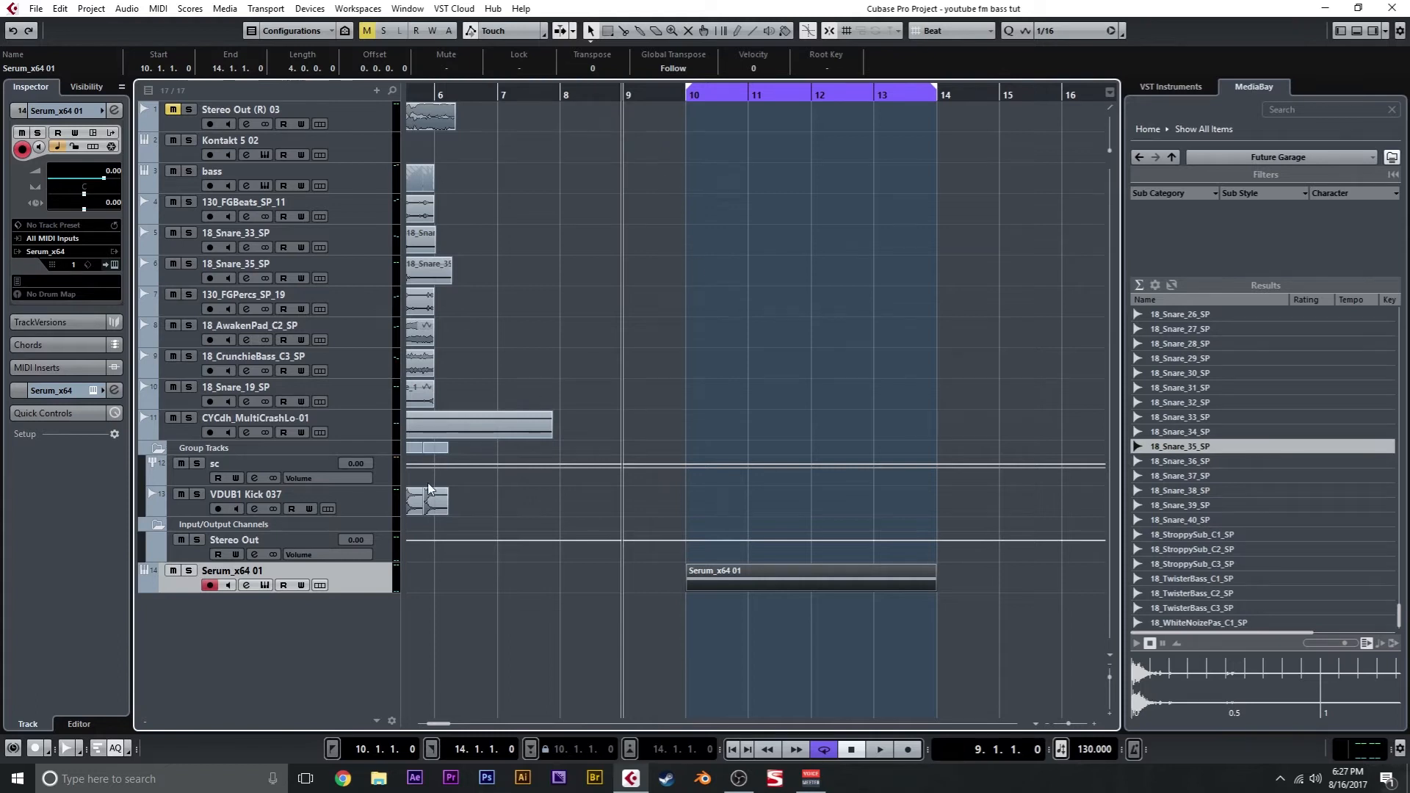
key(KP_Multiply)
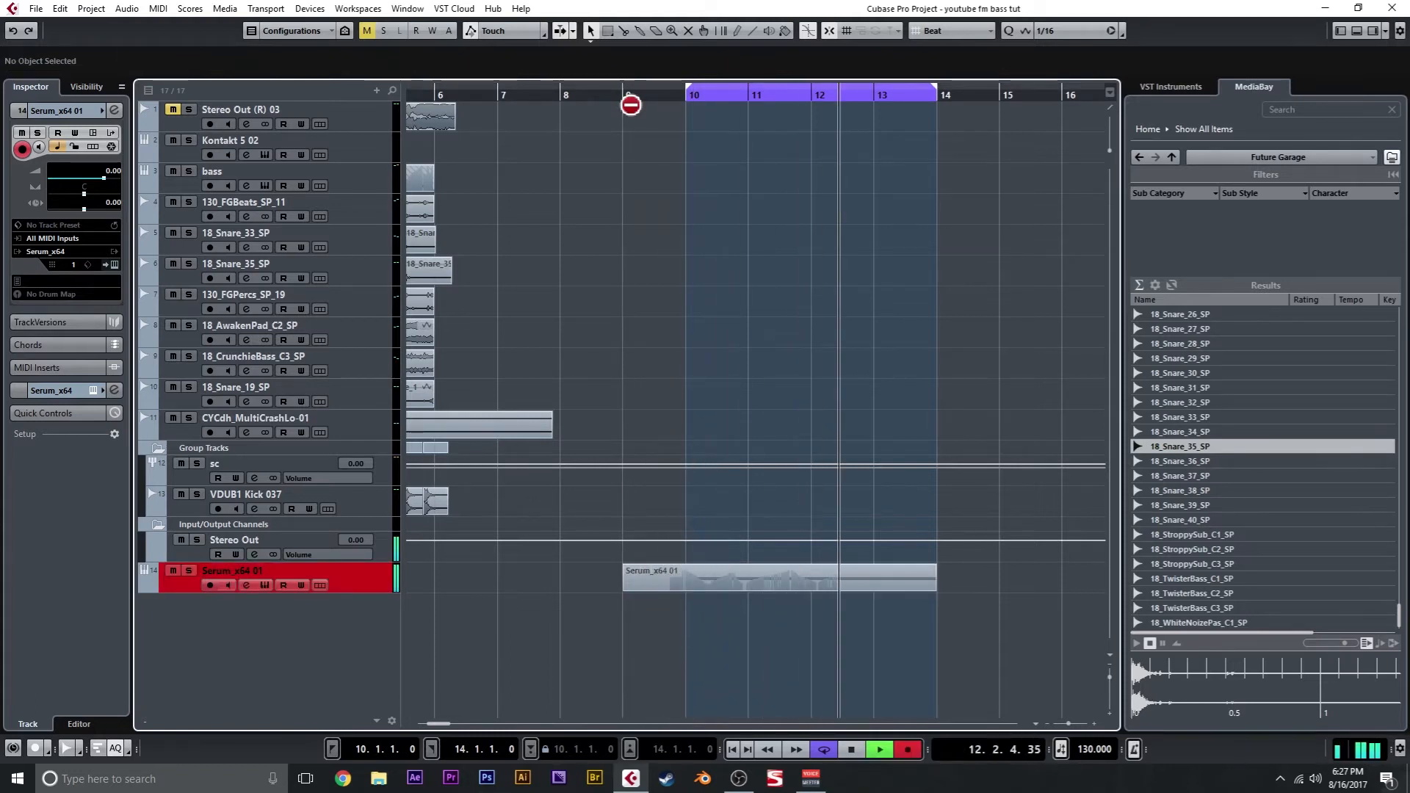
key(space)
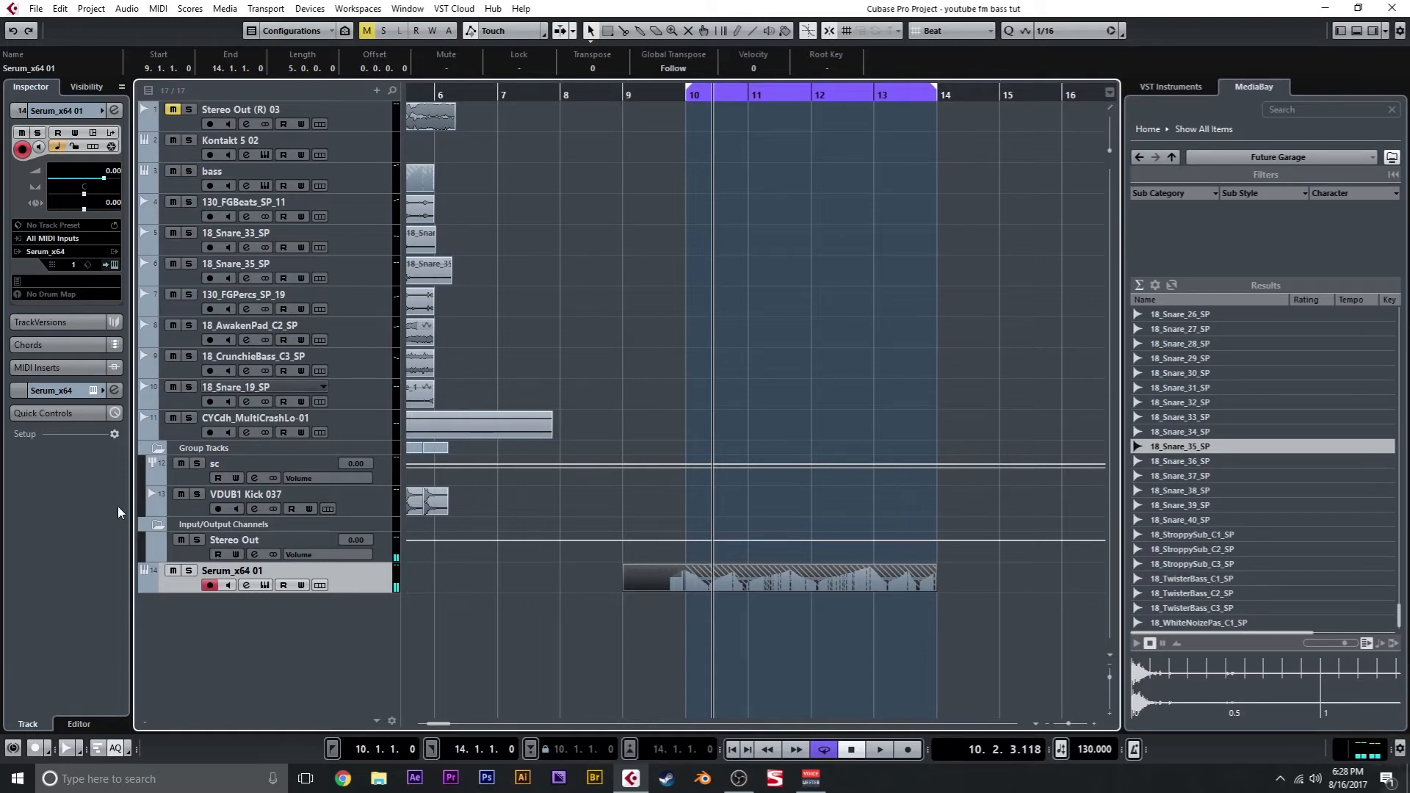
Step: Set the WOW2 insert's filter type to Notch, close it, and move the playback position to bar 9
click(79, 387)
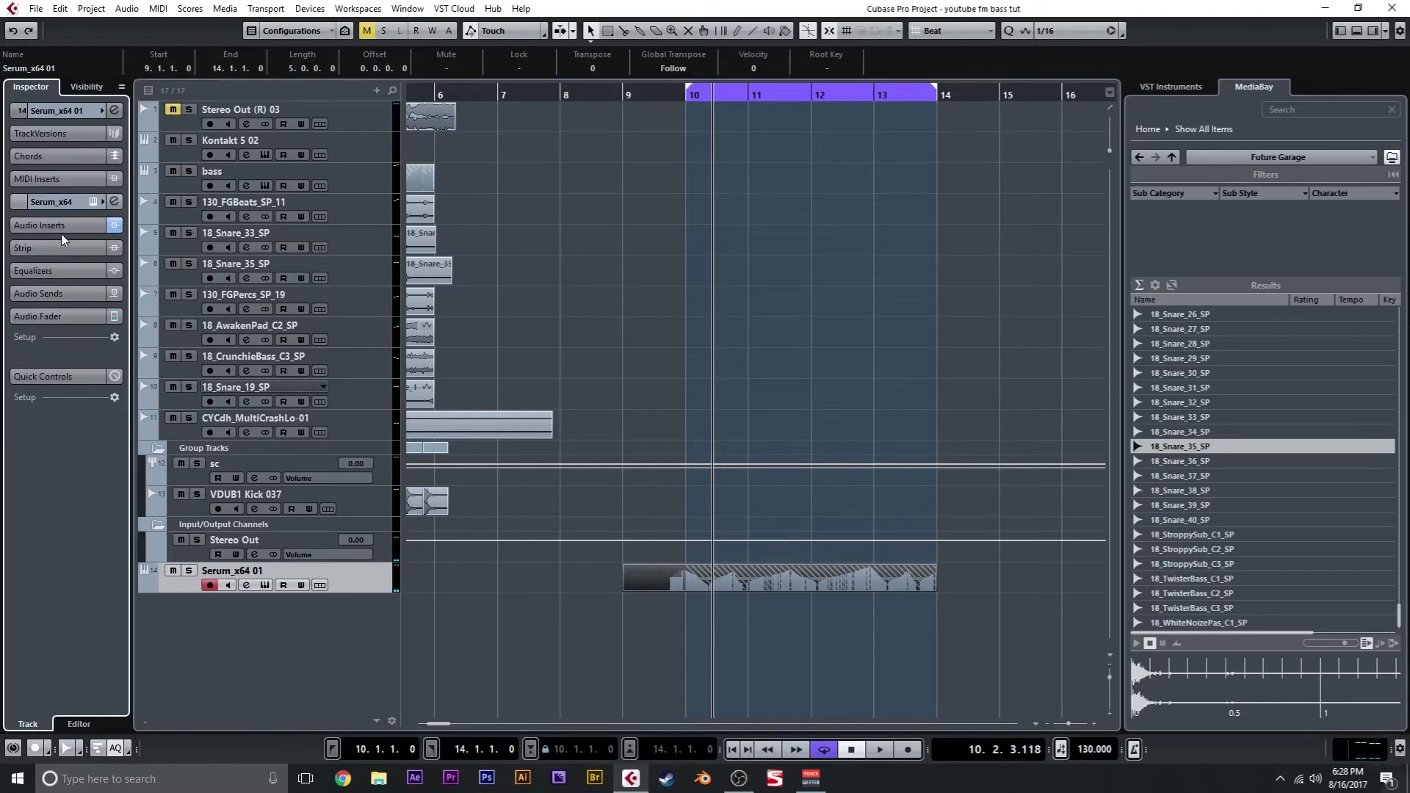
click(60, 225)
click(34, 279)
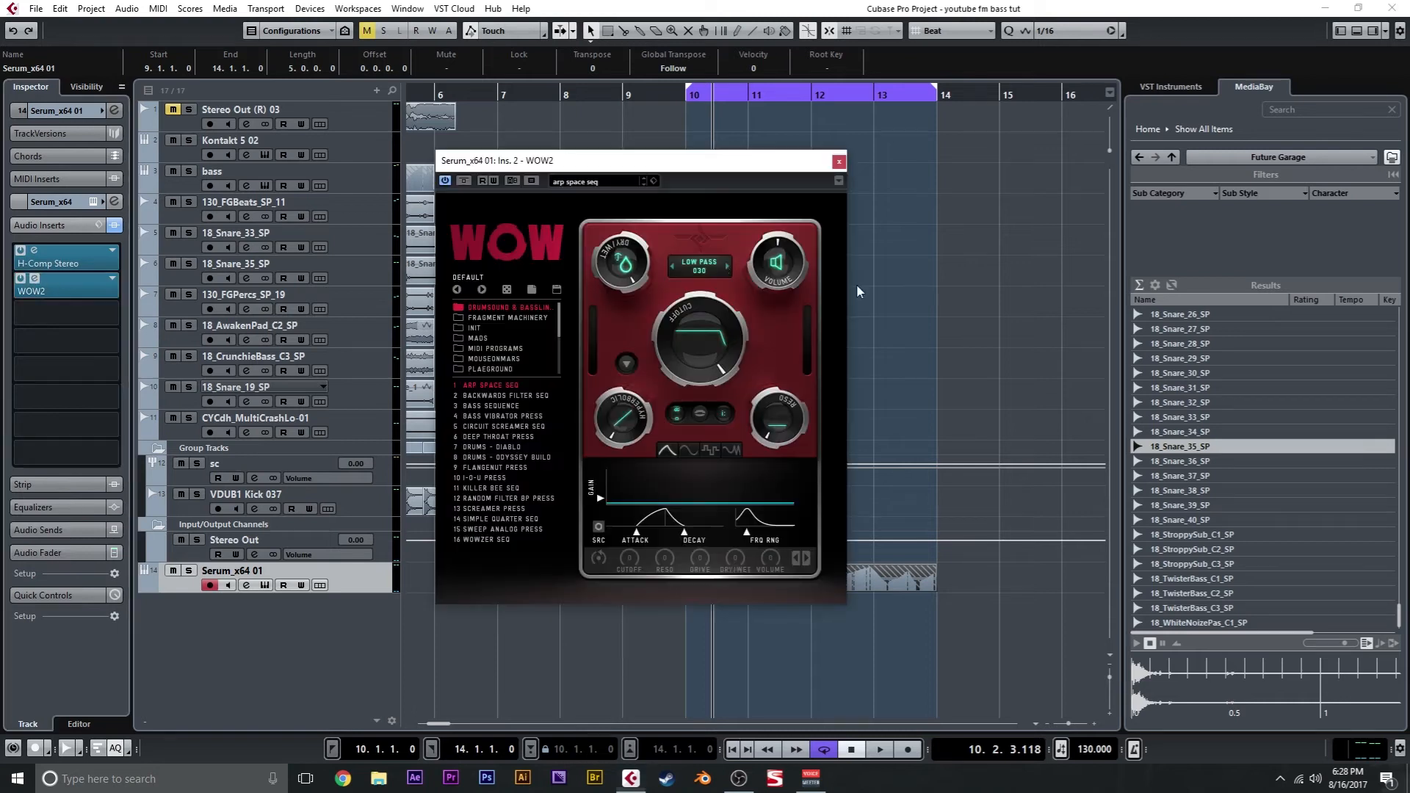
click(708, 266)
click(724, 398)
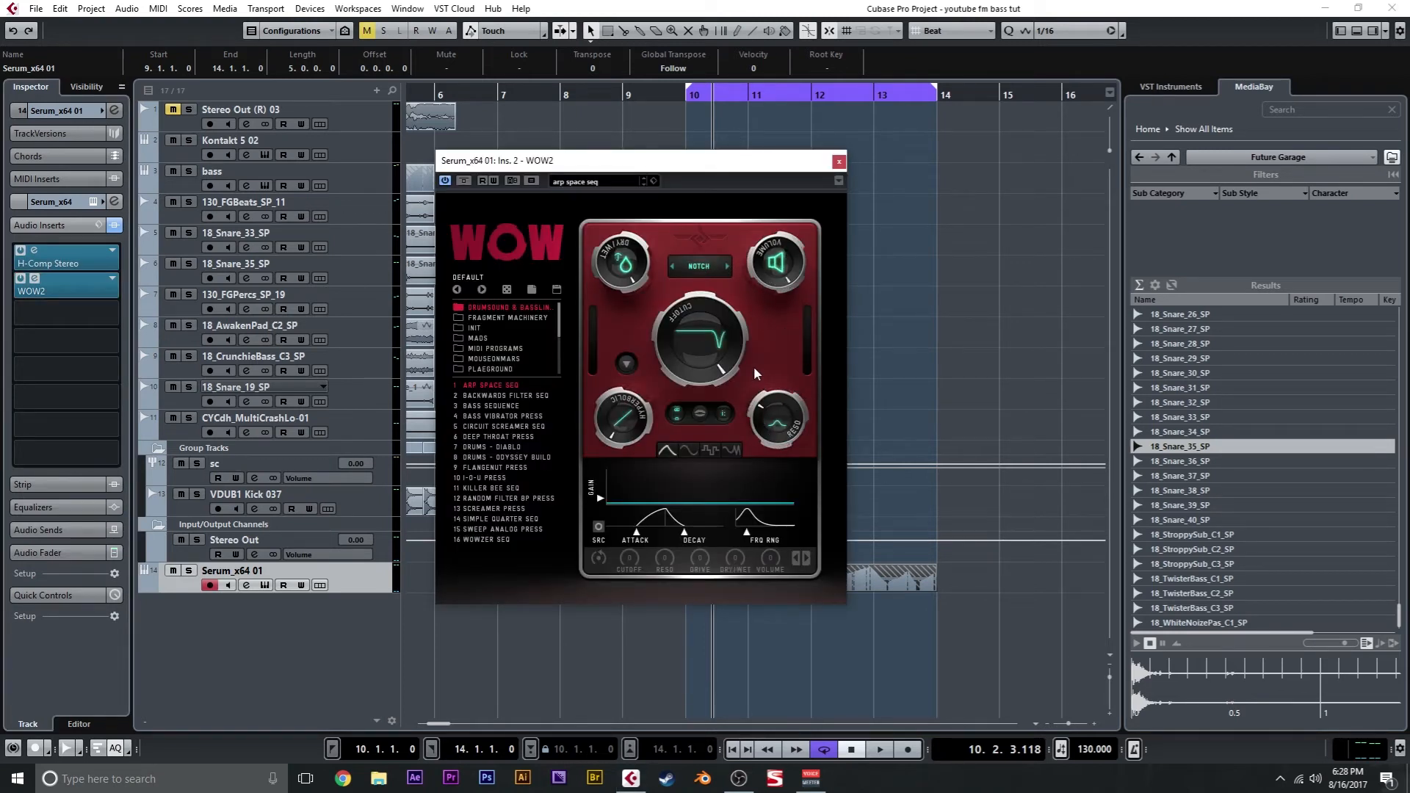
click(843, 167)
click(623, 96)
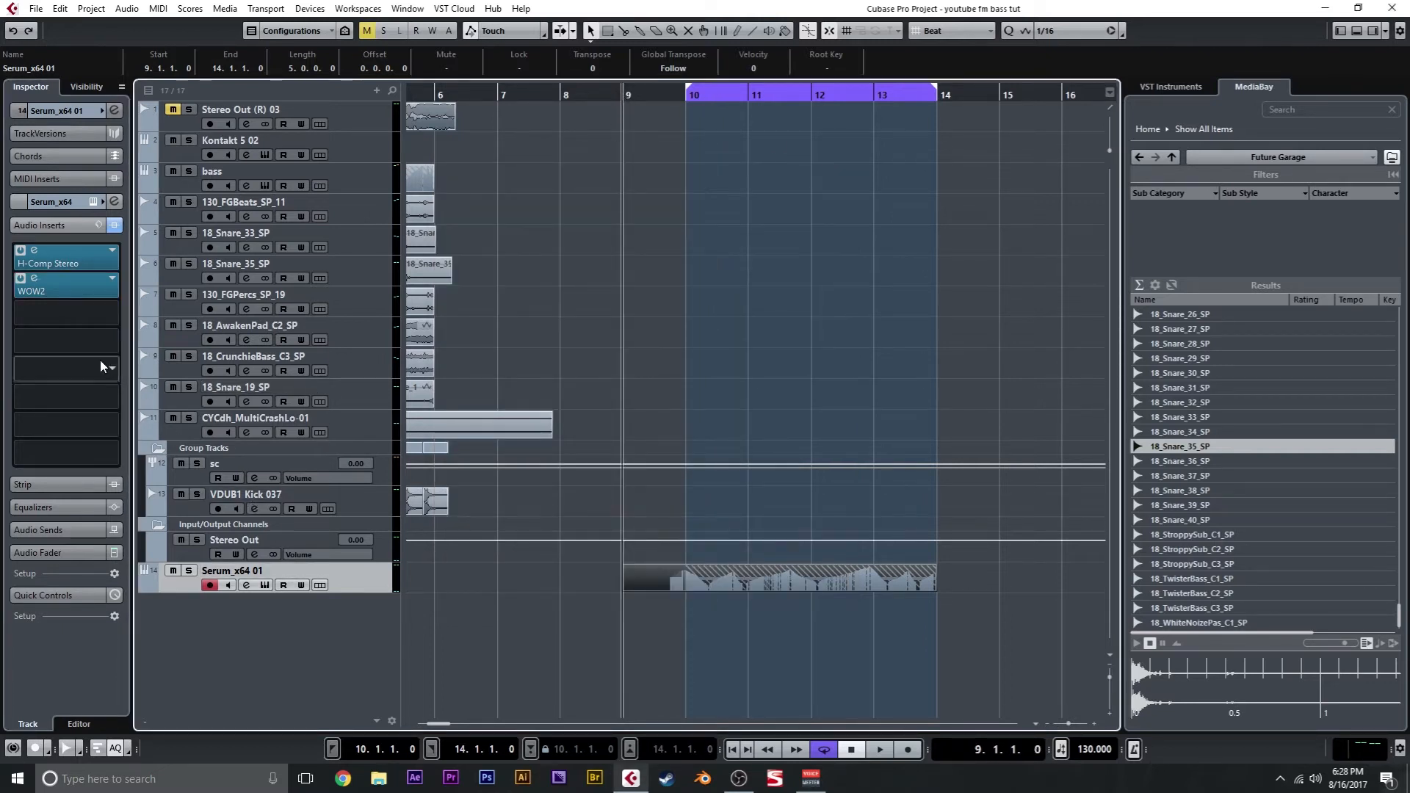
Step: Assign the cutoff of the Serum track's WOW2 insert to the track's first quick control and close the plugin
click(45, 595)
click(54, 198)
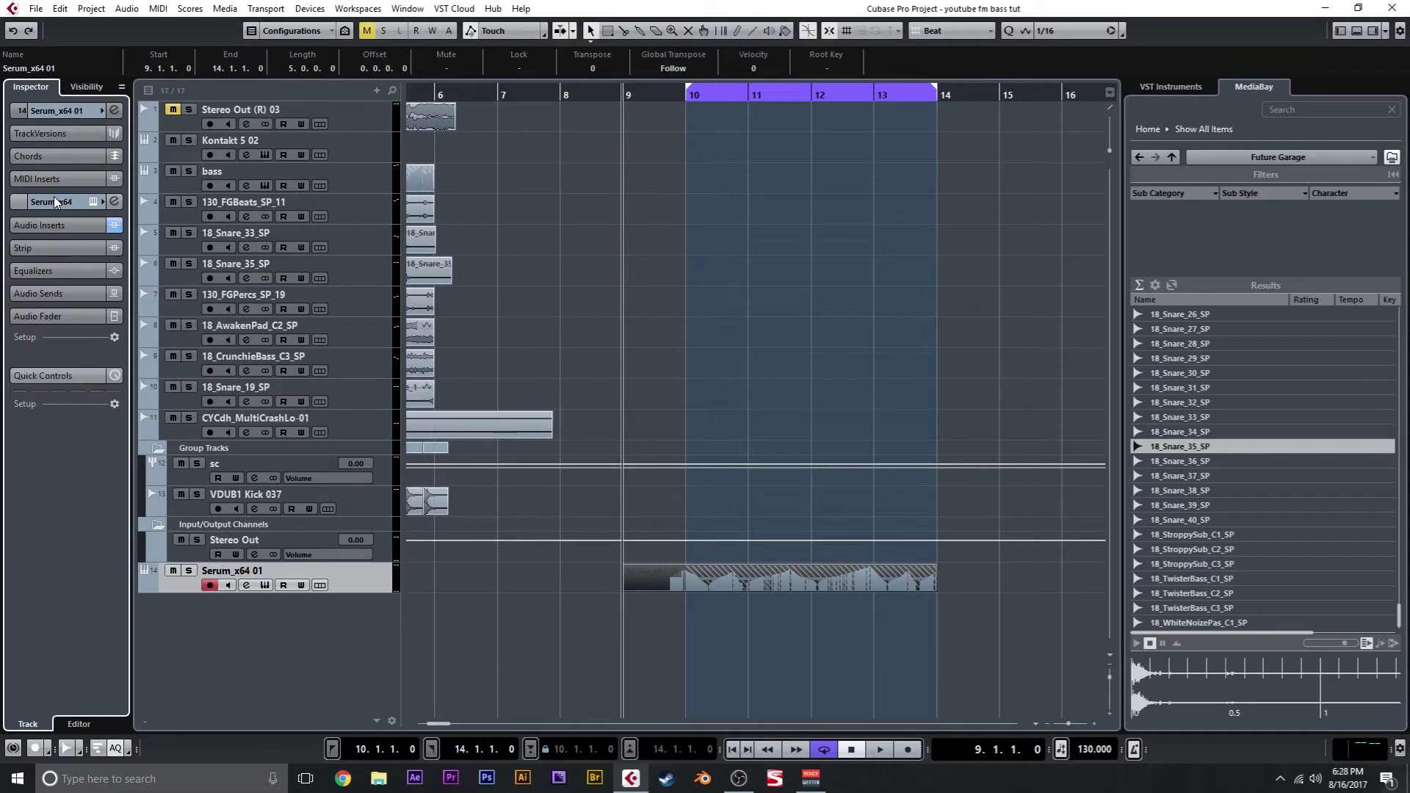
click(56, 248)
click(58, 228)
click(35, 277)
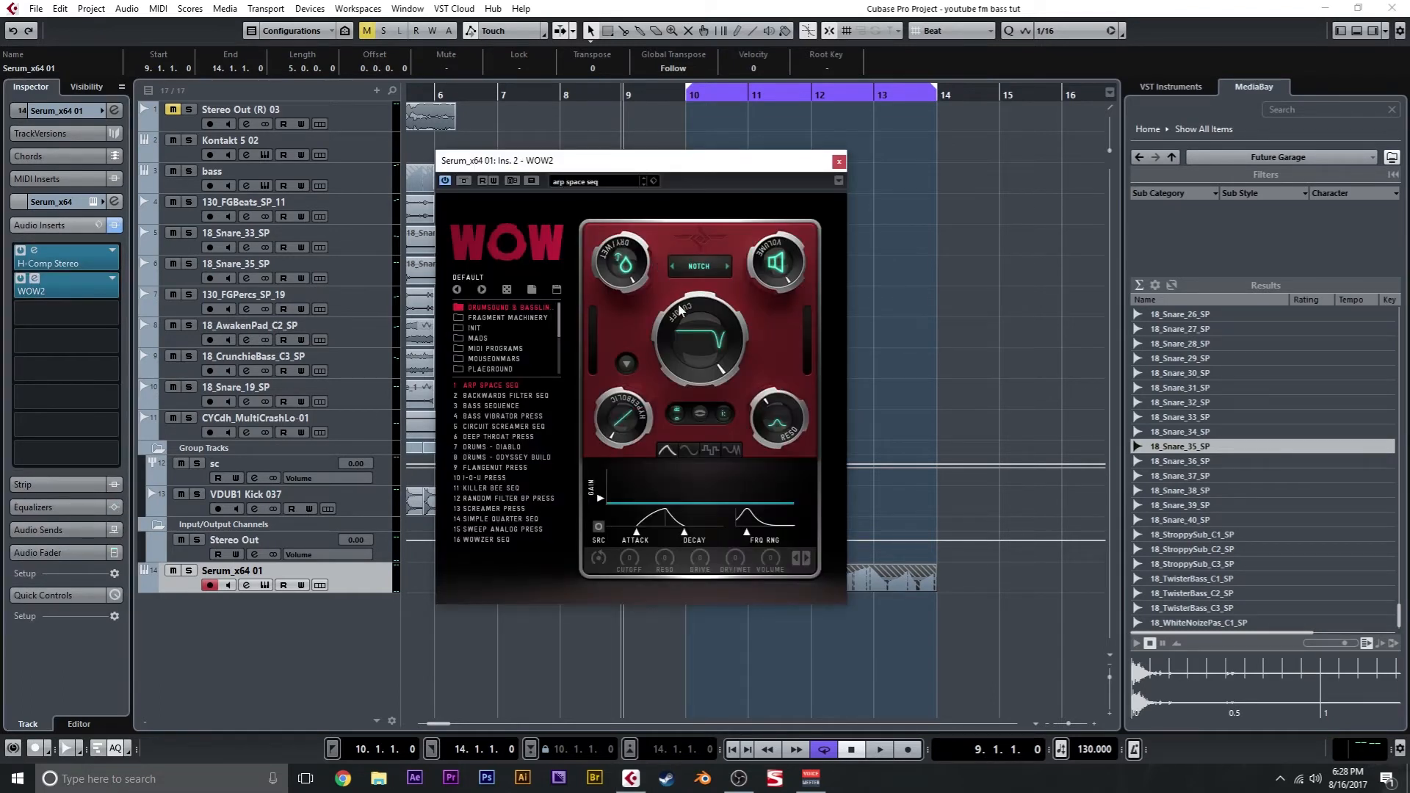
click(64, 594)
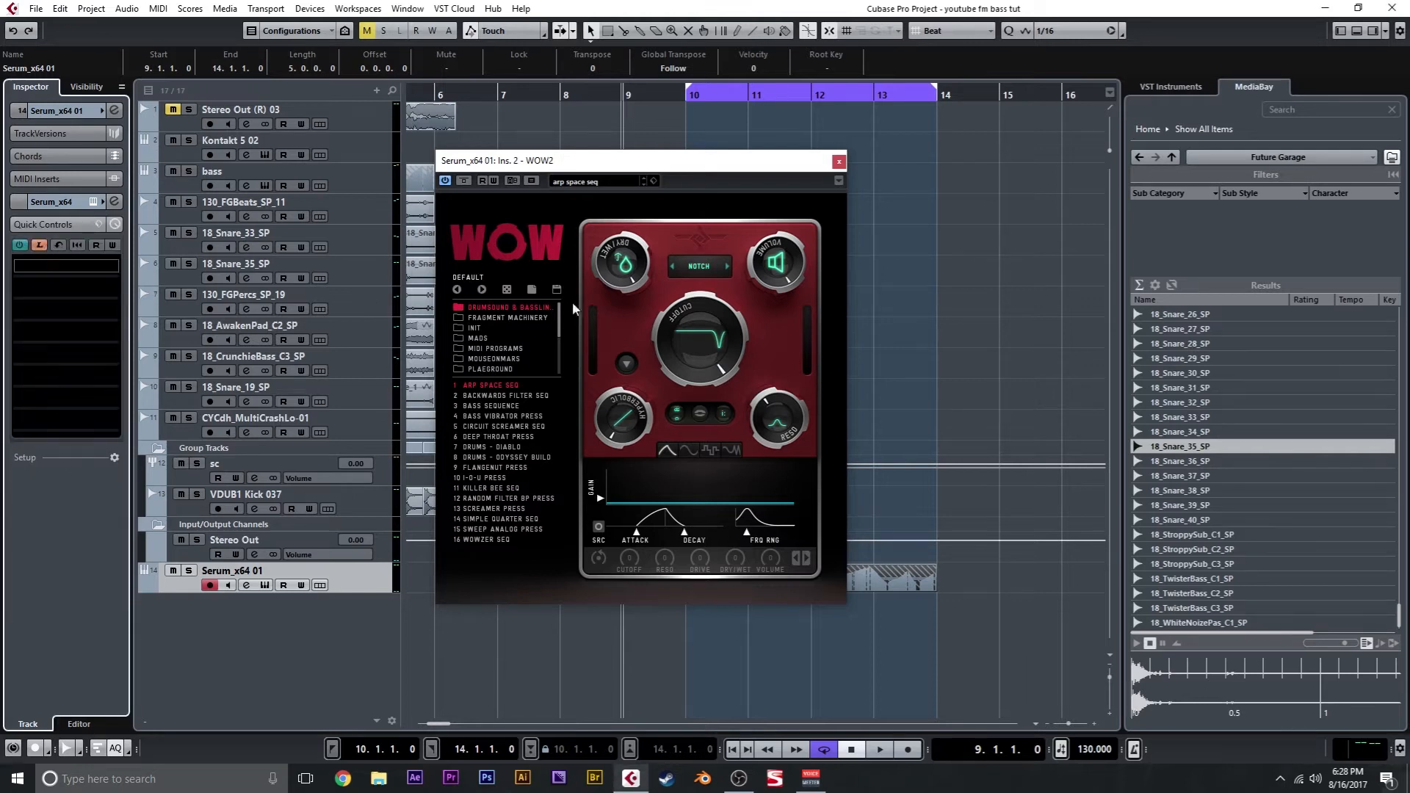
drag(675, 344, 685, 435)
click(37, 248)
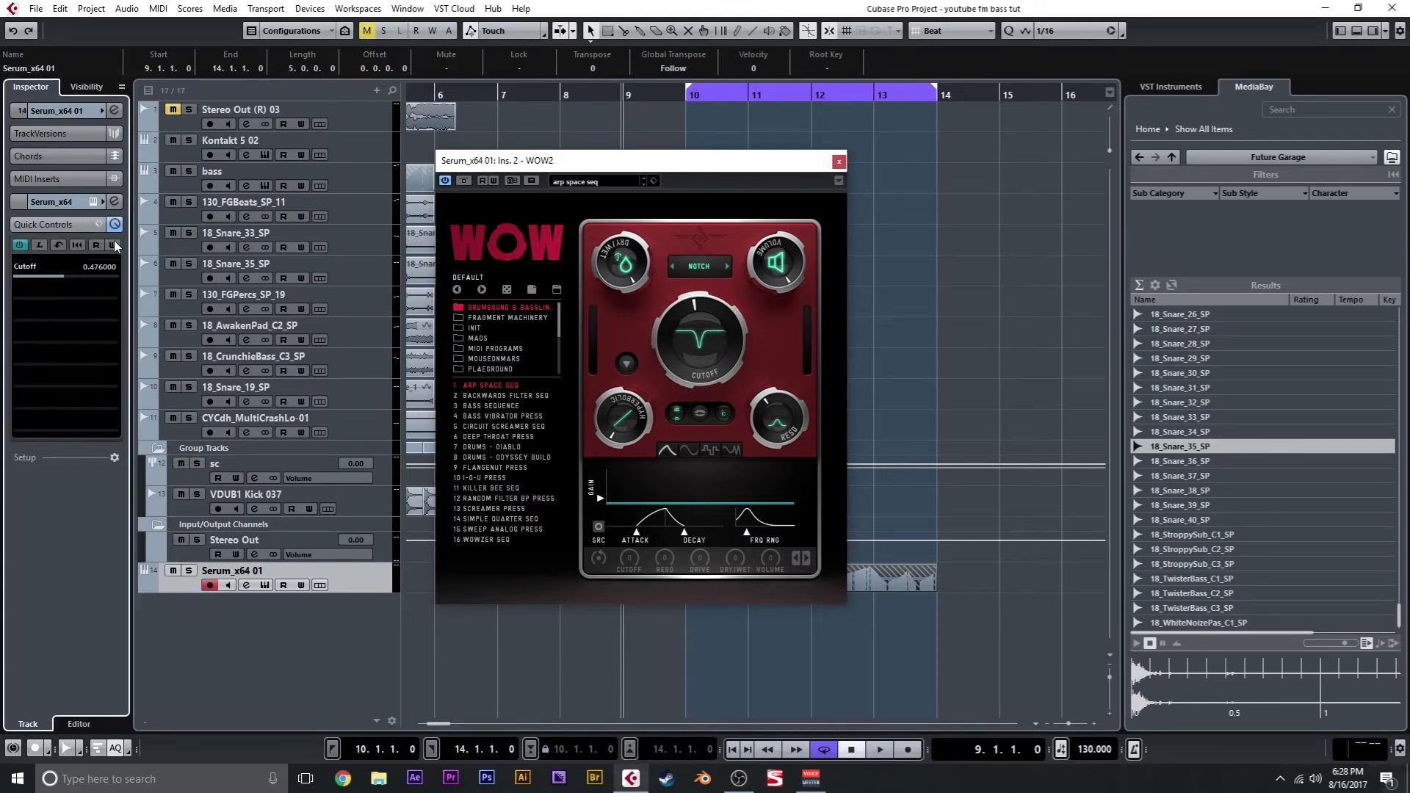
click(838, 162)
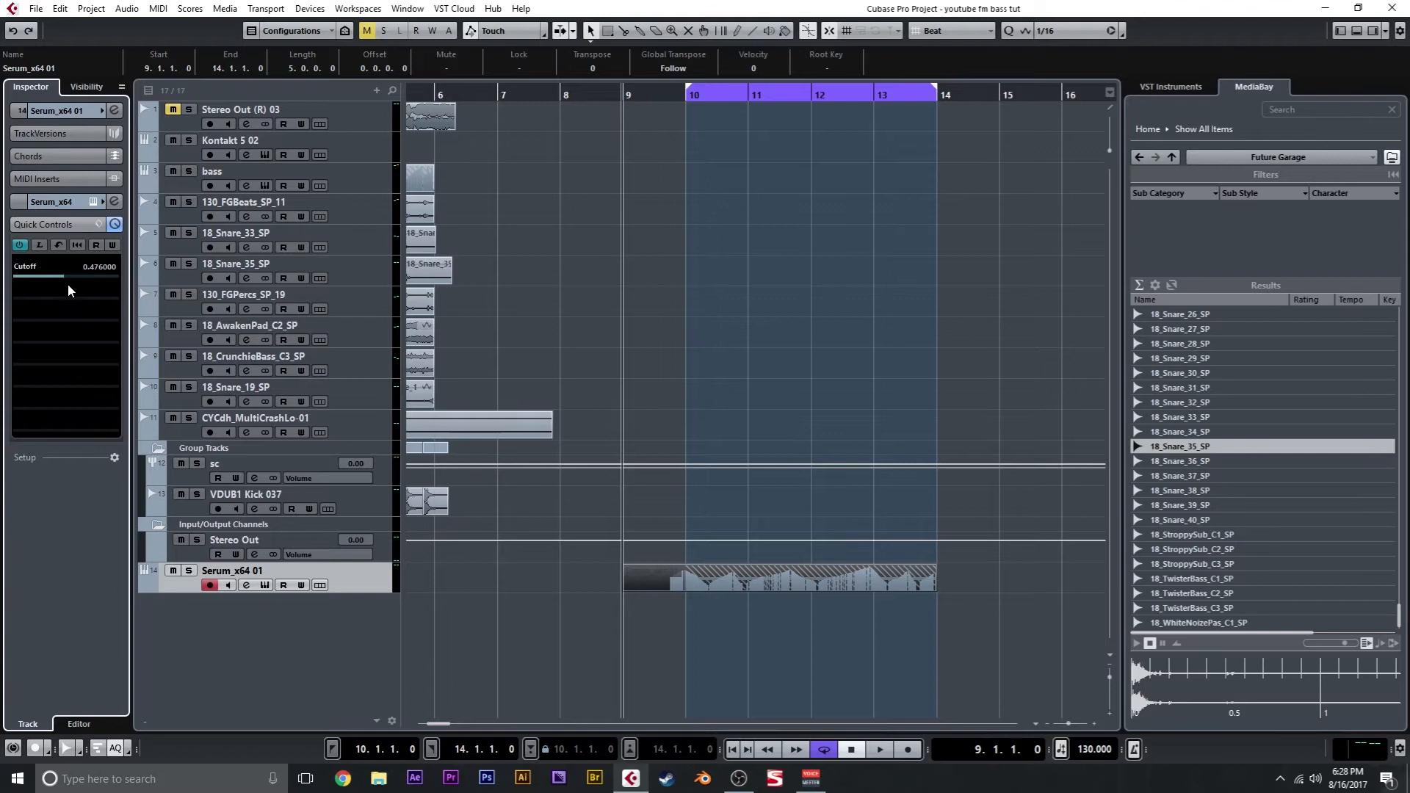
Step: Record WOW2 cutoff automation on the Serum track from bar 9 to bar 14 with looping off, and disable automation writing
click(86, 276)
drag(88, 278, 90, 279)
click(301, 586)
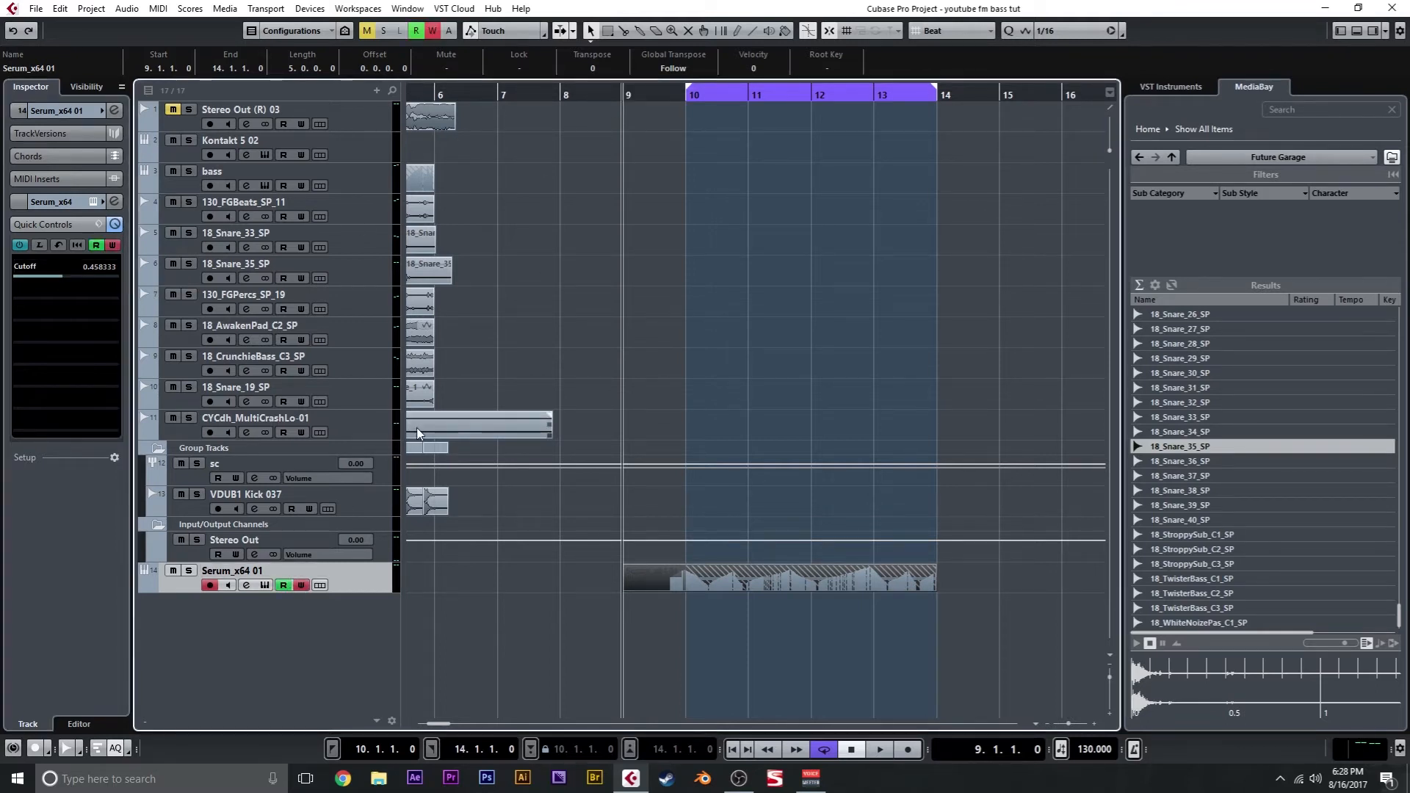
key(KP_Divide)
key(space)
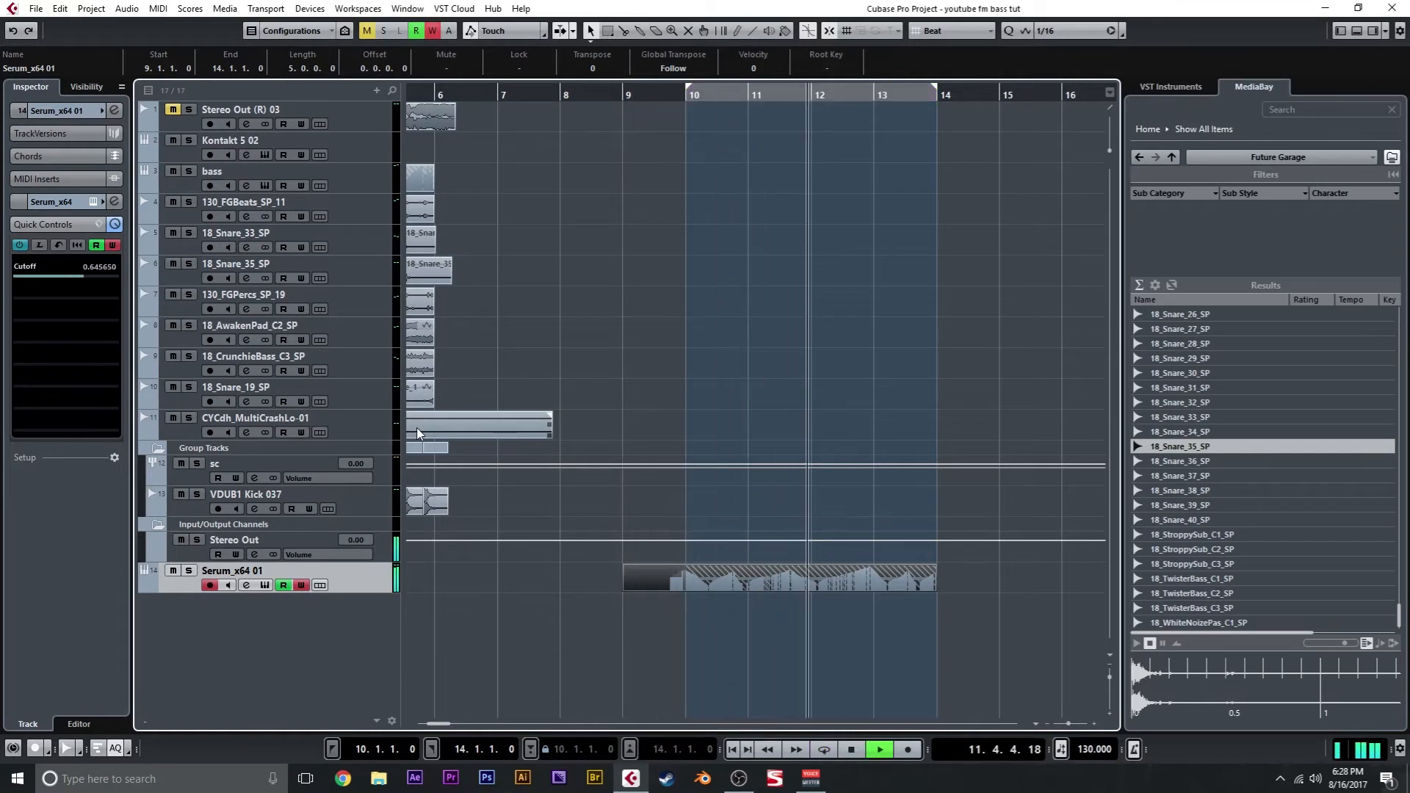
key(space)
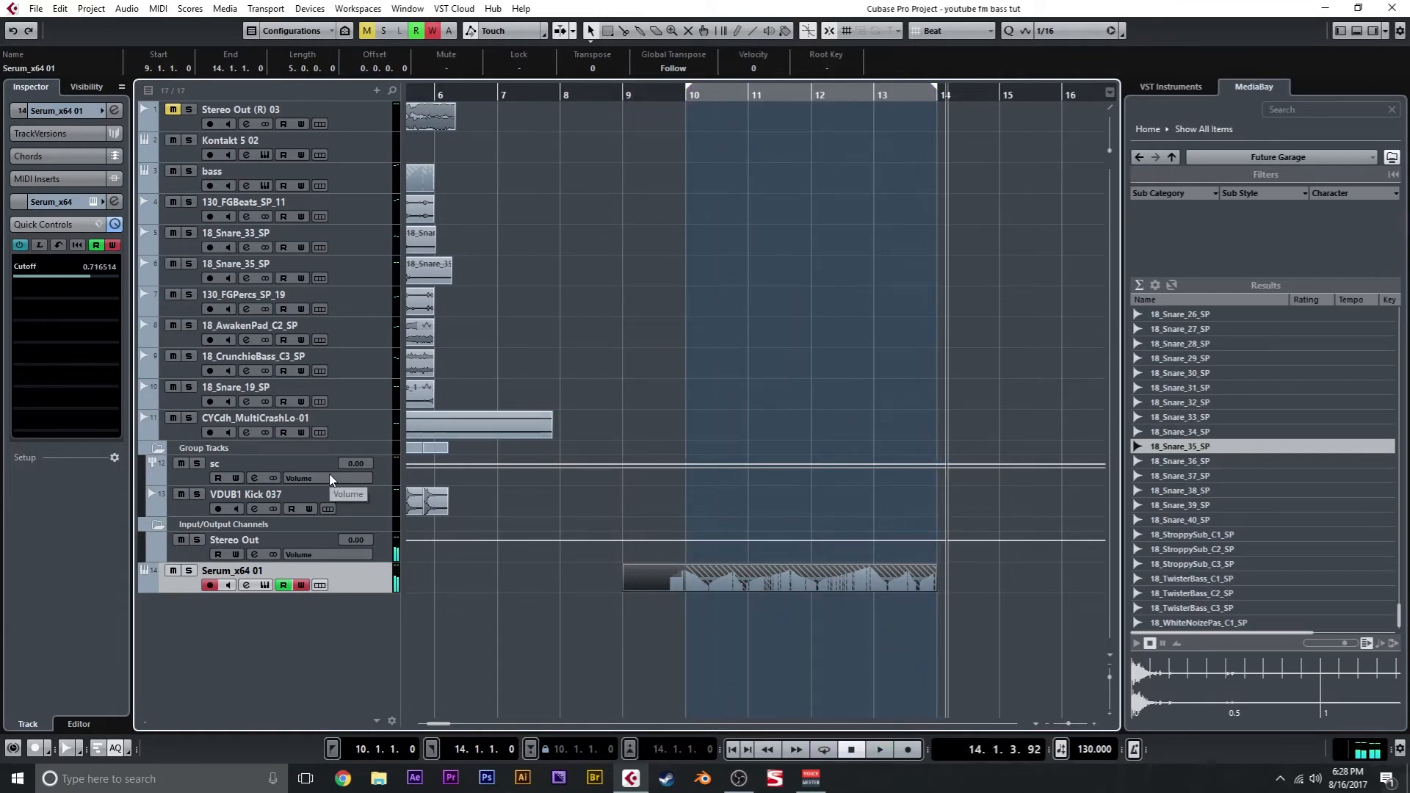
click(300, 584)
Step: Glue the overlapping recorded parts on the Serum track into one part and return to the selection tool
right_click(346, 624)
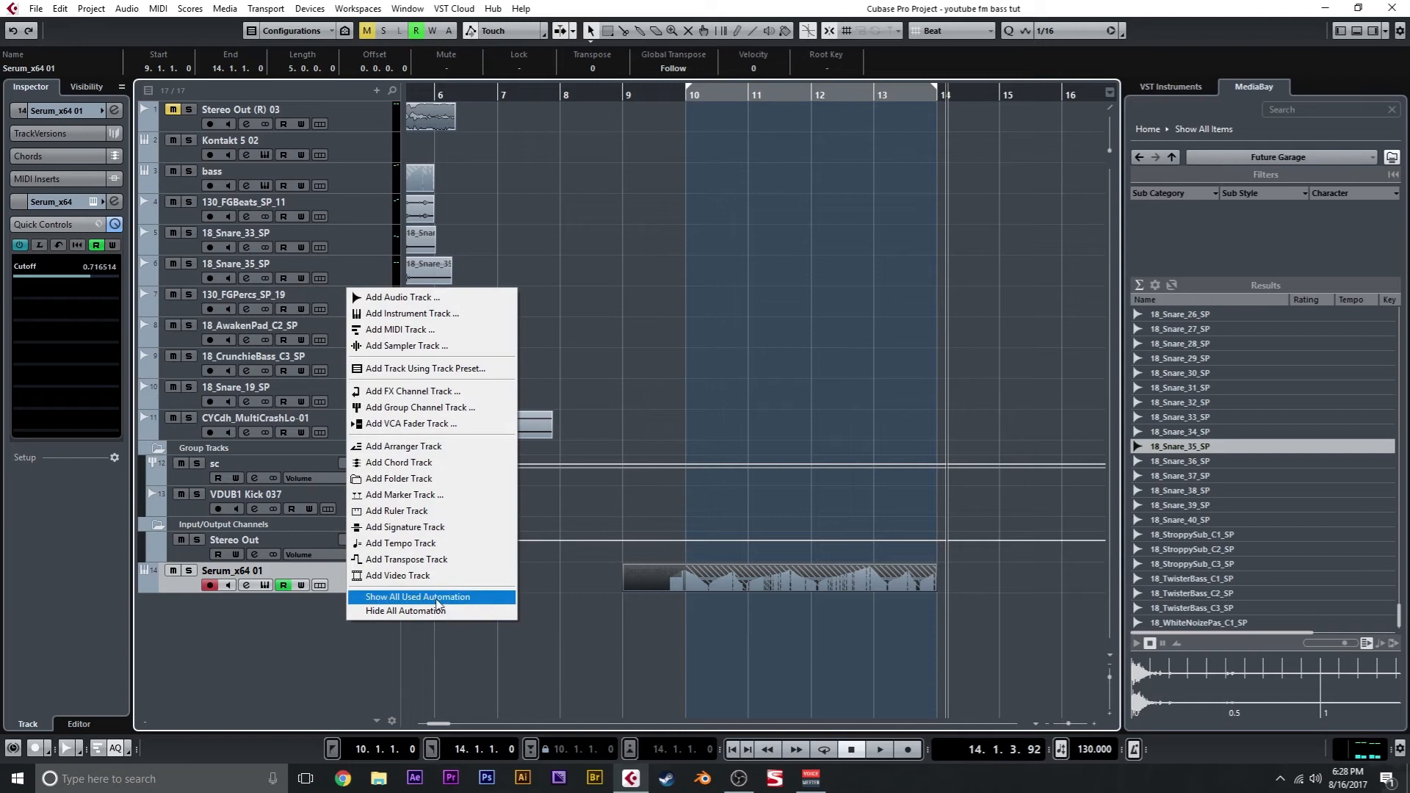
right_click(583, 574)
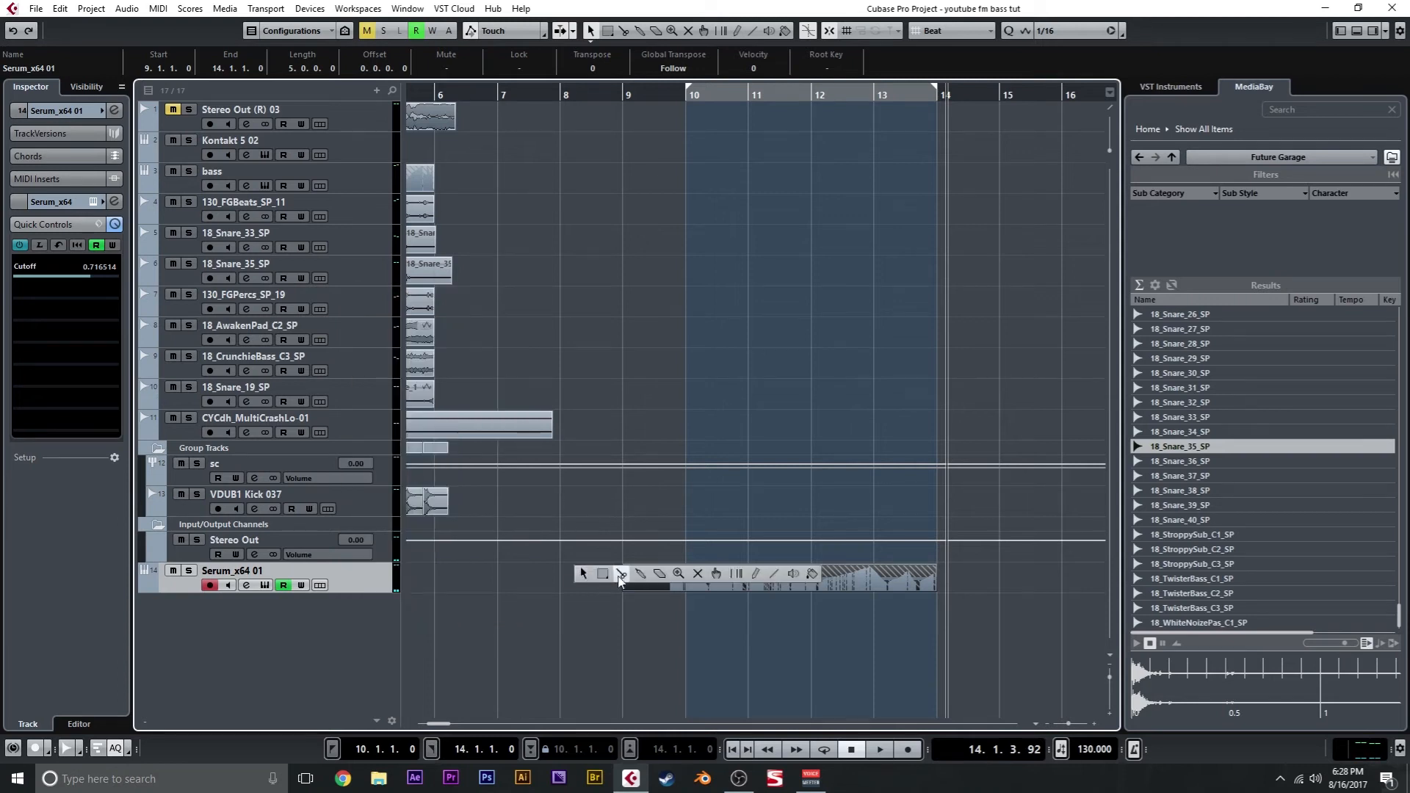
click(659, 576)
click(659, 577)
right_click(707, 575)
click(707, 575)
click(705, 576)
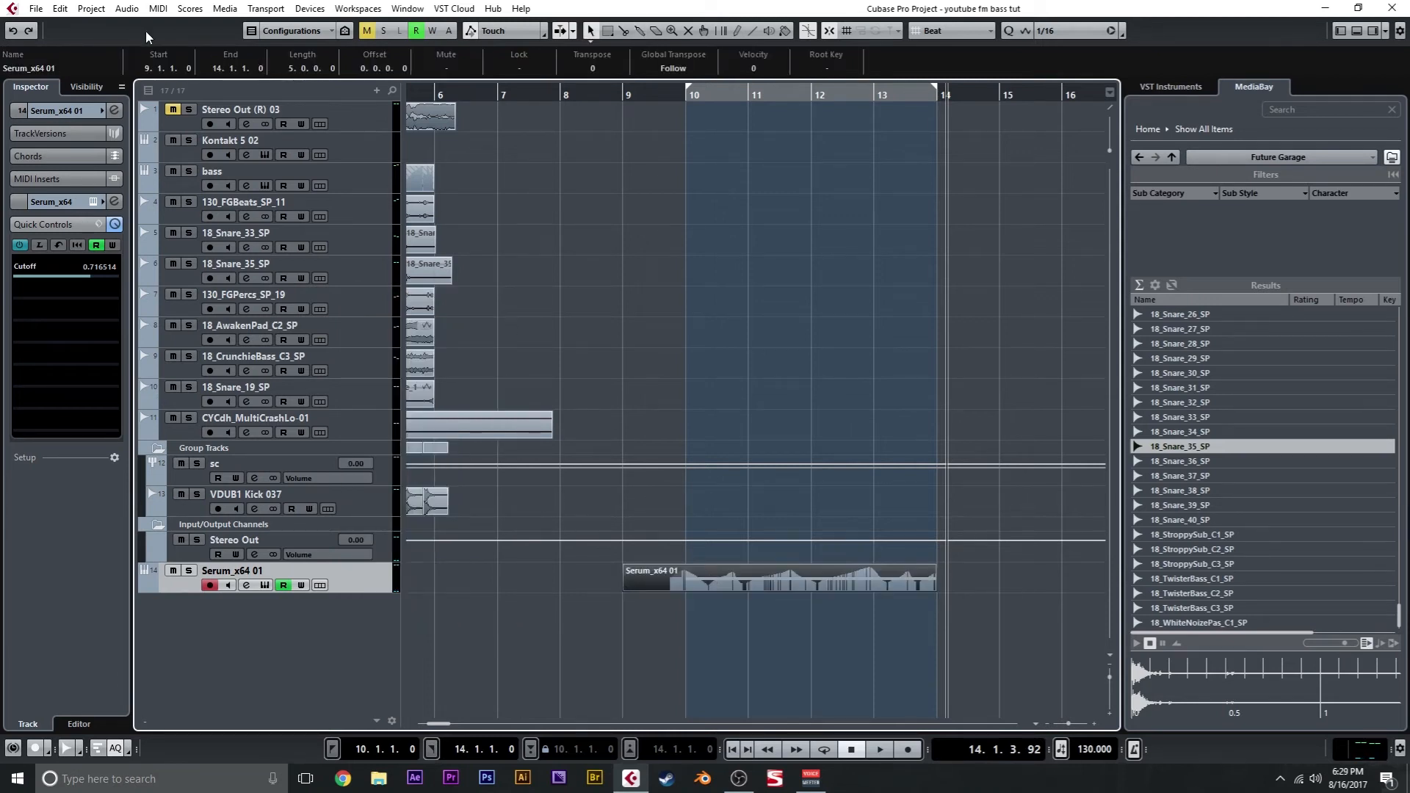
Step: Render the glued Serum part in place to a new audio track with the current render settings
click(60, 8)
mouse_move(142, 157)
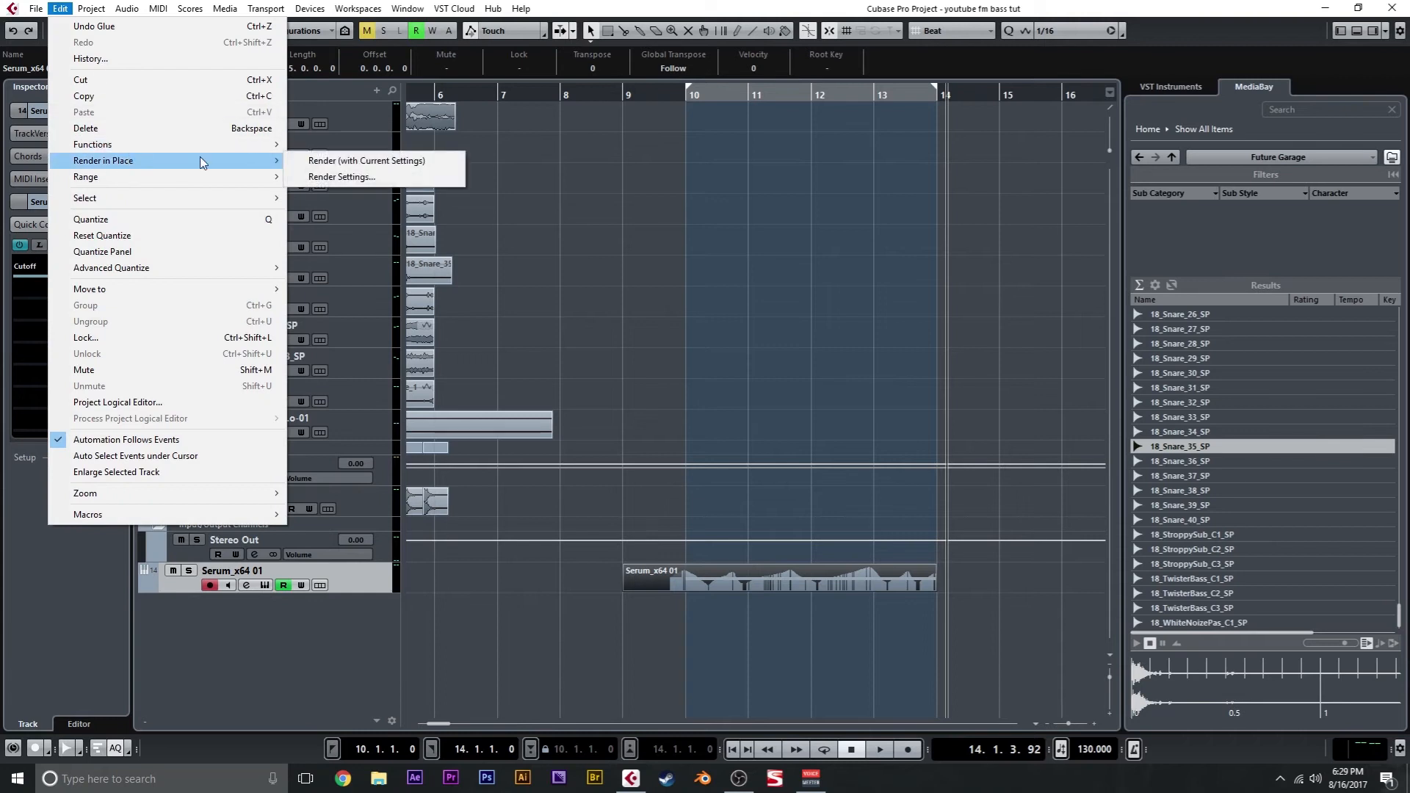
click(343, 161)
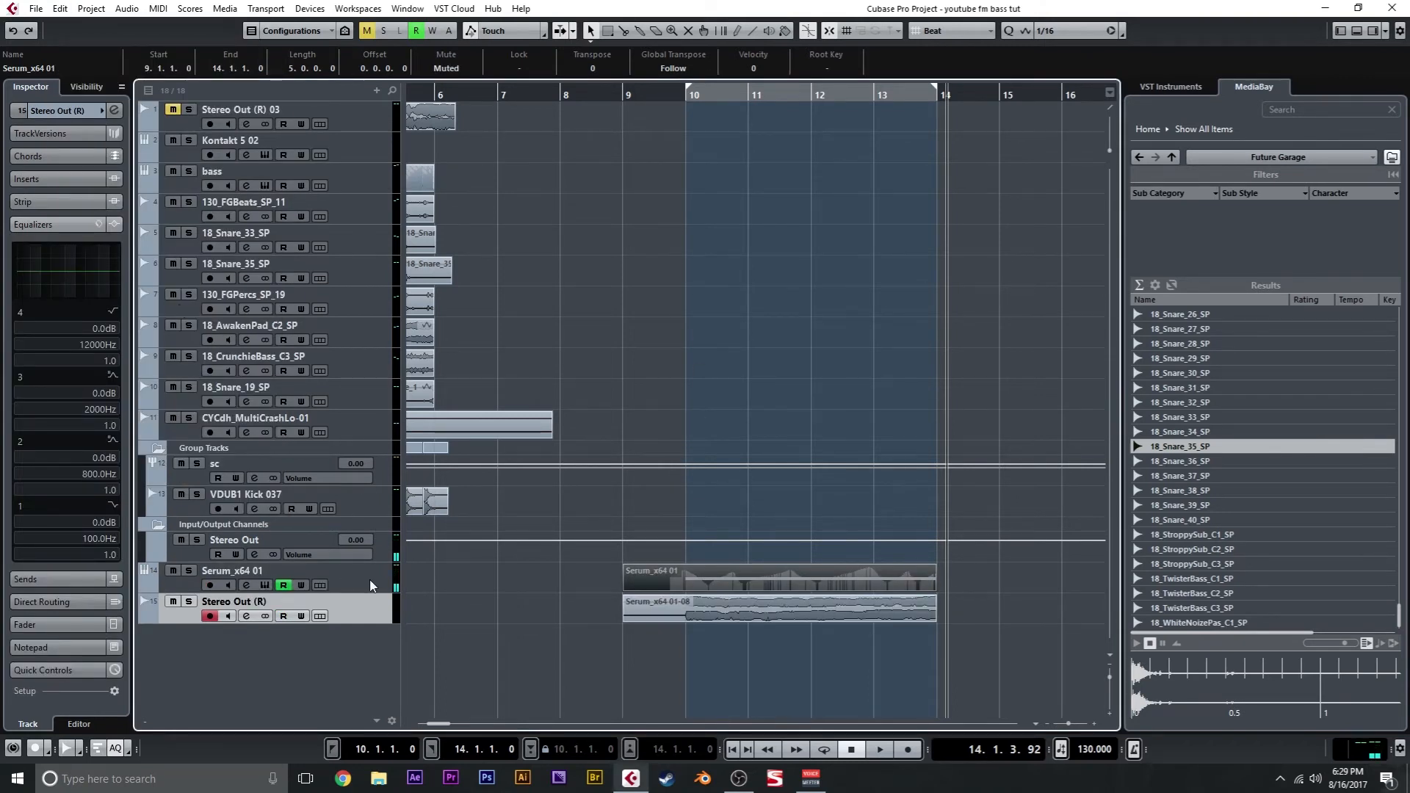
Step: Copy the H-Comp Stereo and WOW2 inserts to the rendered Stereo Out (R) track in the mixer, and close the mixer
key(F3)
drag(1124, 161, 1182, 179)
click(1270, 34)
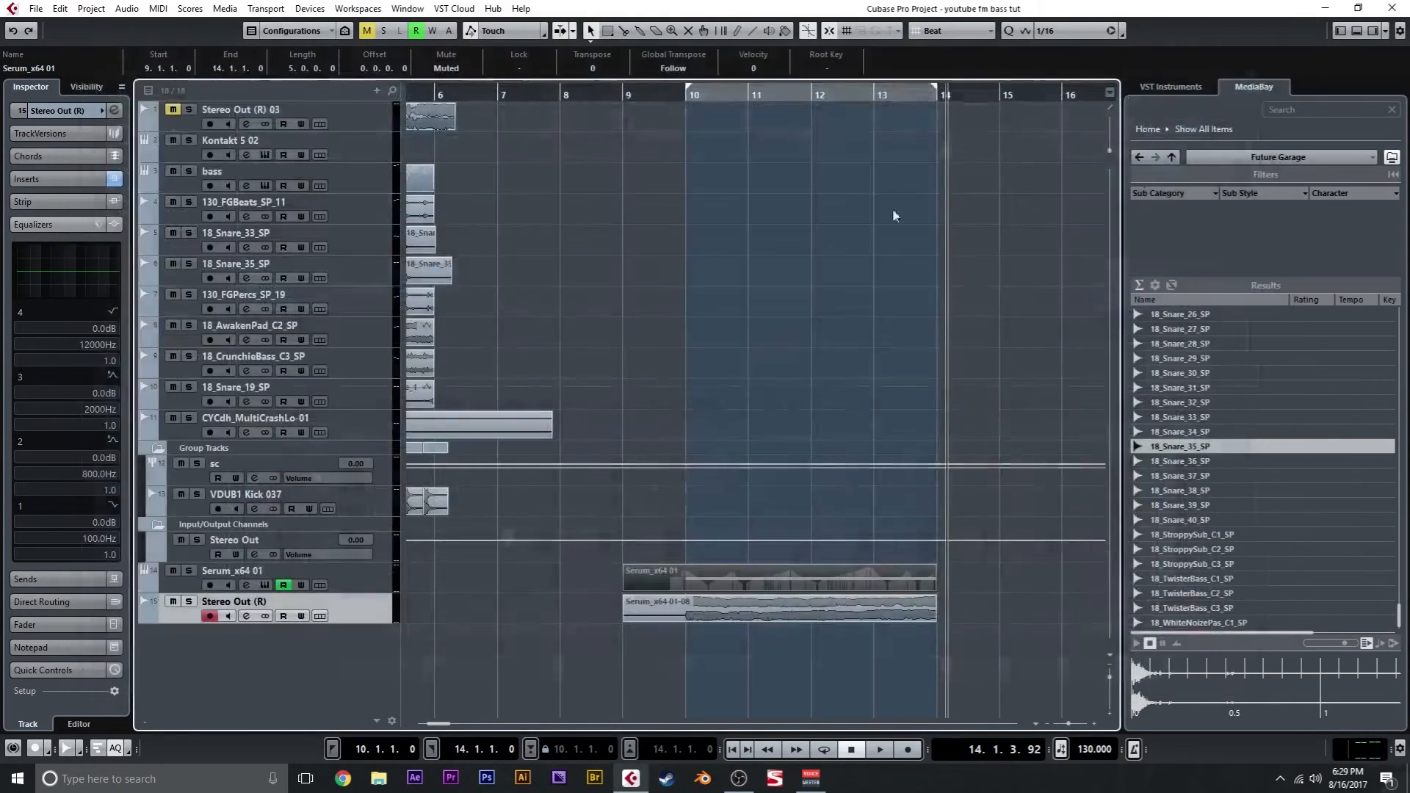
Step: Assign the cutoff of the rendered track's WOW2 insert to its first quick control and close the plugin
click(50, 668)
click(72, 176)
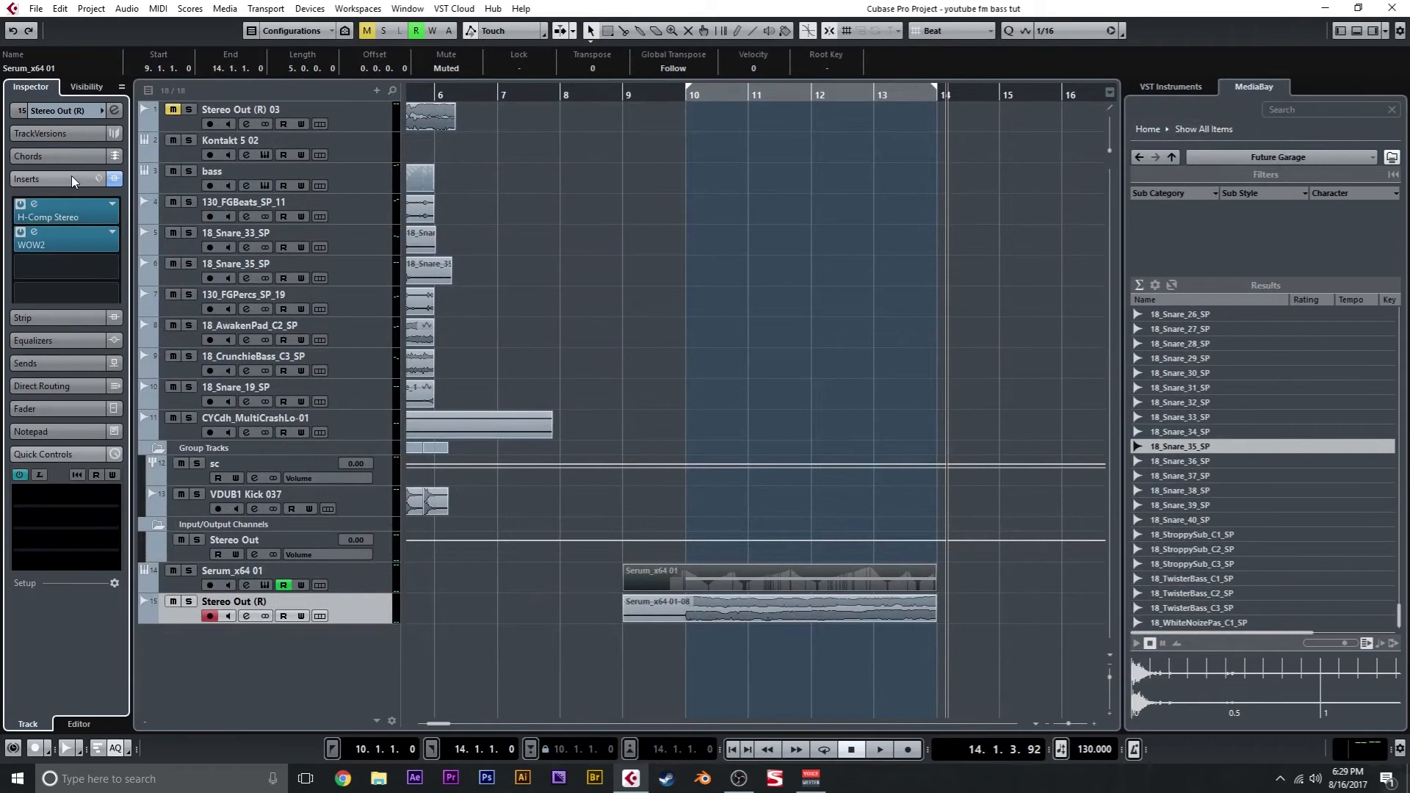
click(63, 237)
click(59, 569)
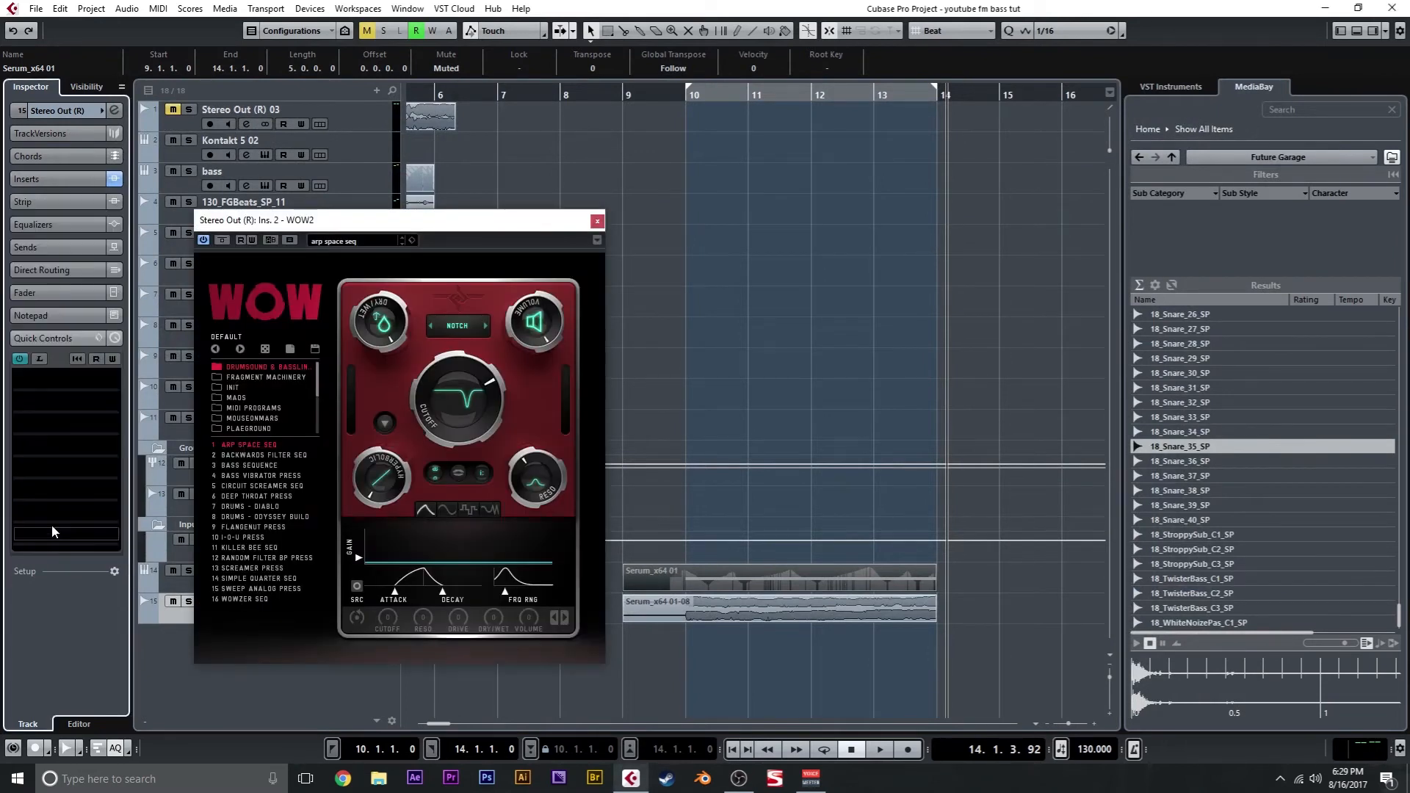
click(41, 360)
drag(456, 400, 457, 374)
click(39, 359)
click(597, 221)
Step: Enable automation writing on the Stereo Out (R) track and record WOW2 cutoff movements from bar 9 to bar 14
click(627, 95)
click(284, 585)
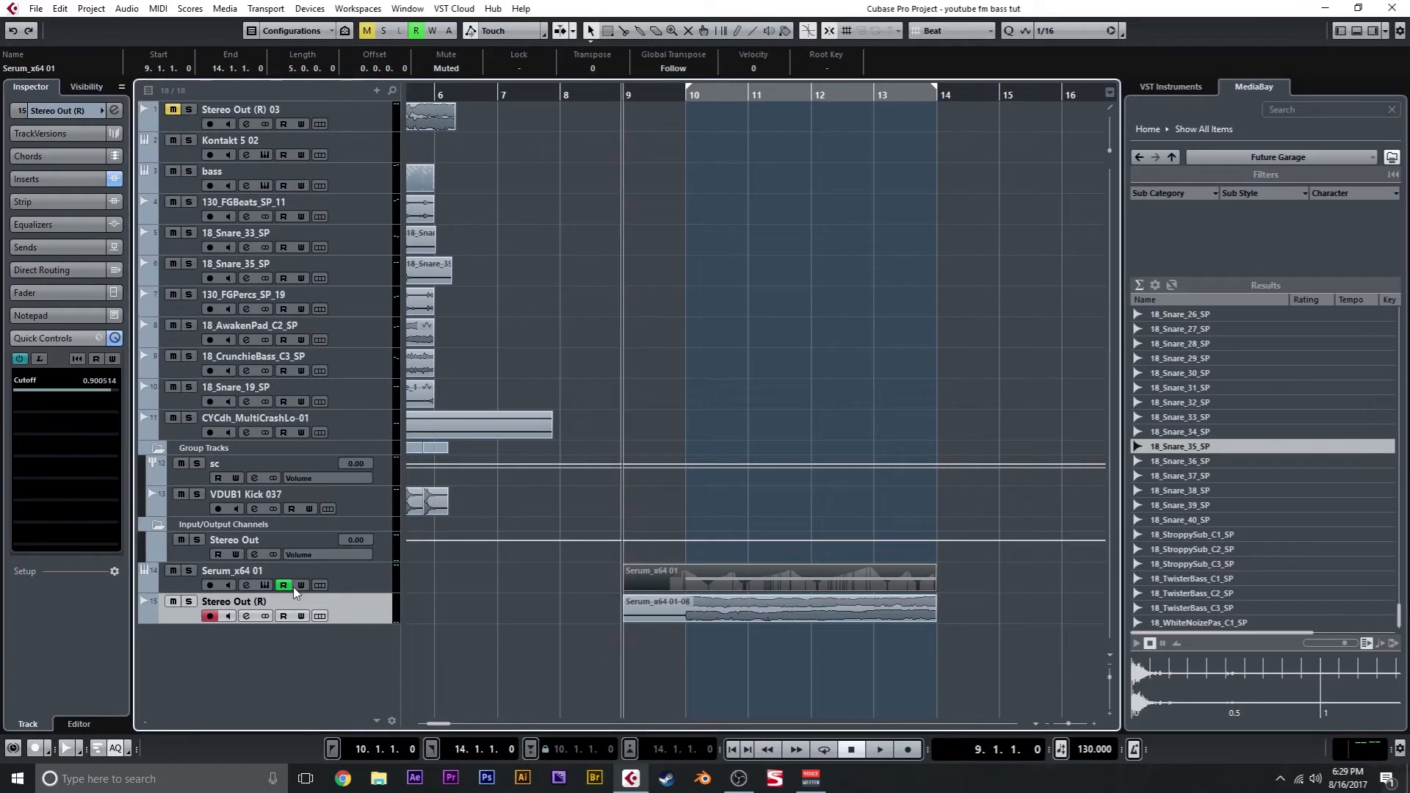
click(302, 616)
key(space)
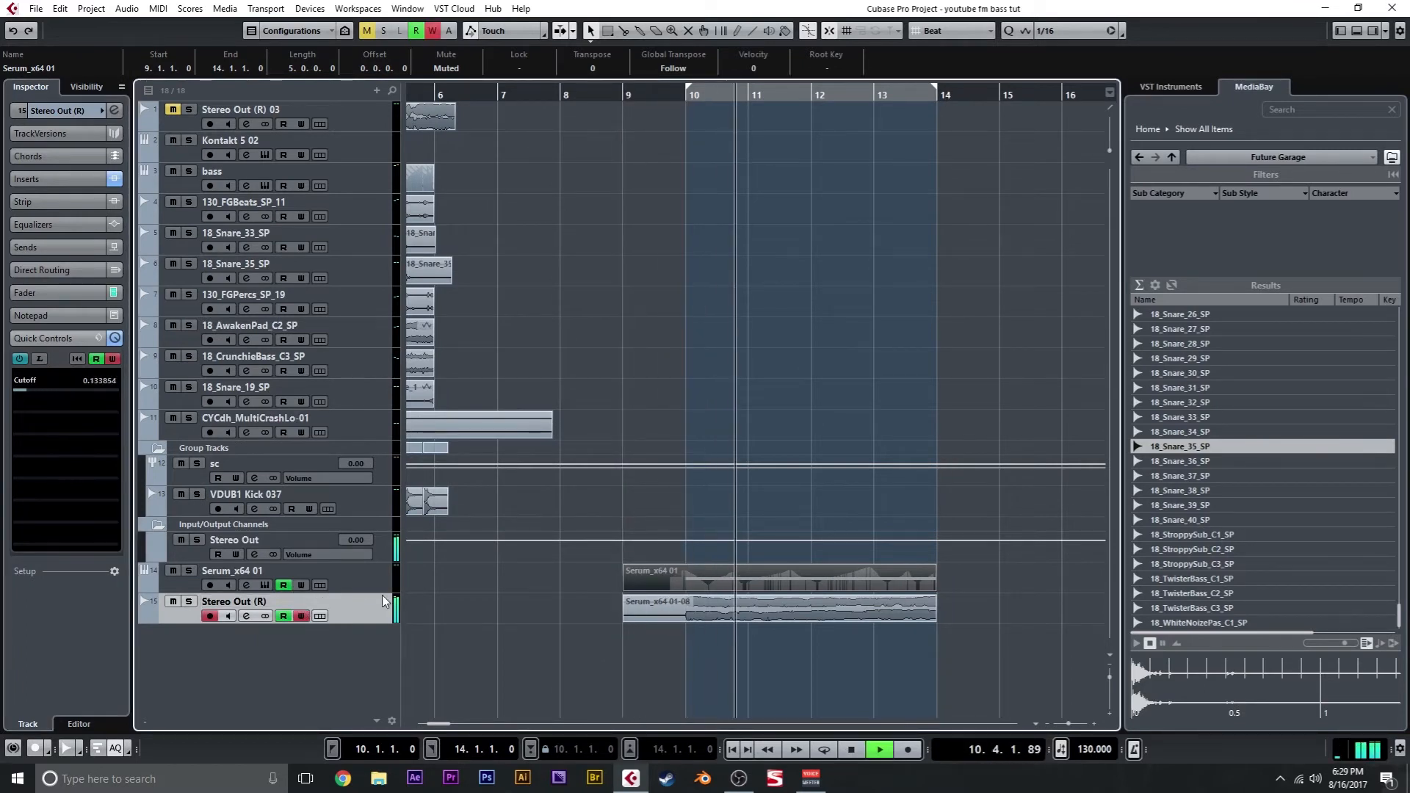
key(space)
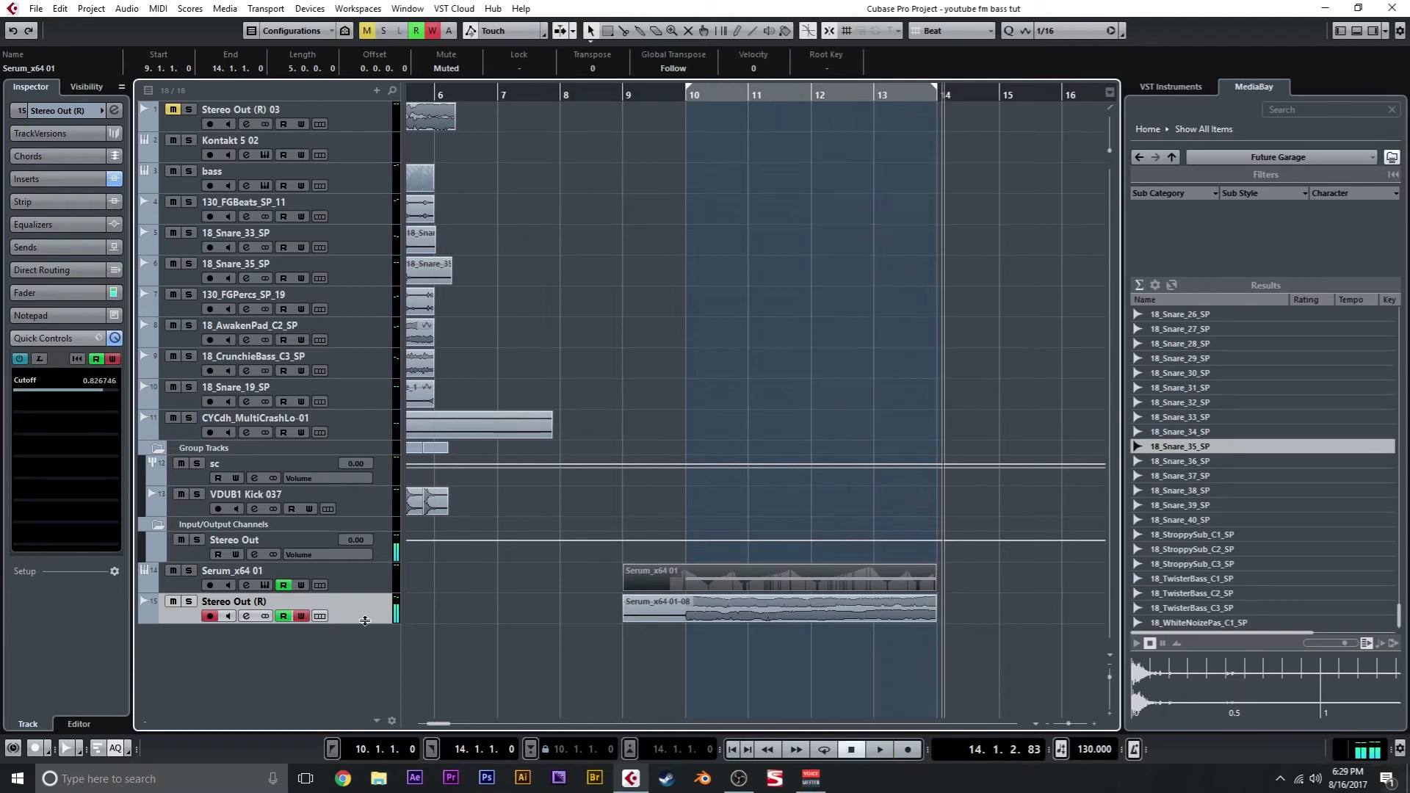
click(117, 360)
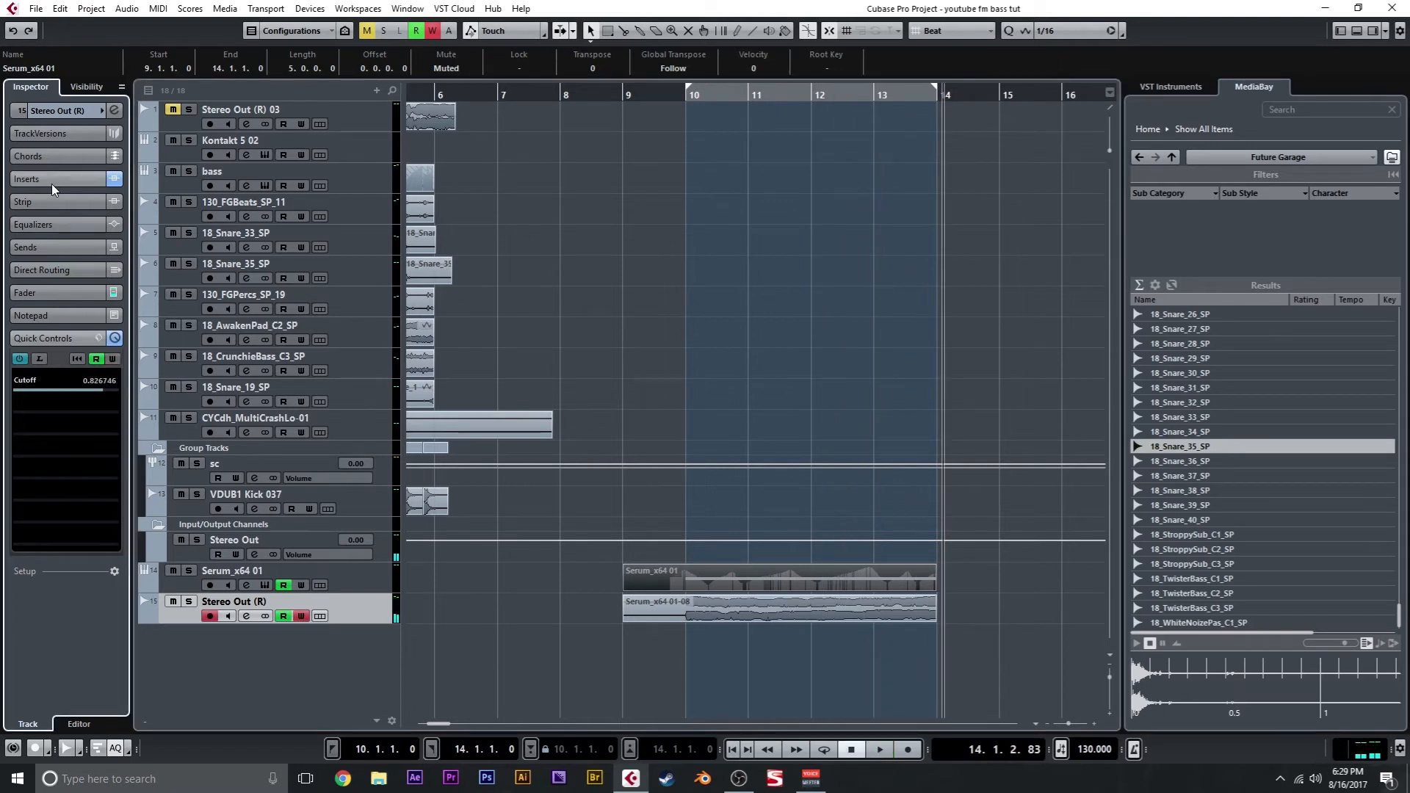
Step: Add a second WOW2 in the third insert slot of the Stereo Out (R) track and assign its cutoff to the second quick control
click(53, 182)
click(112, 263)
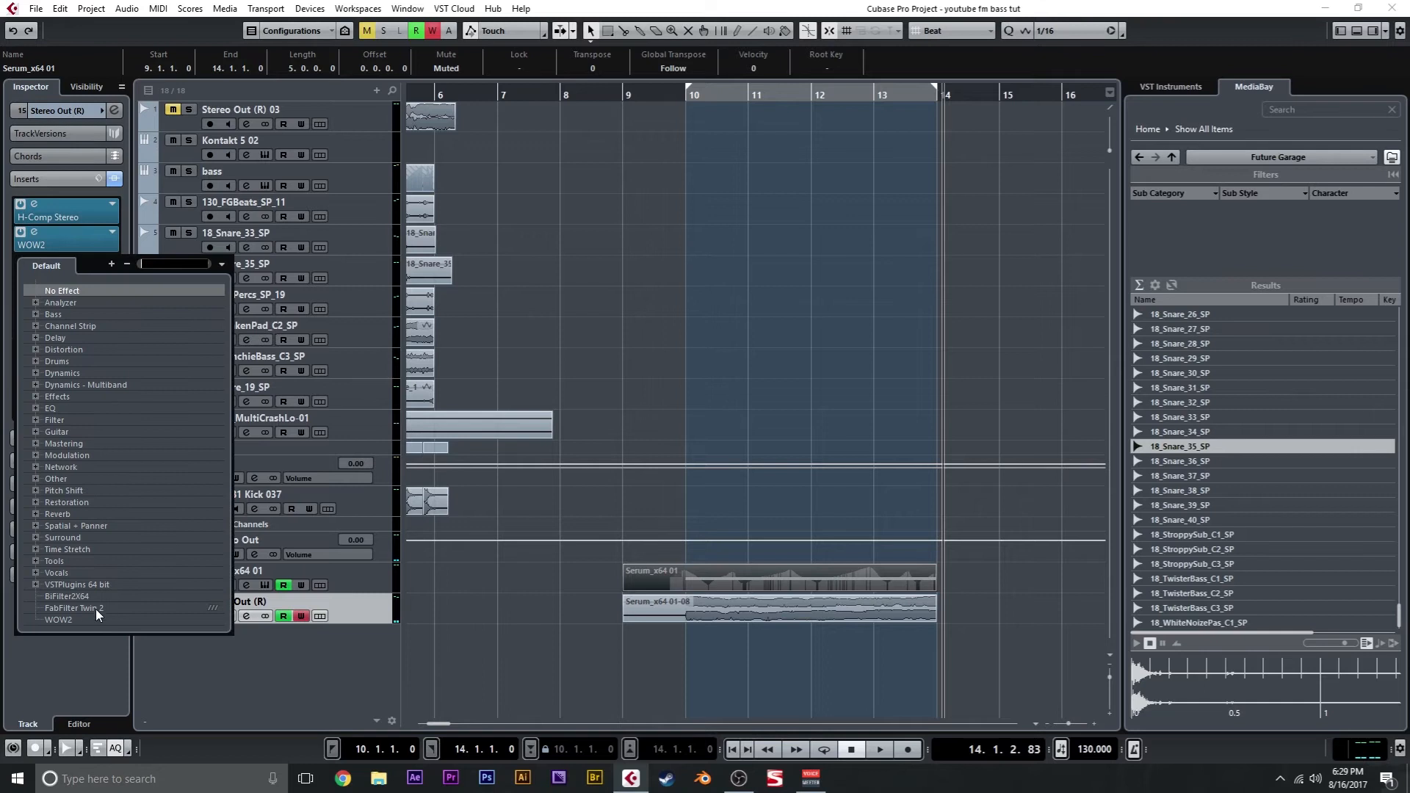
click(85, 618)
click(67, 574)
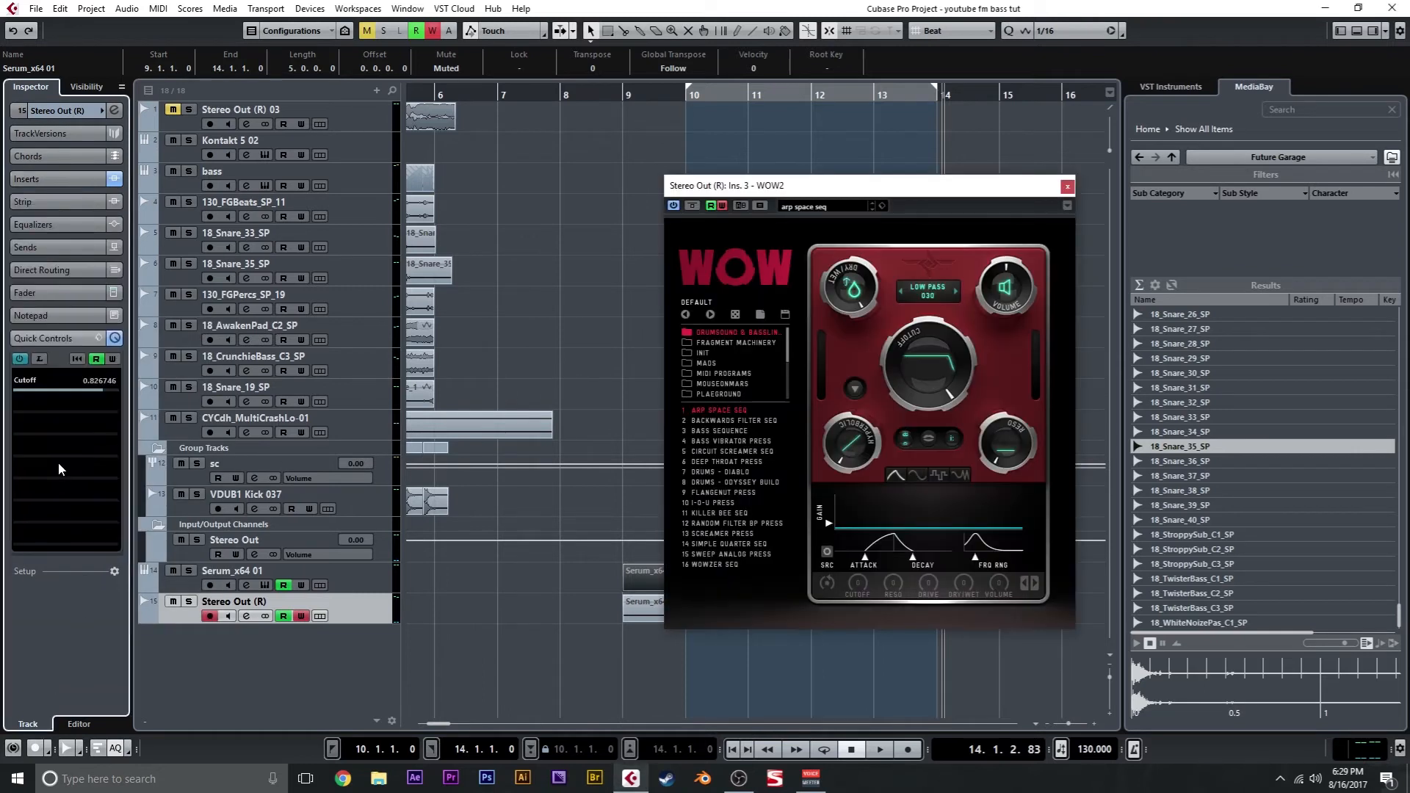
click(39, 359)
click(903, 351)
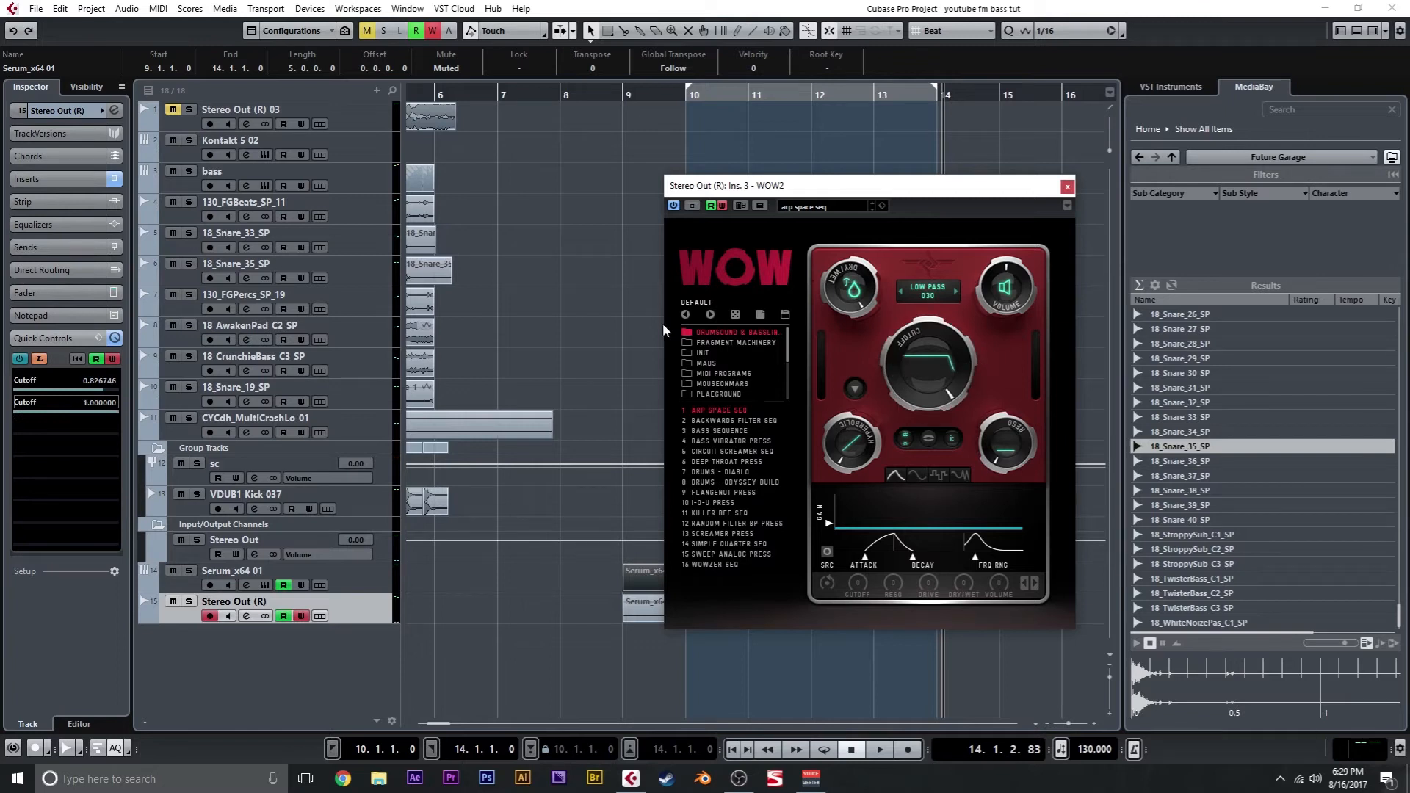
click(43, 359)
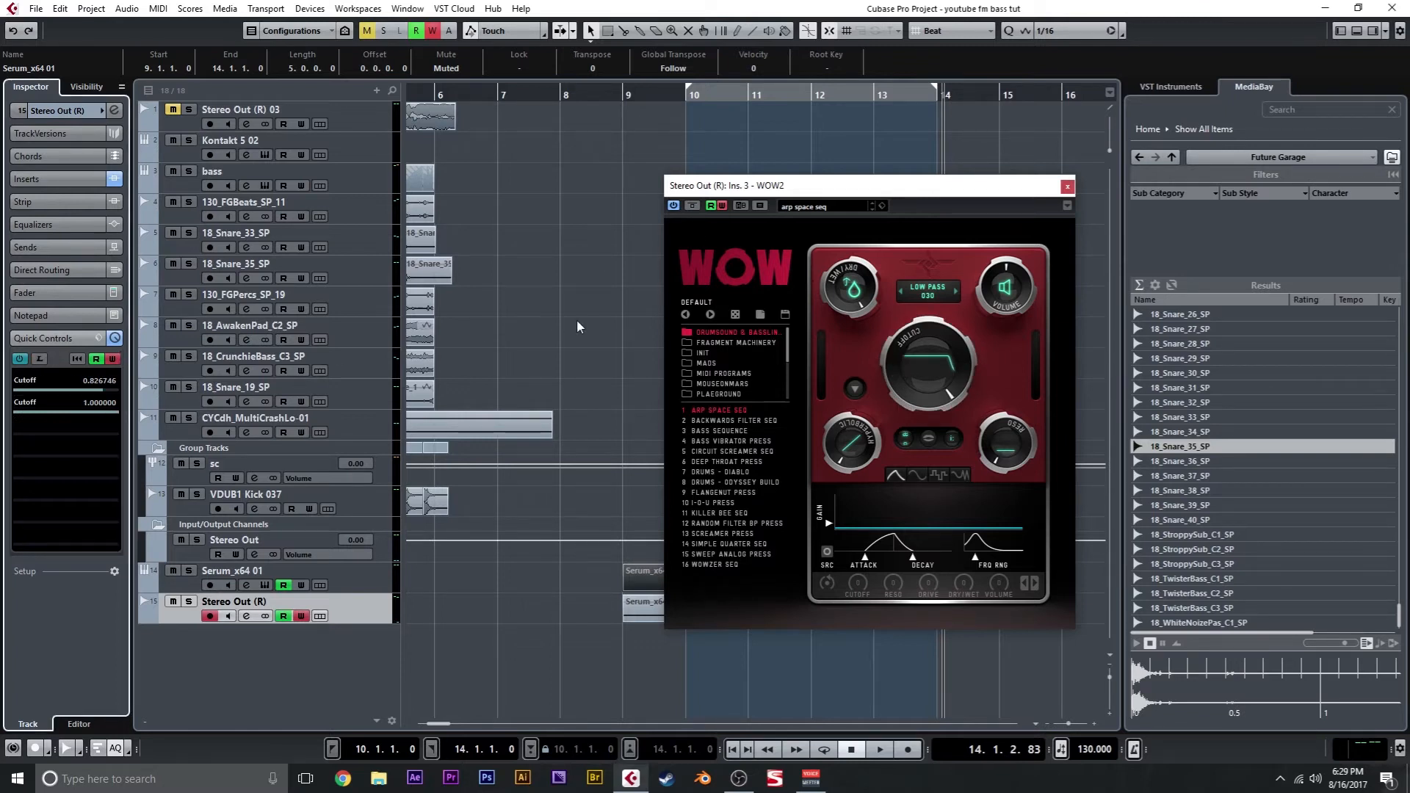
Step: Set the new WOW2's filter type to Low Pass 4 Pole and close the plugin
click(955, 294)
click(902, 292)
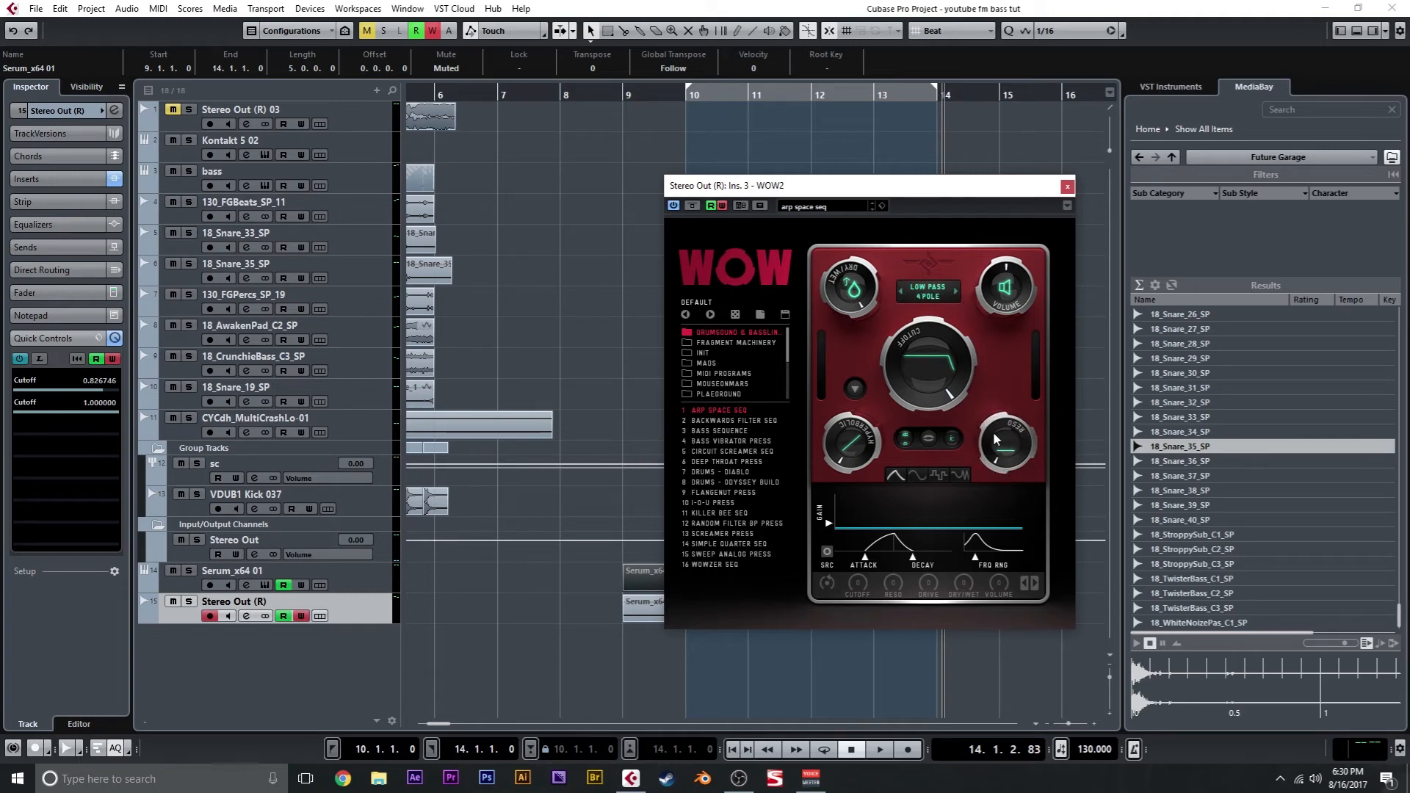
drag(1020, 292, 1047, 178)
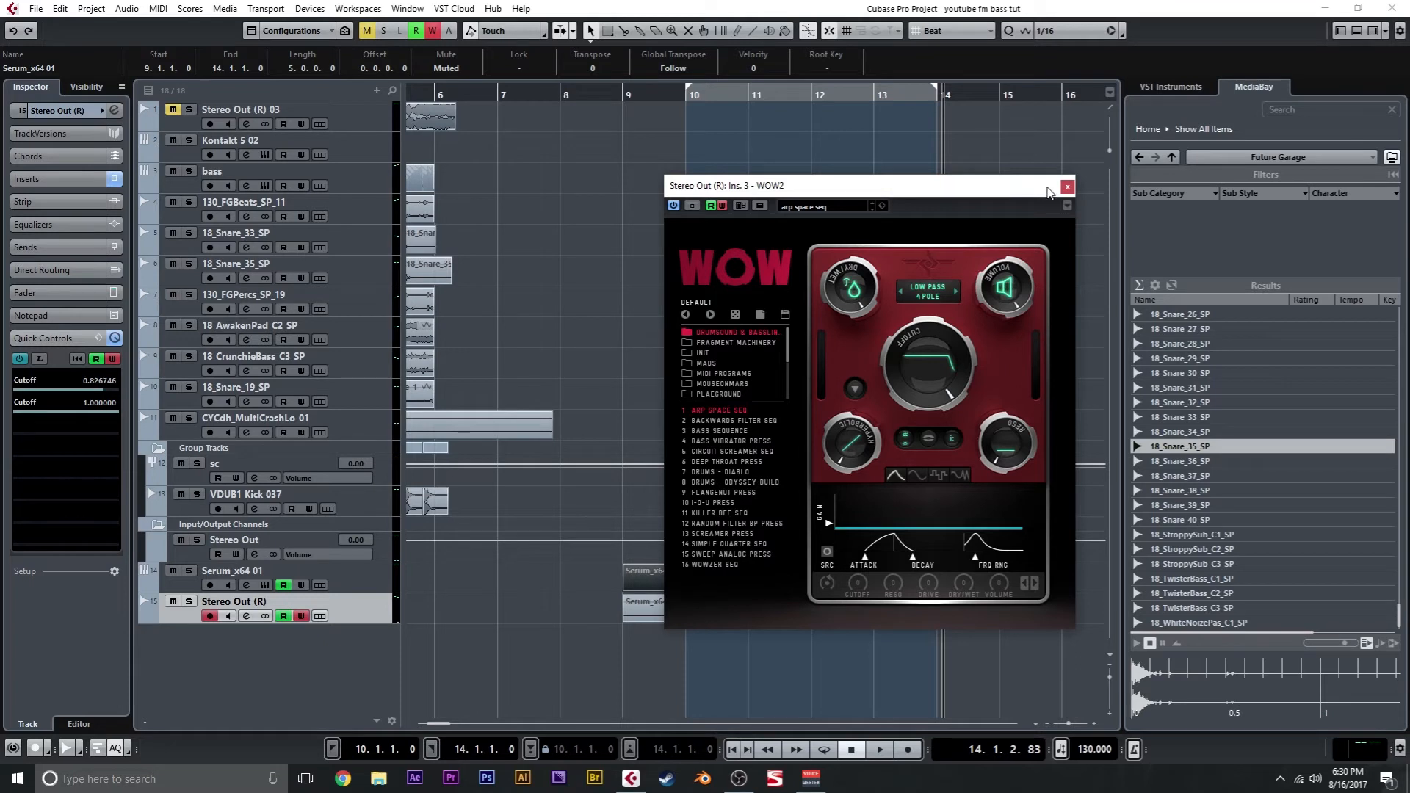
click(1067, 188)
Step: Record cutoff automation for both WOW2 inserts on the Stereo Out (R) track through bar 14, and disable automation writing
click(41, 359)
click(635, 102)
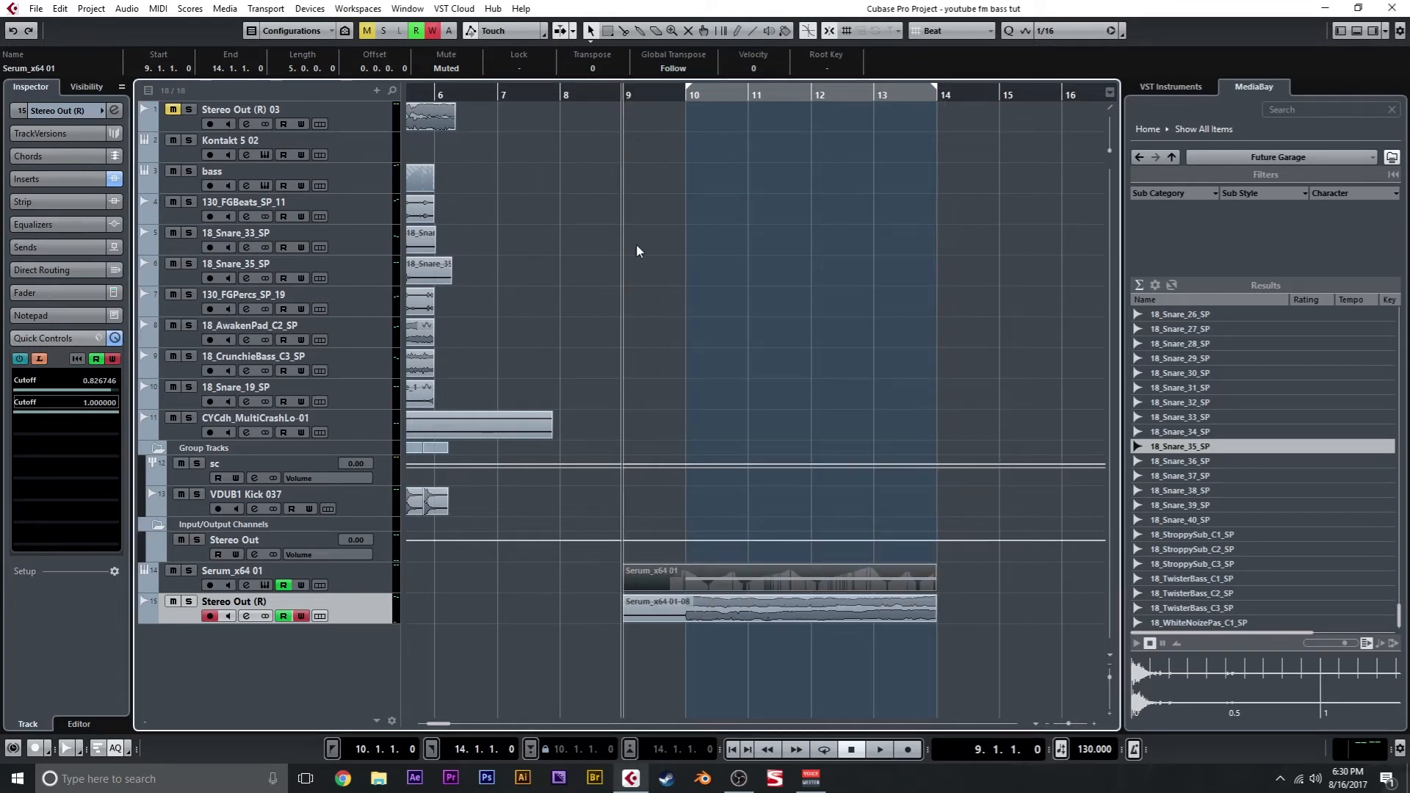
key(space)
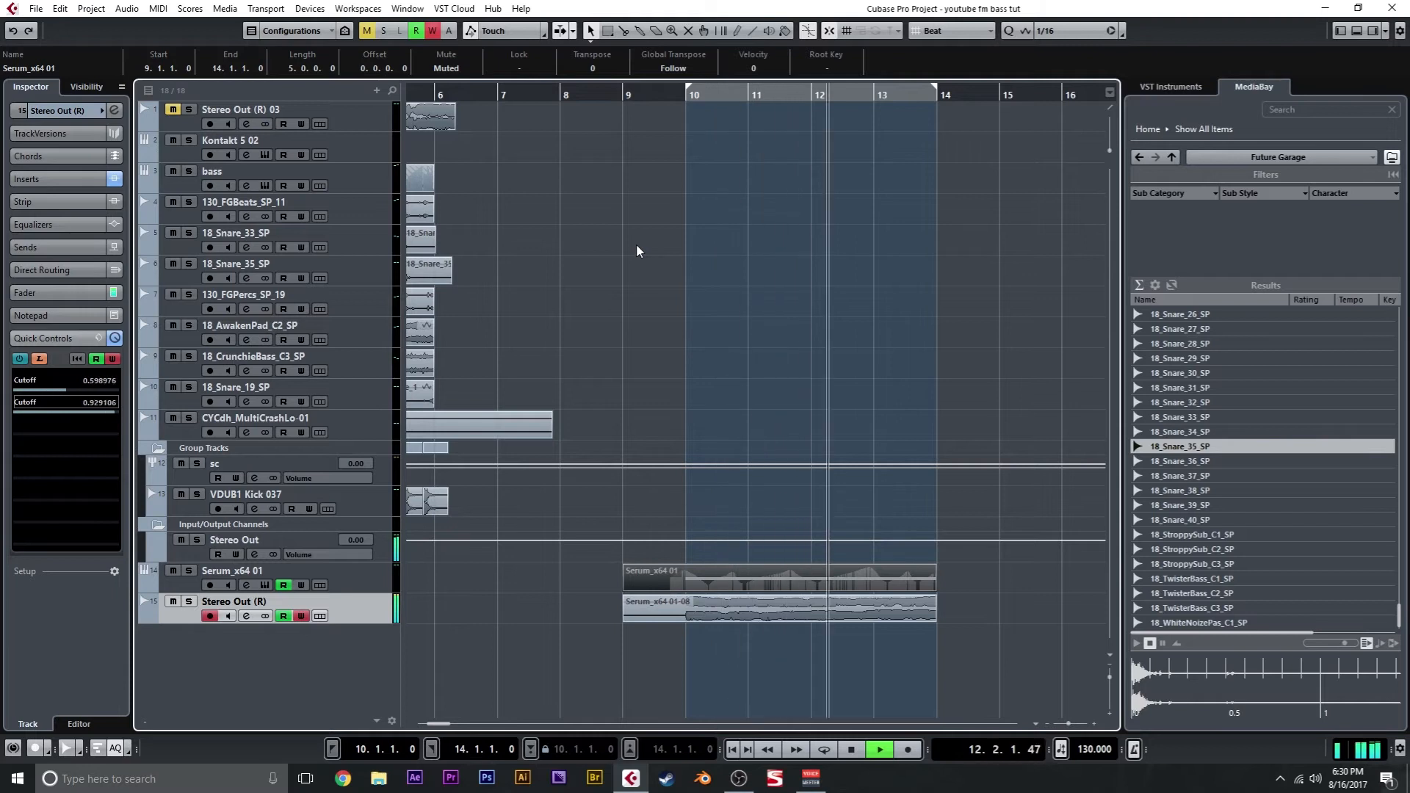
key(space)
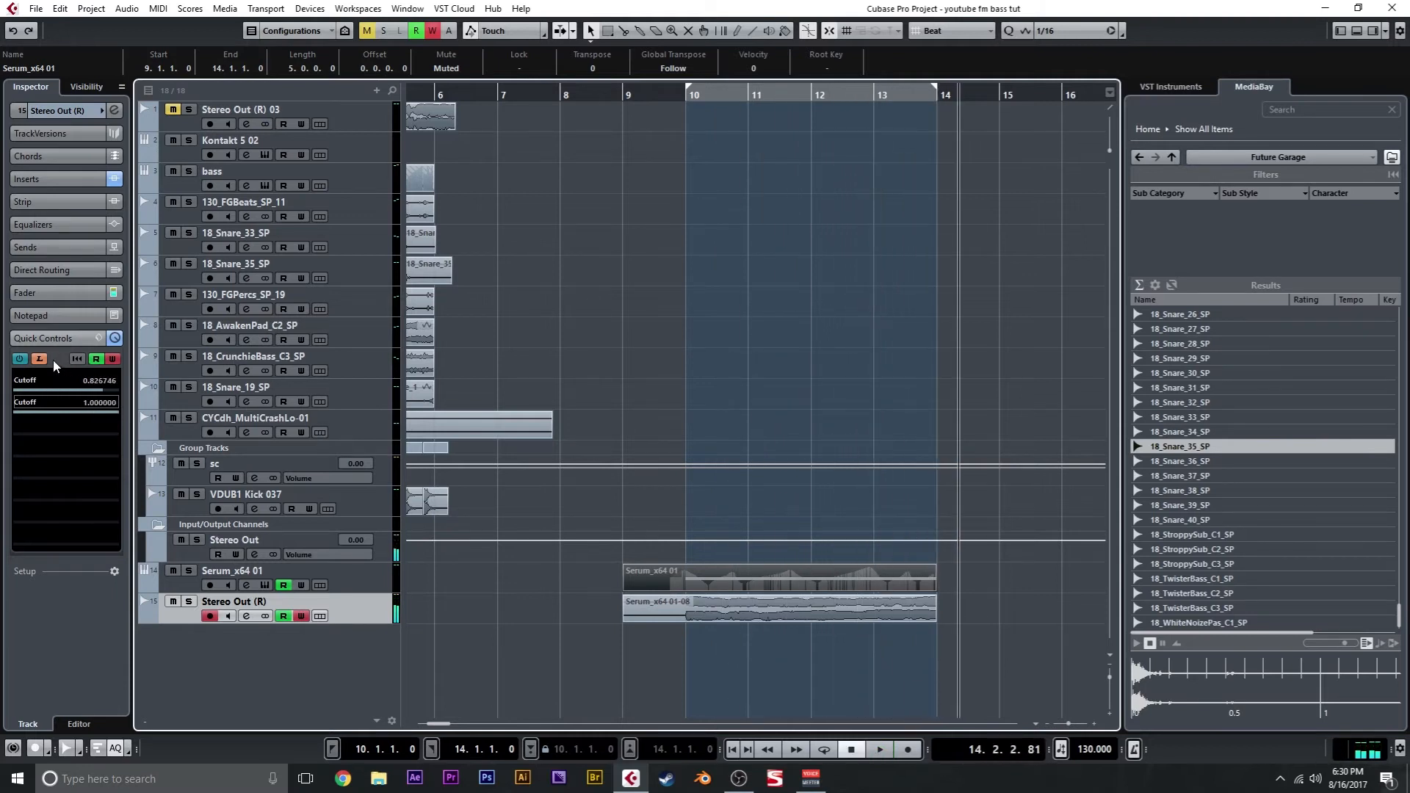
click(671, 98)
key(space)
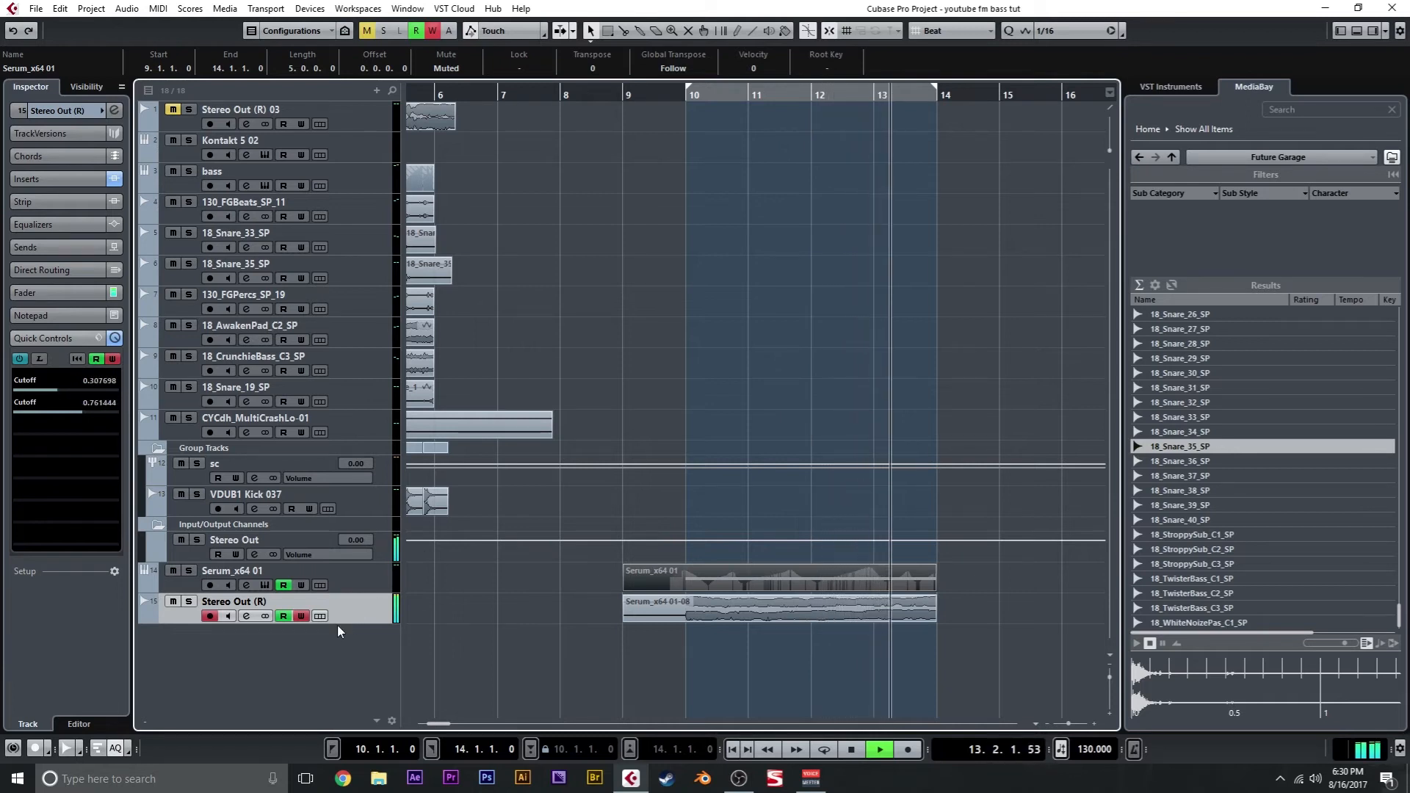
click(298, 617)
Step: Trim the start of the rendered audio event to bar 10 and render it in place with the current settings
drag(623, 621, 701, 623)
click(60, 9)
mouse_move(184, 161)
click(352, 161)
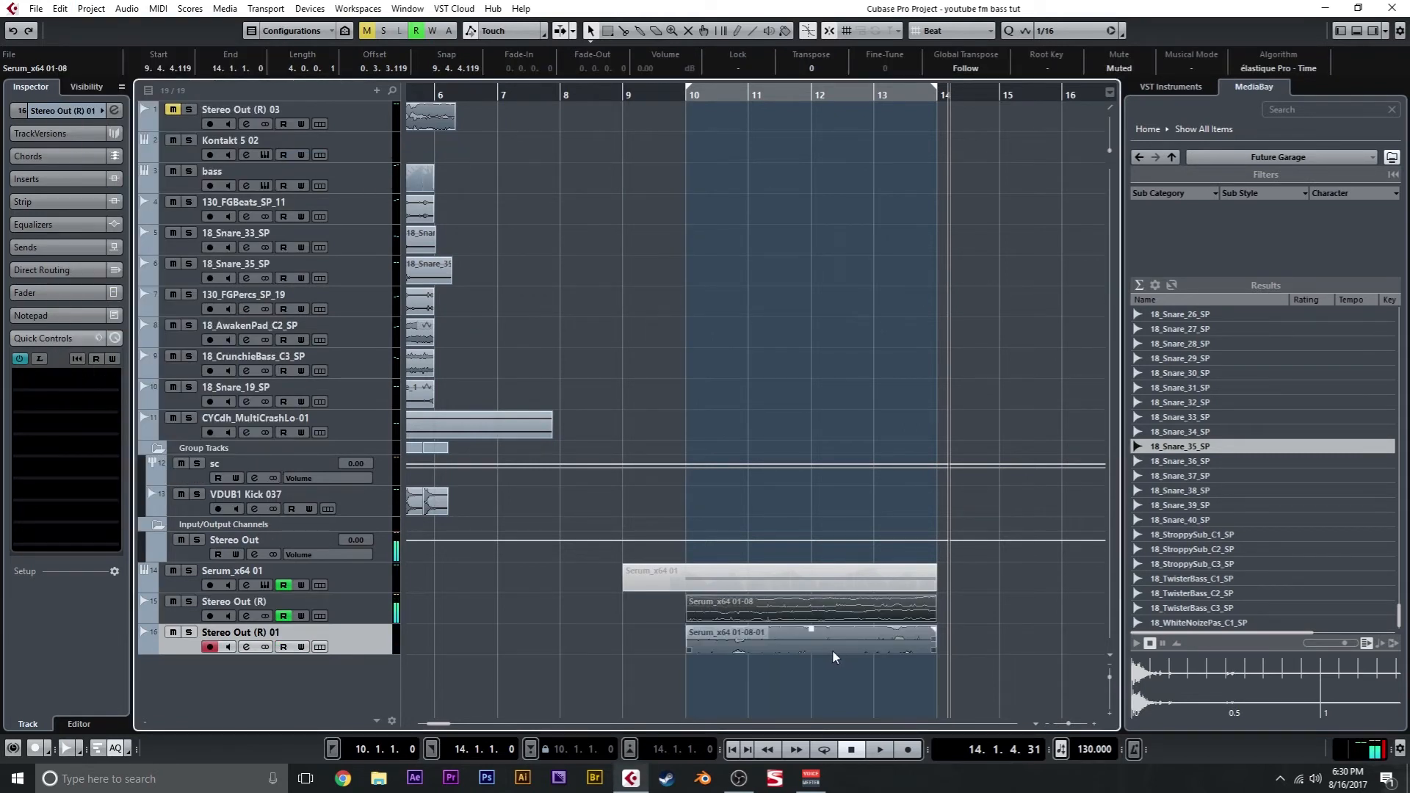
Step: Examine the waveform of the newly rendered event on the Stereo Out (R) 01 track from bar 10, using a taller track
click(831, 650)
click(688, 100)
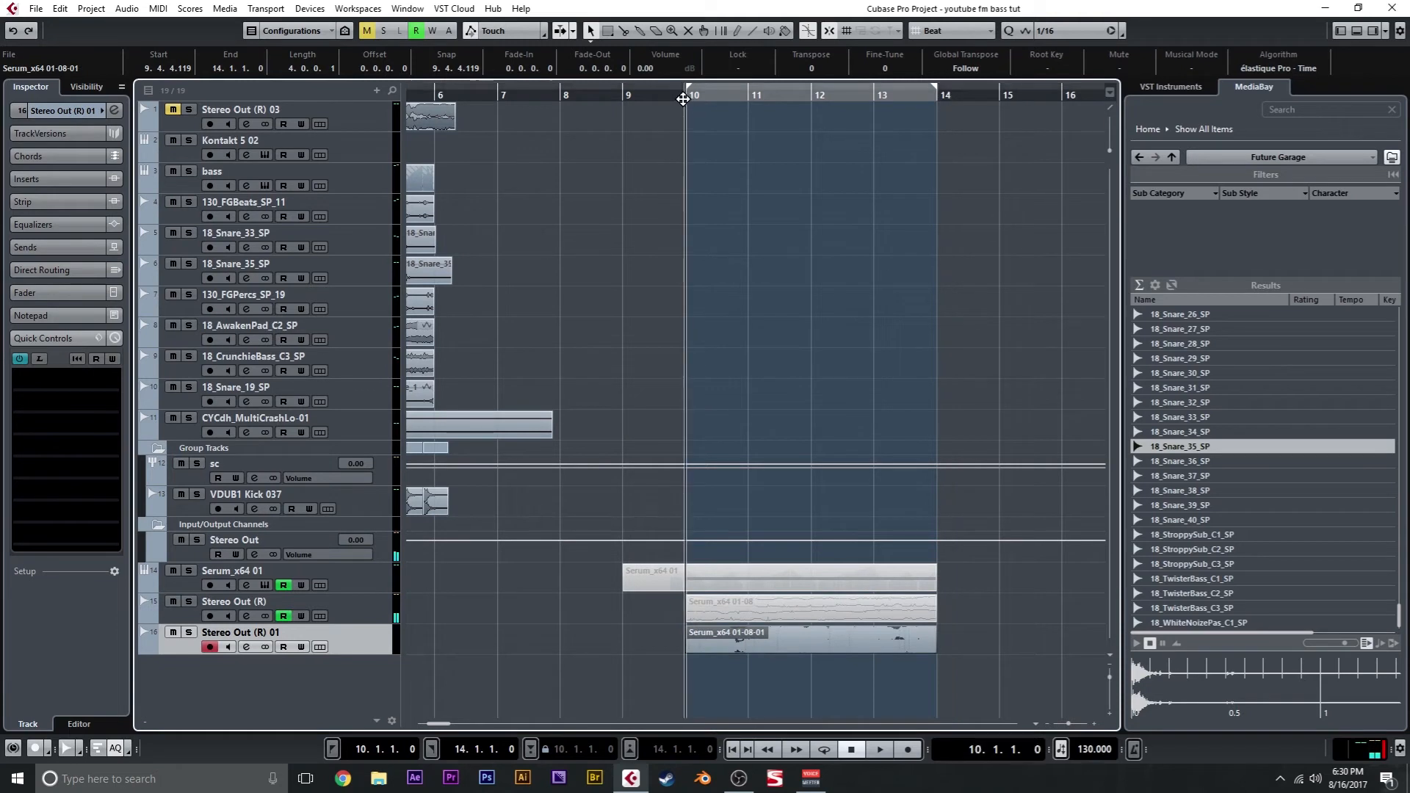
key(h)
key(h)
key(h)
key(h)
key(h)
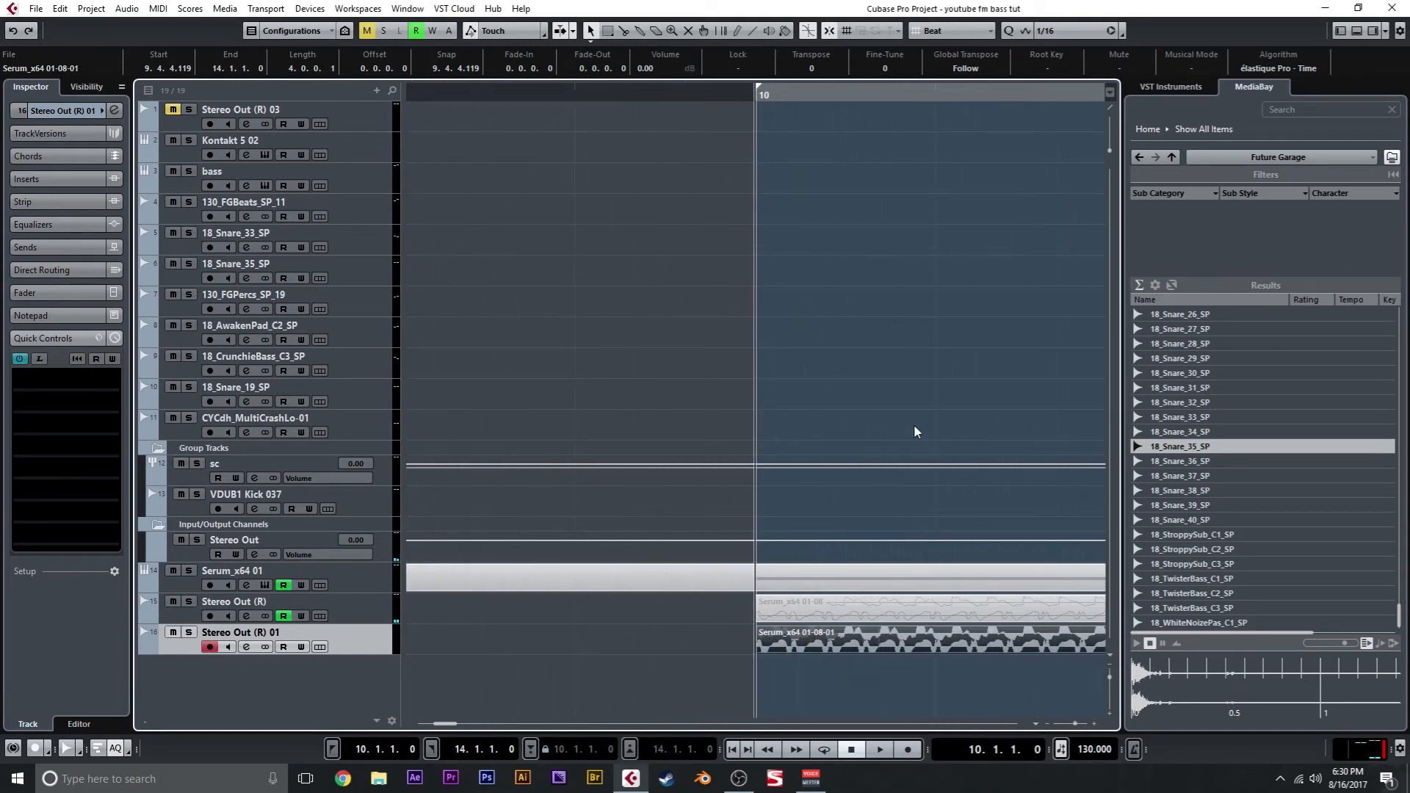
scroll(913, 424, right, 5)
drag(366, 653, 372, 741)
scroll(746, 639, left, 3)
key(h)
key(h)
scroll(993, 603, right, 5)
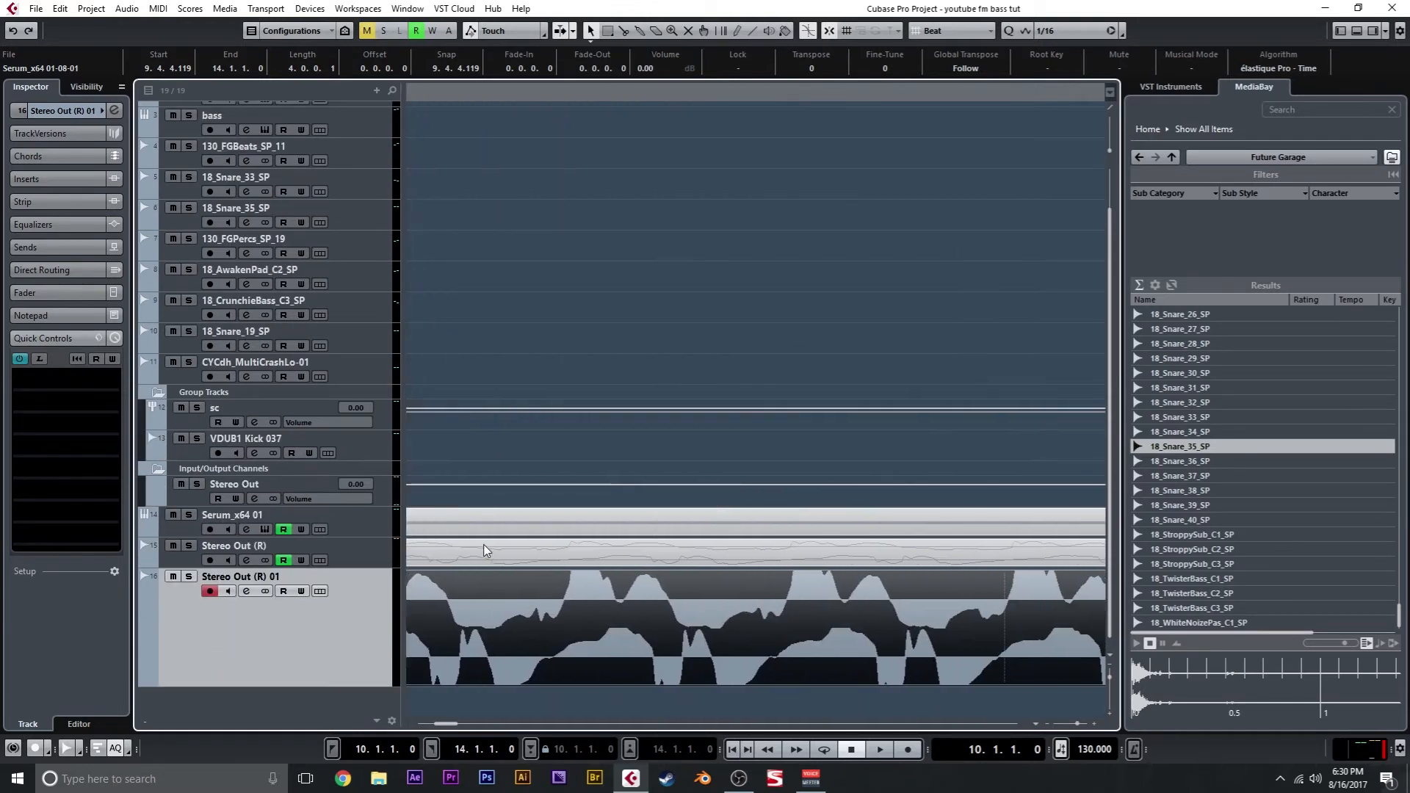
key(g)
key(g)
key(g)
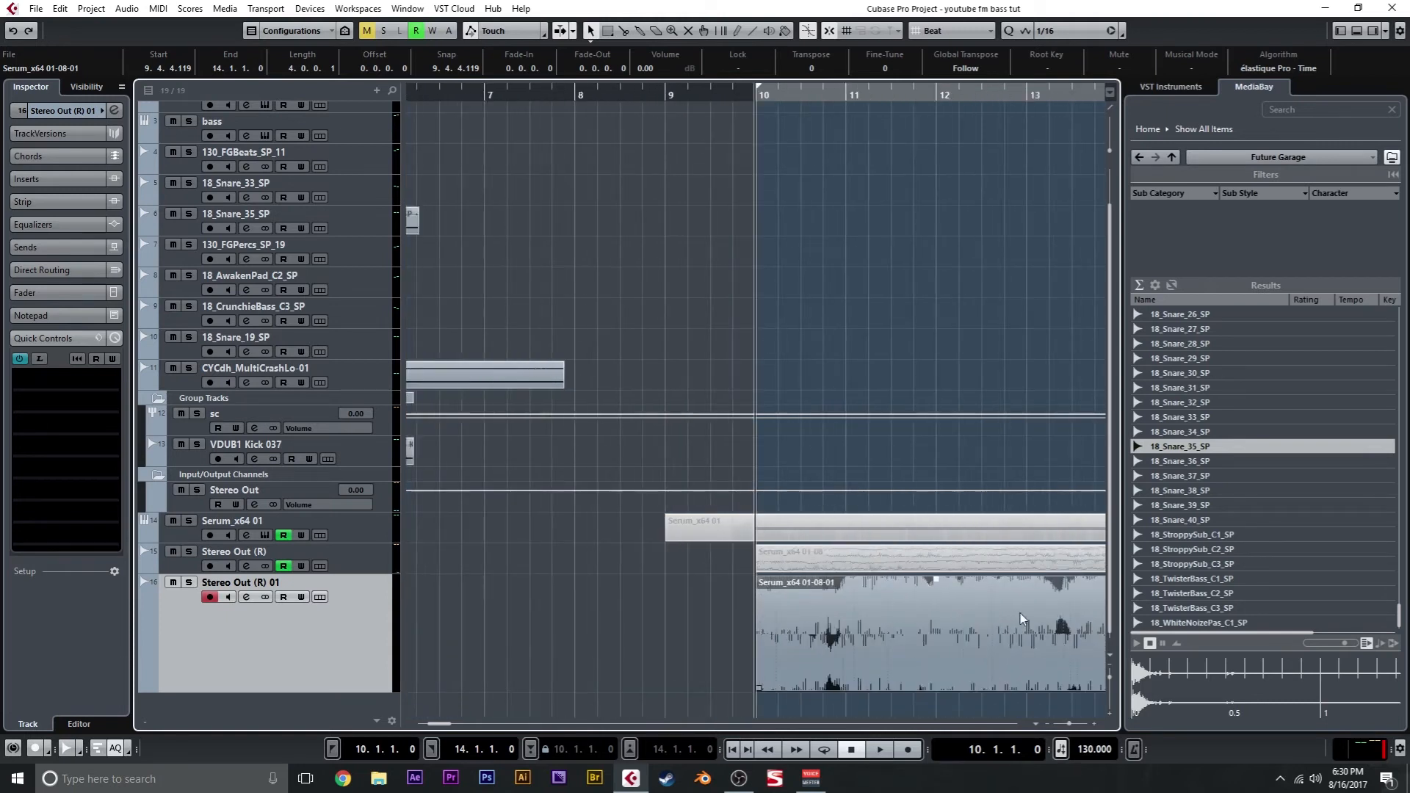
Step: Reduce the height of the Stereo Out (R) 01 track and copy an insert effect onto its channel in the mixer
key(h)
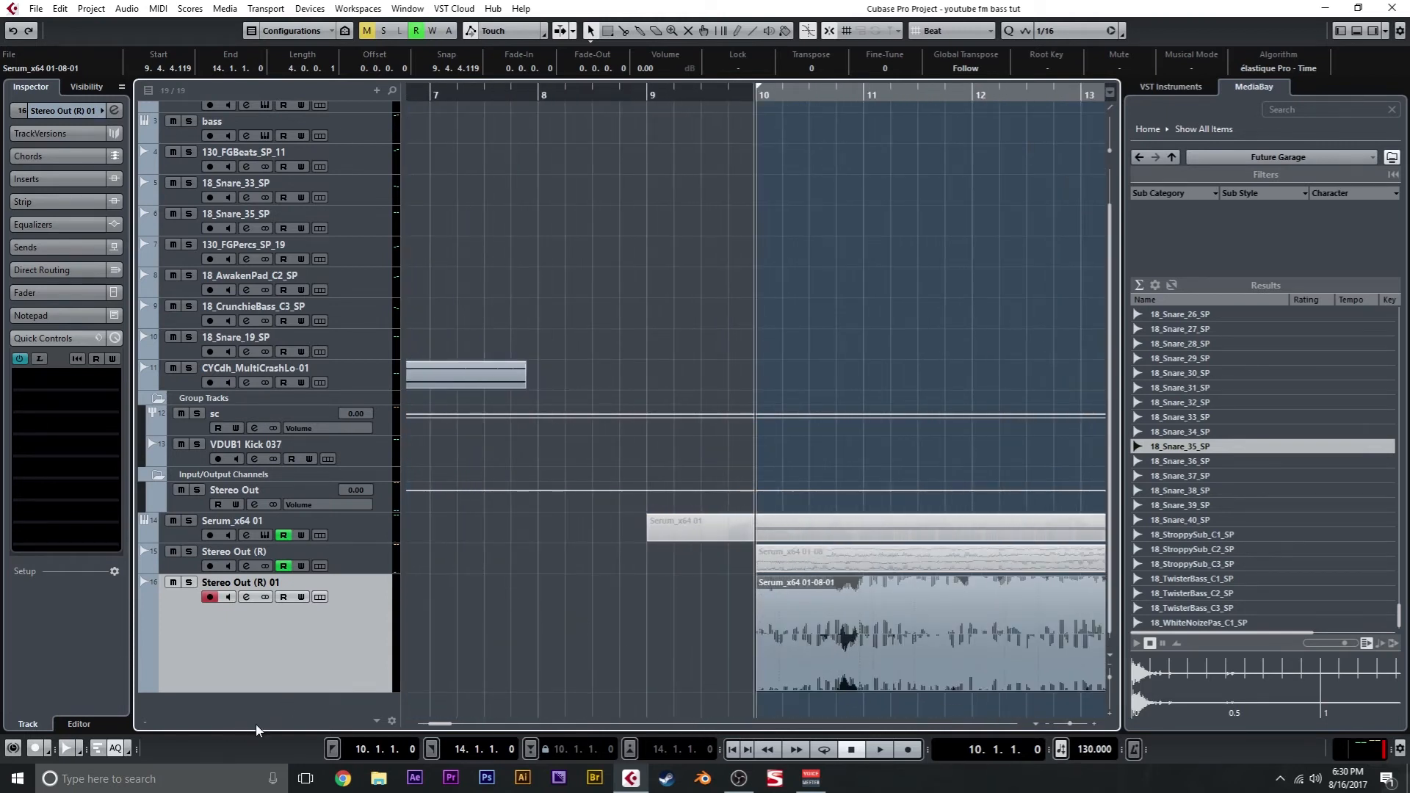
key(g)
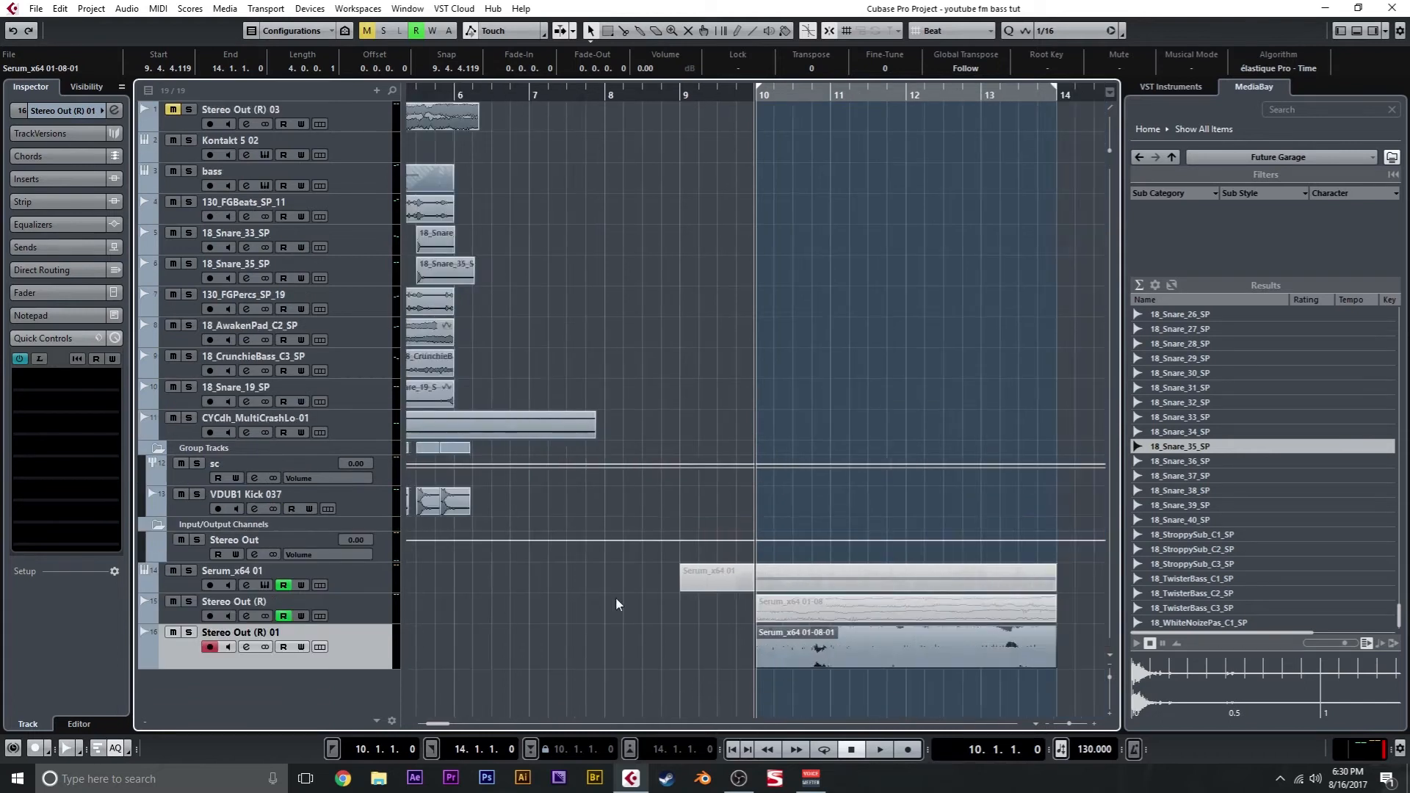
key(g)
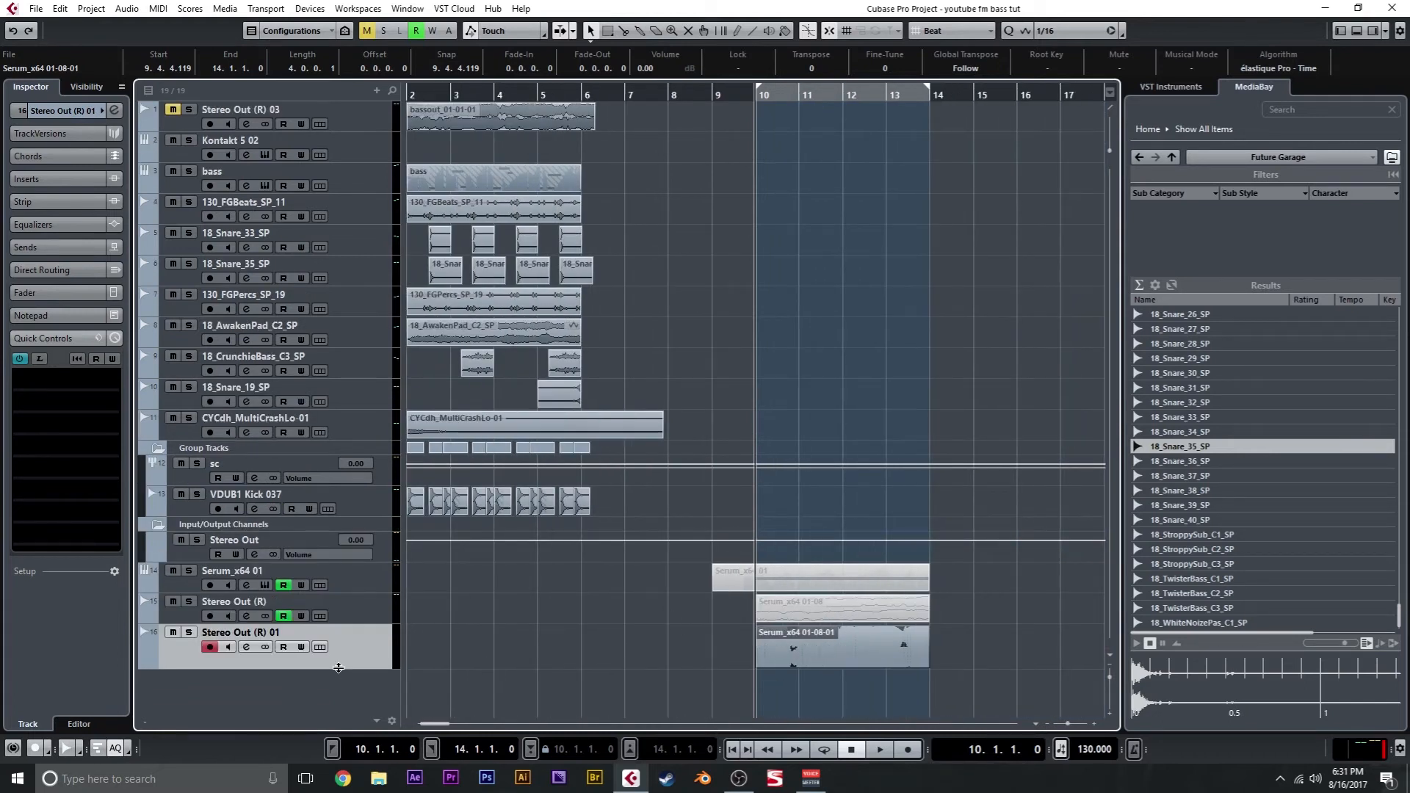
drag(335, 670, 335, 654)
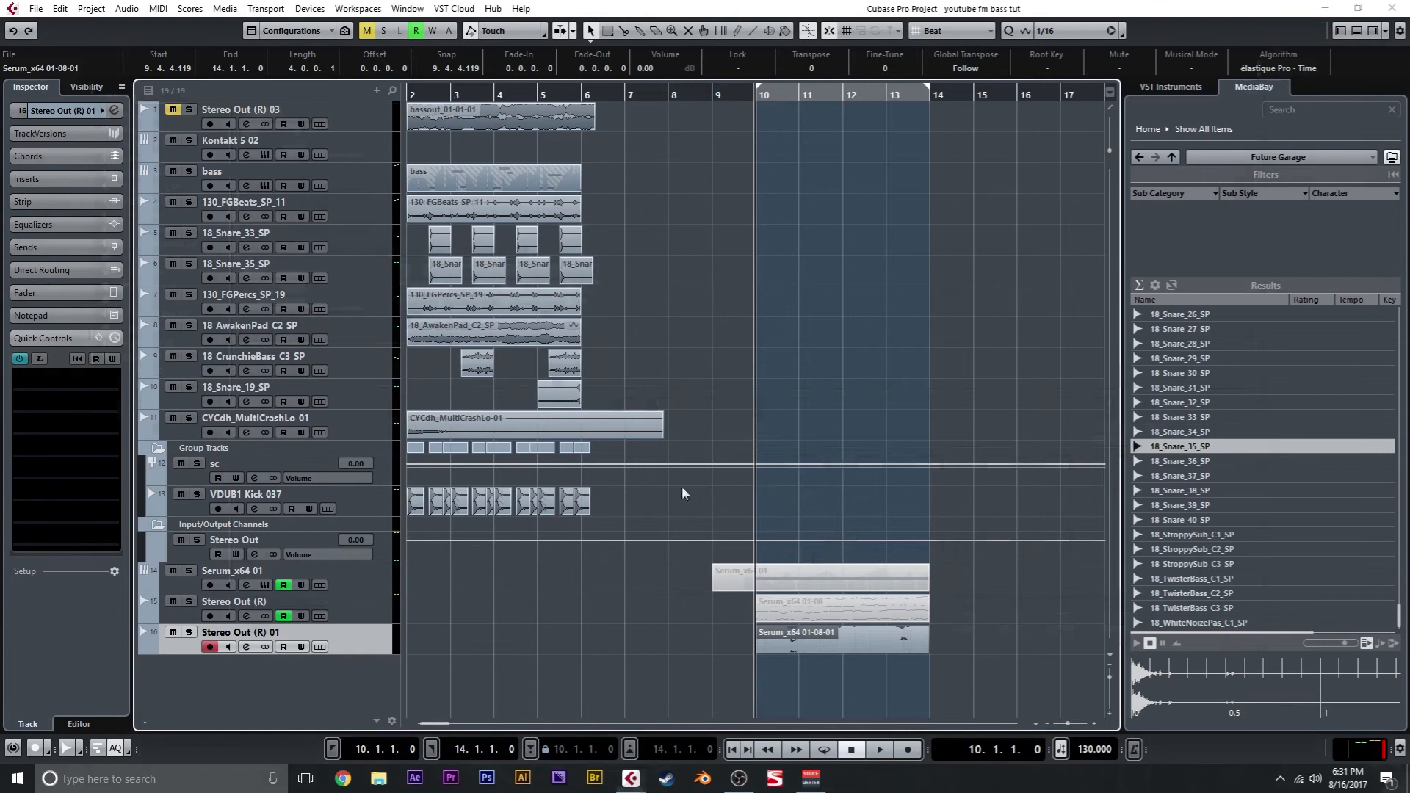
key(F3)
drag(1123, 160, 1175, 180)
click(1278, 36)
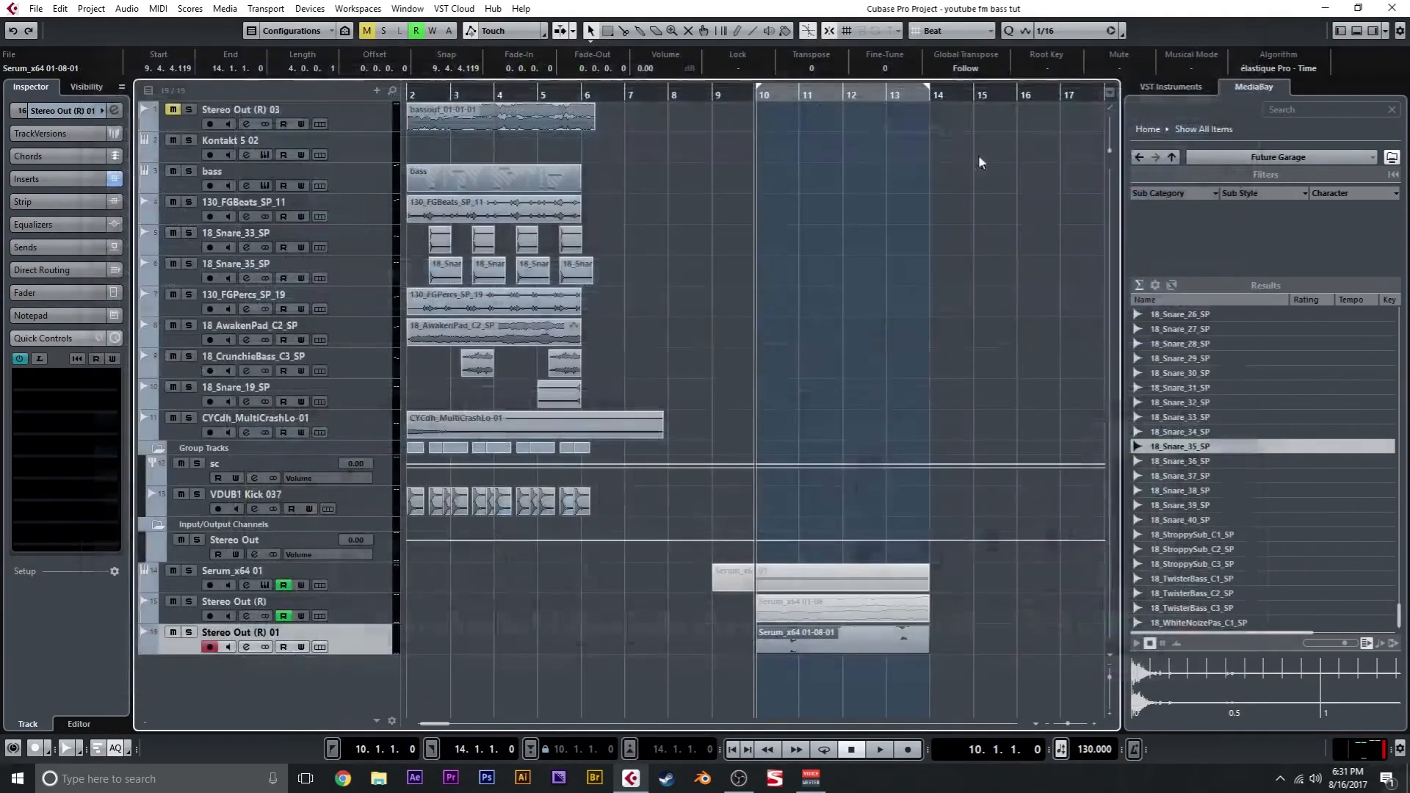
Step: Add SoftClipper as the first insert on Stereo Out (R) 01, raise its input to 10.4, and close the plugin
click(73, 183)
drag(87, 249, 78, 219)
click(107, 213)
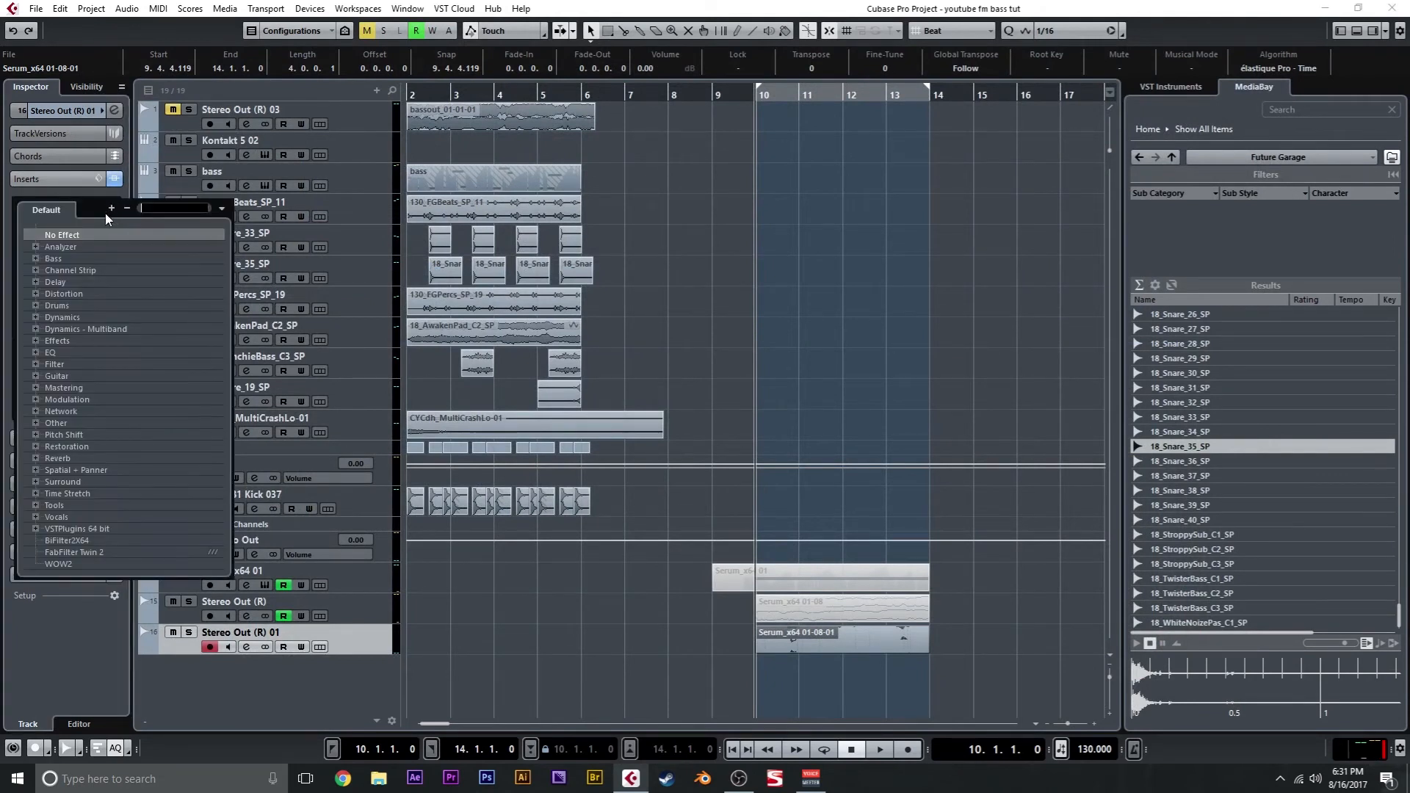
click(36, 294)
click(100, 544)
drag(652, 381, 654, 343)
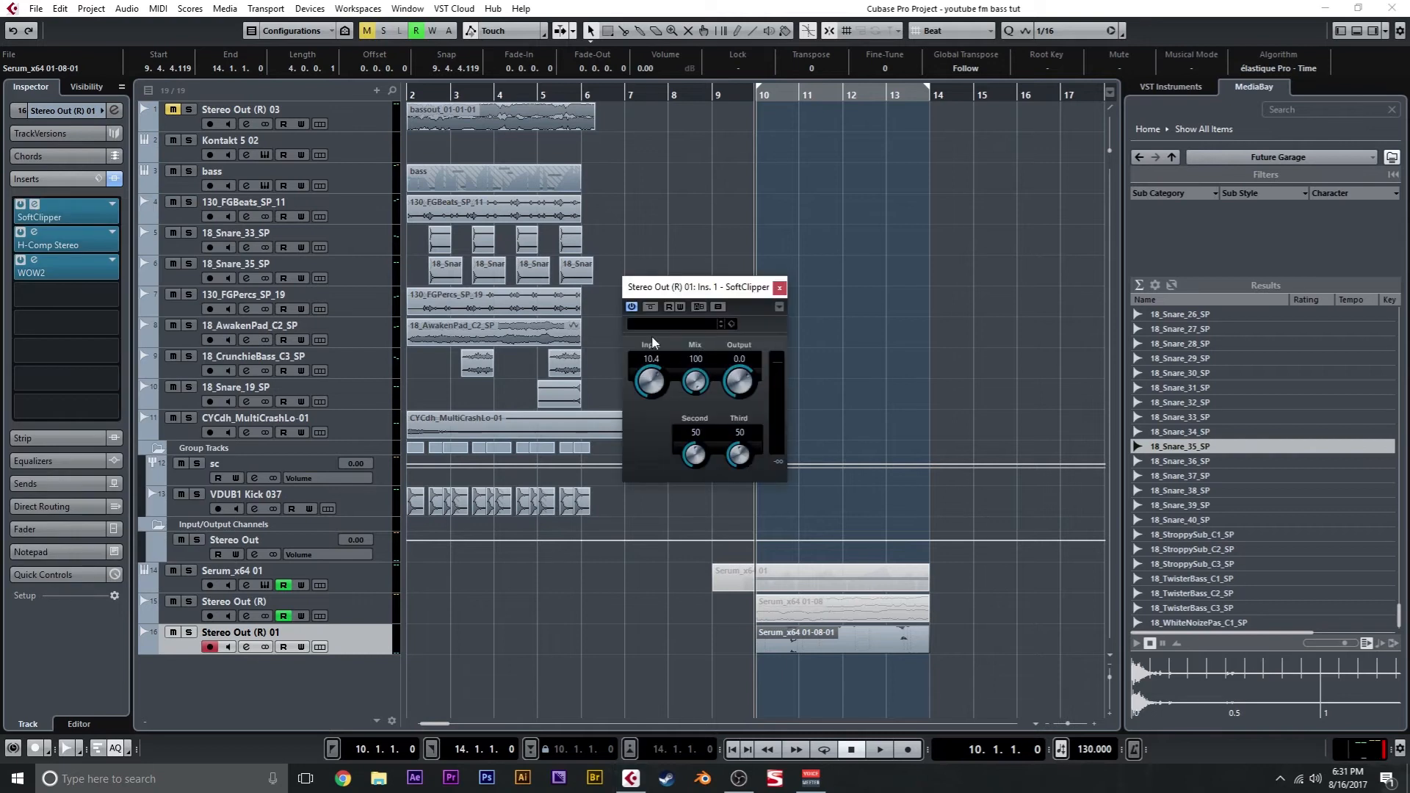
click(780, 287)
Step: Assign the WOW2 cutoff to the first quick control of Stereo Out (R) 01 and close the plugin
key(space)
click(45, 576)
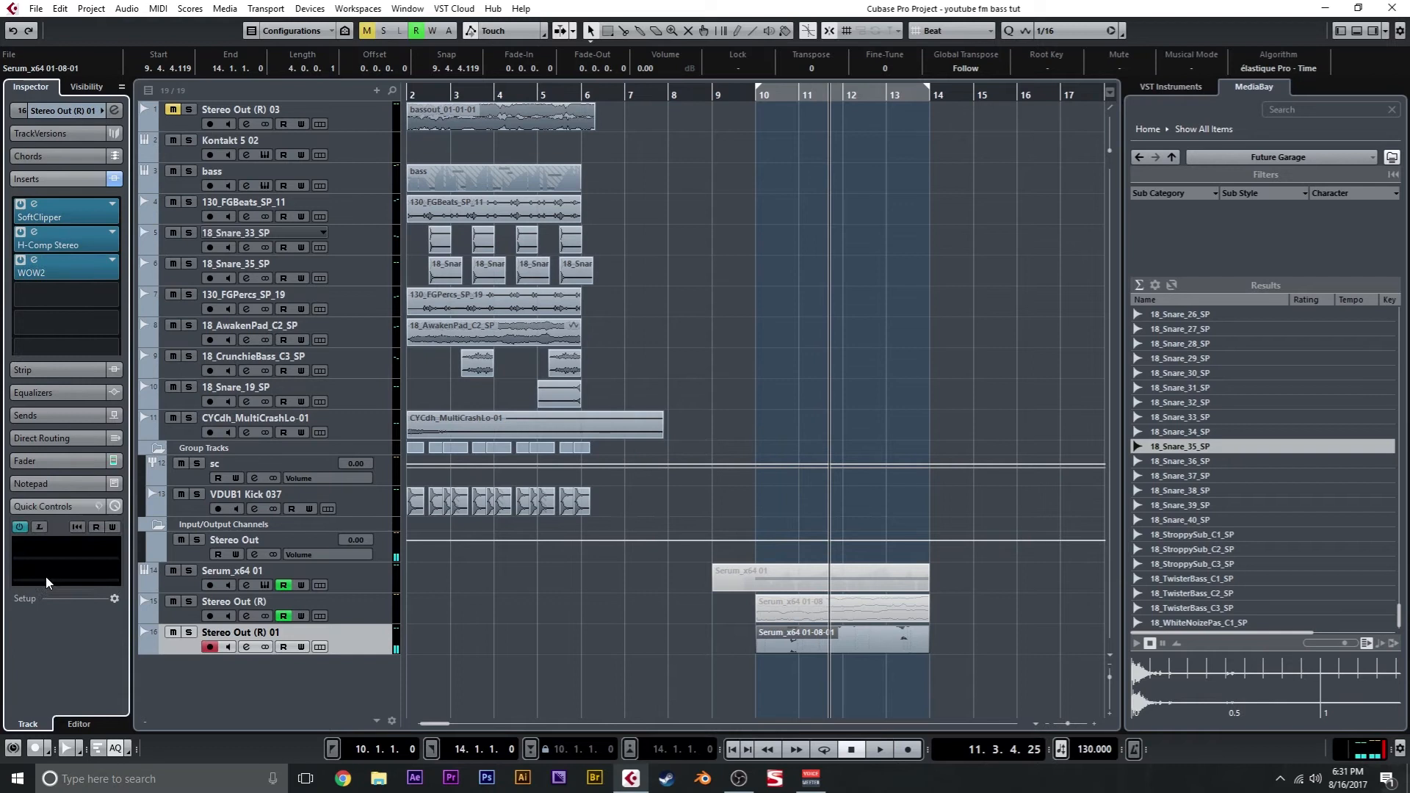
click(33, 260)
click(46, 576)
click(35, 379)
key(space)
key(space)
click(907, 161)
Step: Enable automation writing on Stereo Out (R) 01 and record the first WOW2 cutoff movement from bar 9
click(113, 359)
click(711, 96)
key(space)
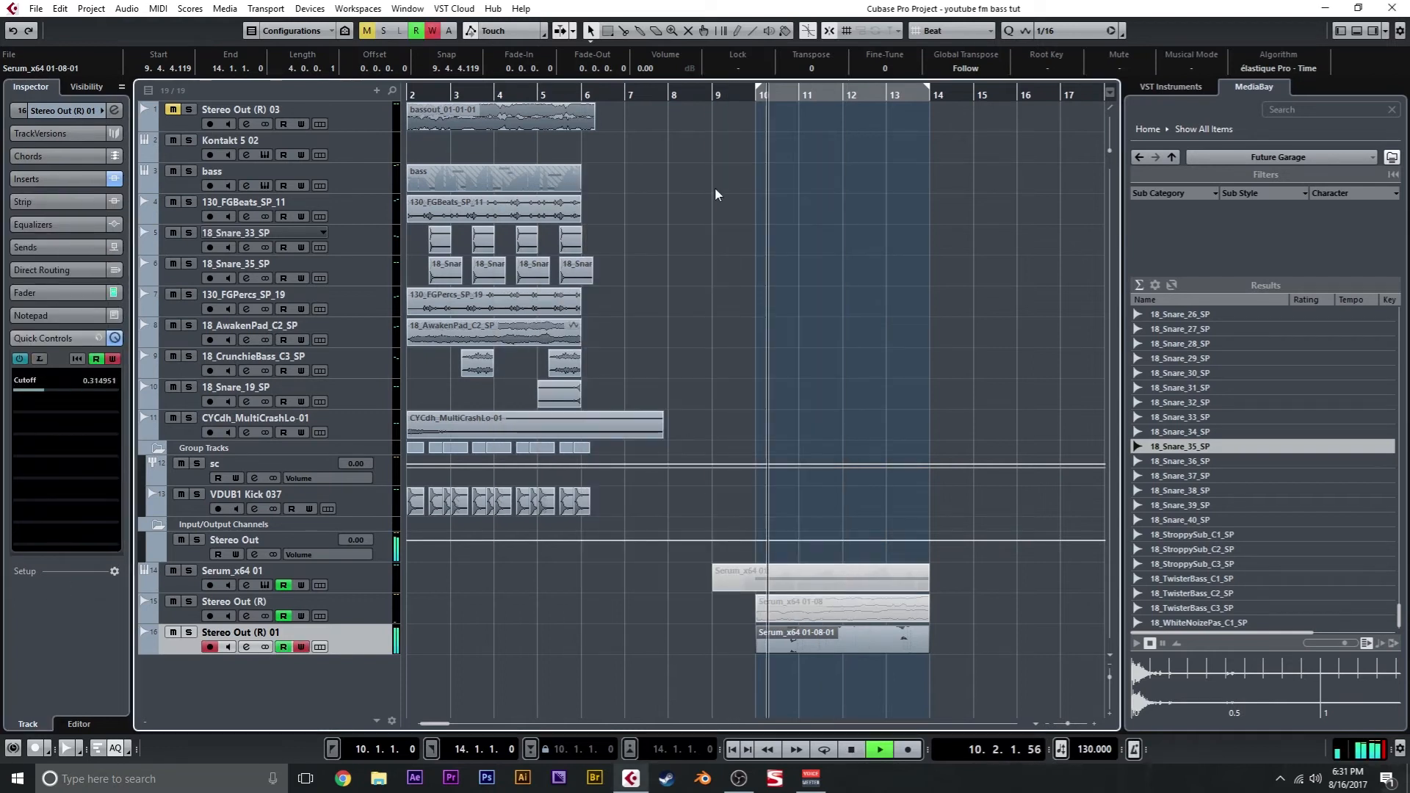
key(space)
Step: Assign another WOW2 cutoff to the track's second quick control, record its movement from bar 9 past bar 14, and disable automation writing
click(67, 270)
click(59, 415)
click(903, 163)
click(711, 96)
key(space)
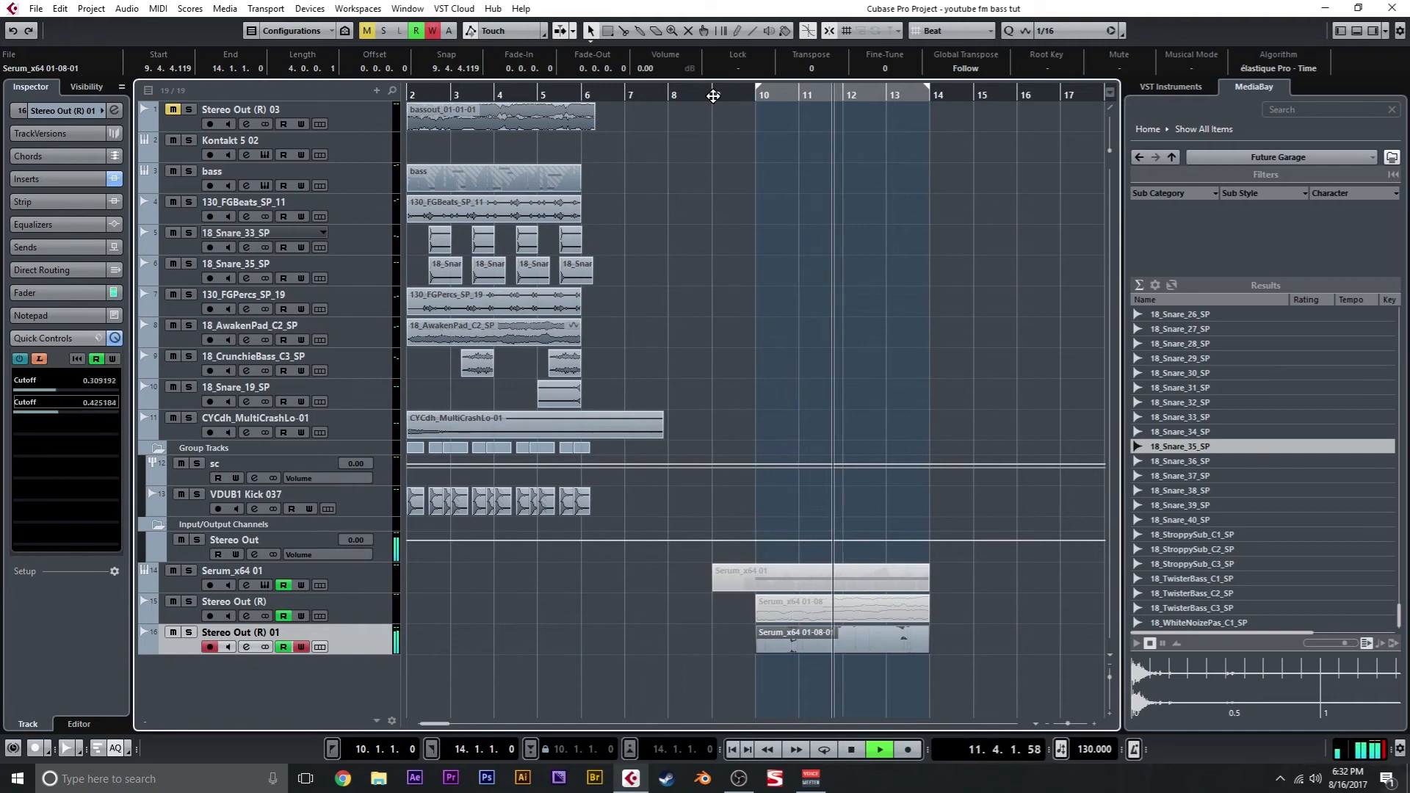
key(space)
click(434, 31)
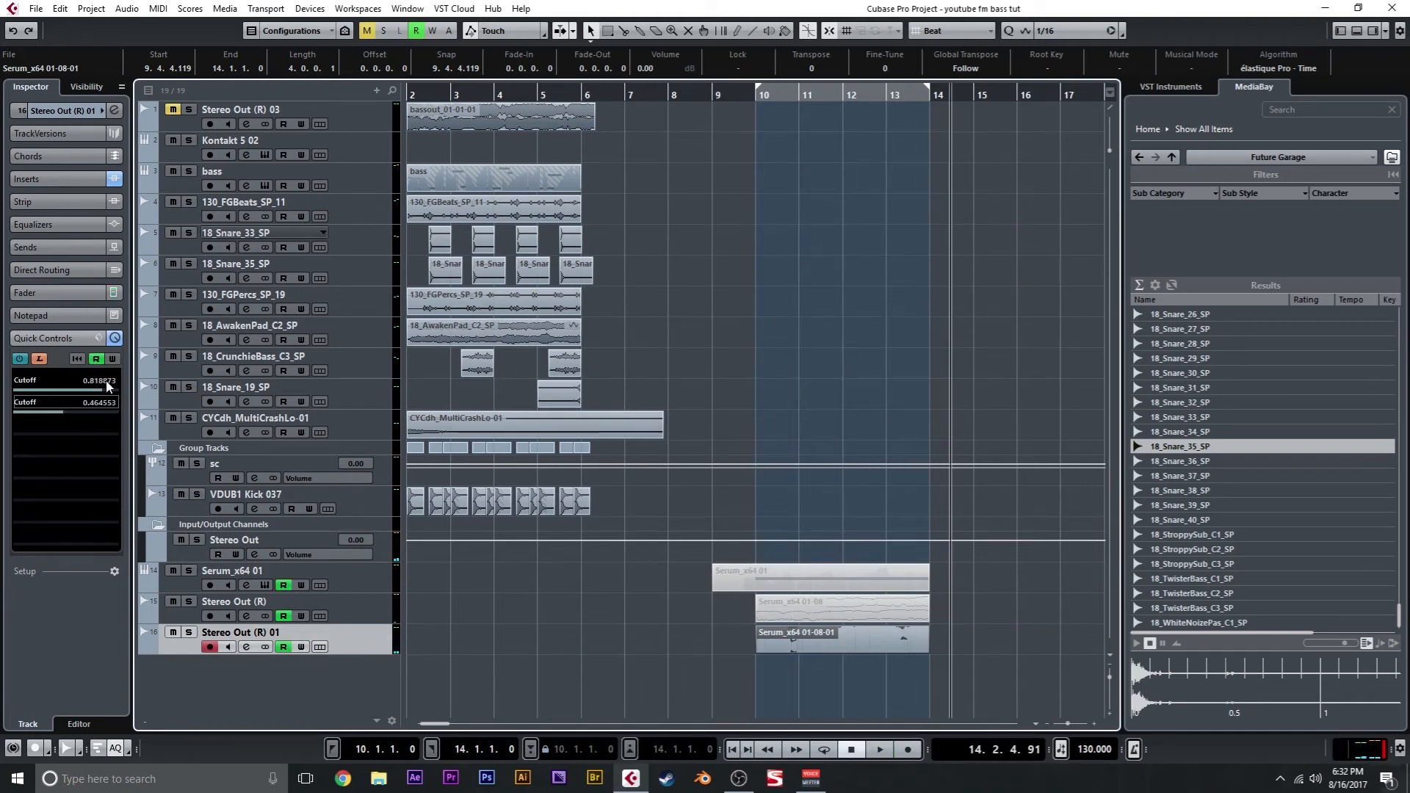
Step: Leave quick control learn mode and play back the recorded cutoff automation from just before bar 10
click(47, 362)
key(KP_1)
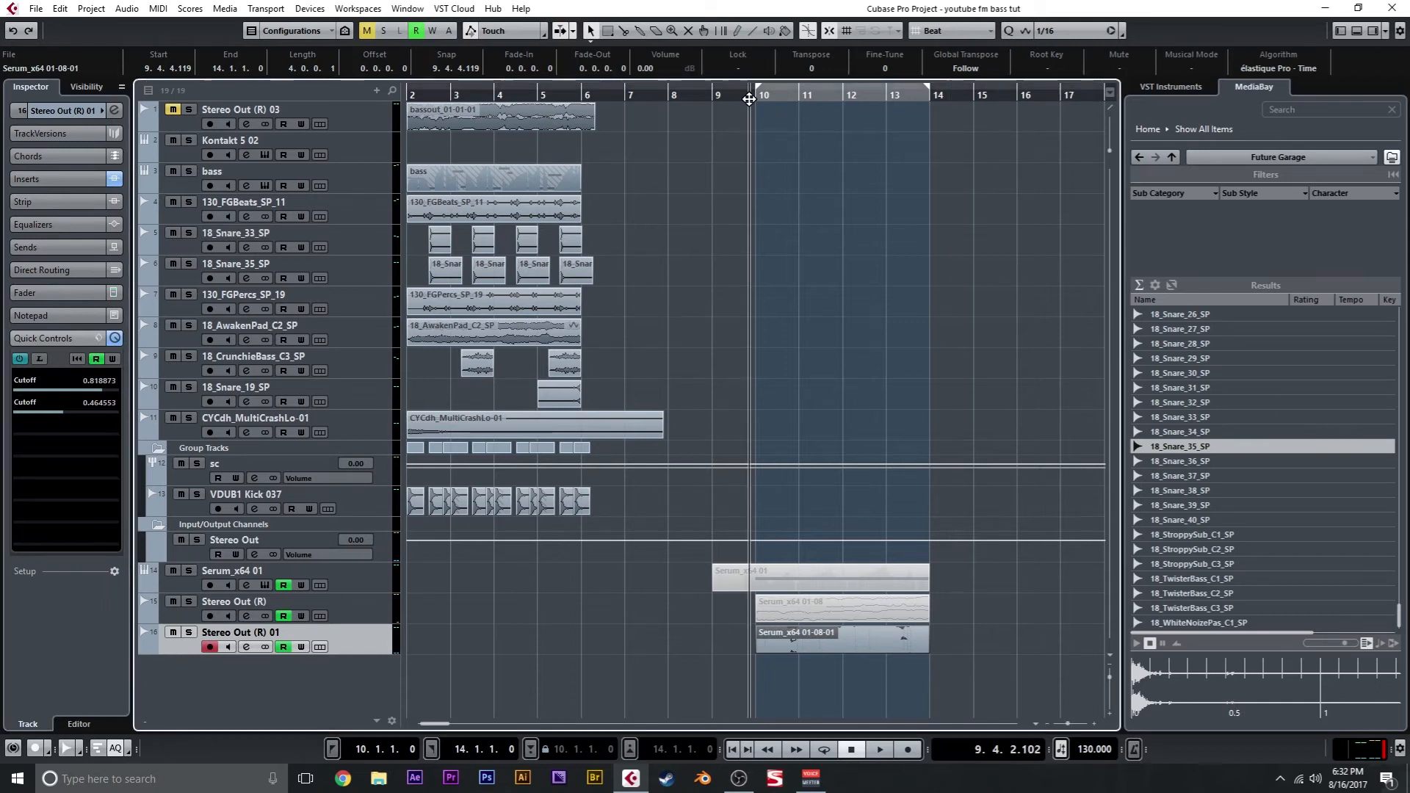
key(space)
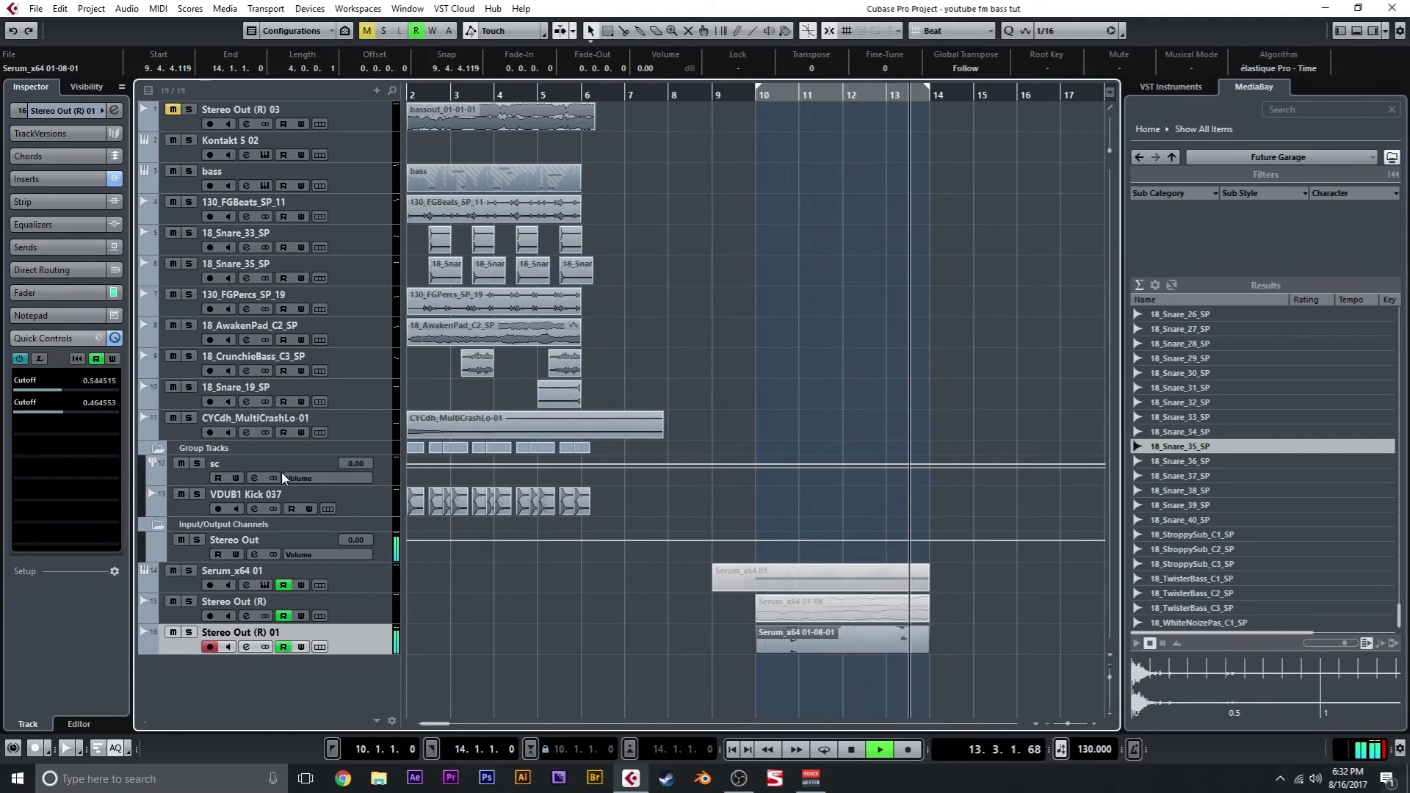
Step: Record a new automation pass for the second cutoff on Stereo Out (R) 01 from bar 9, and disable writing
key(w)
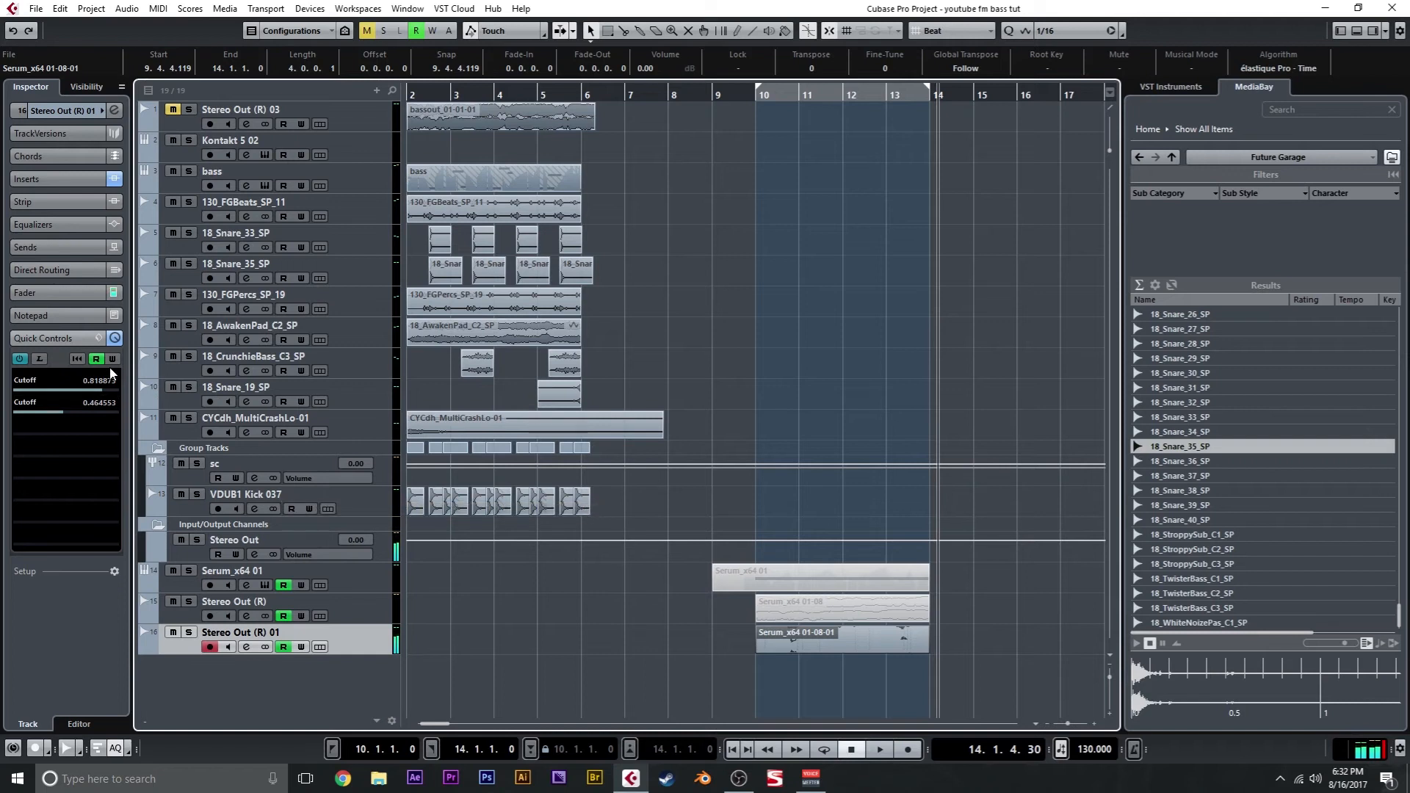
key(space)
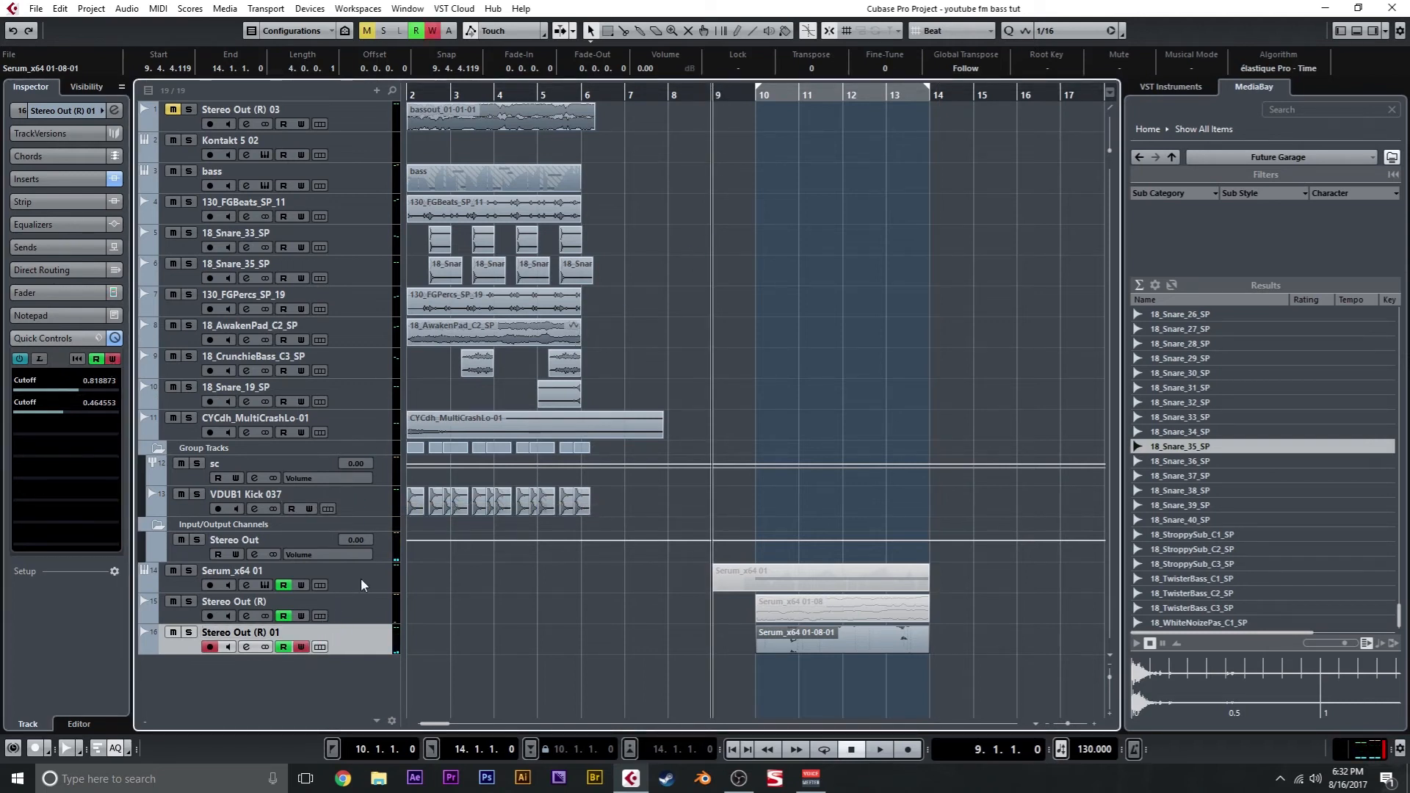
key(space)
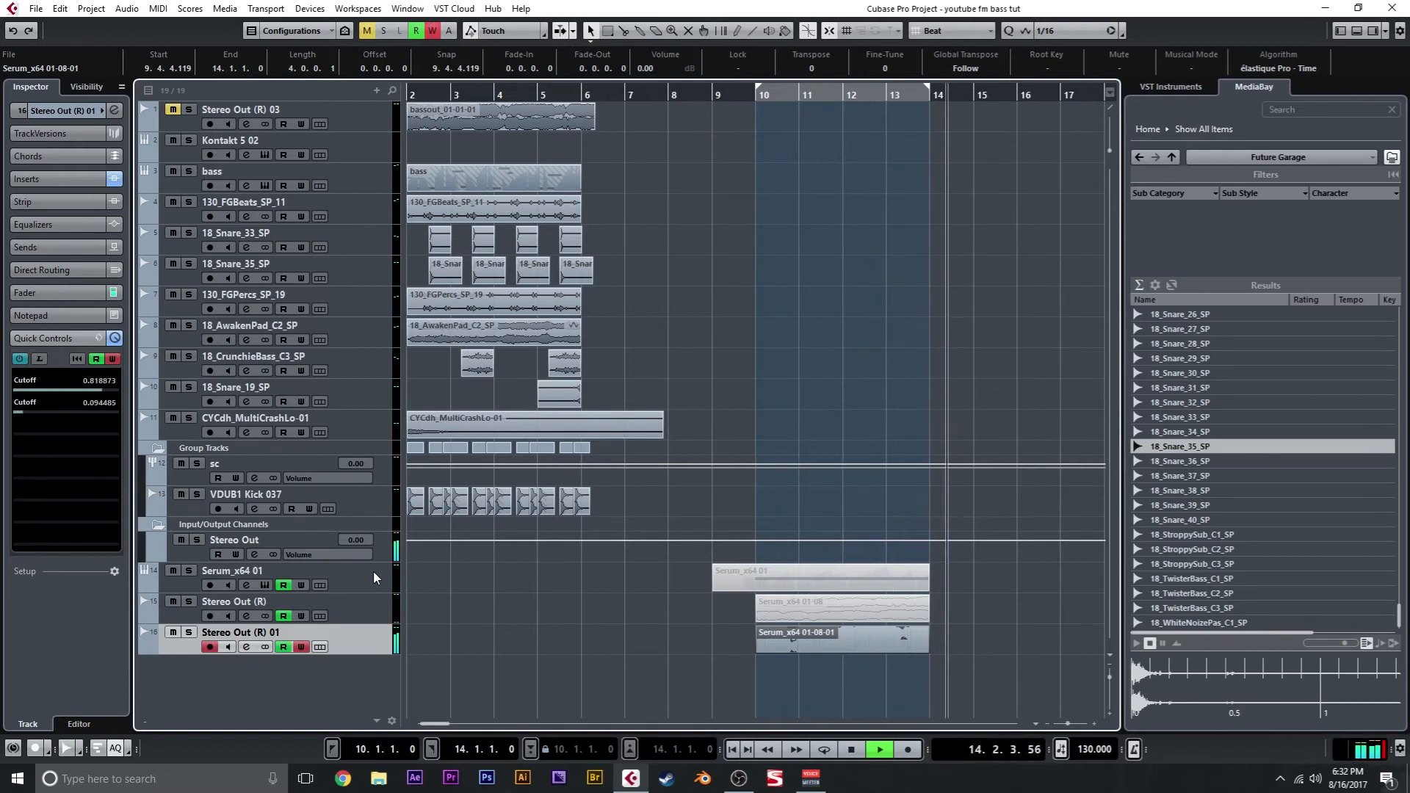
click(302, 649)
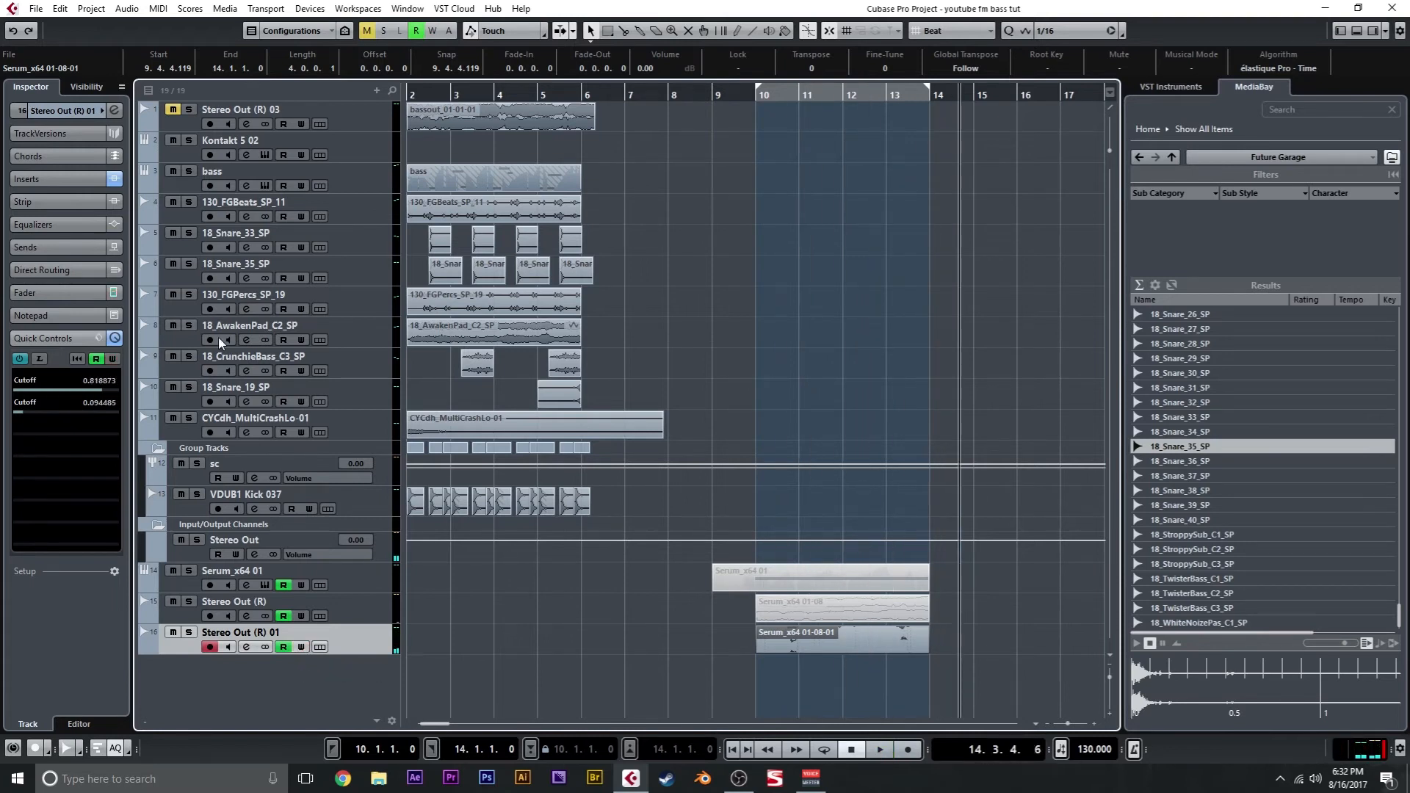
Step: Play the automated bass from bar 10 and render the Stereo Out (R) 01 event in place with the current settings
click(753, 99)
key(space)
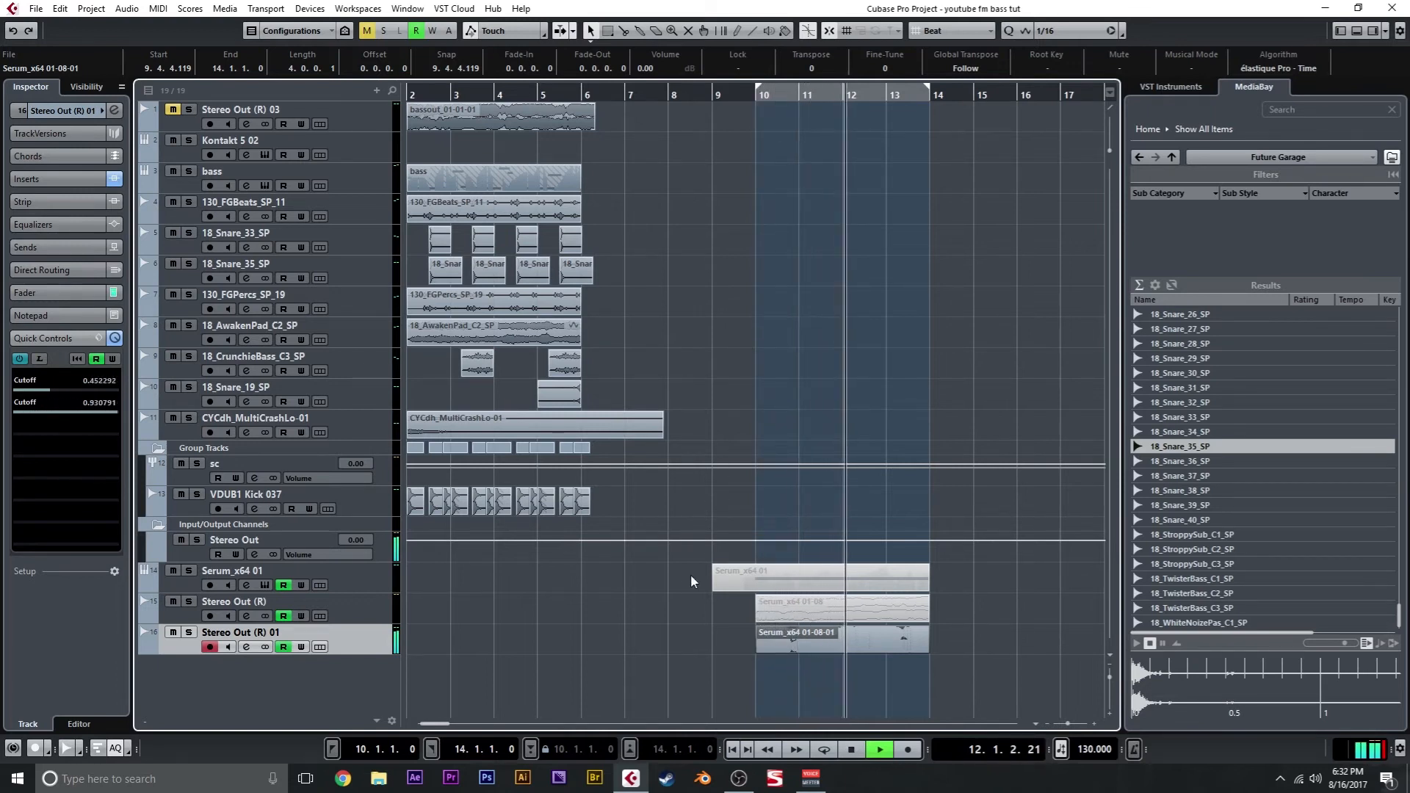
key(space)
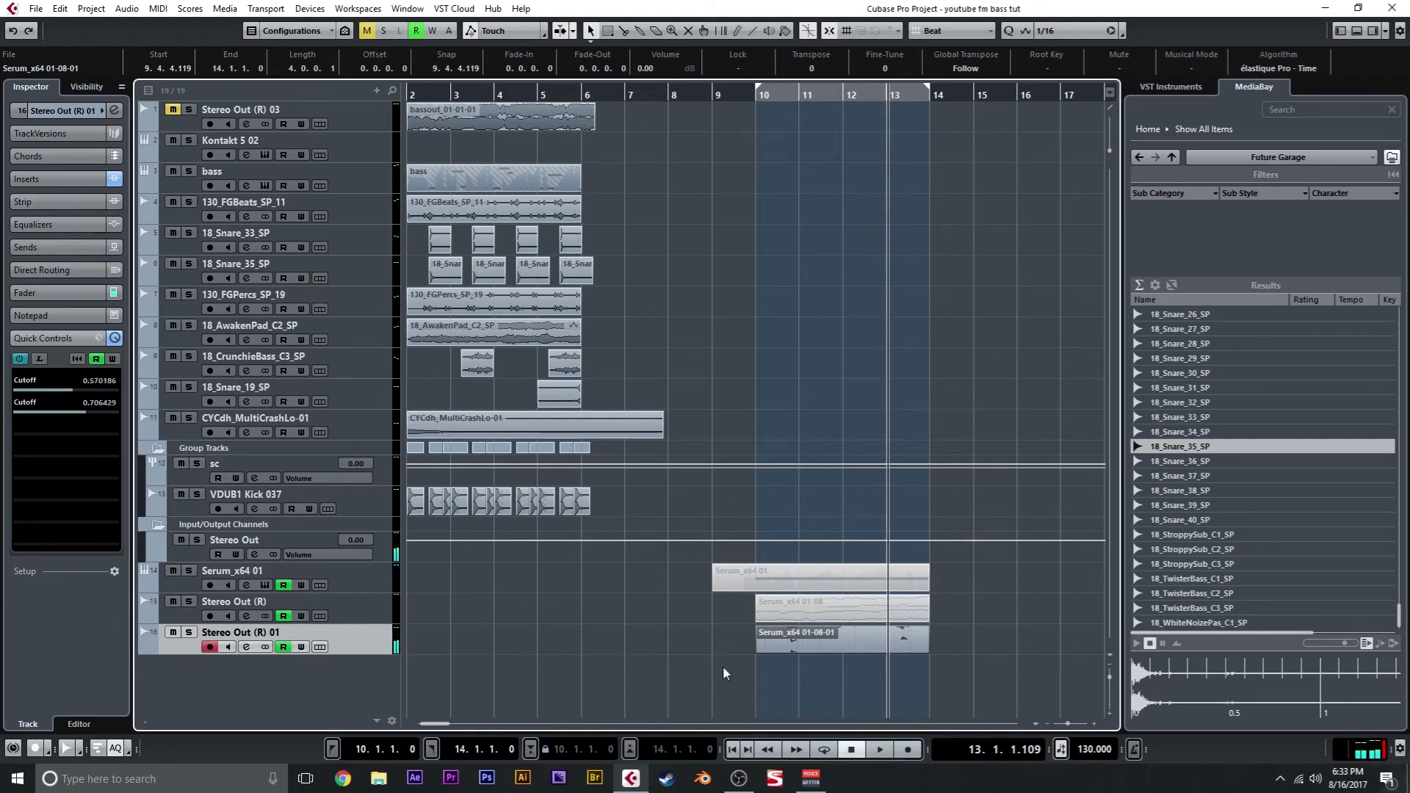
click(60, 10)
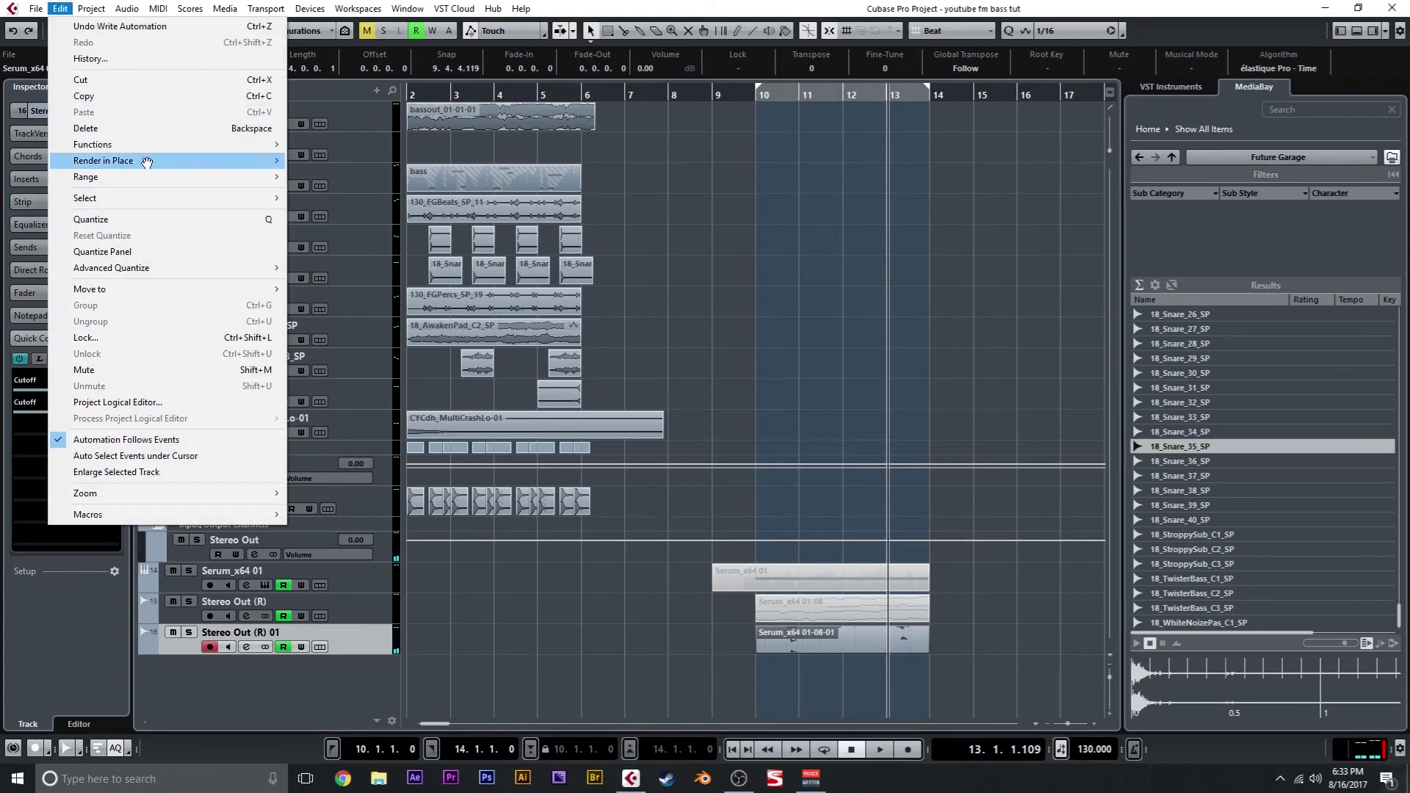
mouse_move(172, 161)
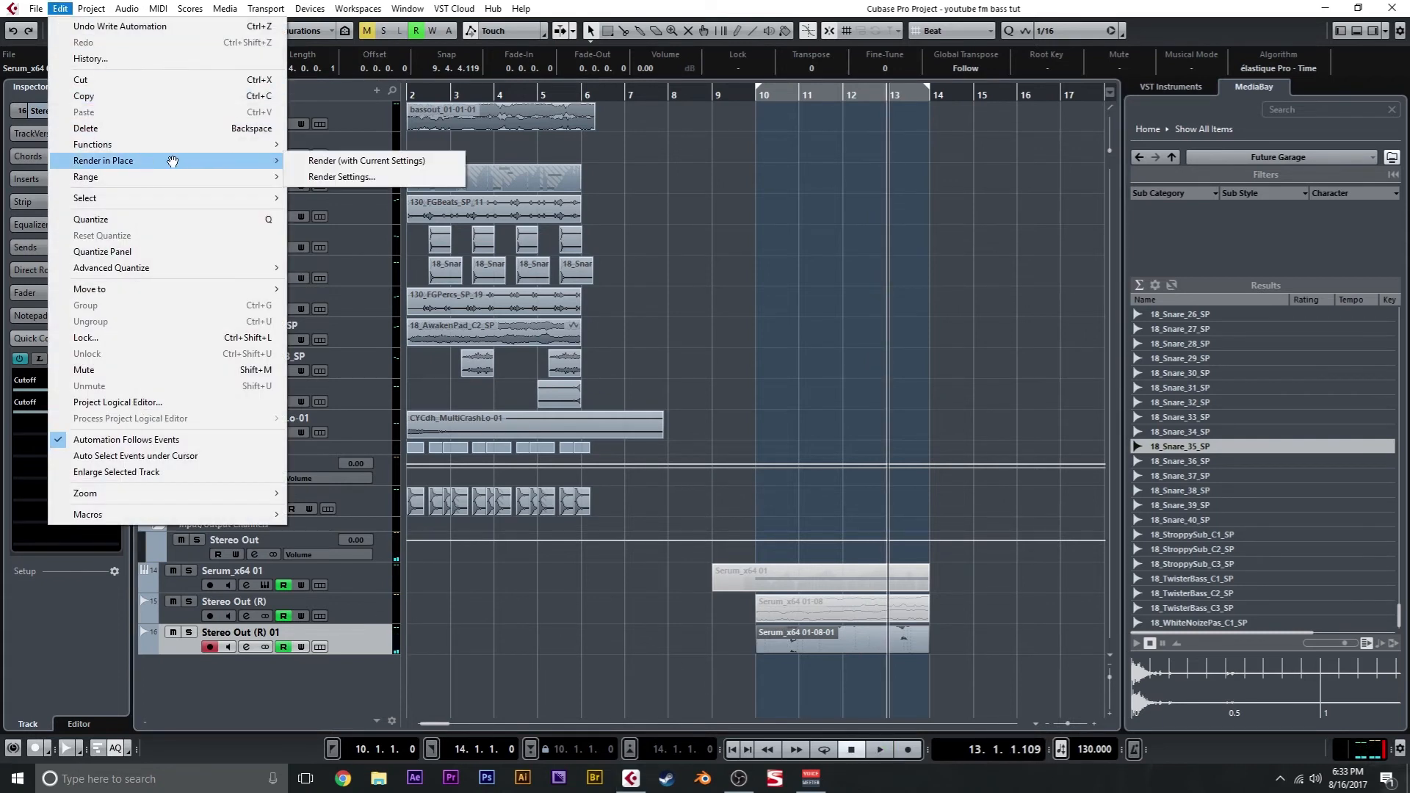
click(320, 161)
Step: Record first-cutoff automation on the Stereo Out (R) 02 track from bar 9 past bar 14, and disable writing
click(713, 96)
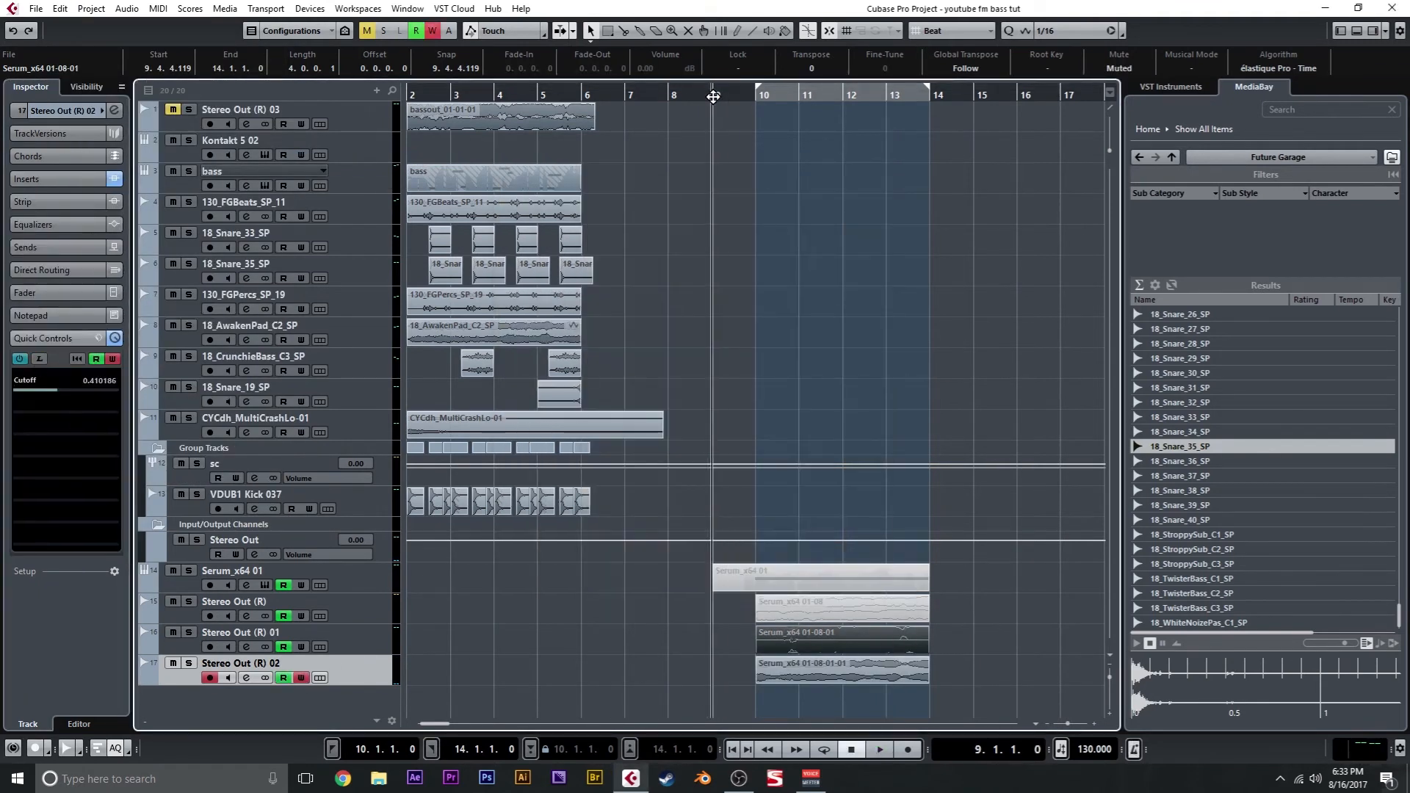
key(space)
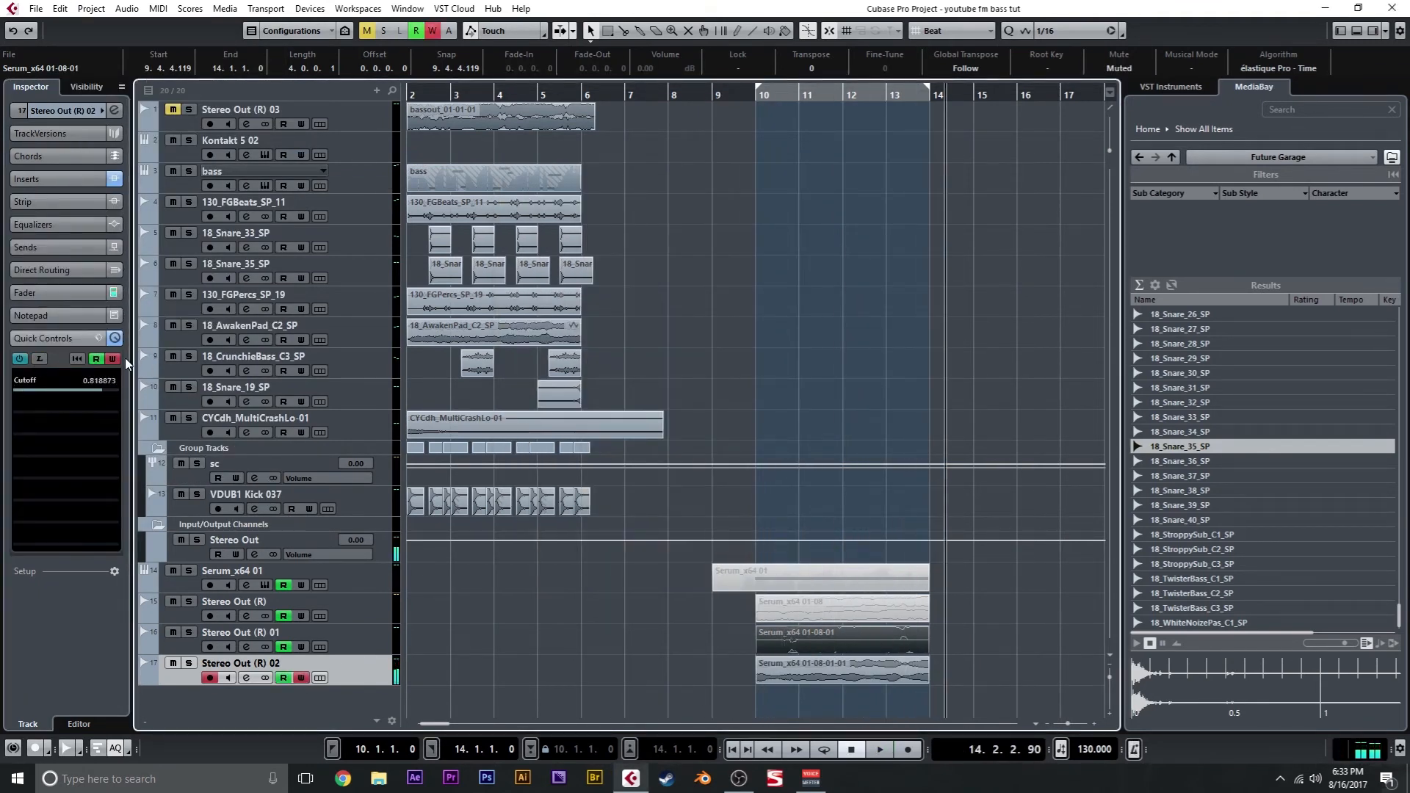
click(116, 359)
Step: Duplicate WOW2 into the fourth insert slot of Stereo Out (R) 02 and set the copy's filter type to High Pass 4 Pole
click(47, 184)
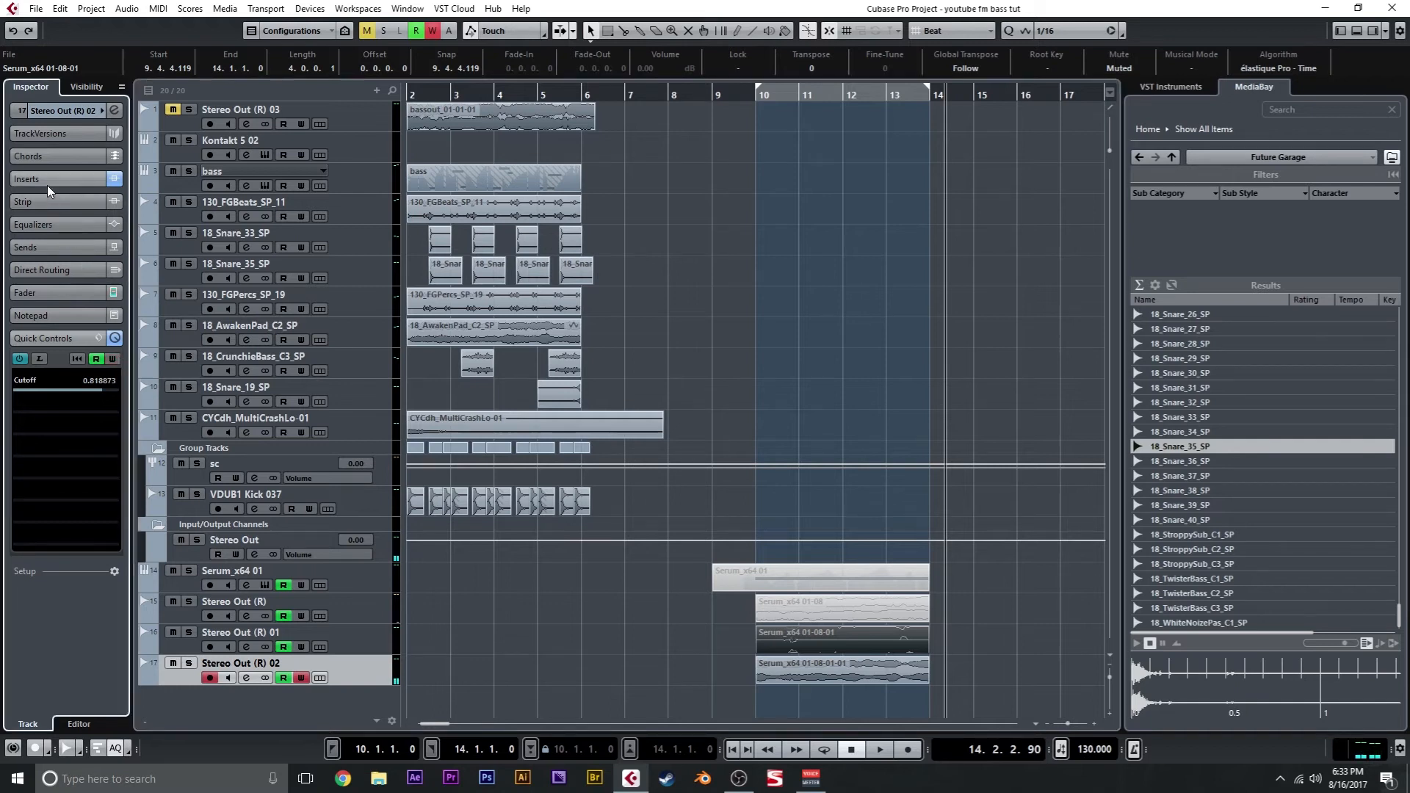
drag(94, 275, 91, 291)
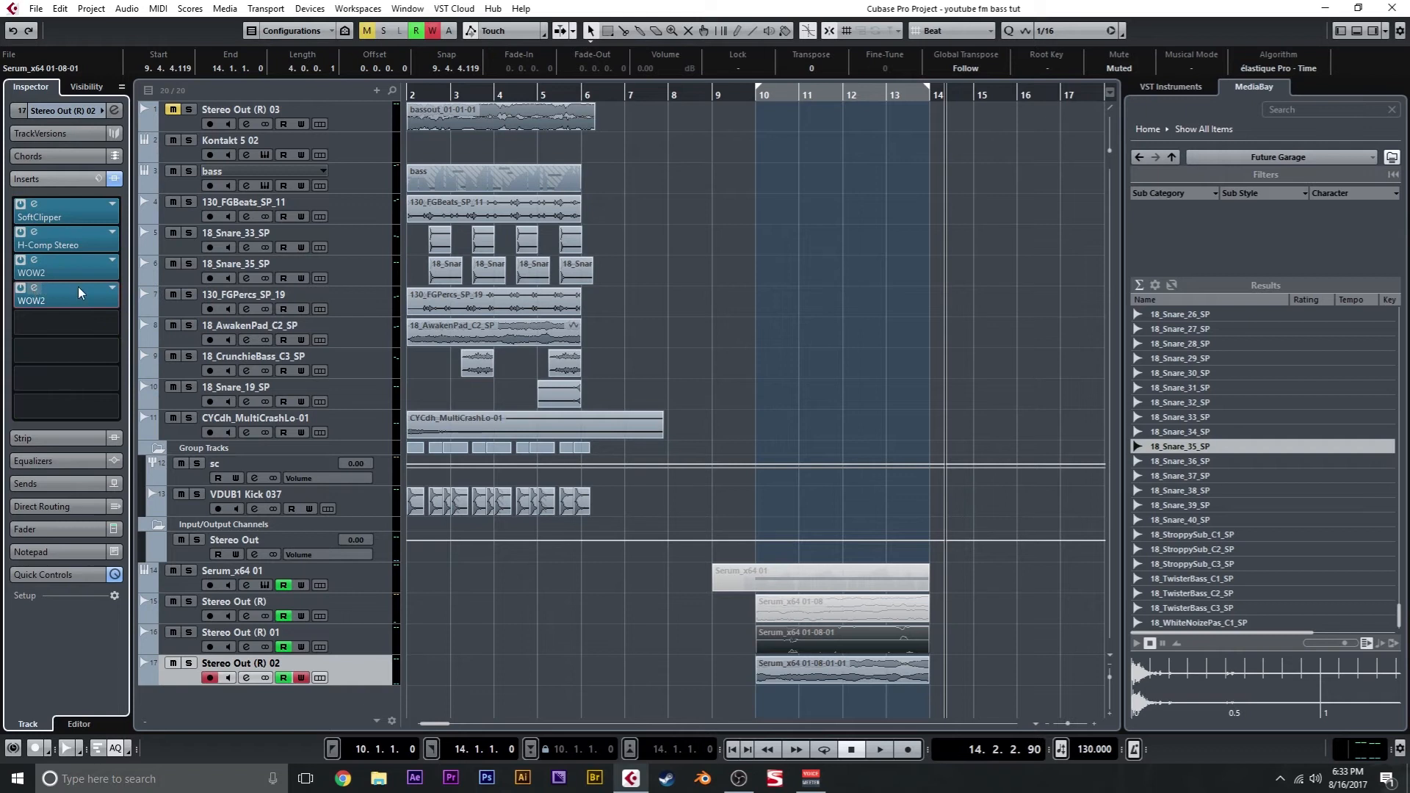
click(33, 288)
click(766, 270)
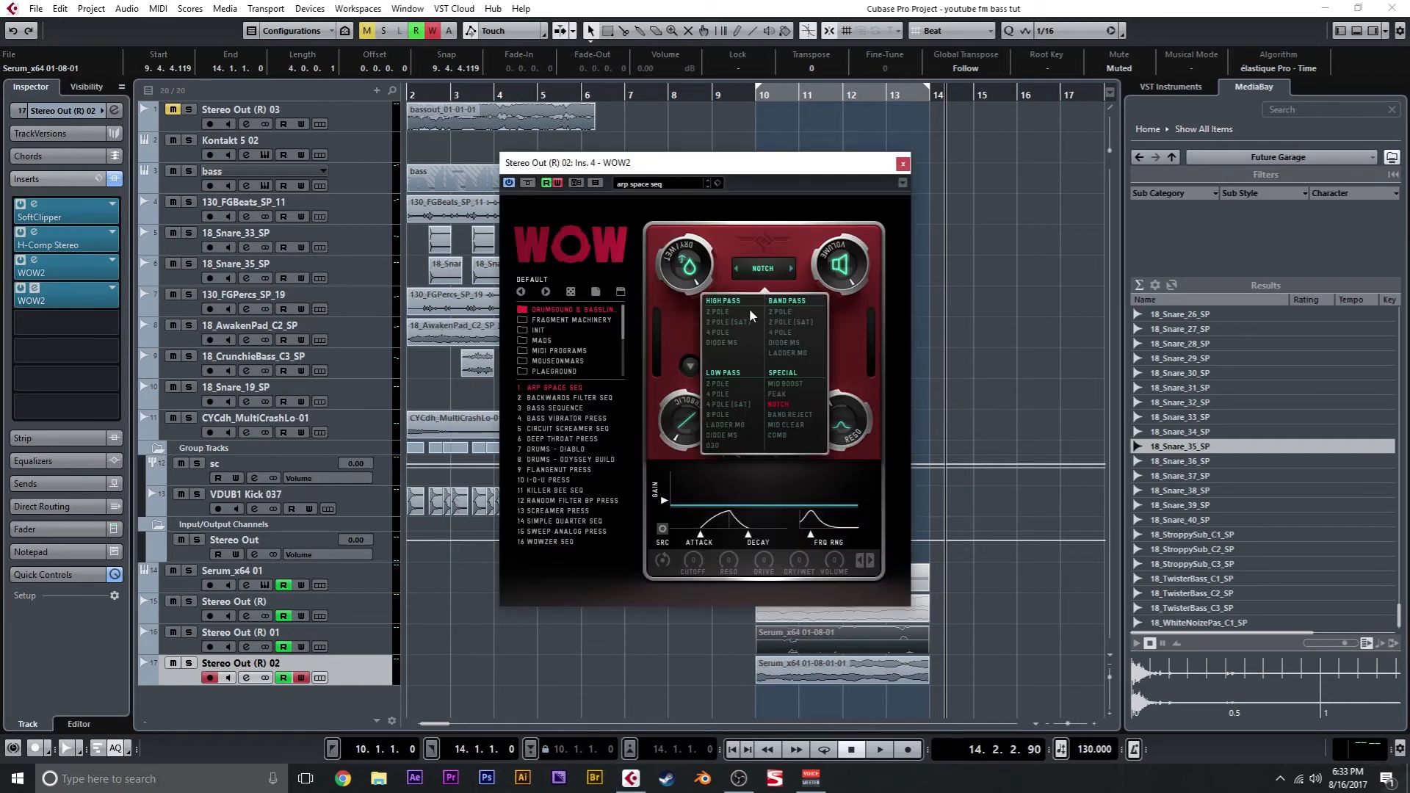
click(735, 329)
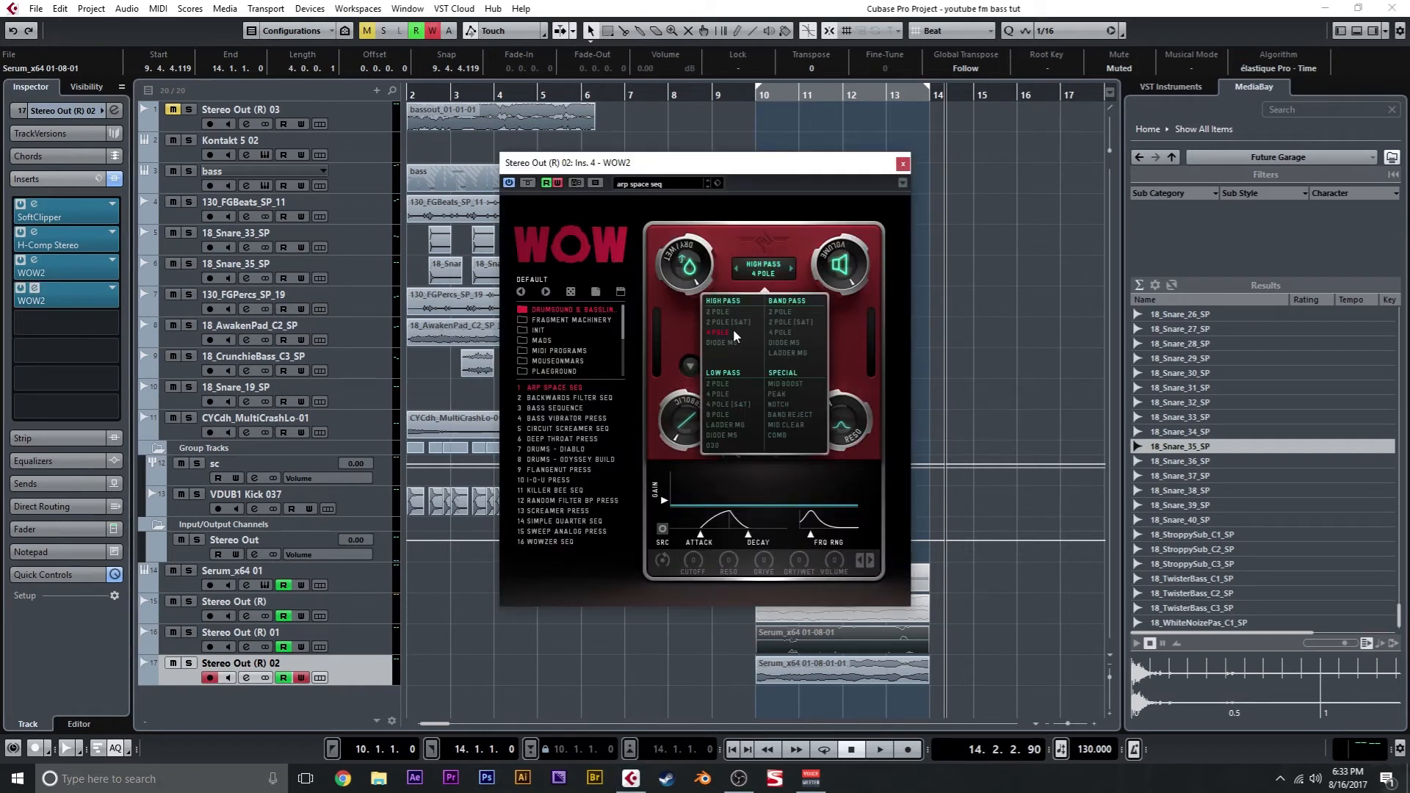
Step: Assign the duplicated WOW2's cutoff to the second quick control, change its filter type to Low Pass 4 Pole, and close the plugin
click(902, 166)
click(34, 288)
click(44, 575)
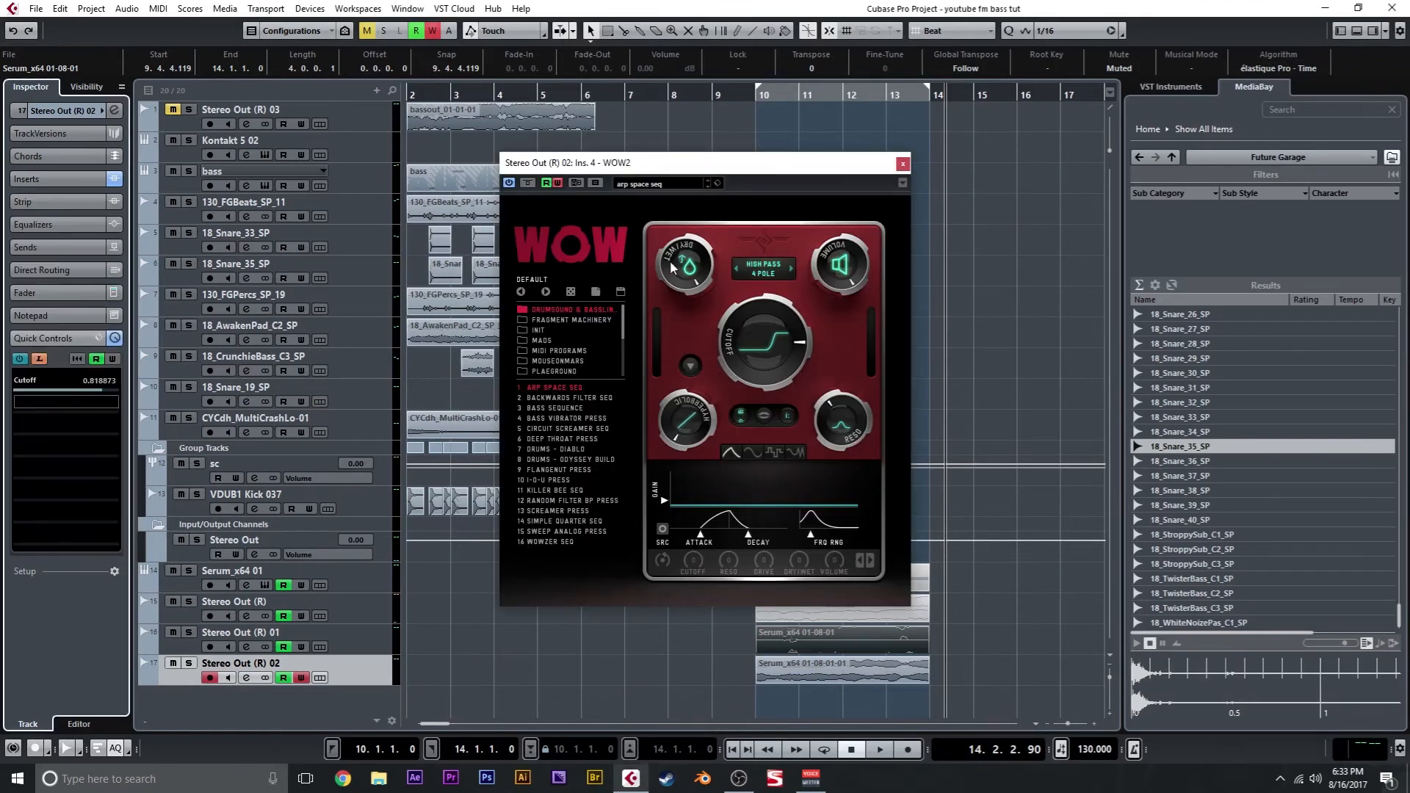
click(301, 678)
click(764, 270)
click(727, 396)
click(903, 164)
Step: Record automation for the second cutoff on Stereo Out (R) 02 from bar 9 past bar 14, and disable writing
click(722, 94)
click(713, 94)
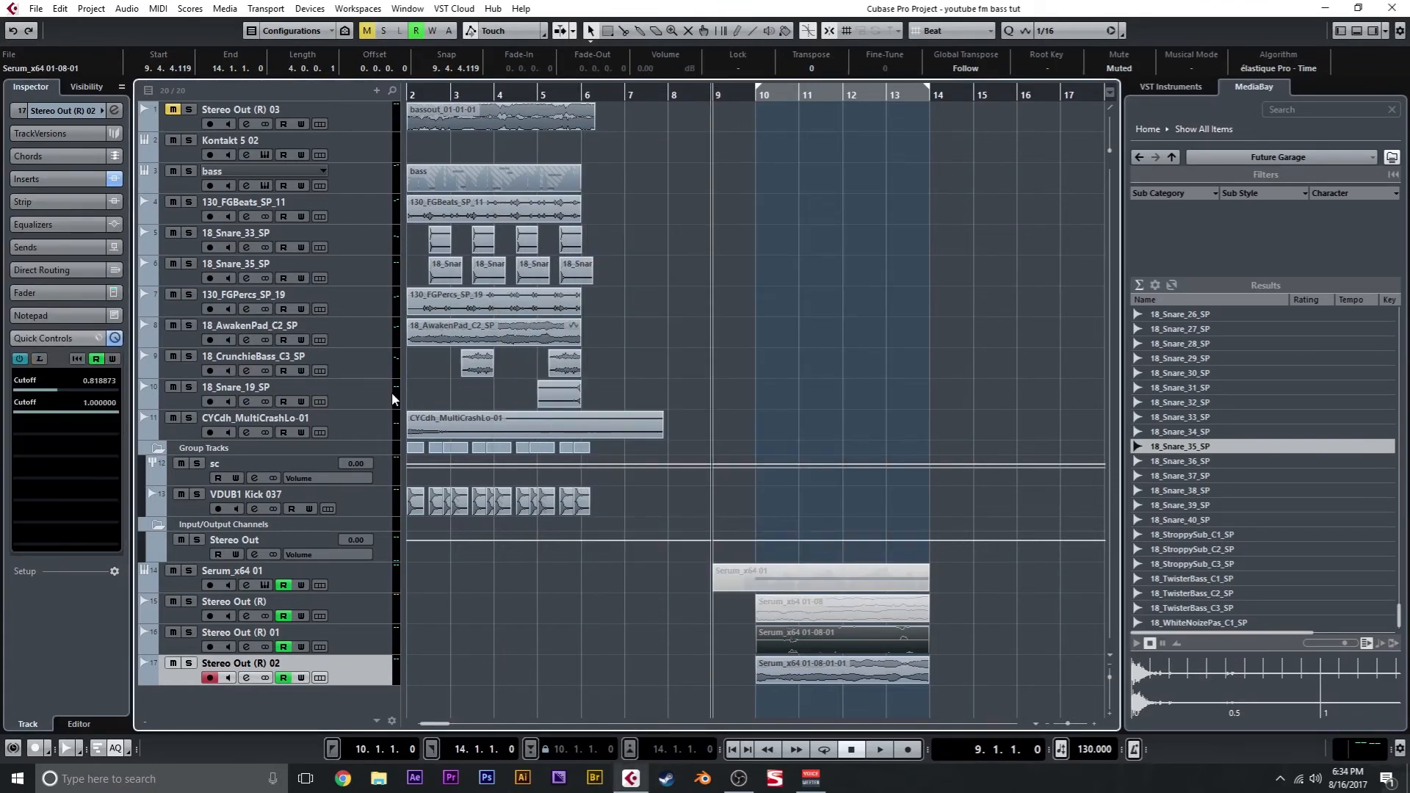
click(301, 678)
key(space)
key(space)
click(301, 678)
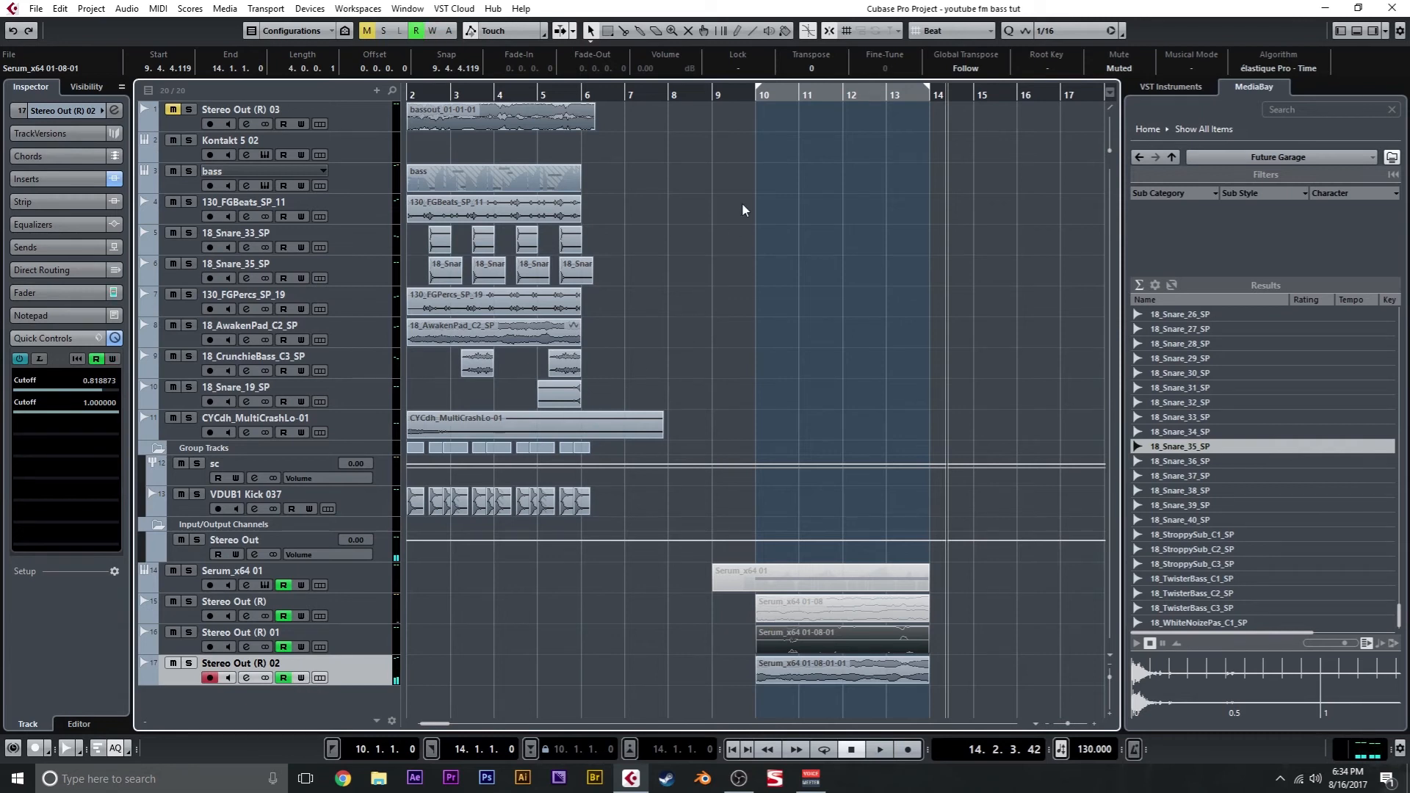
Step: Play back the double-filtered bass on Stereo Out (R) 02 from bar 10
click(756, 95)
key(space)
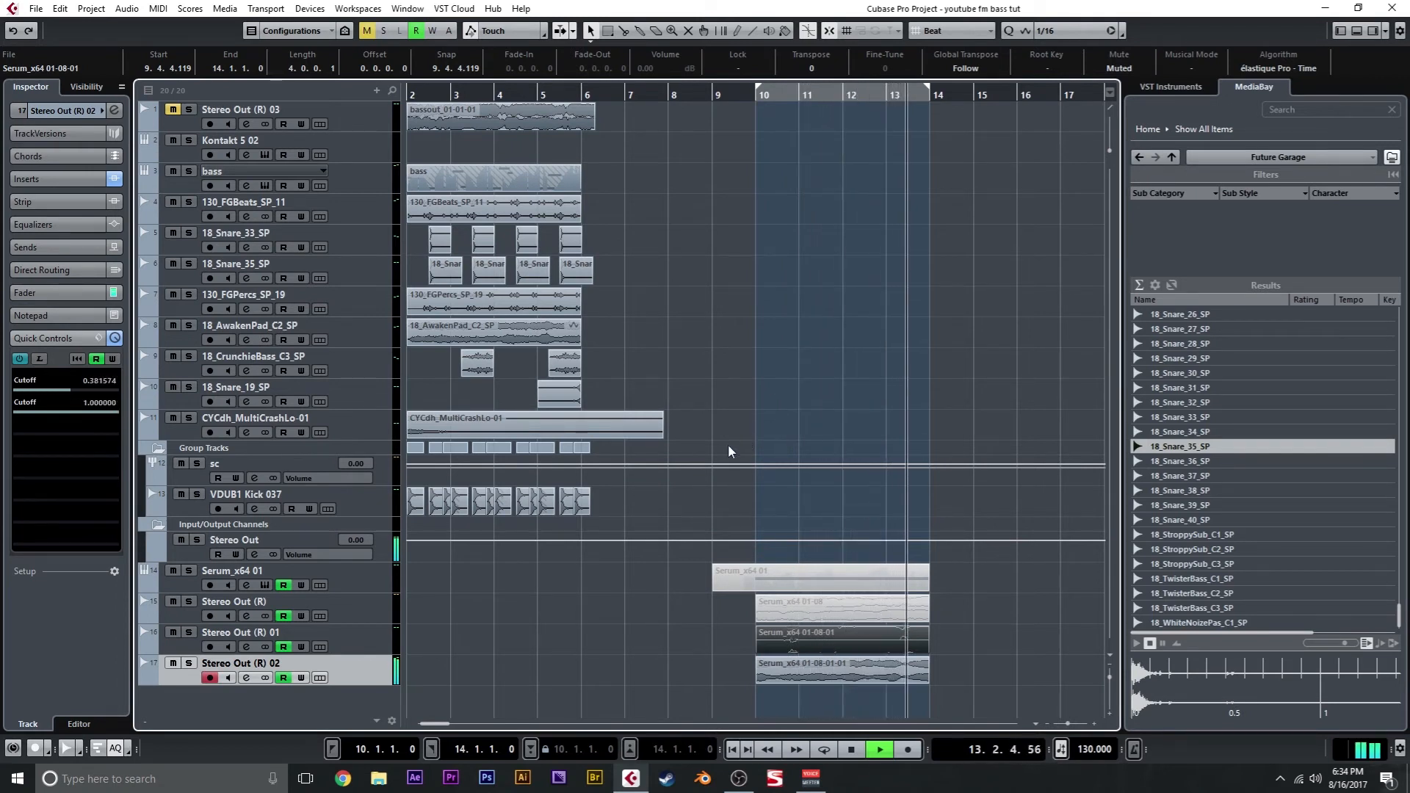
key(space)
Step: Select the audio event on Stereo Out (R) 02 and render it in place with the current settings
click(377, 570)
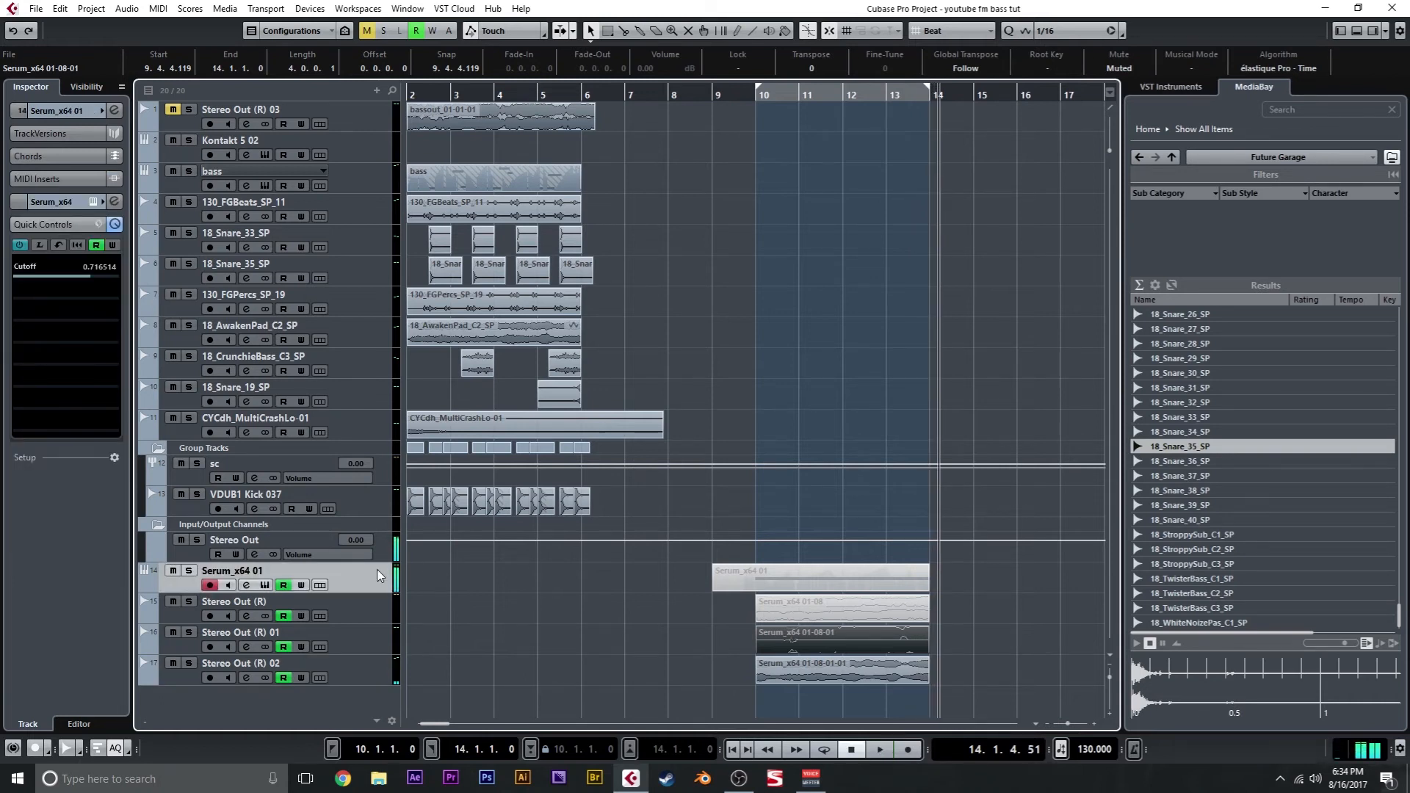
click(340, 658)
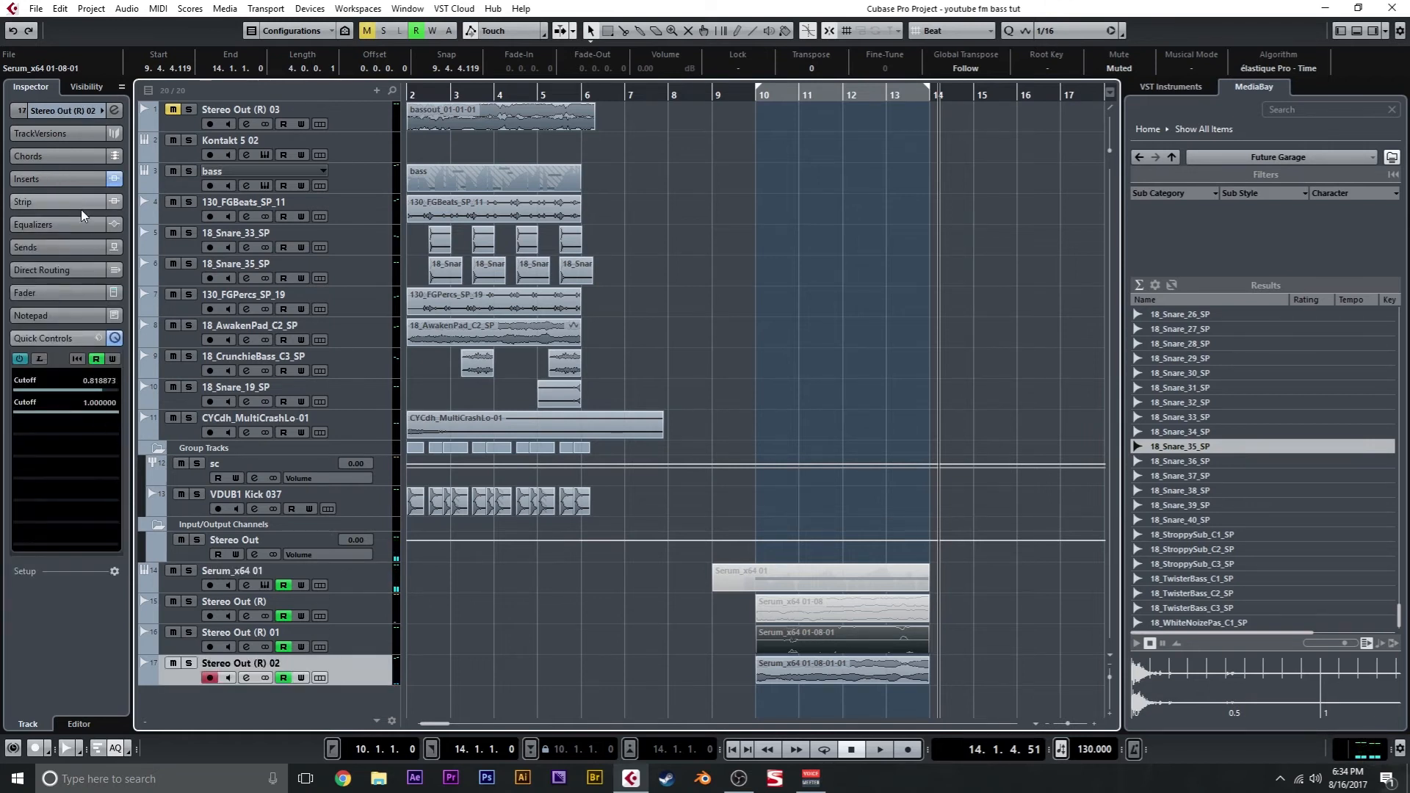
click(793, 665)
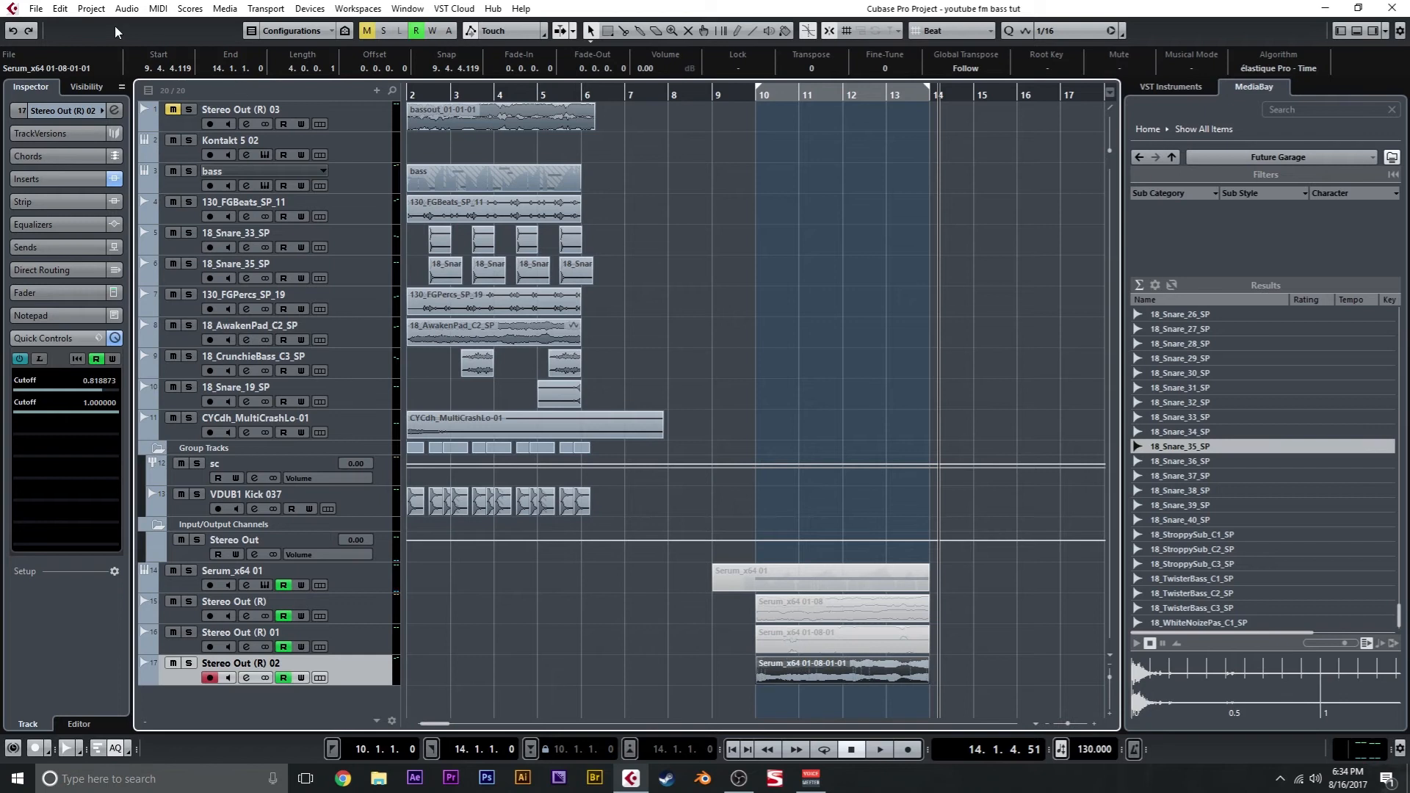
click(61, 8)
click(367, 160)
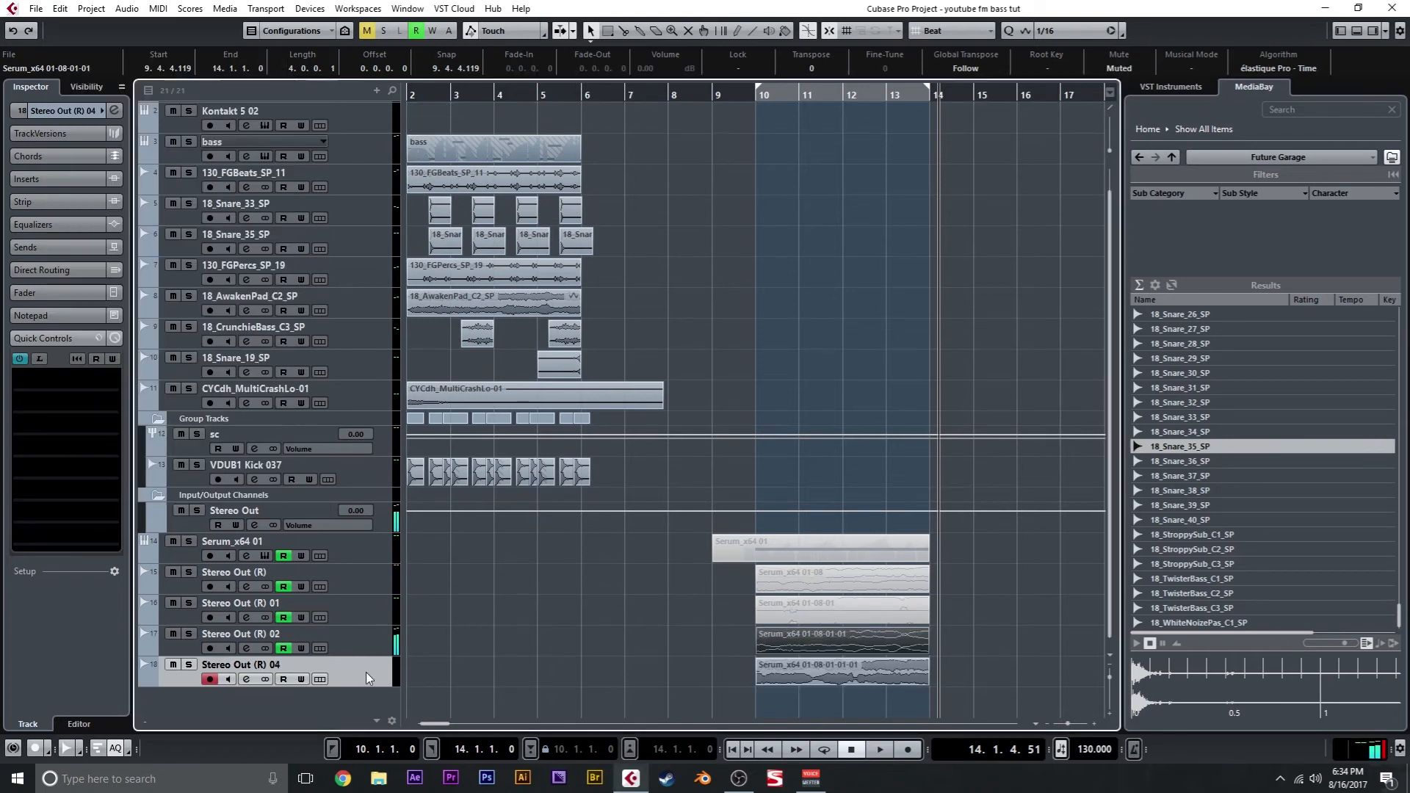
Step: Add the H-Comp Stereo compressor as the first insert on Stereo Out (R) 04 and close its window
click(62, 180)
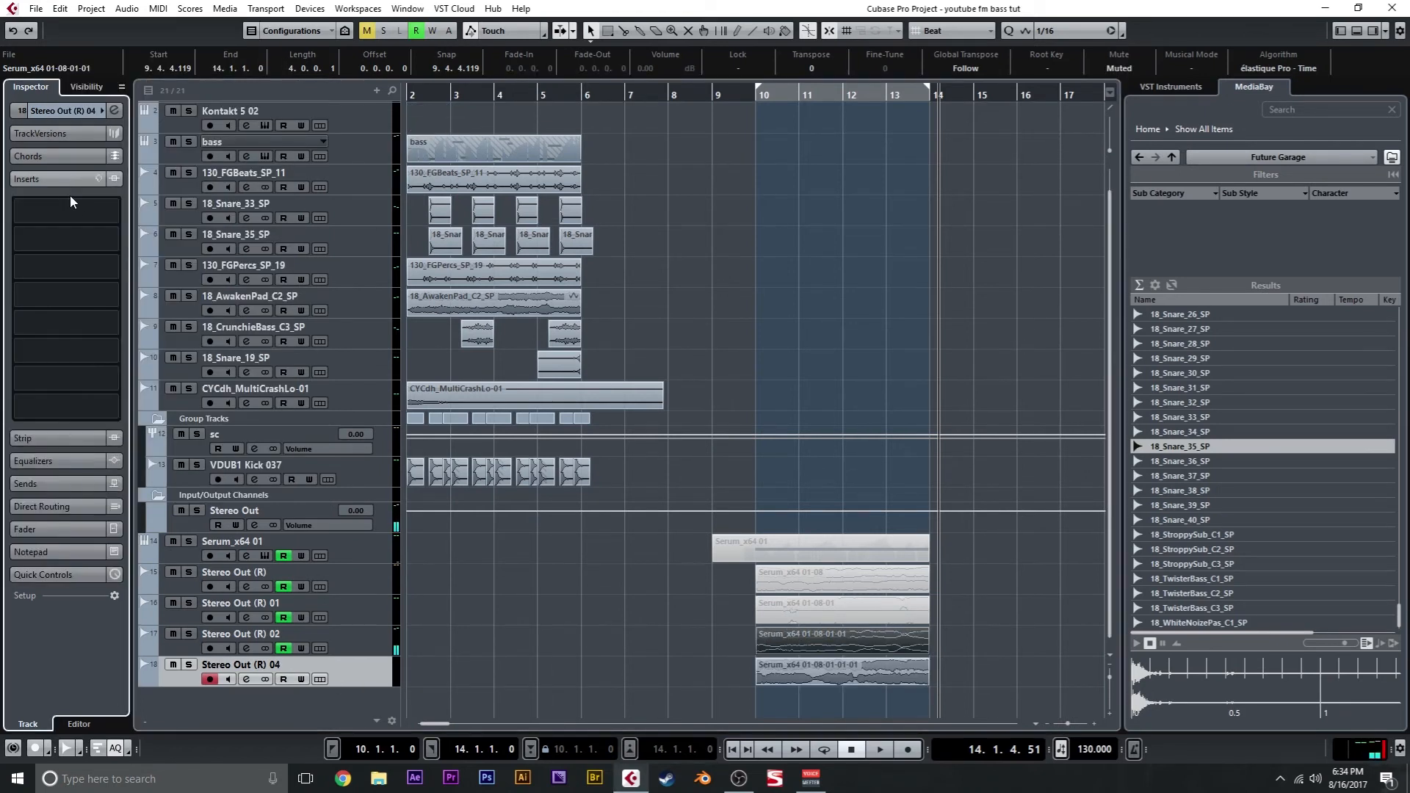
click(110, 210)
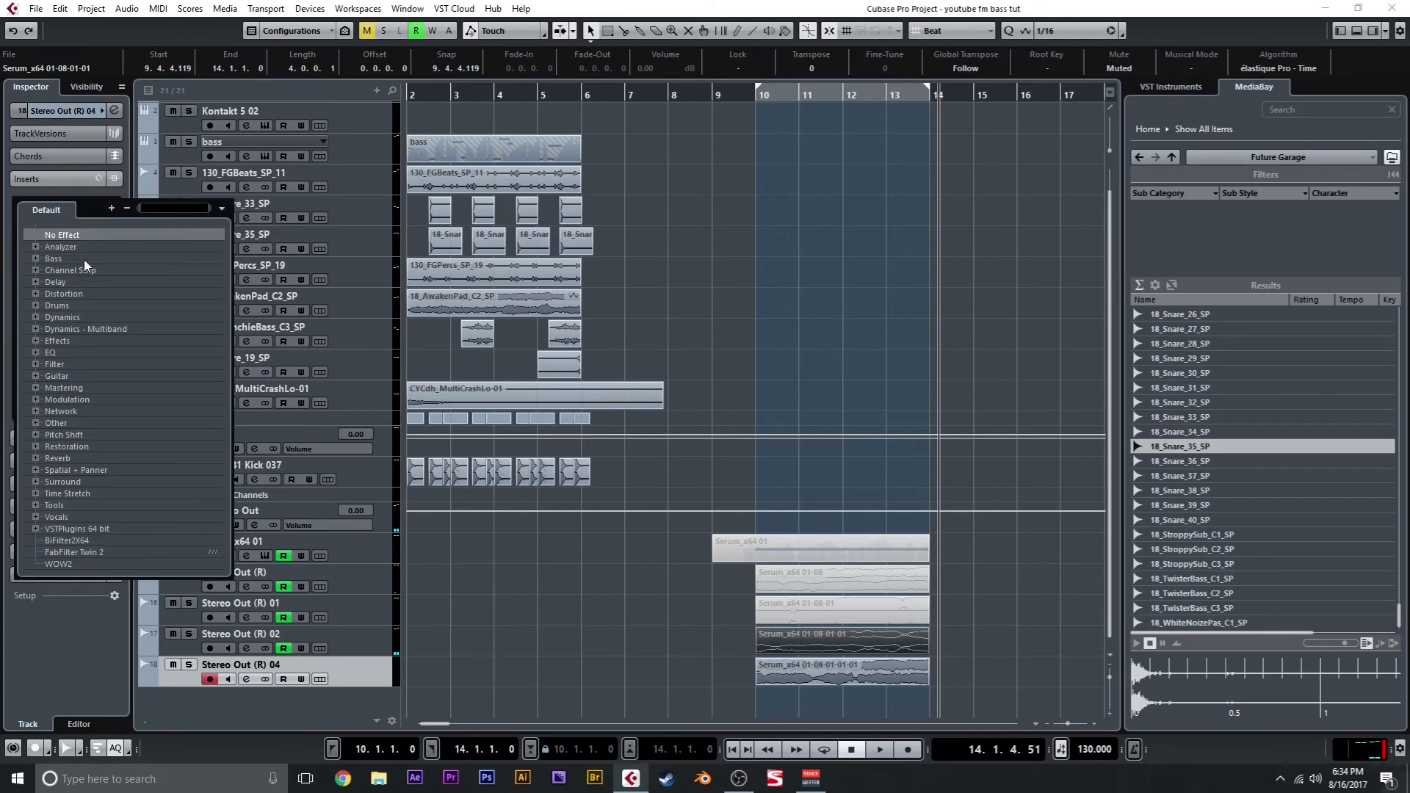
click(41, 315)
scroll(72, 367, down, 5)
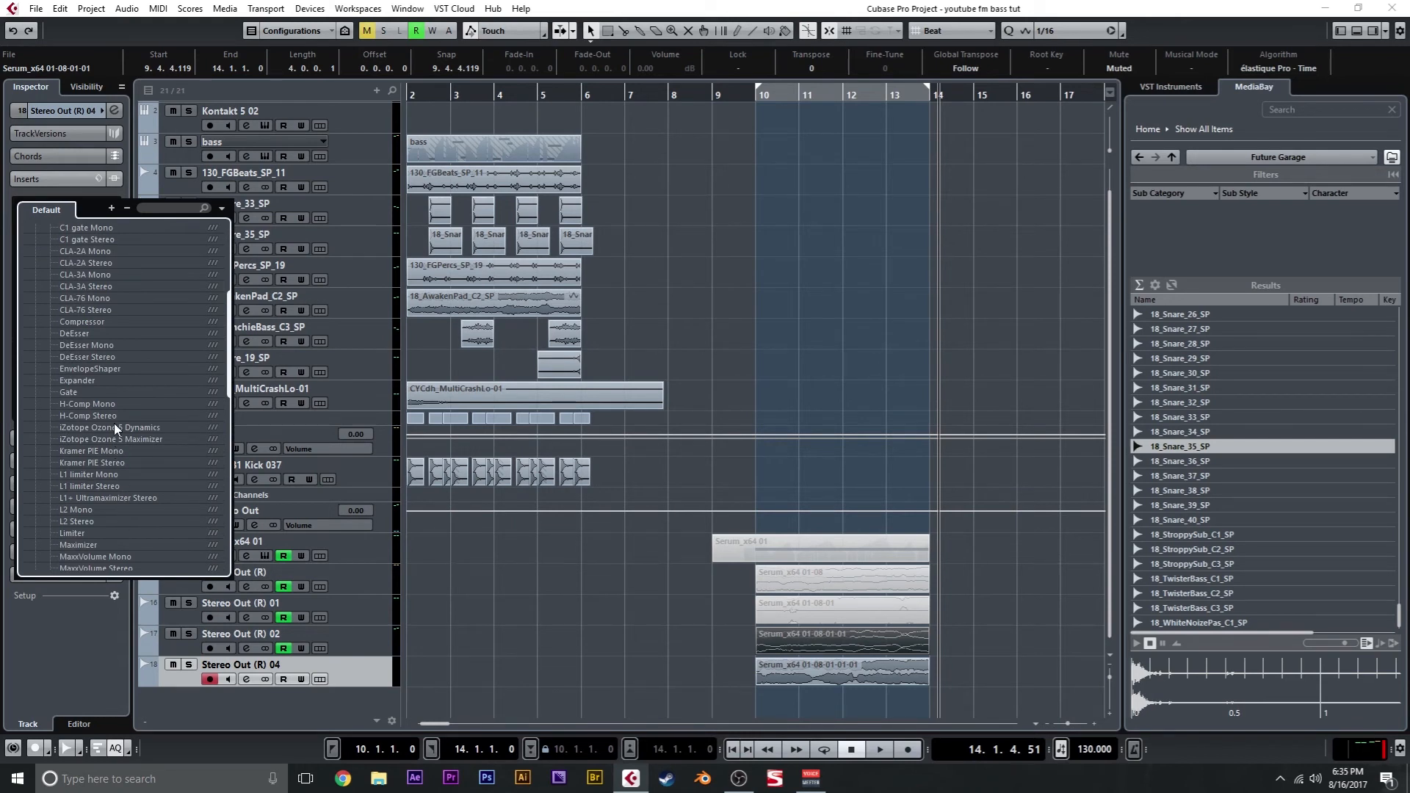
click(113, 416)
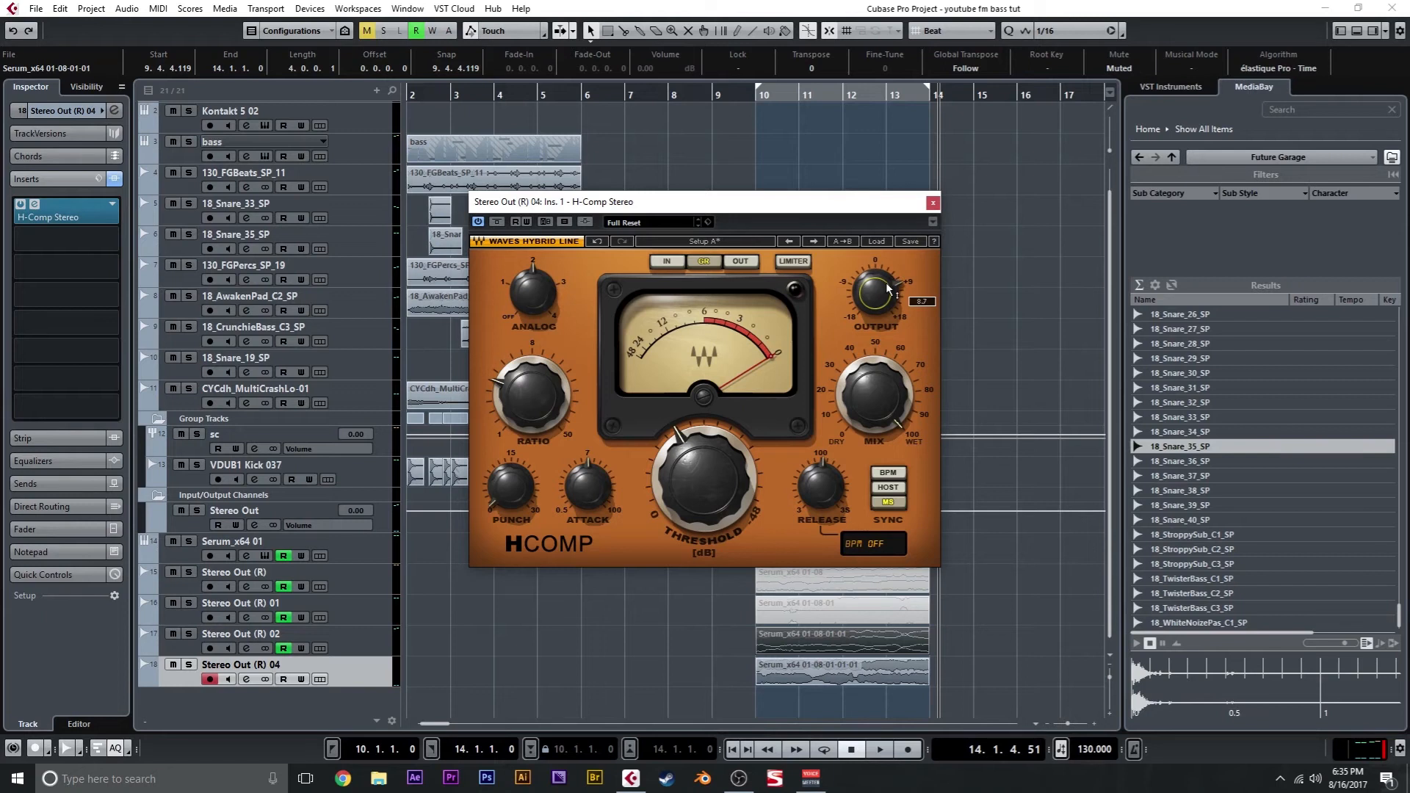
click(933, 203)
Step: Load VST Bass Amp in the second insert slot of Stereo Out (R) 04 and show its amplifier models
click(103, 241)
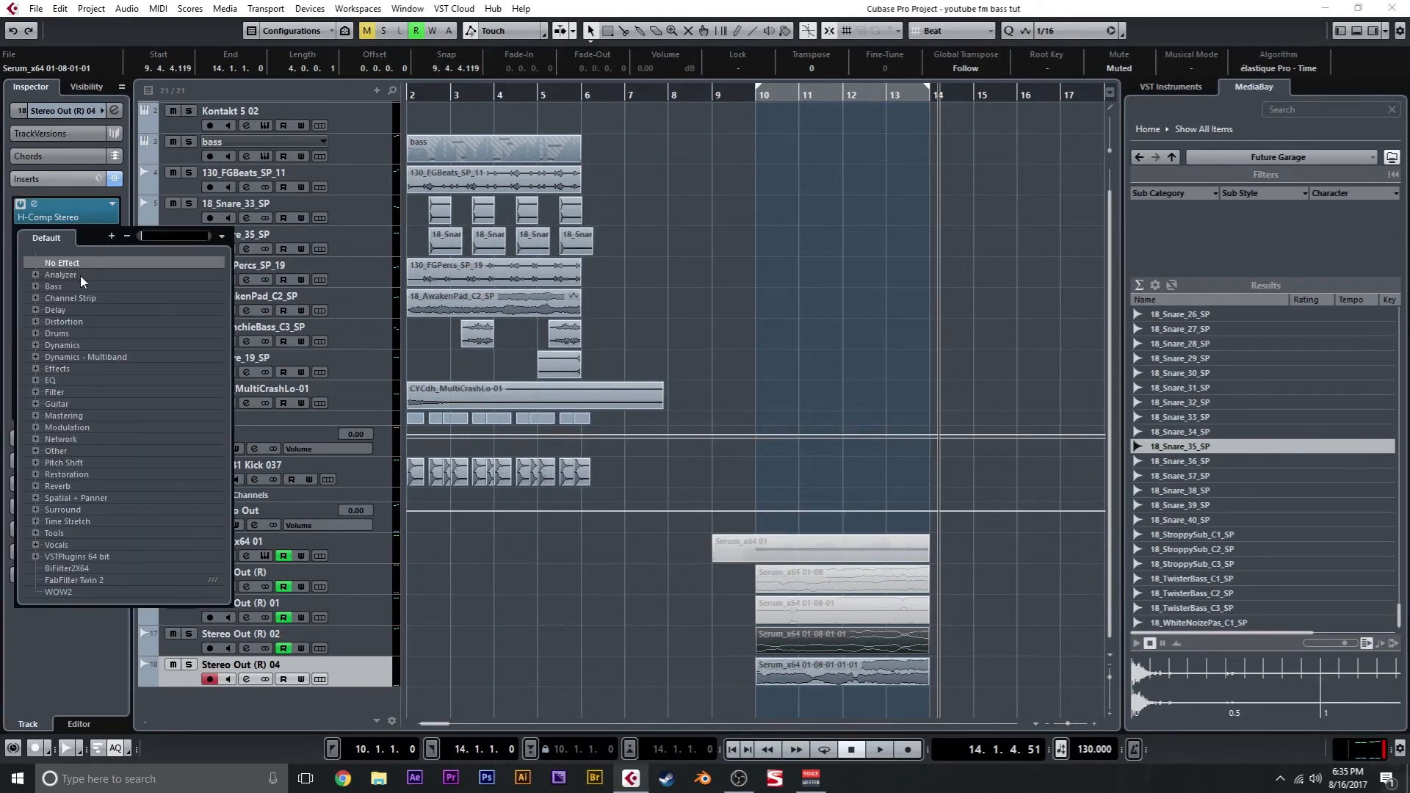
click(35, 322)
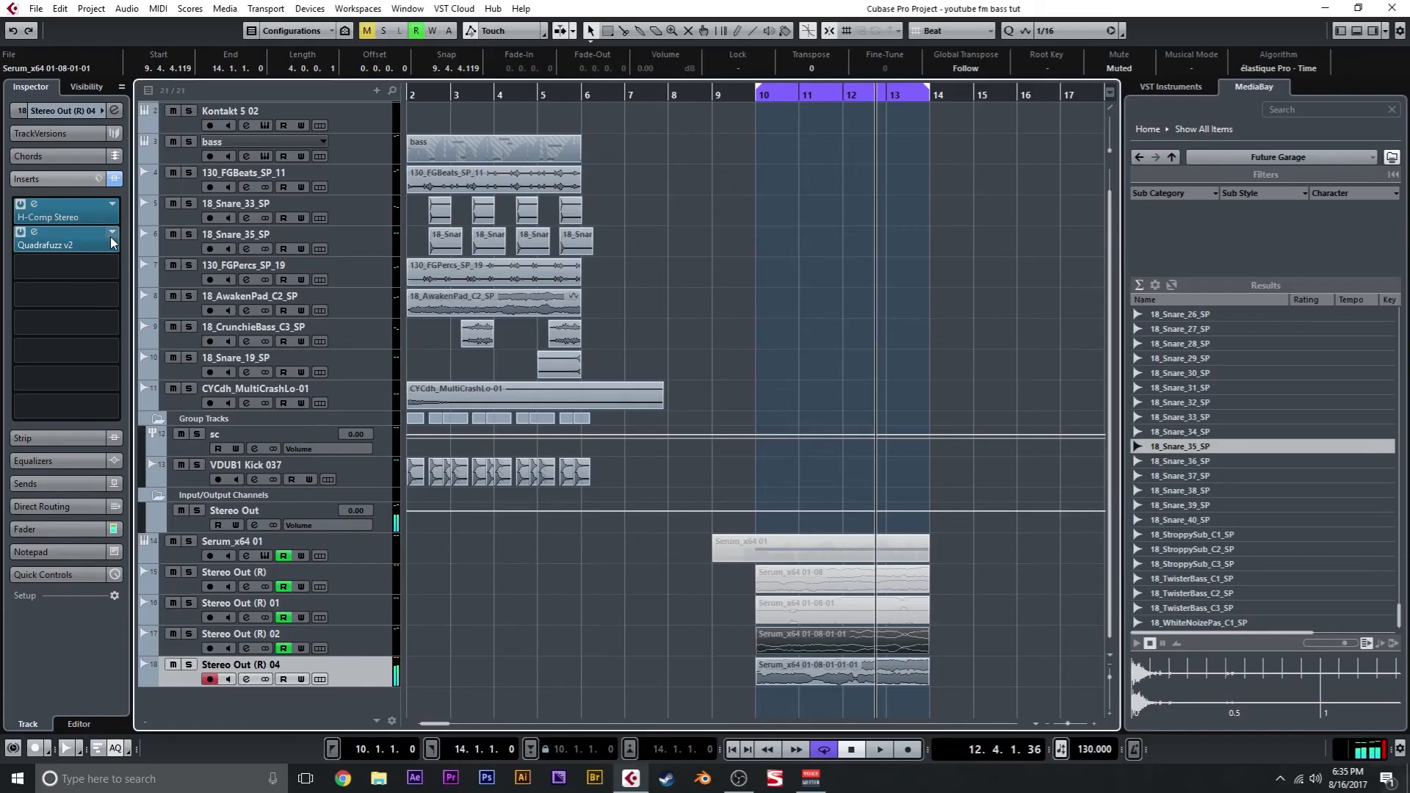
click(110, 238)
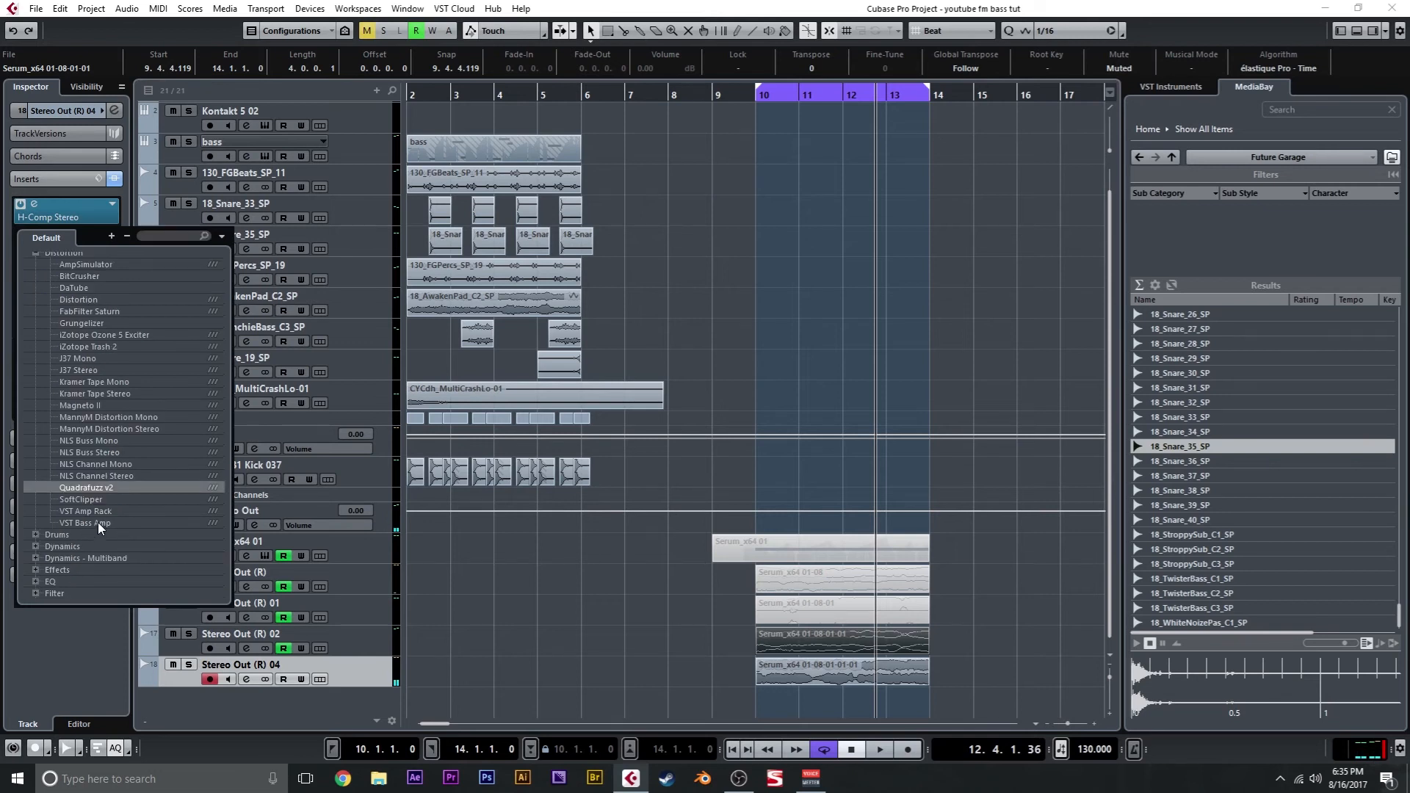
click(98, 523)
click(673, 413)
click(520, 236)
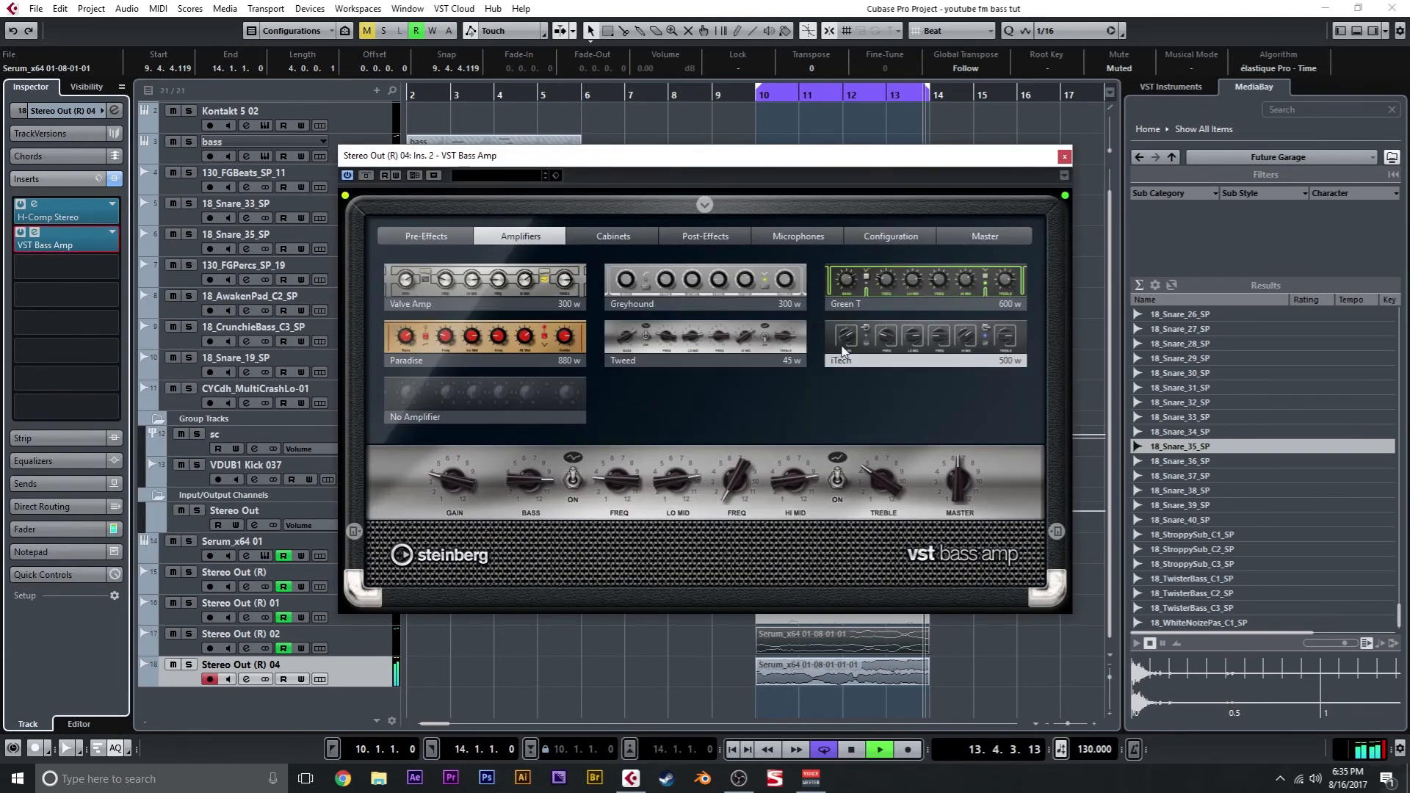
Step: Audition the bass through VST Bass Amp from bar 10 and close the plugin window
key(space)
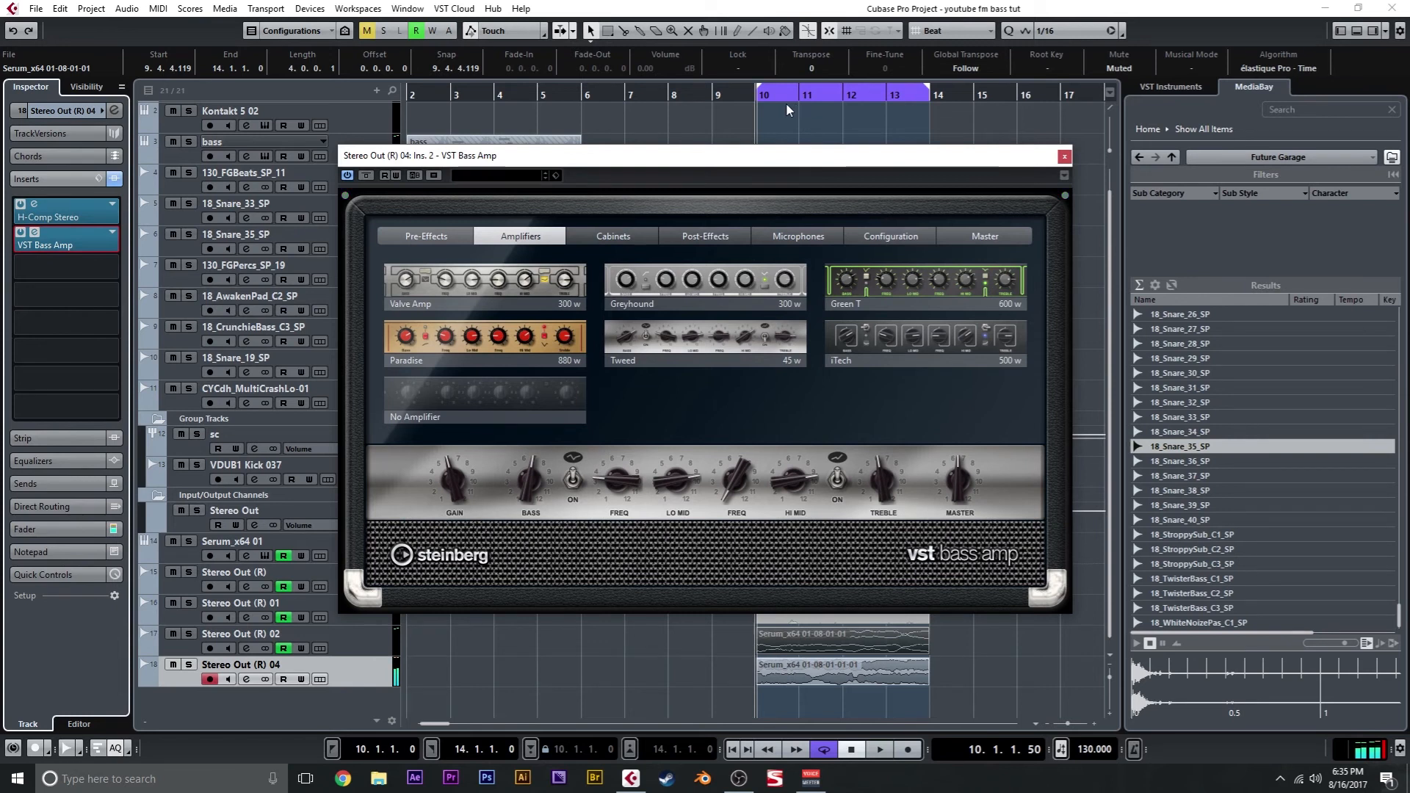
key(space)
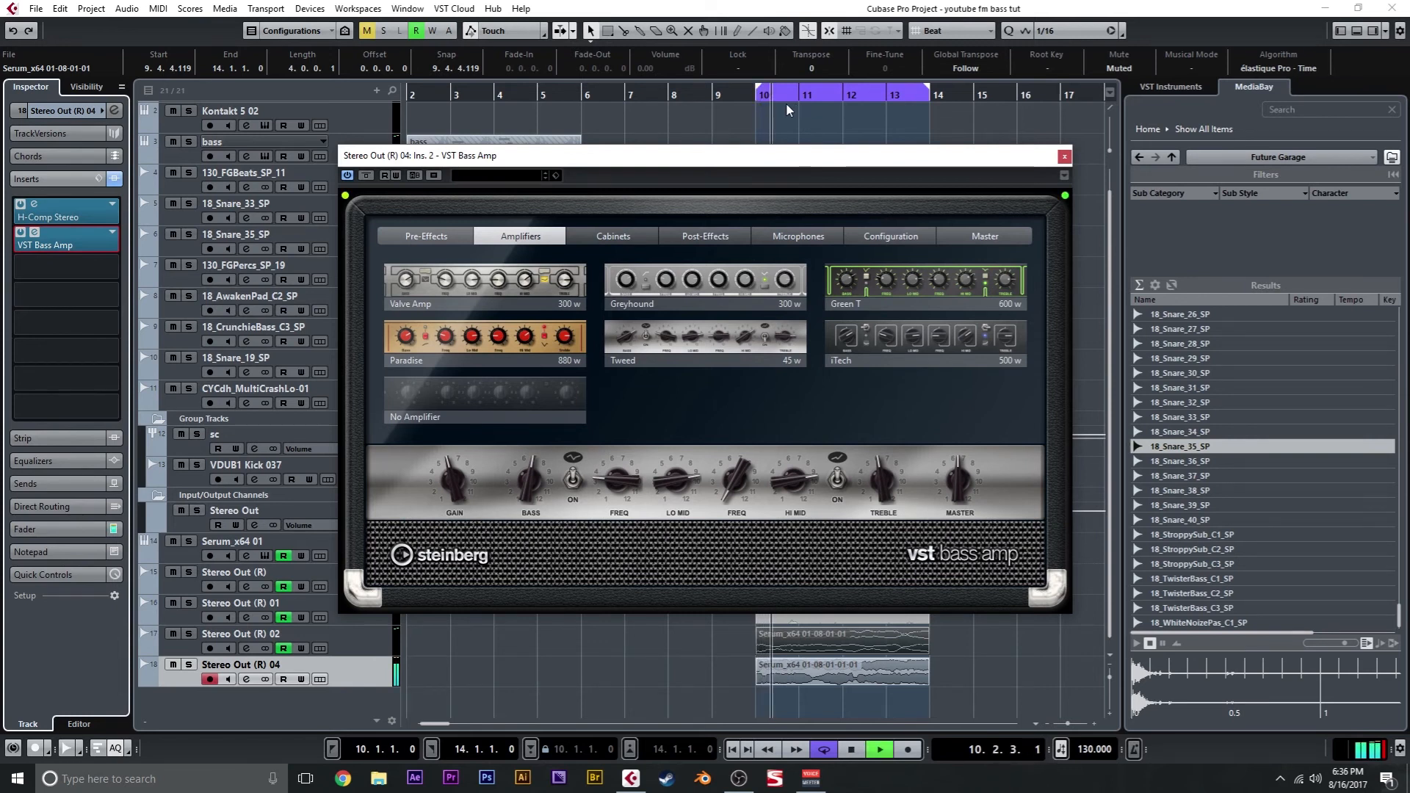
key(space)
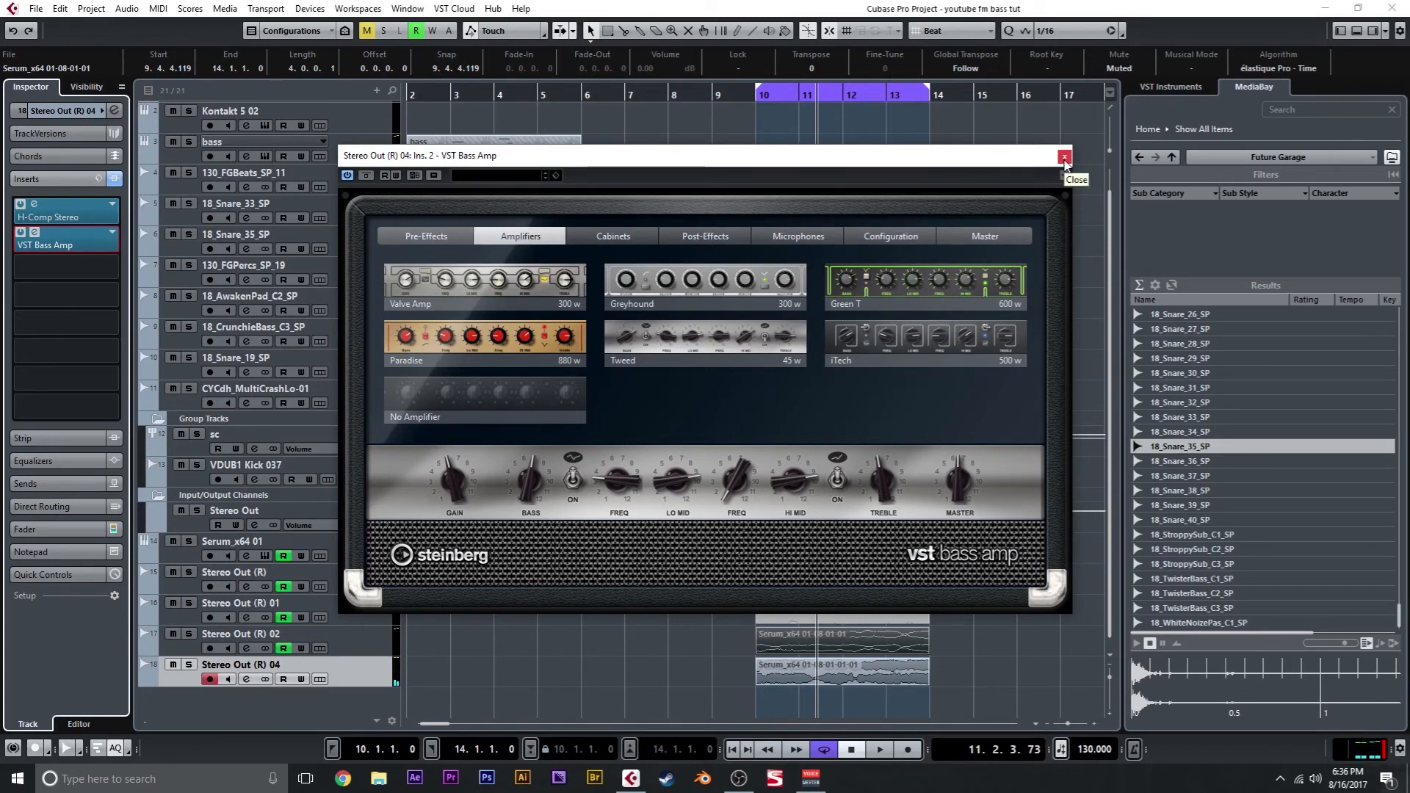
click(1064, 159)
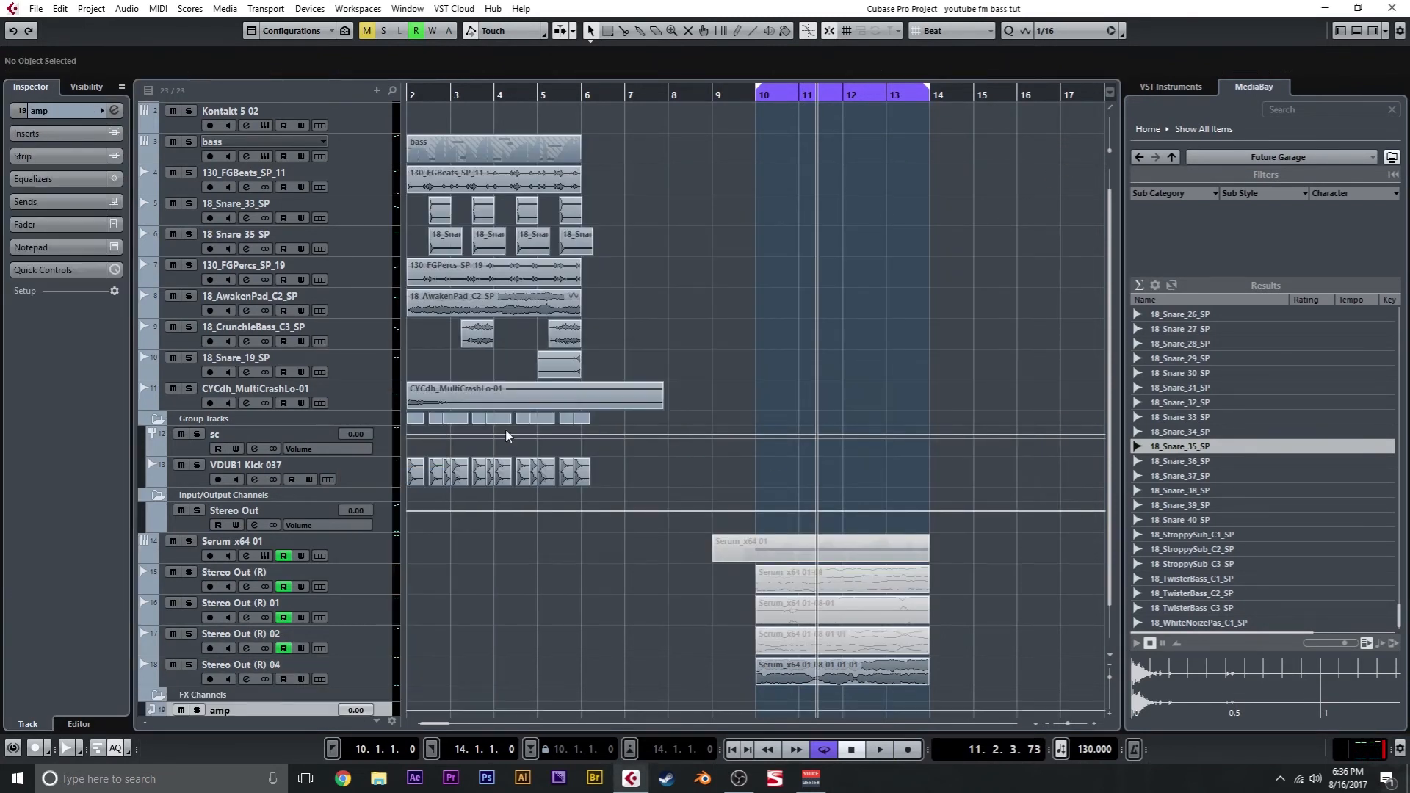
Step: Place VST Bass Amp on the amp FX channel and send Stereo Out (R) 04 to it
key(F3)
click(1151, 178)
click(1143, 226)
click(1126, 325)
click(1140, 381)
Step: Balance the dry and amped bass during playback, setting the amp channel to -7.89 and Stereo Out (R) 04 to -12.0
drag(1170, 493, 1172, 610)
key(space)
drag(1168, 694, 1220, 693)
key(space)
drag(1103, 589, 1103, 527)
key(space)
key(F3)
key(F3)
key(space)
drag(1037, 588, 1036, 540)
key(F3)
key(space)
Step: Add a stereo group channel named bassthru below the amp channel
scroll(579, 633, down, 1)
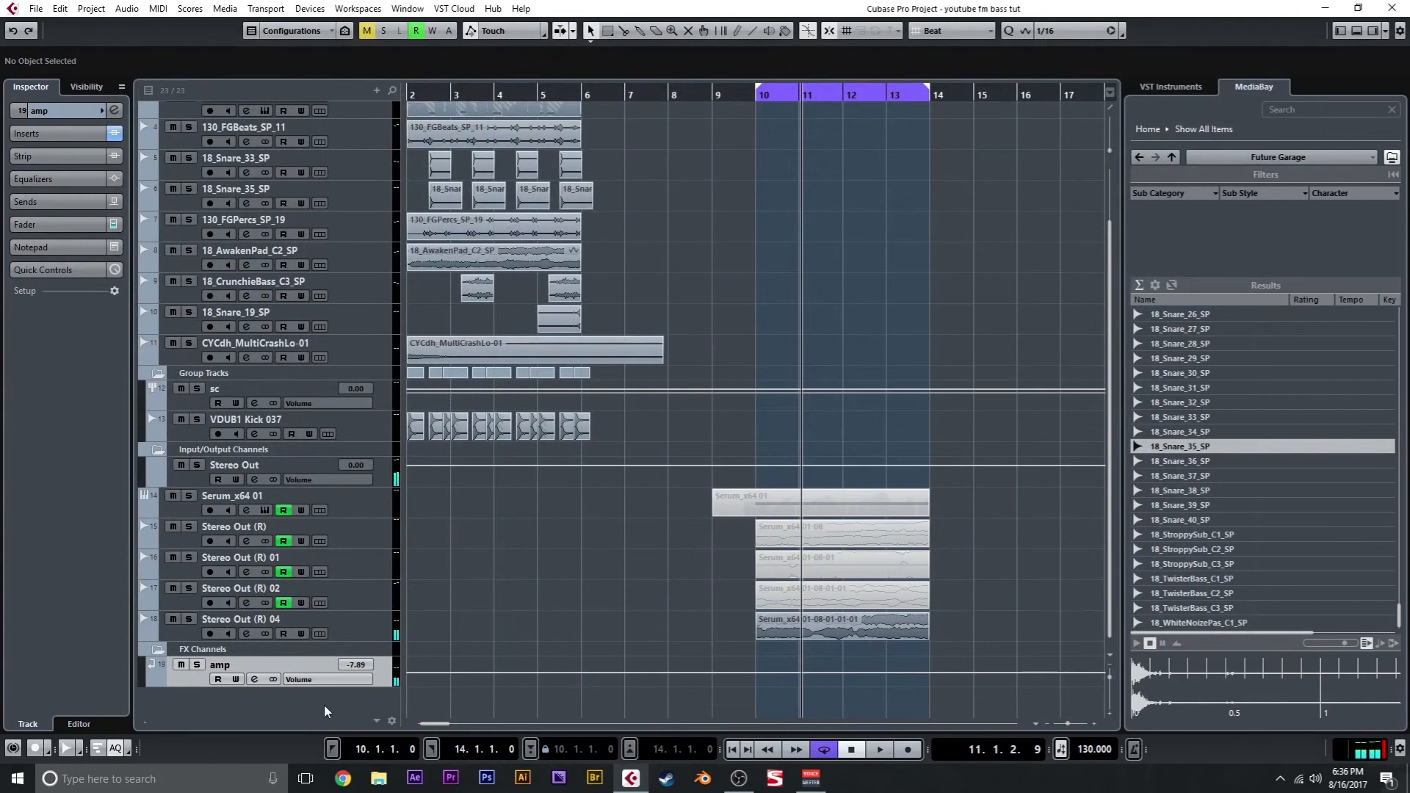
right_click(319, 710)
click(415, 485)
text(bassthru)
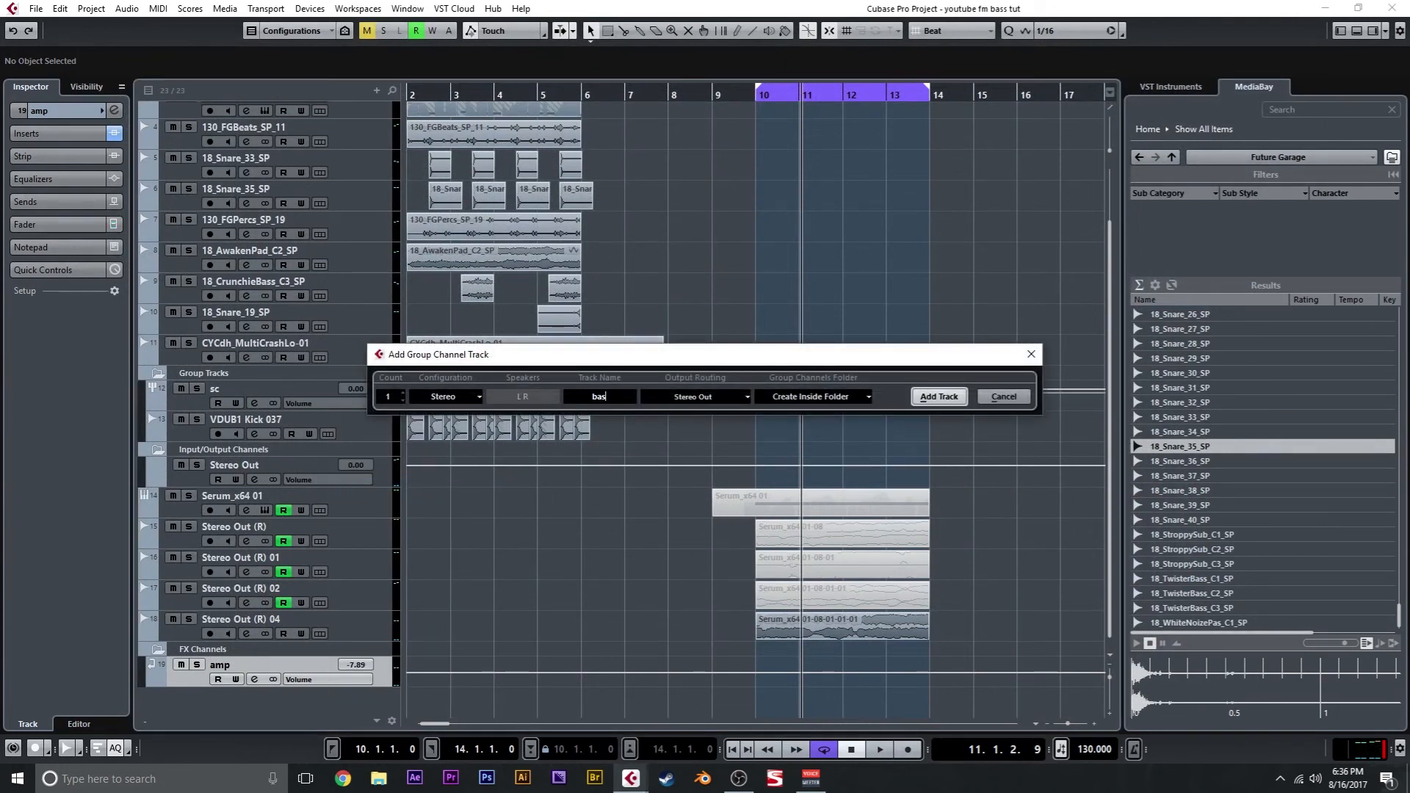
key(Return)
Step: Add a stereo audio track named bass below the bassthru group
drag(352, 682, 353, 681)
right_click(351, 697)
click(400, 374)
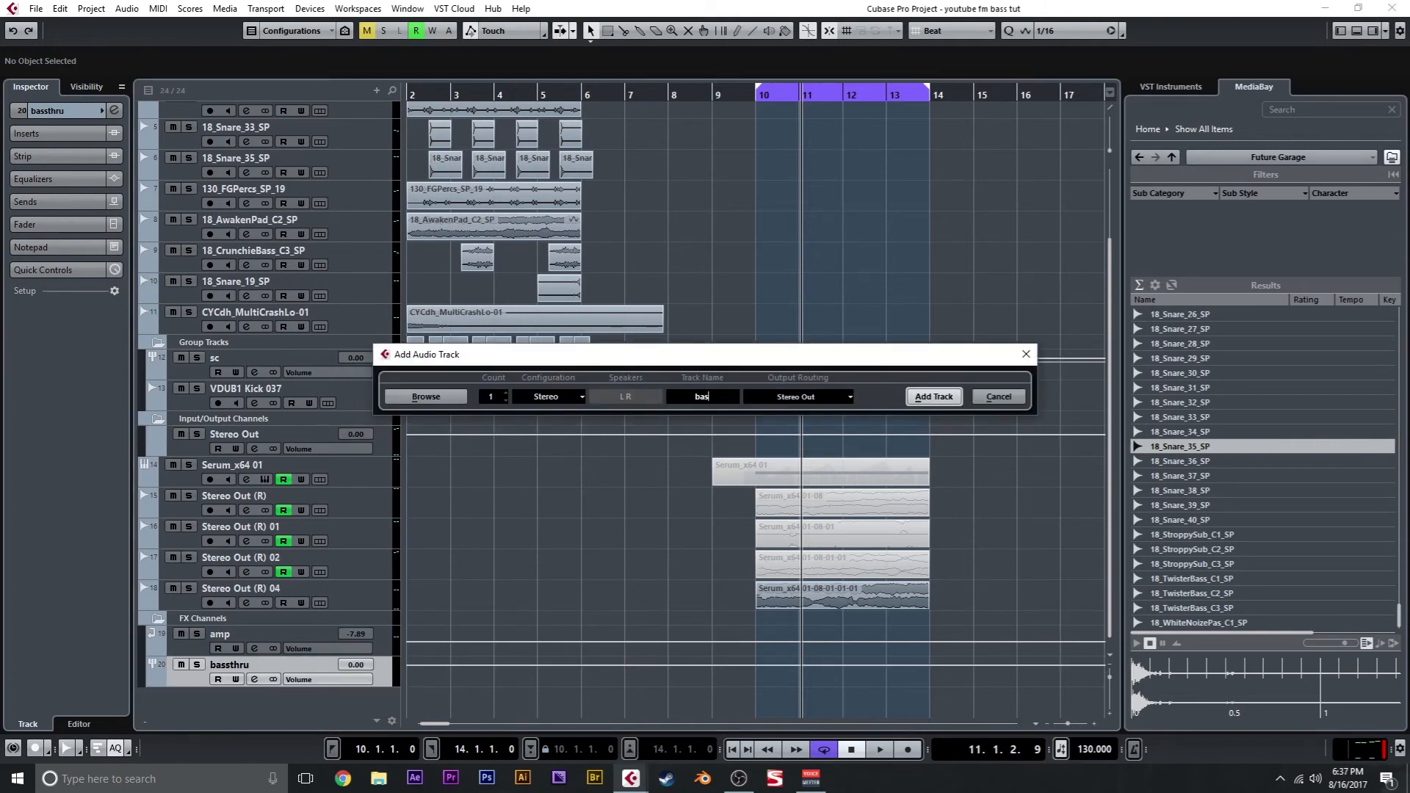
click(930, 397)
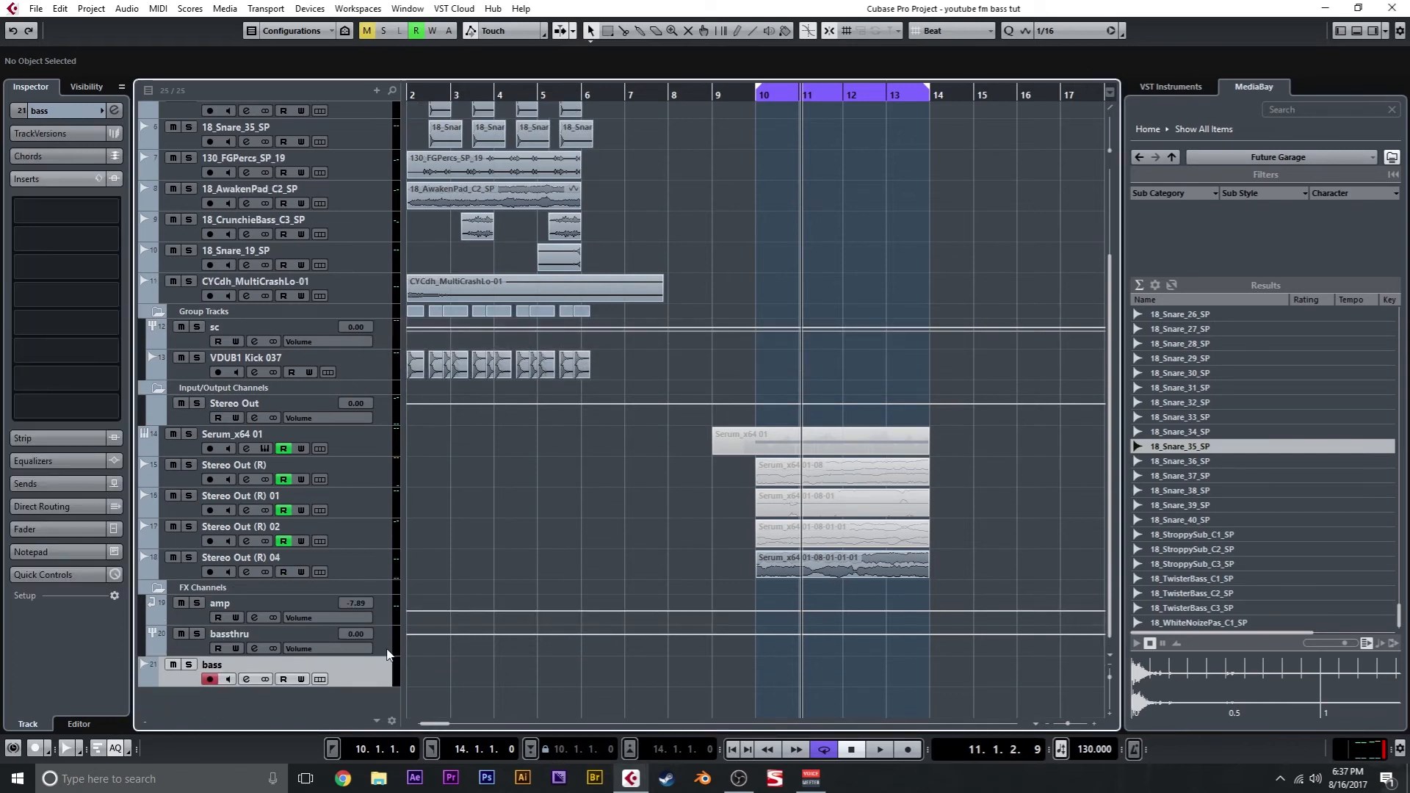
Step: Route the outputs of Stereo Out (R) 04 and amp to bassthru, and use bassthru as the bass track's input
key(F3)
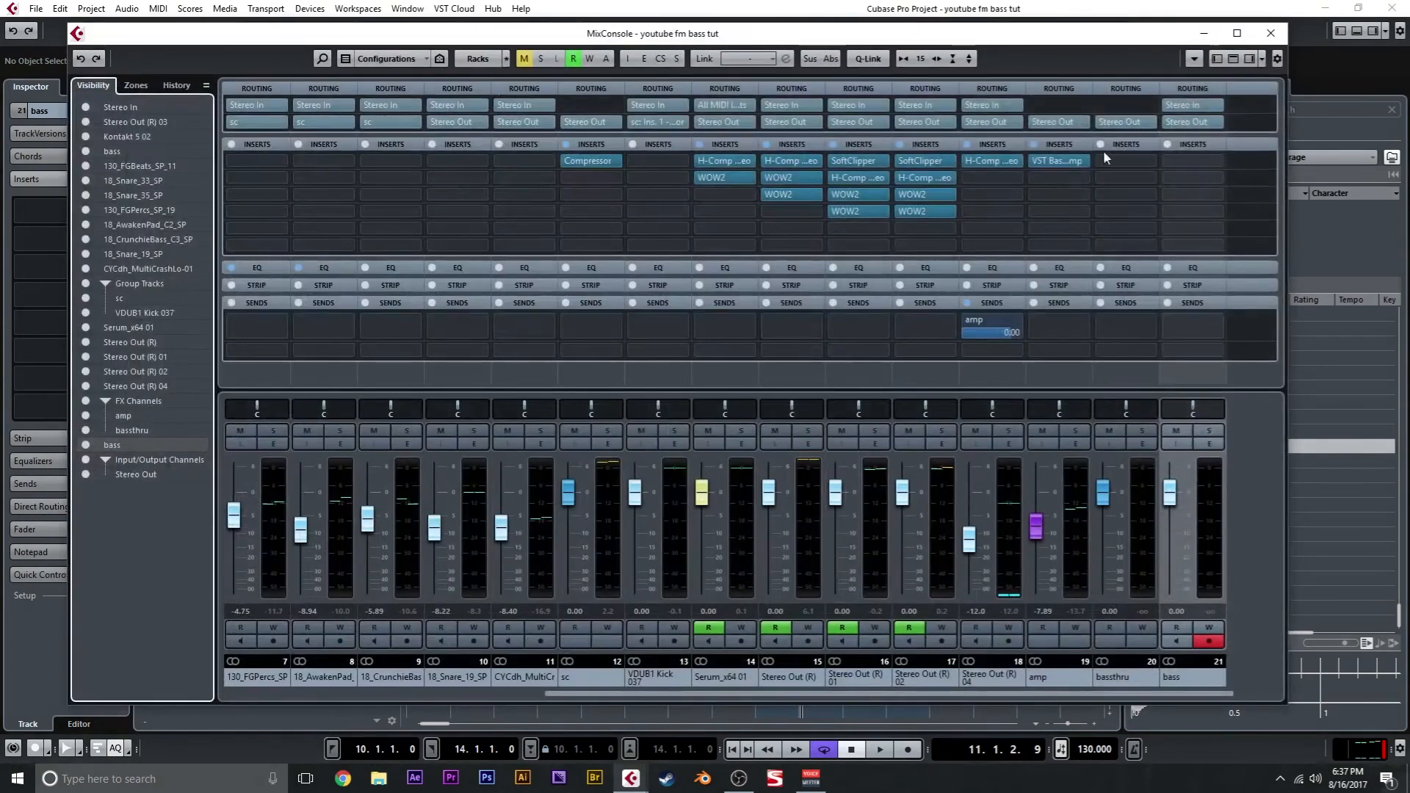
click(991, 123)
click(1017, 241)
click(1059, 123)
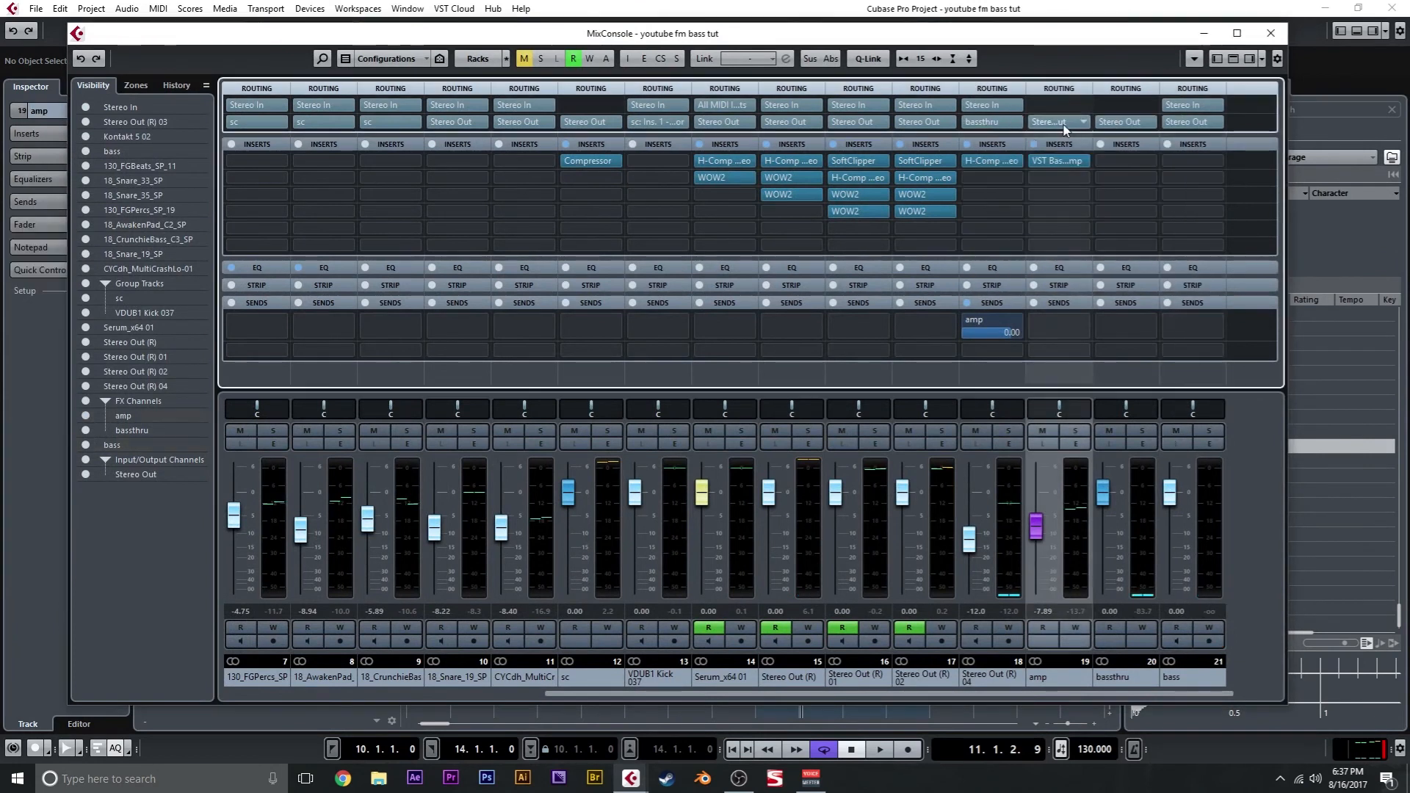
click(1058, 243)
click(1191, 106)
click(1205, 207)
key(F3)
Step: Record the combined bass onto the bass track from bar 9 past bar 14, and mute Stereo Out (R) 04, amp and bassthru
click(717, 94)
click(365, 665)
key(KP_Multiply)
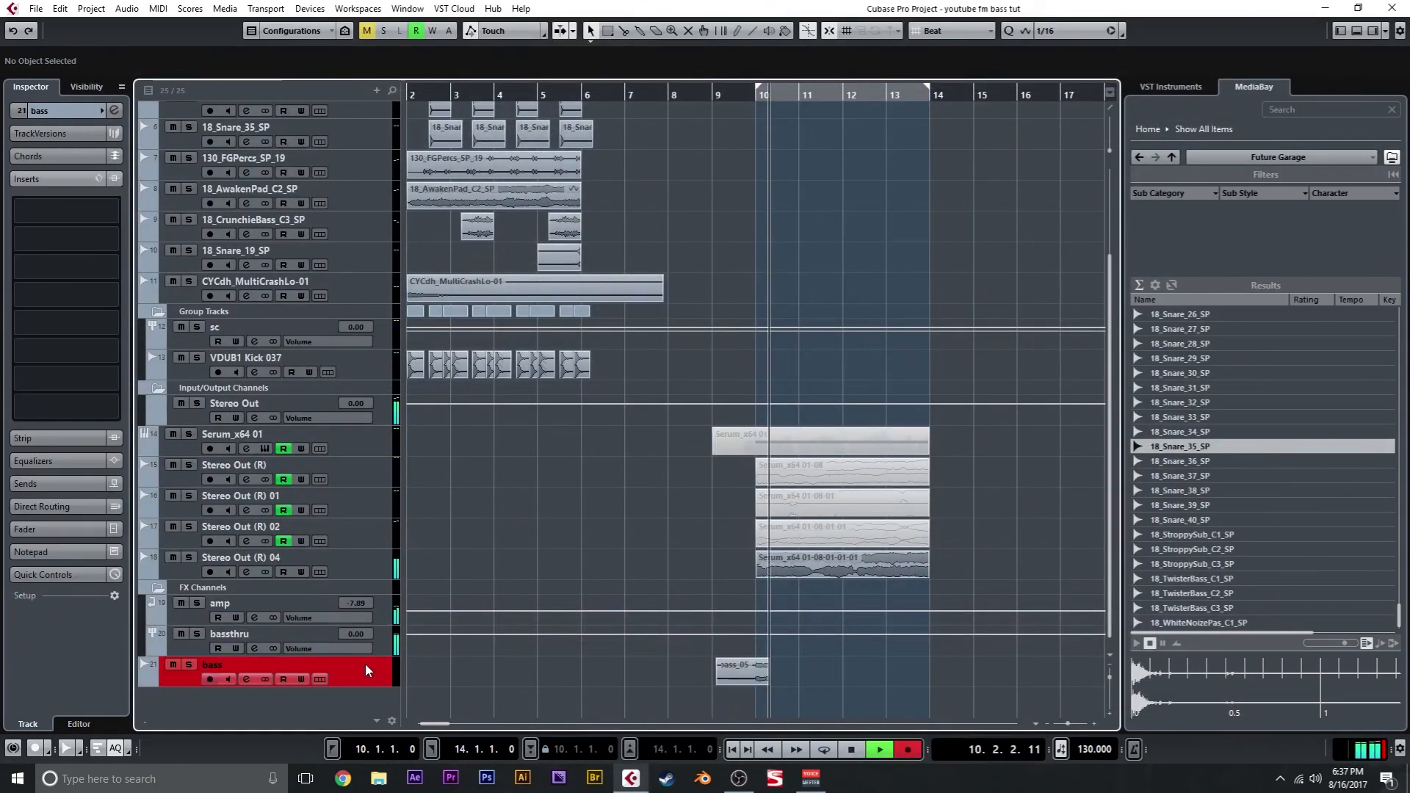
key(space)
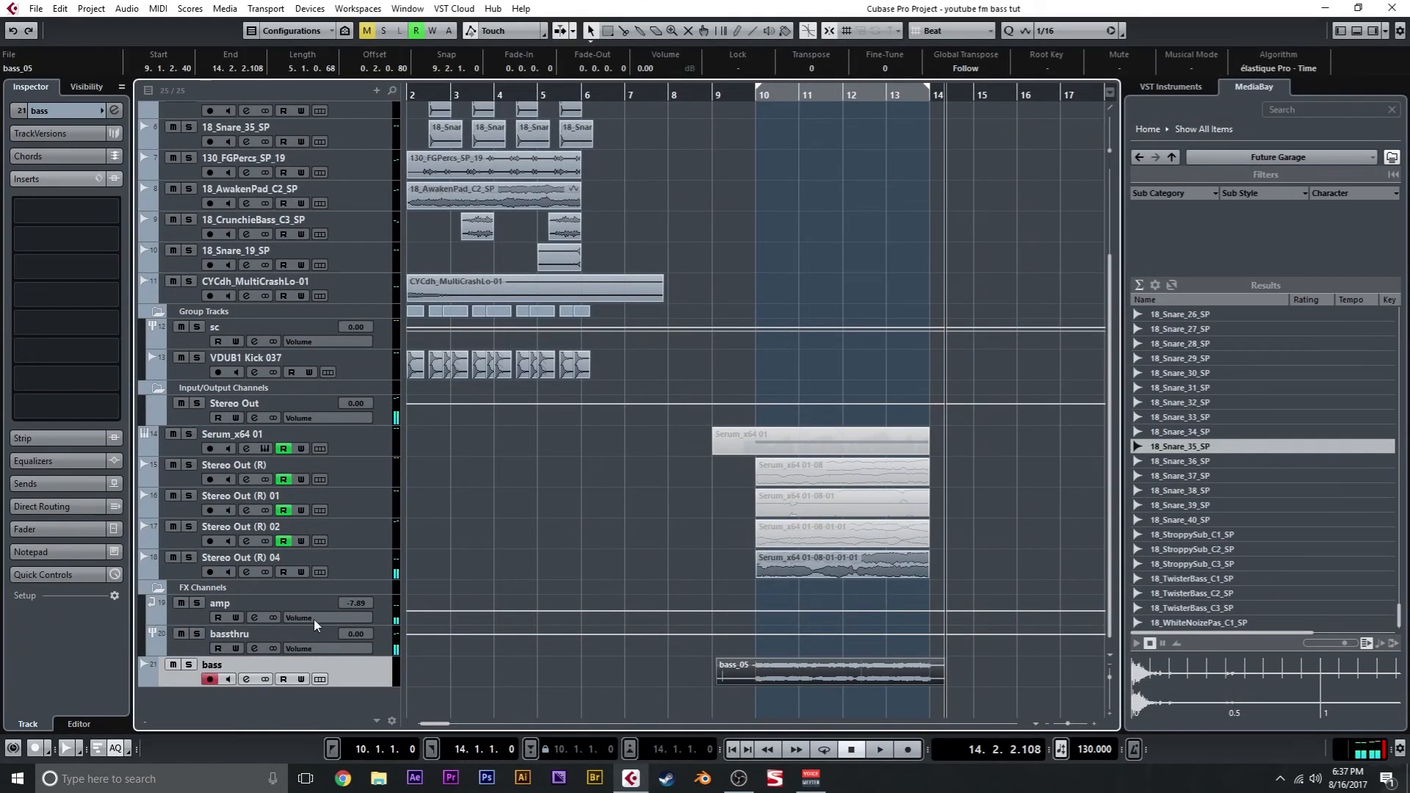
drag(181, 633, 174, 558)
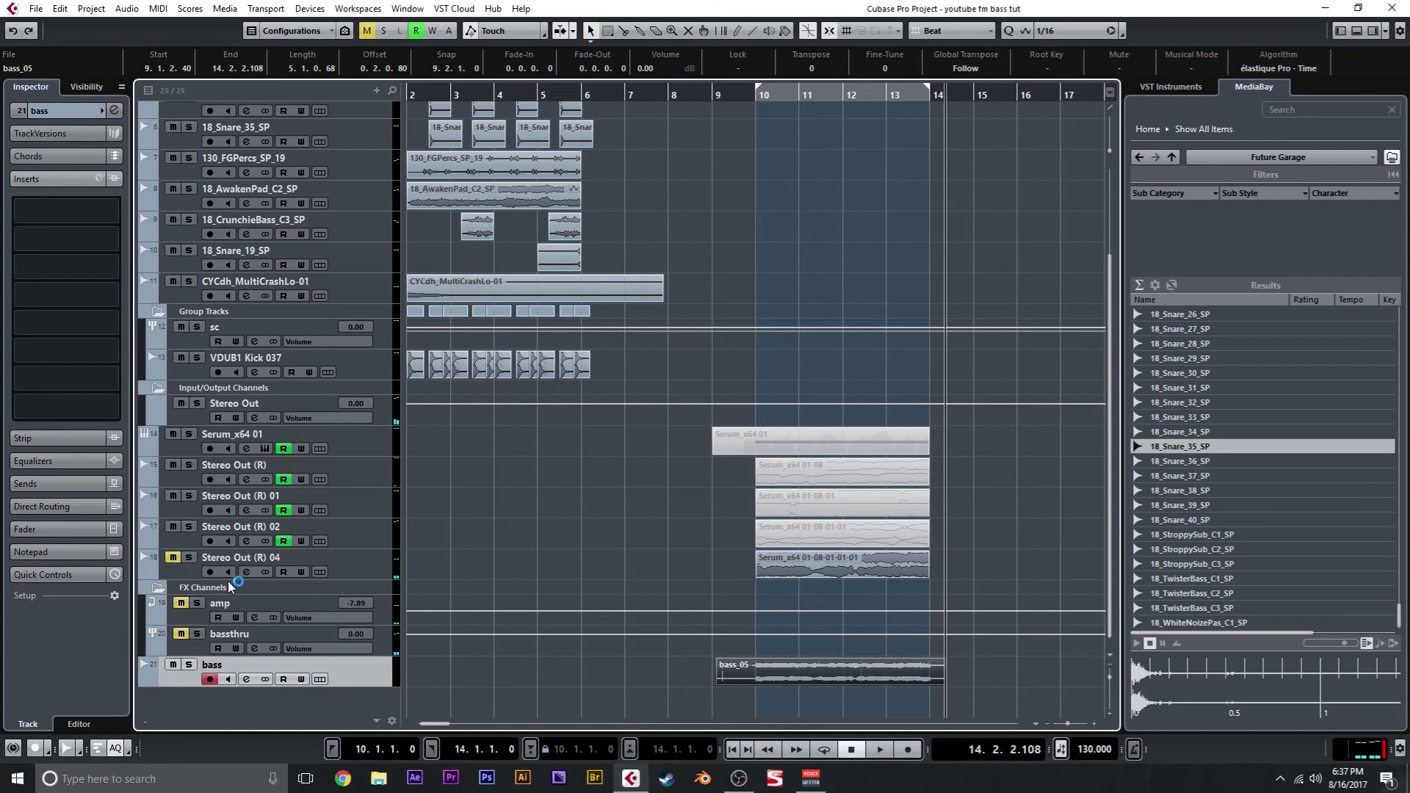
Step: Split the recorded bass event at bars 10 and 14 and delete the pieces outside that range
click(763, 98)
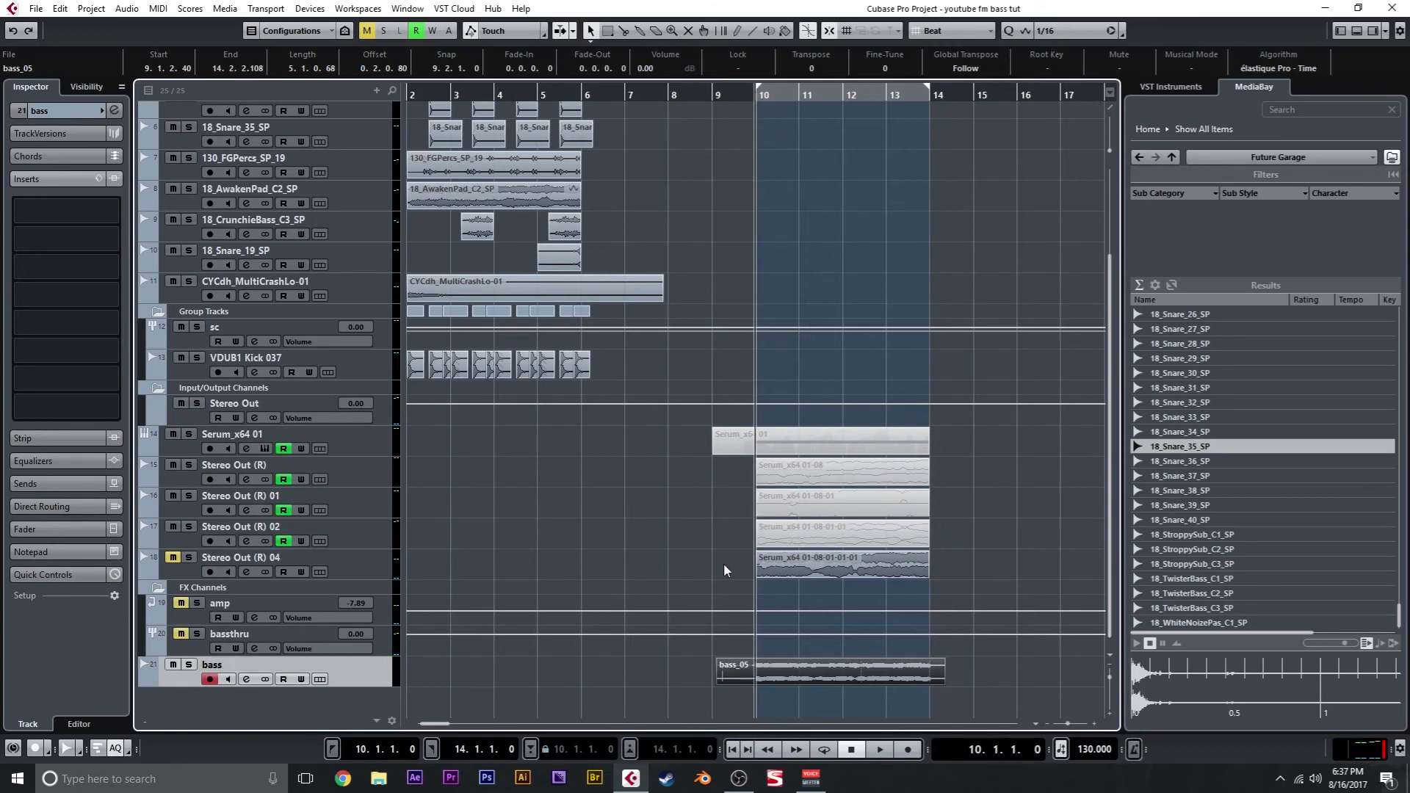
key(h)
key(h)
key(h)
right_click(813, 655)
click(839, 657)
click(760, 672)
click(1057, 672)
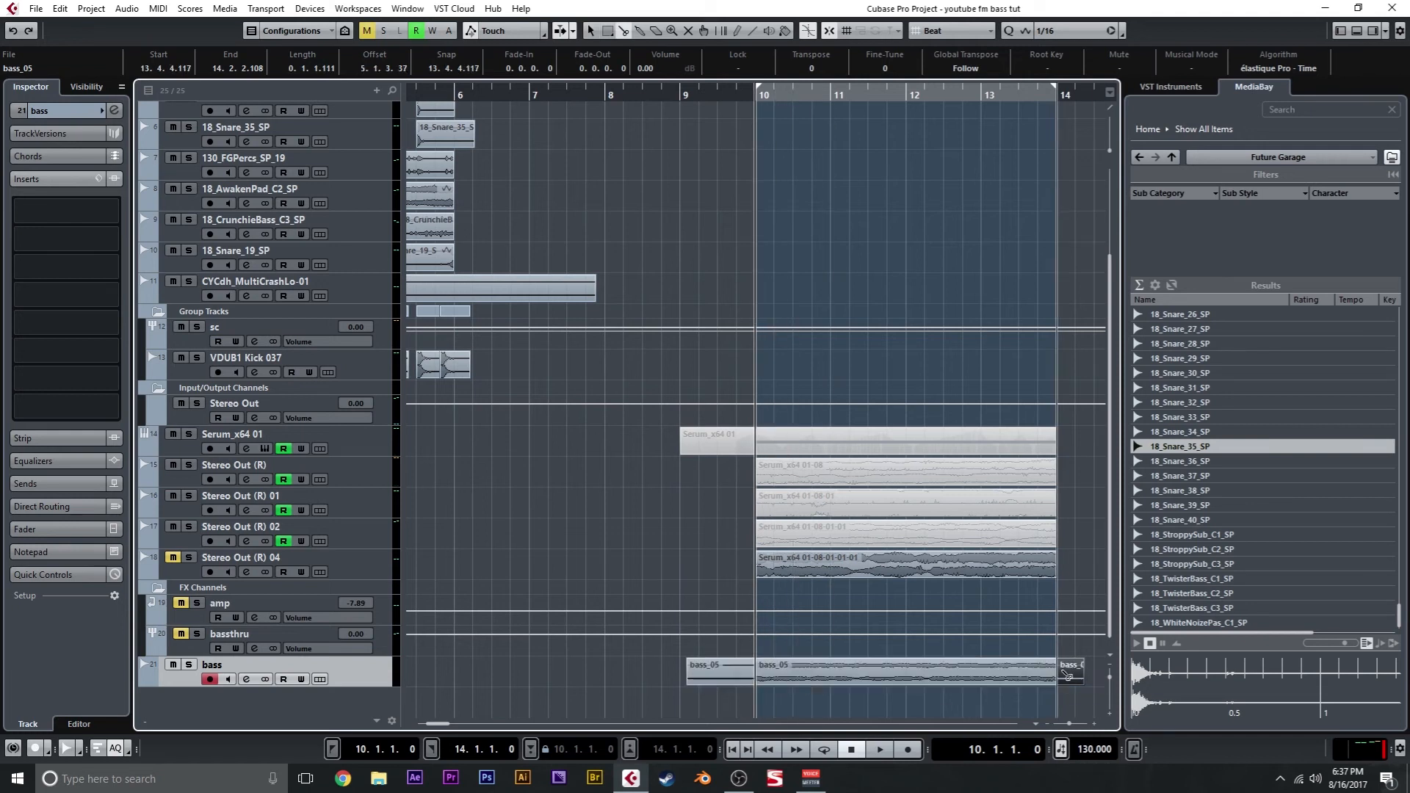
key(Delete)
click(745, 664)
key(Delete)
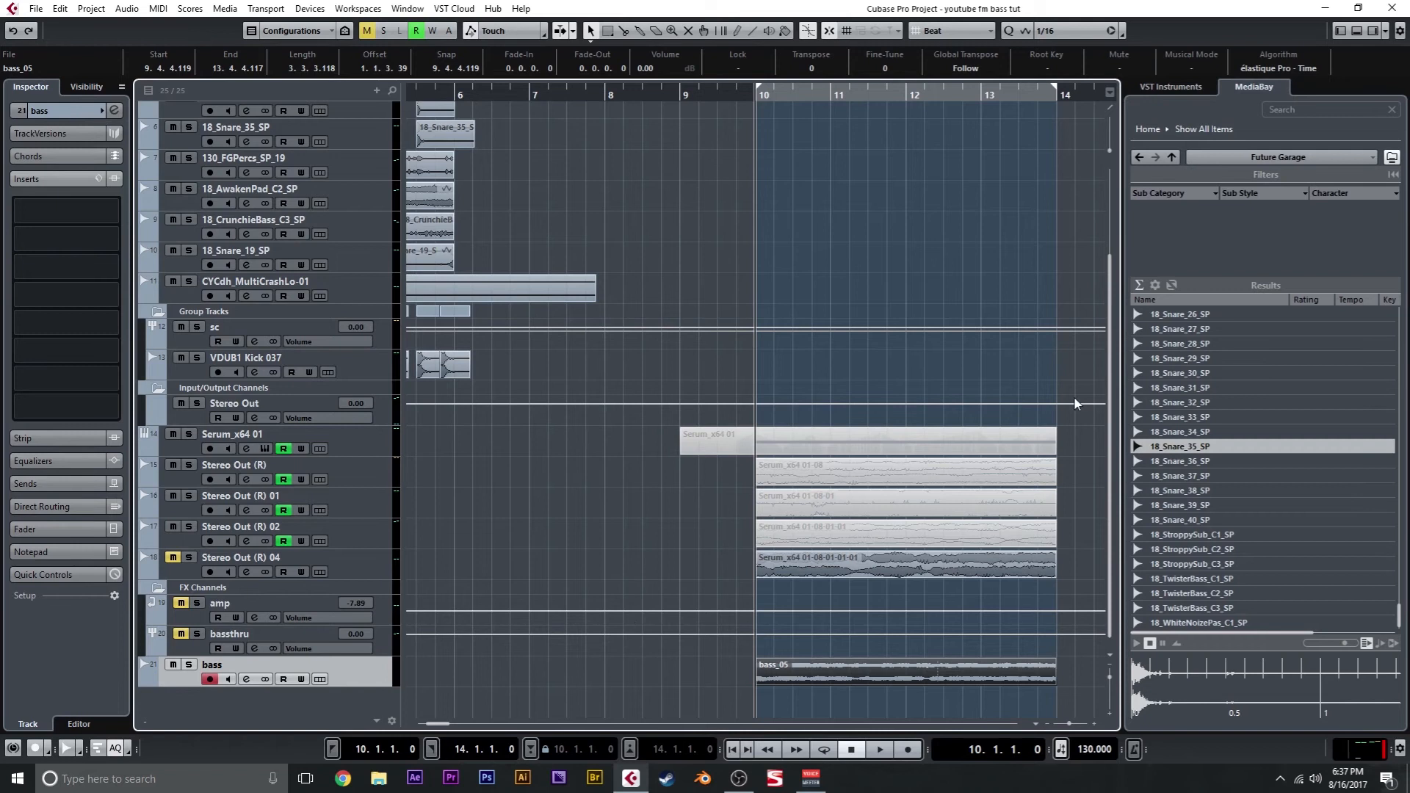
Step: Copy H-Comp from Stereo Out (R) 04 and WOW2 from Stereo Out (R) 02 onto the bass track's inserts
key(F3)
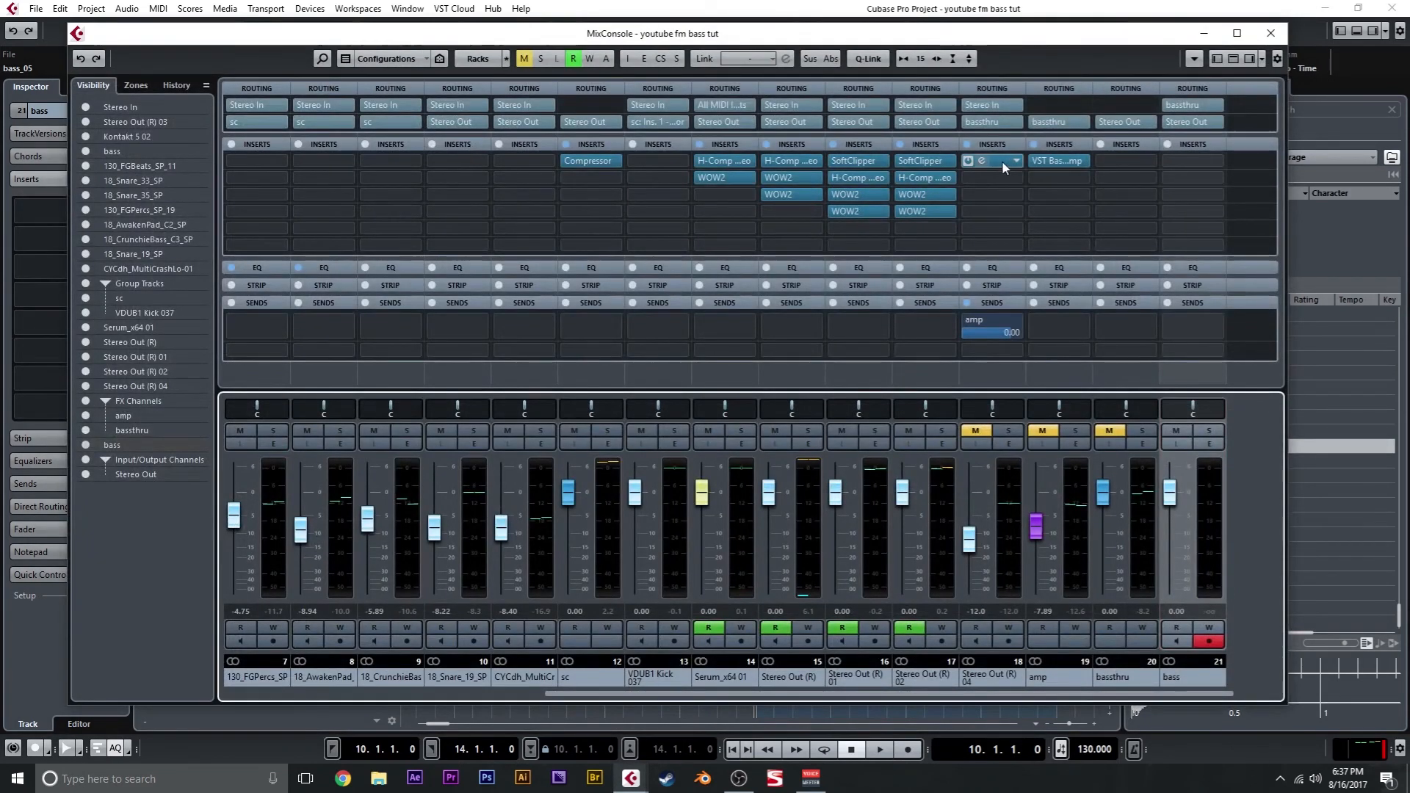
drag(997, 157, 1194, 157)
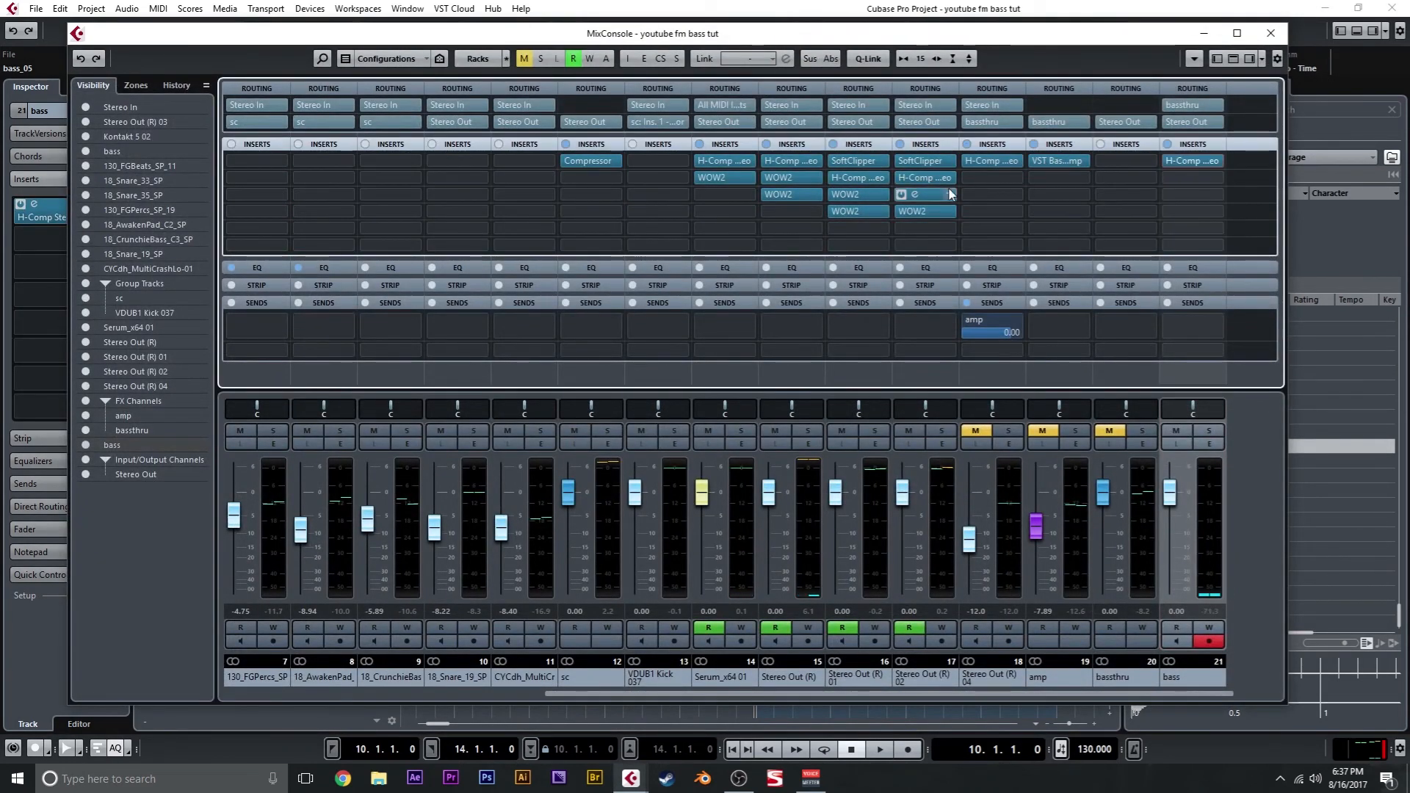
drag(949, 194, 1191, 179)
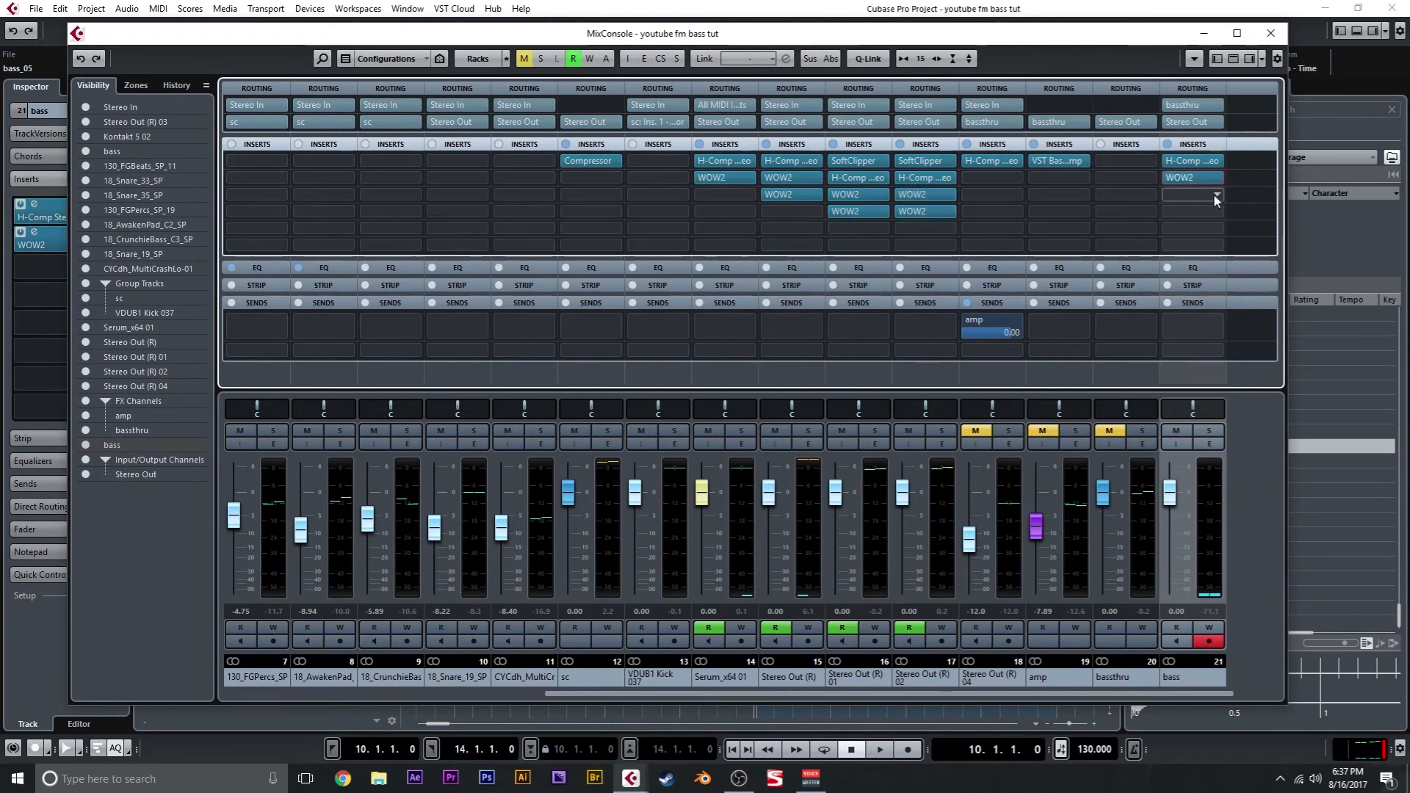
Step: Add the C4 Stereo multiband processor as the third insert on the bass track
click(1210, 196)
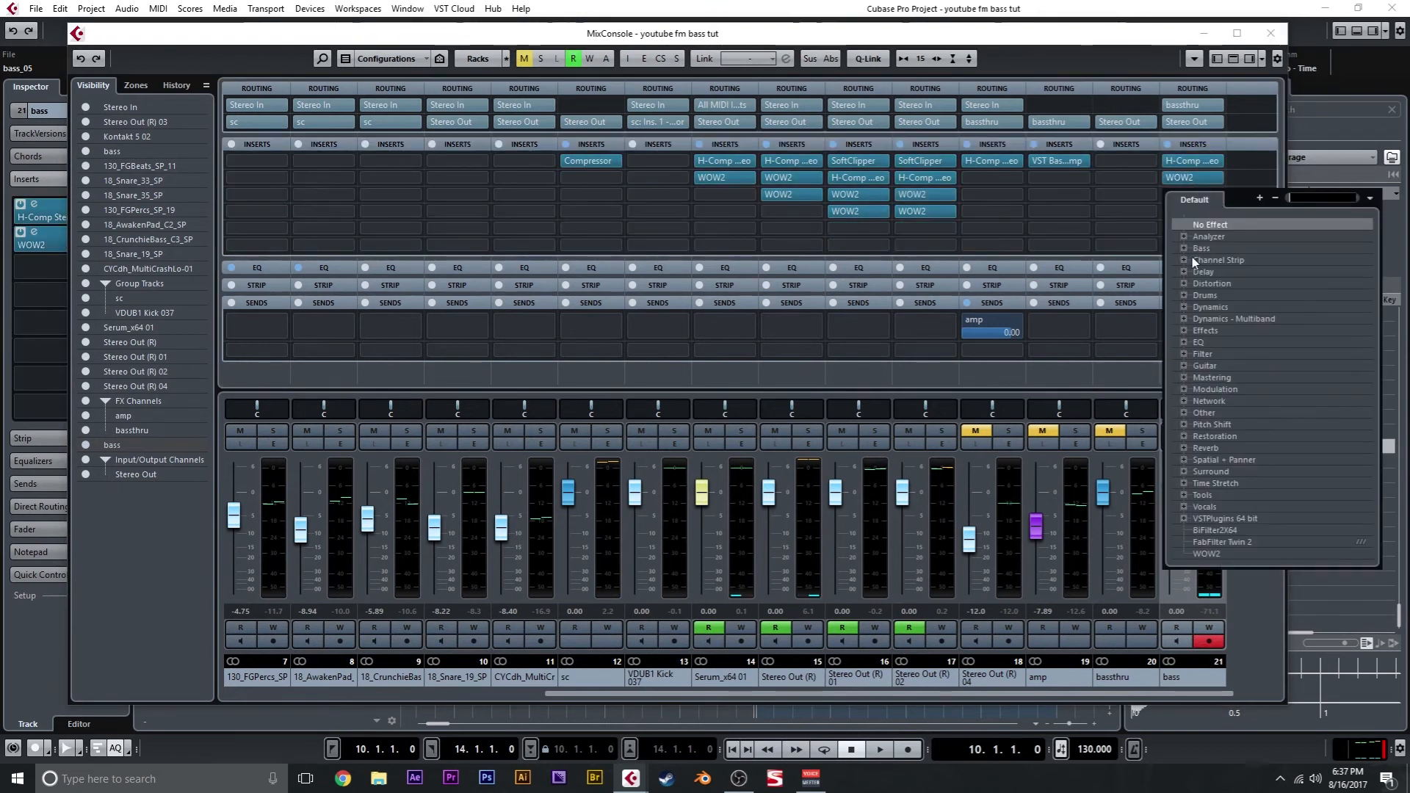
click(1190, 321)
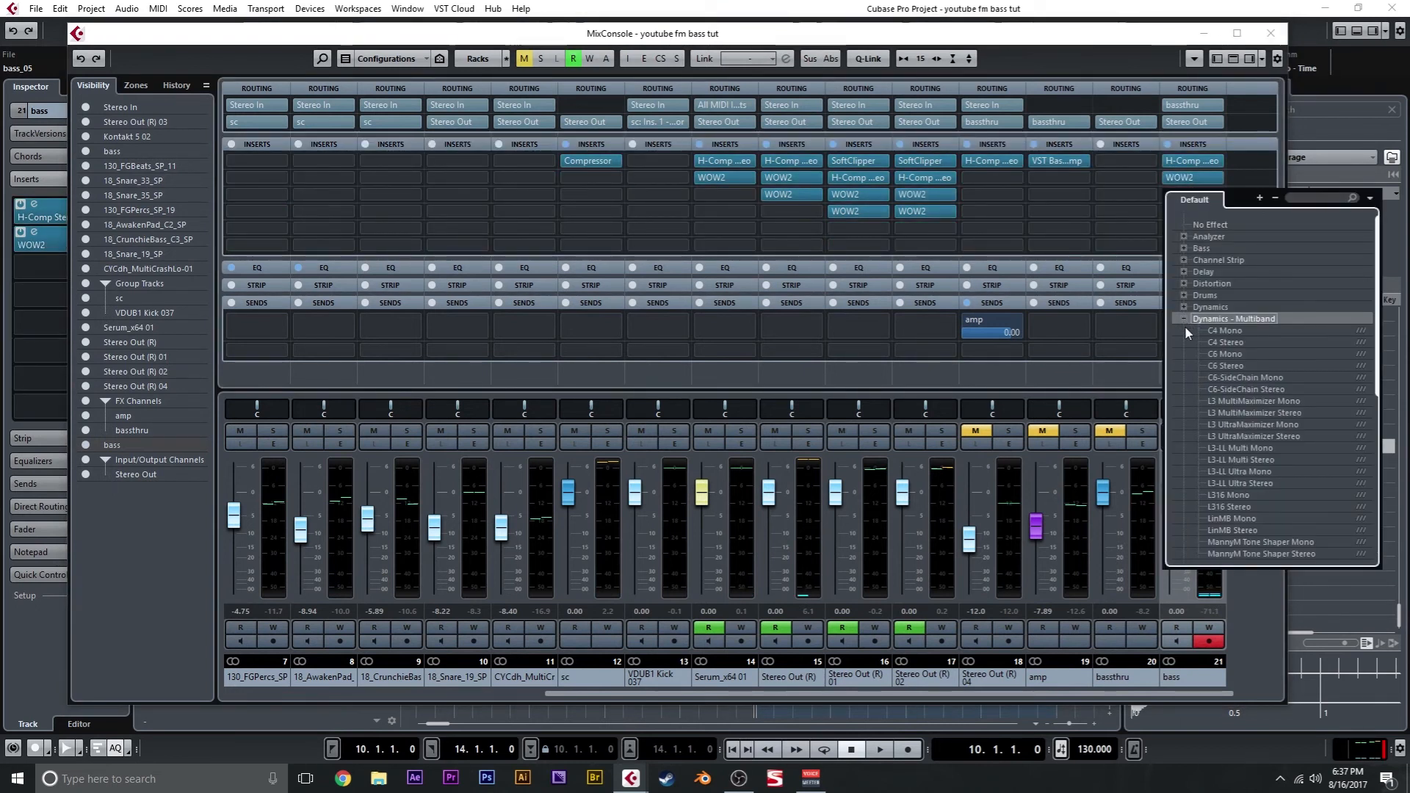
click(1234, 343)
key(F3)
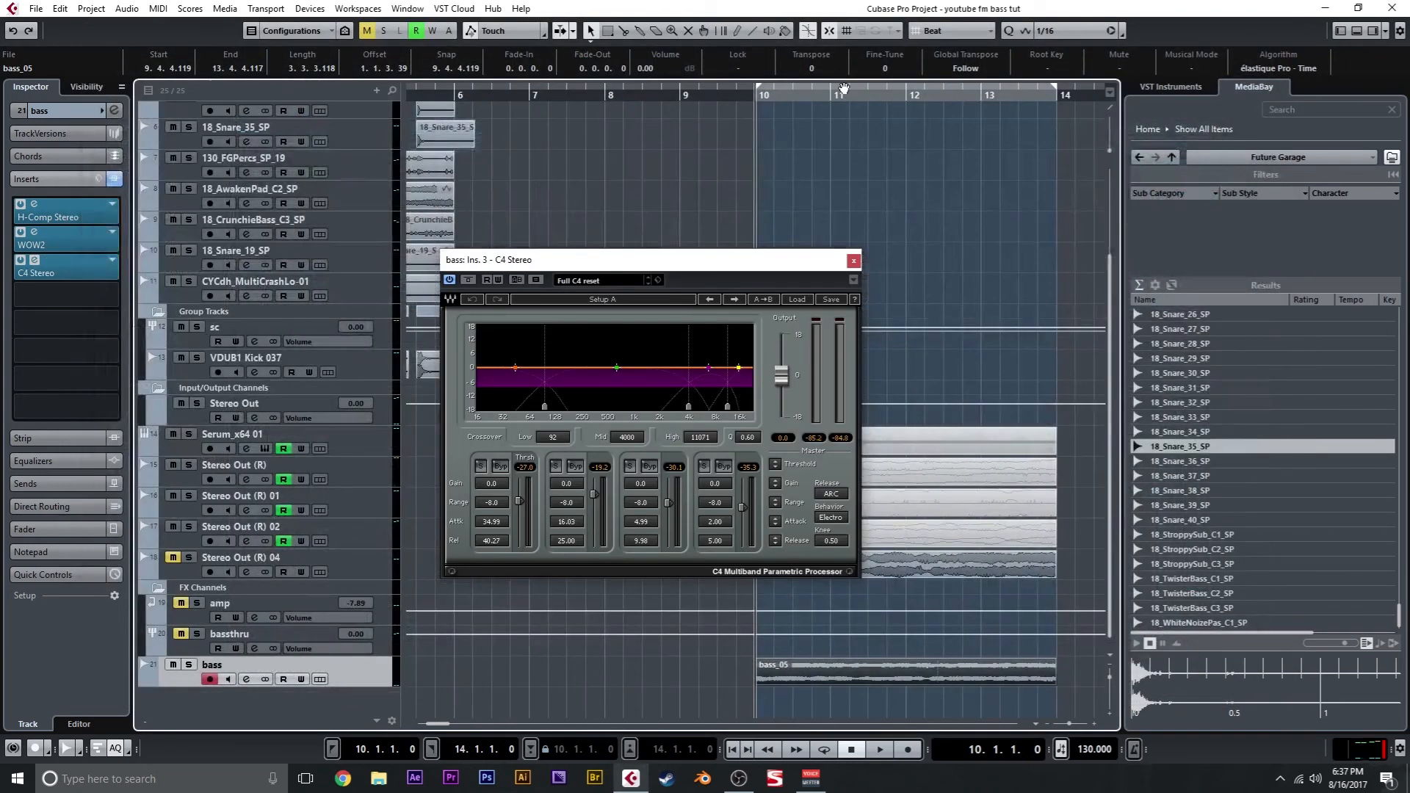
Step: While auditioning, raise C4's lowest band gain and set the third band to 6.3 and the fourth to 4.2, then close the plugin
key(space)
drag(715, 483, 641, 470)
drag(492, 483, 511, 488)
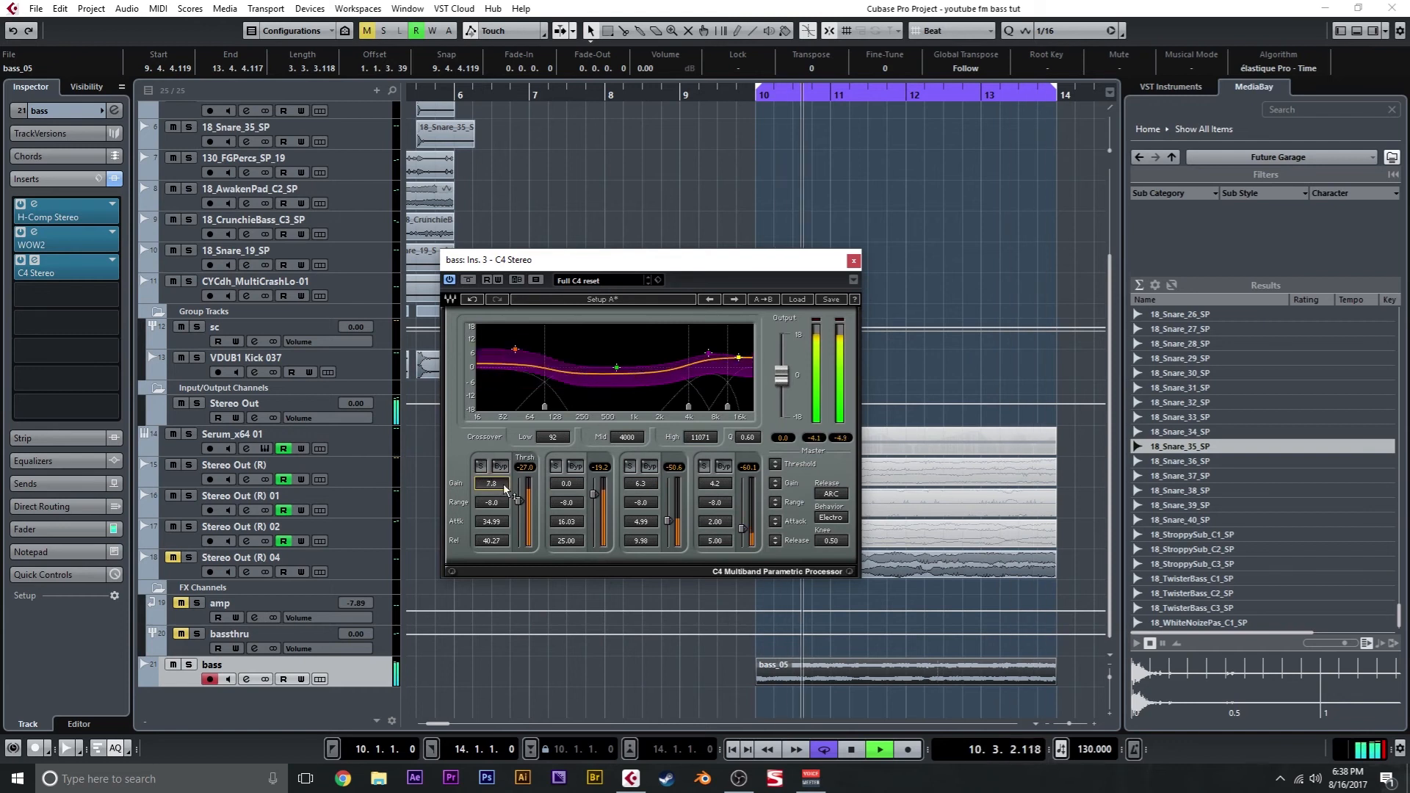
key(space)
click(34, 260)
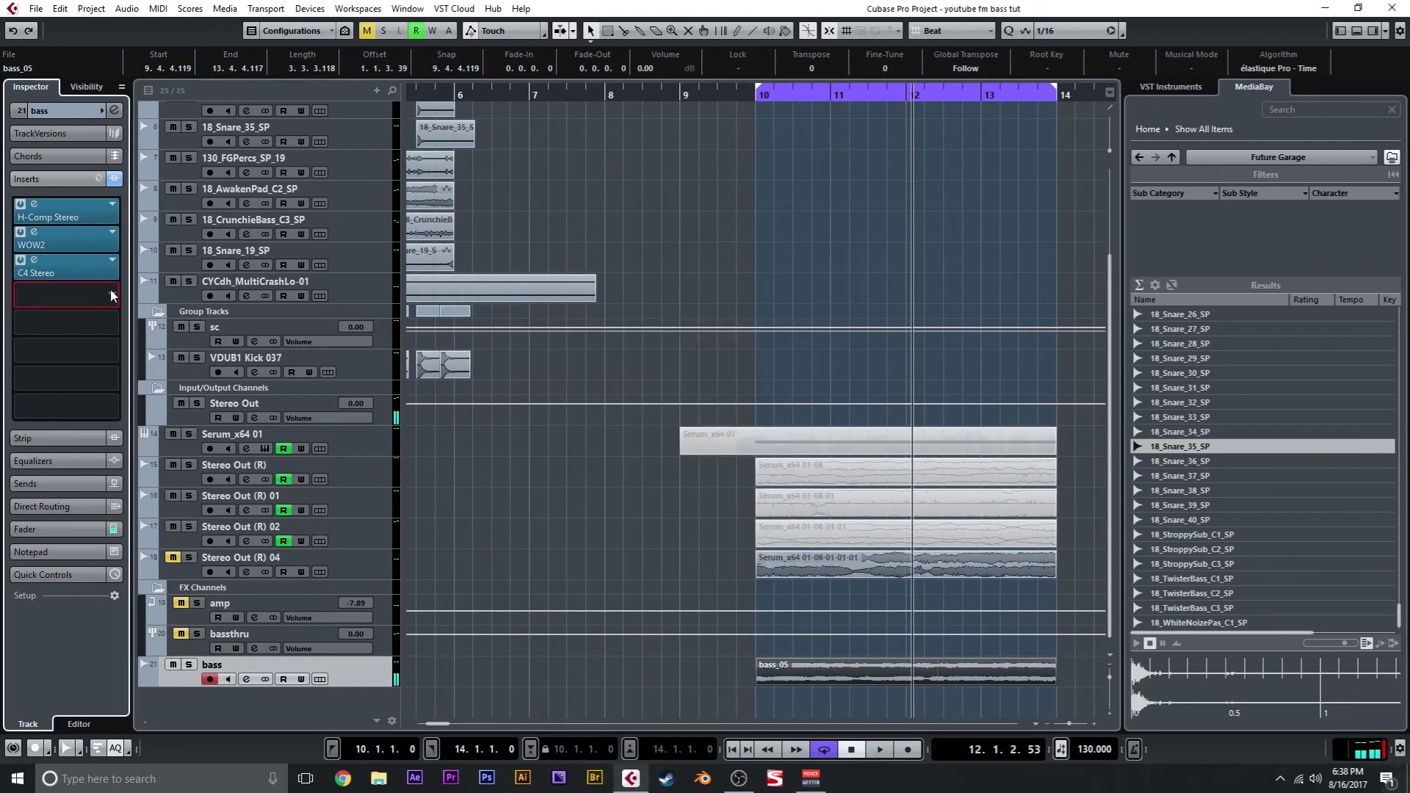
Step: Add the Frequency EQ as the fourth insert on the bass track, adjust its curve during playback, and close it
click(110, 294)
click(35, 436)
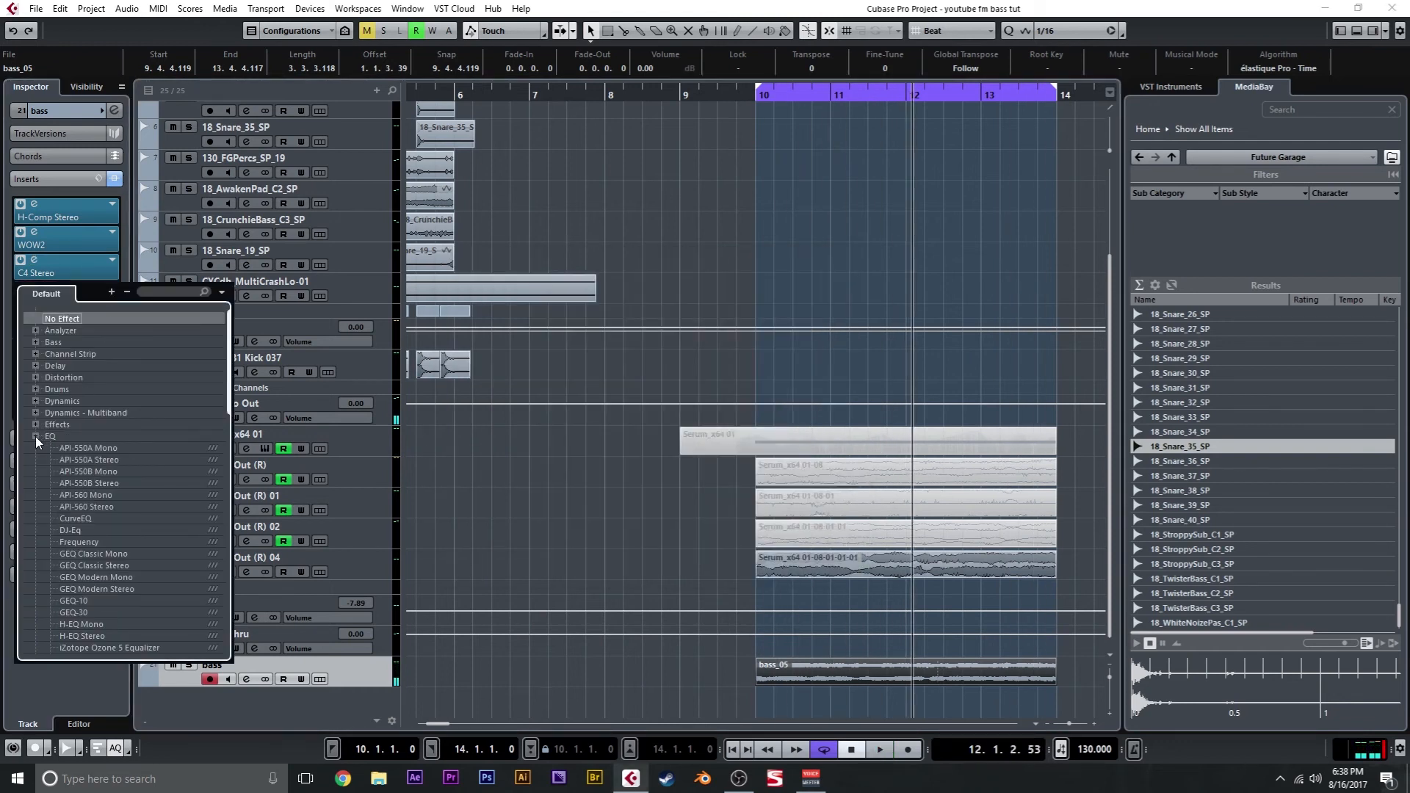
click(91, 542)
key(space)
drag(714, 330, 776, 314)
key(space)
click(894, 175)
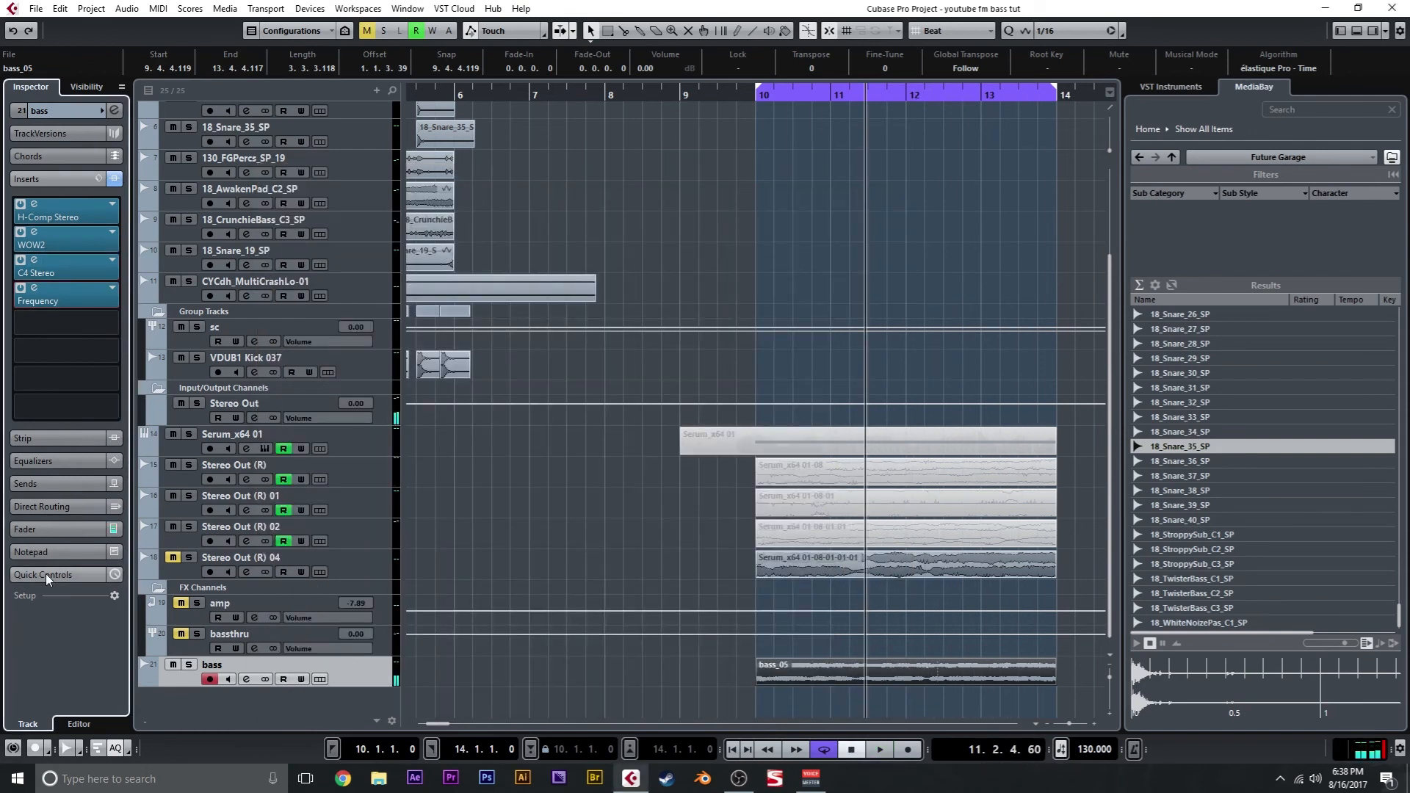
Step: Assign the bass track's WOW2 Cutoff to the first quick control and write a cutoff automation pass during playback
click(34, 233)
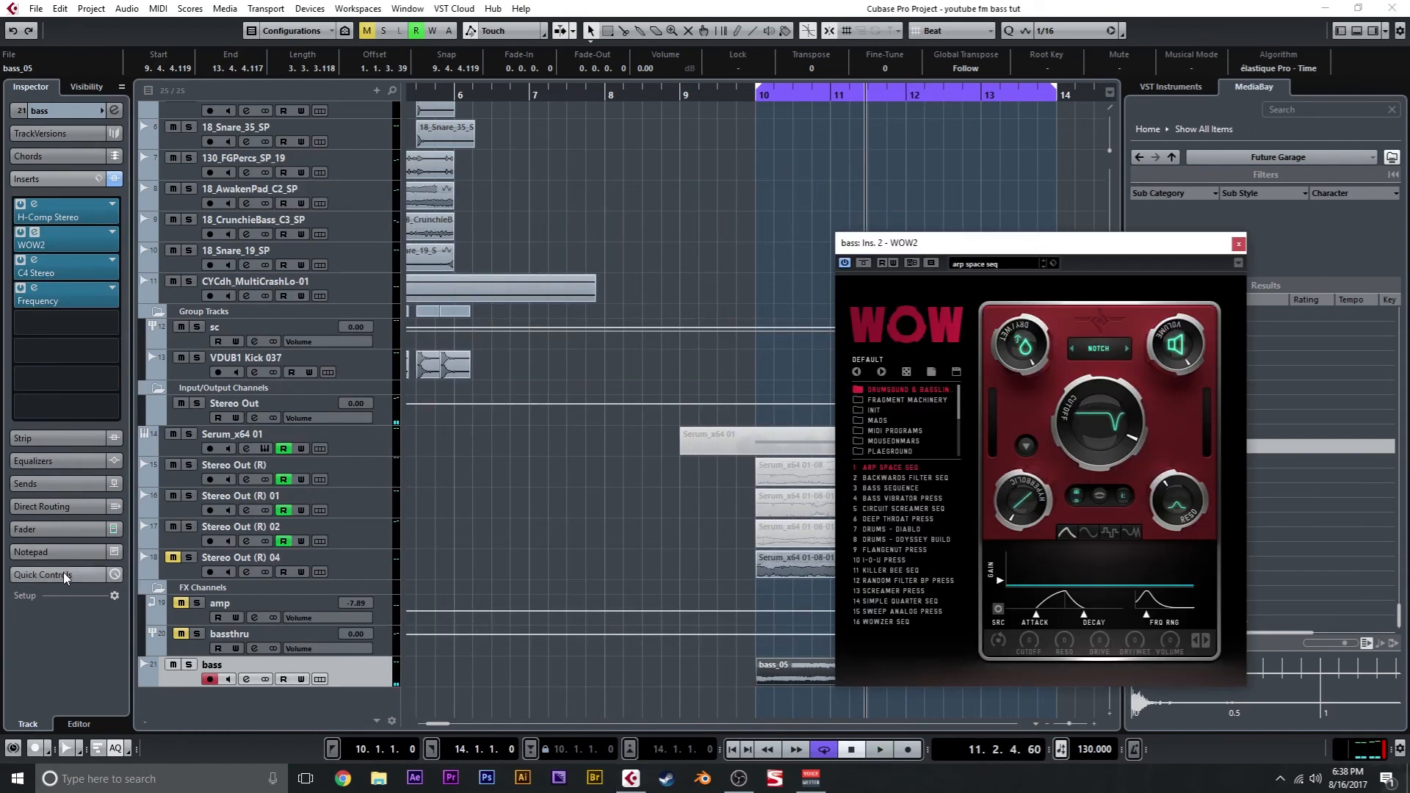
click(63, 575)
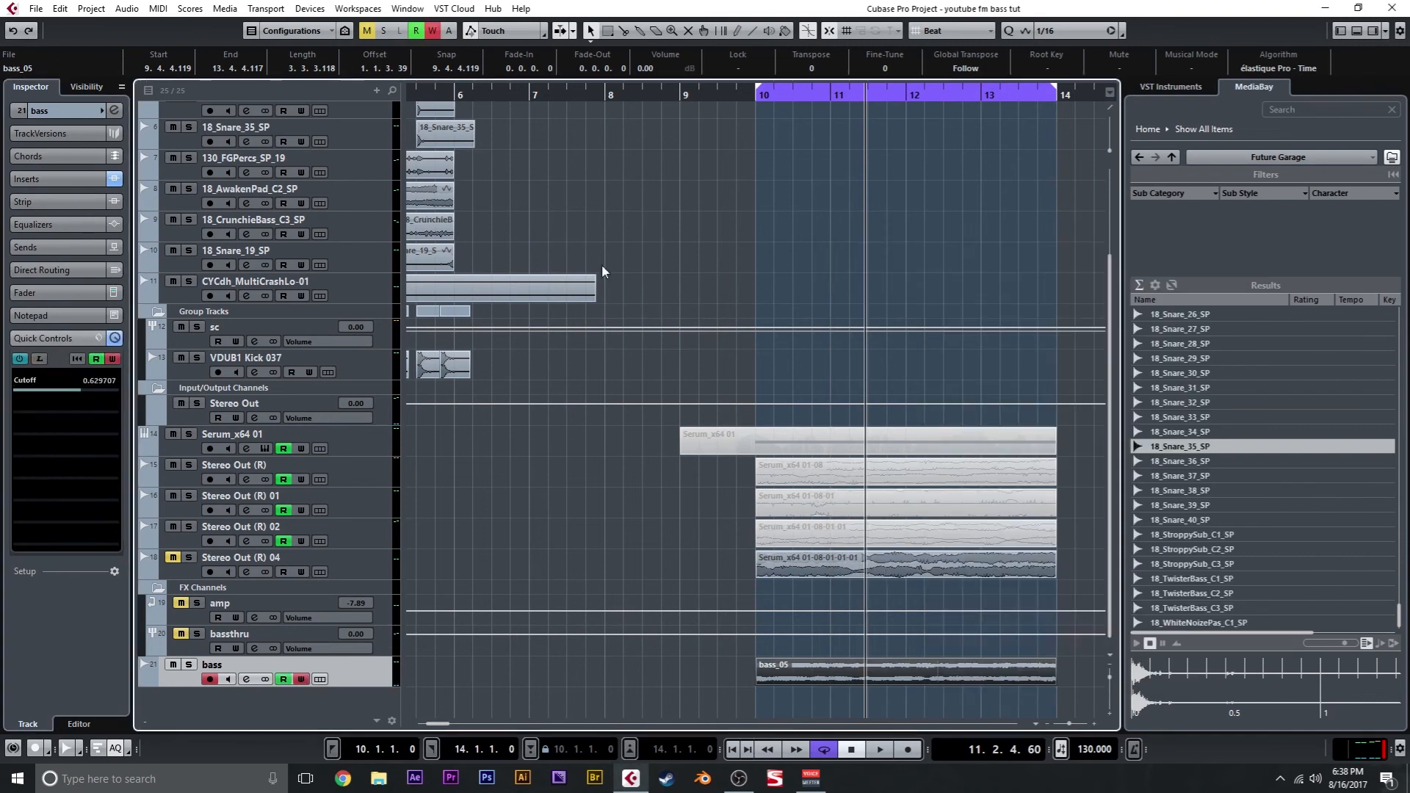
click(681, 95)
key(space)
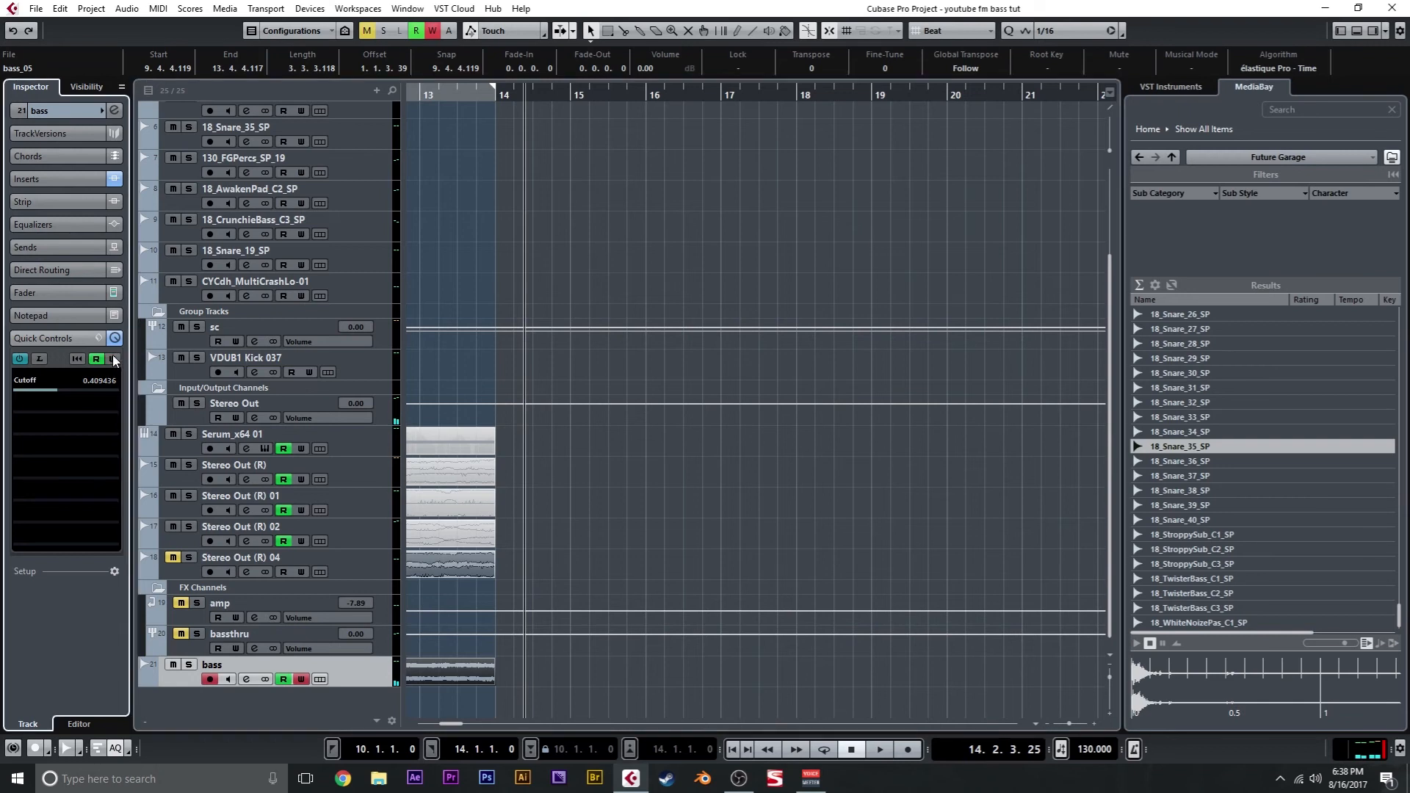
Step: Duplicate the bass track's WOW2 into the fifth insert slot, after Frequency
click(58, 178)
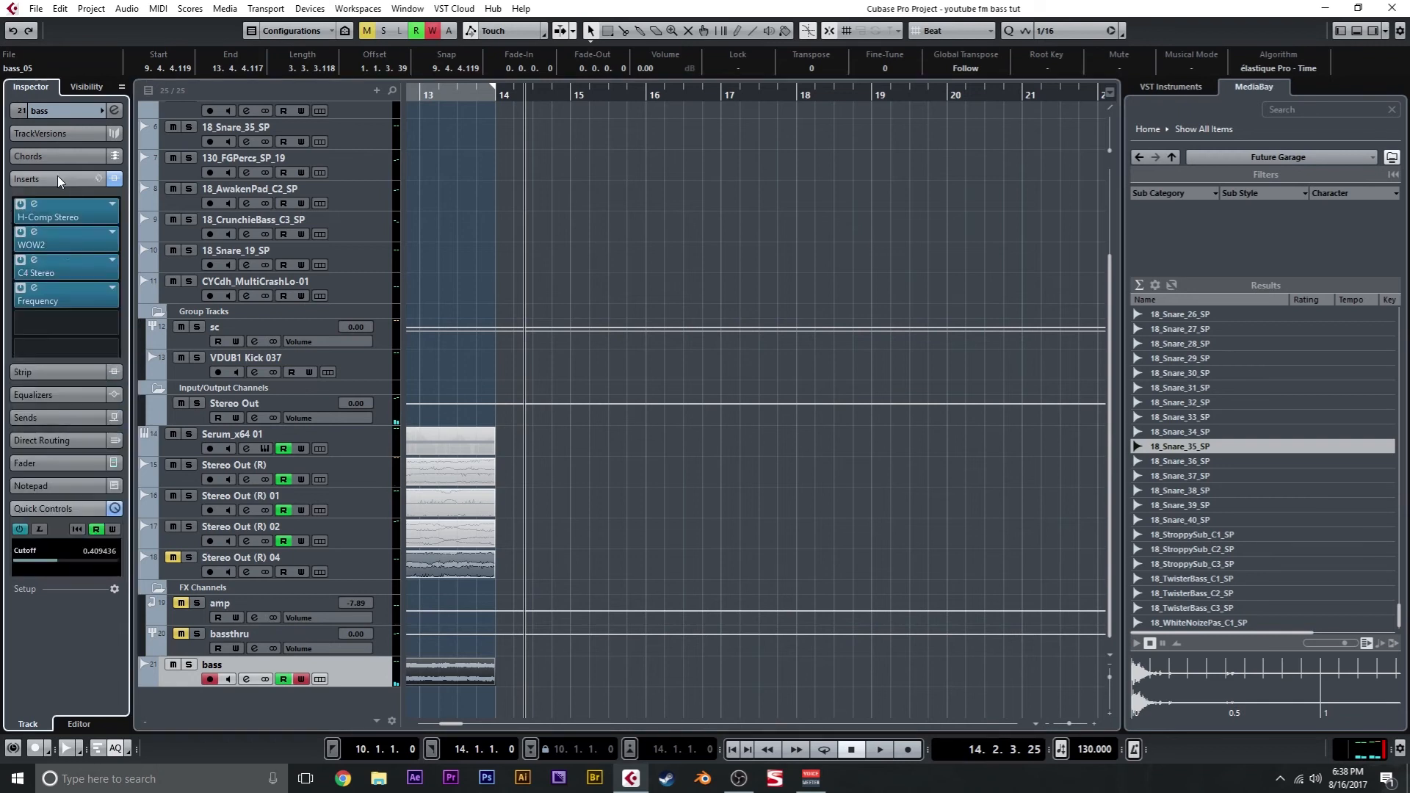
click(86, 327)
click(73, 245)
drag(80, 242, 83, 327)
Step: Assign the second WOW2's Cutoff to the second quick control and write its automation during playback from just before bar 10
click(34, 316)
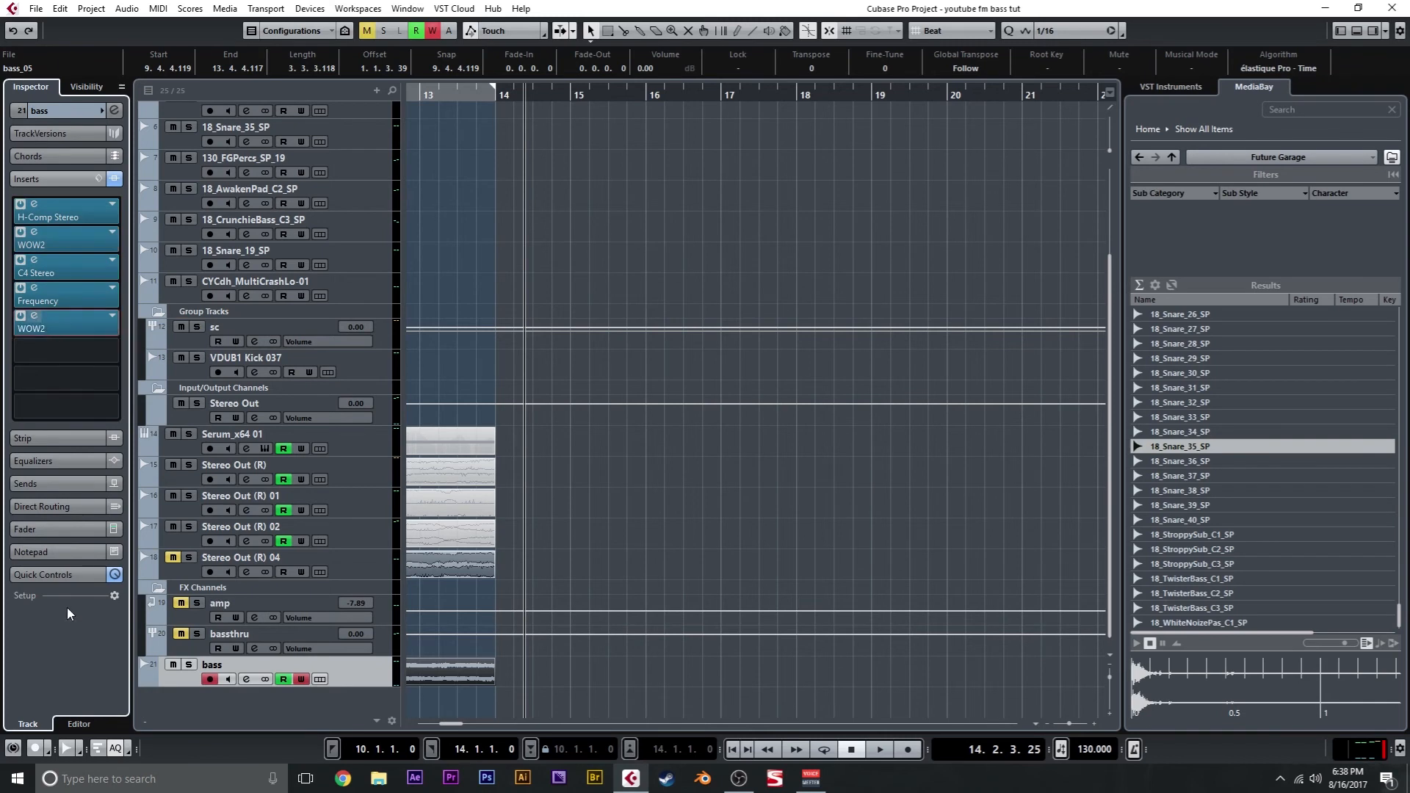
click(58, 574)
drag(514, 107, 526, 98)
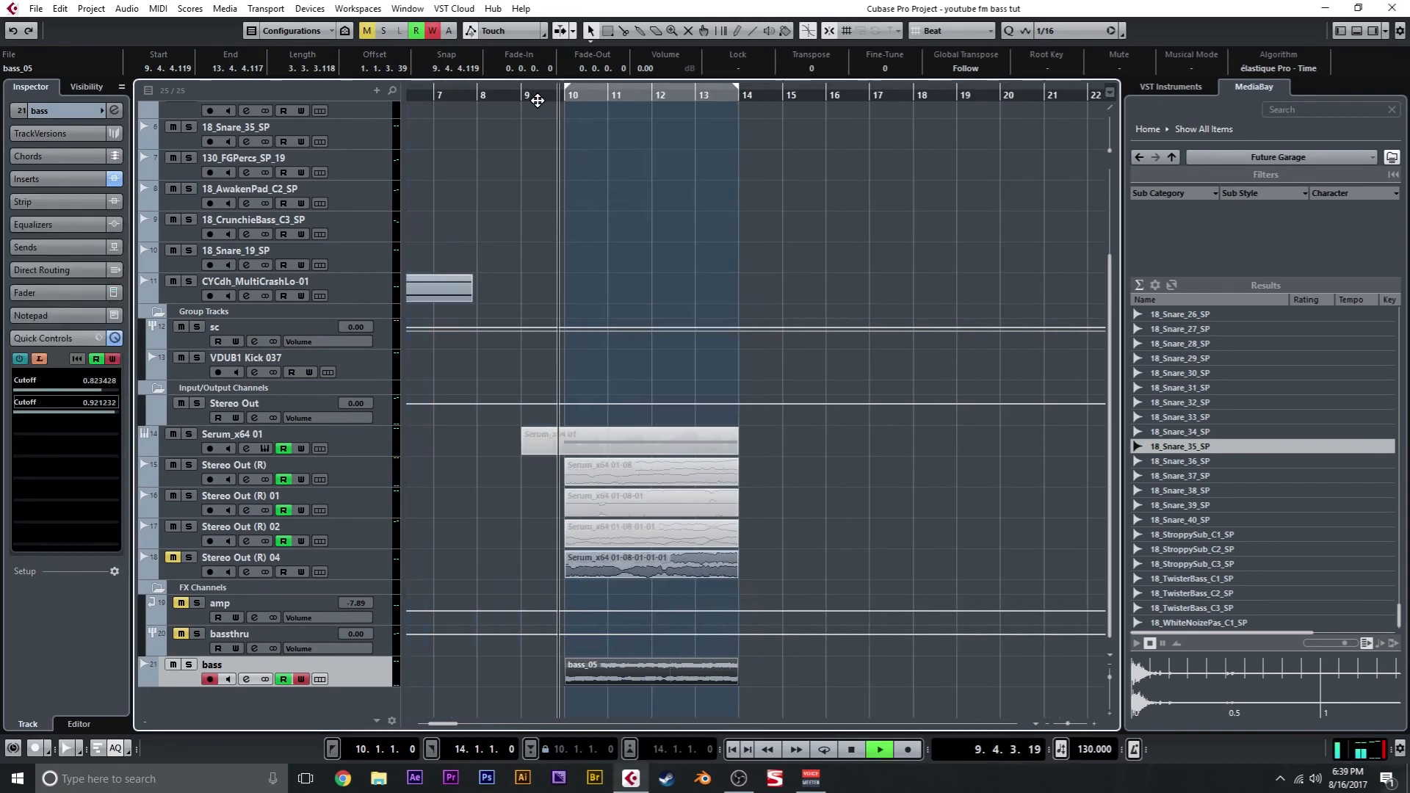
click(43, 359)
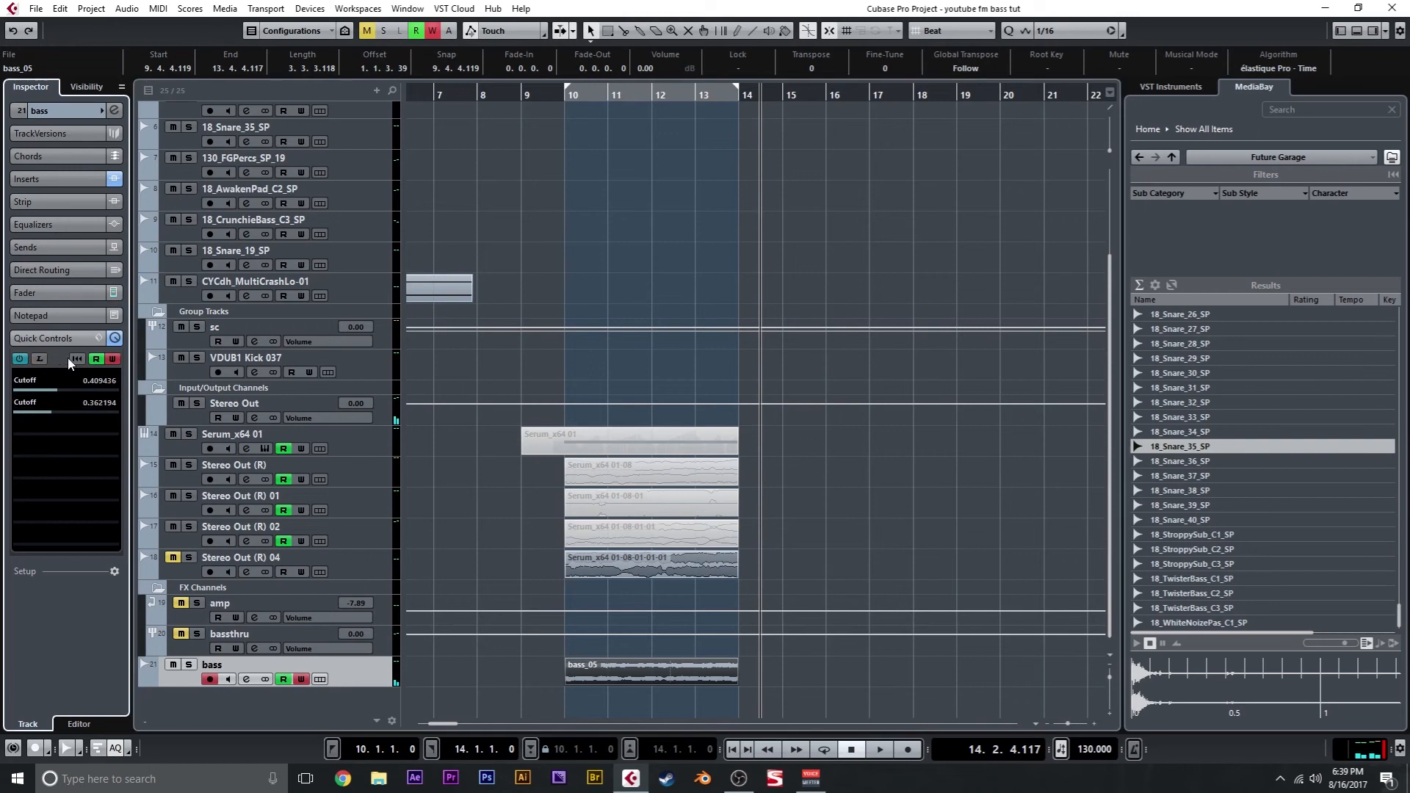
Step: Copy H-Comp Stereo into the bass track's sixth insert slot and play the passage from just before bar 10
click(73, 180)
drag(71, 206, 87, 341)
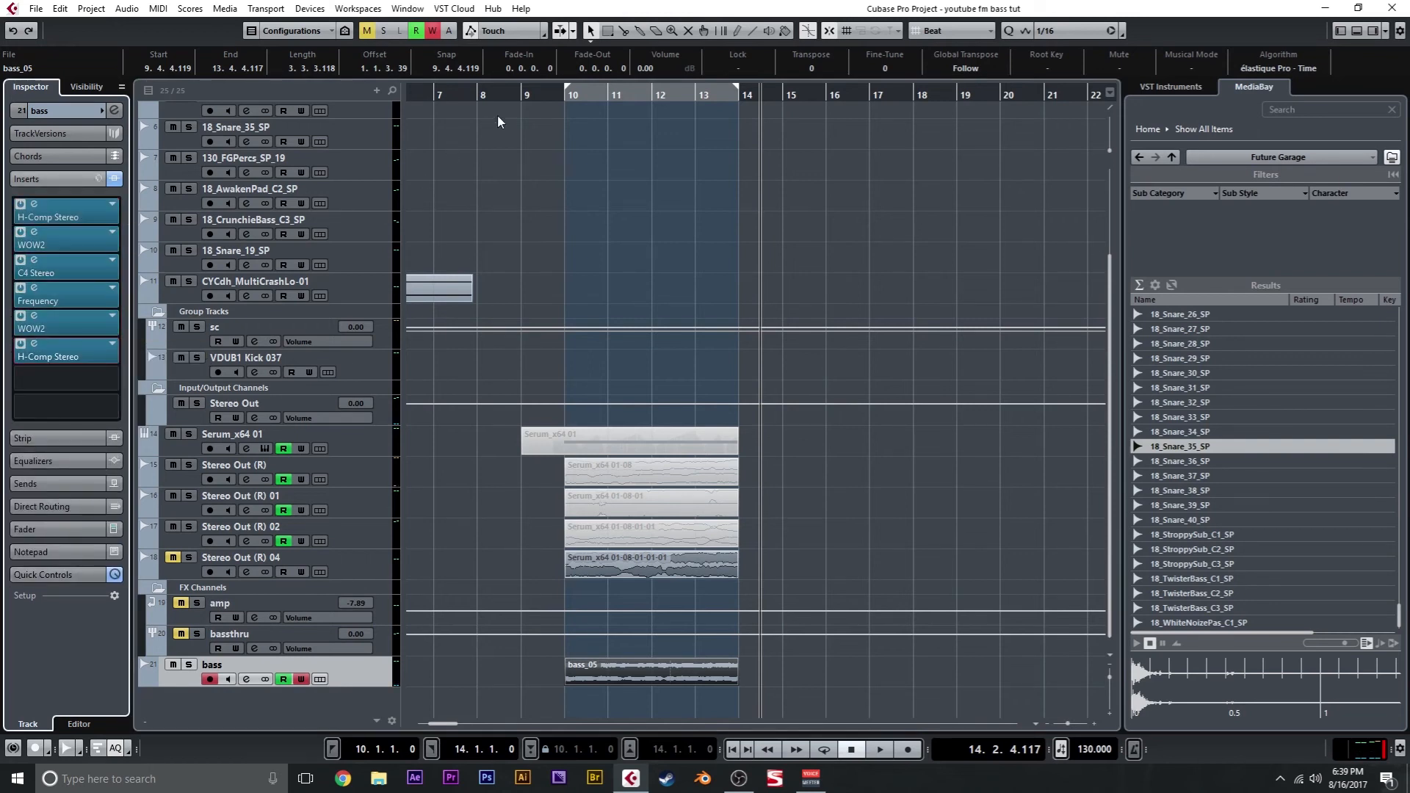
click(554, 97)
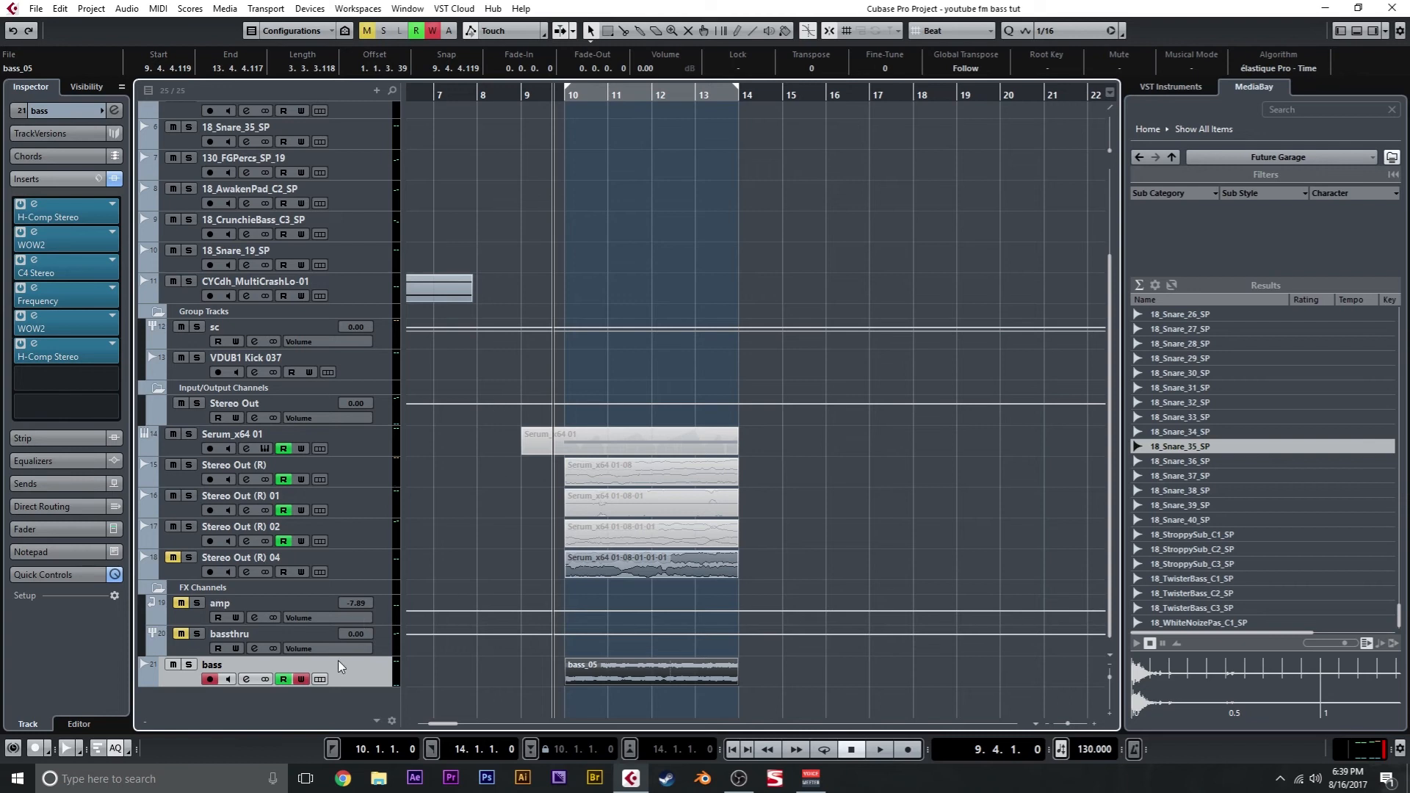
key(space)
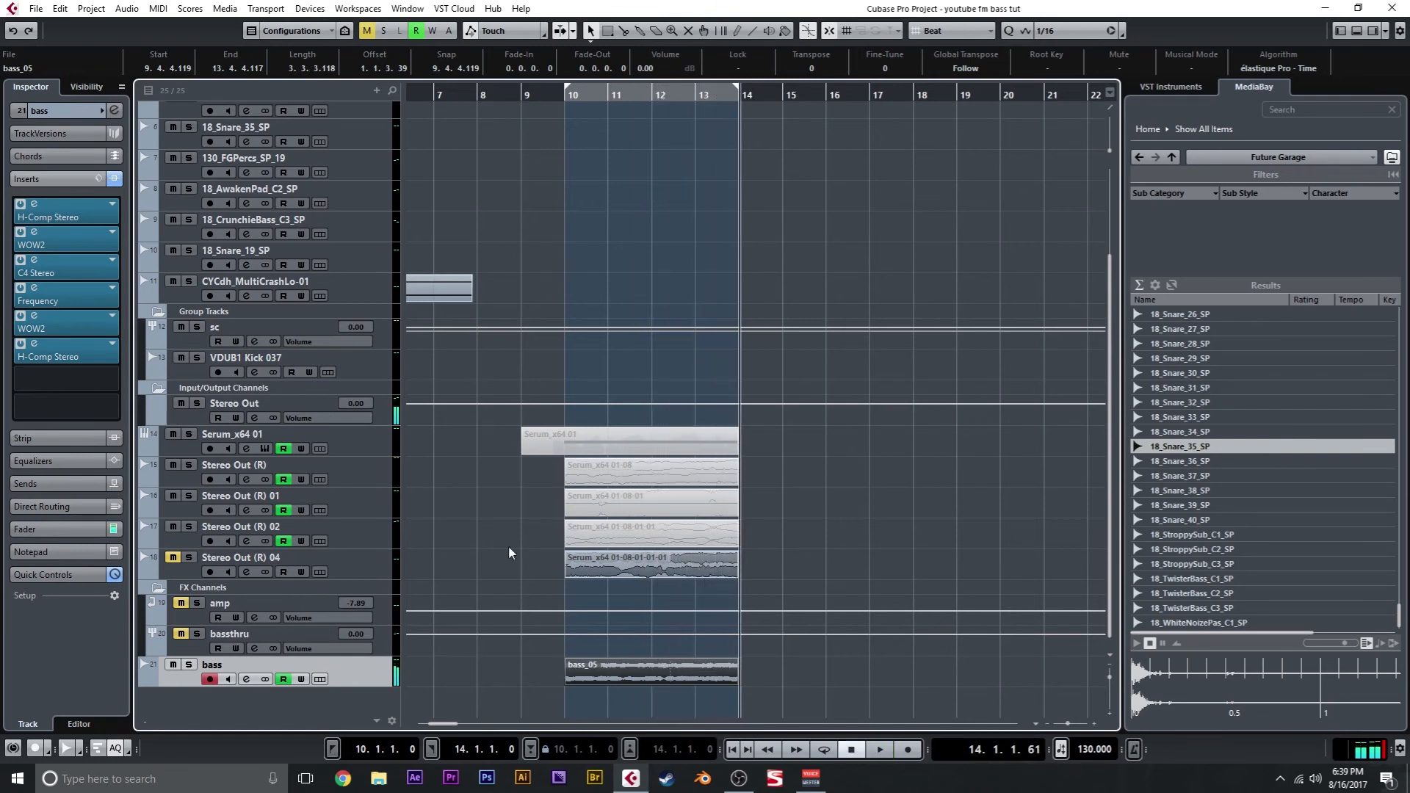
Step: Open the Audio Mixdown export for the processed bass between bars 10 and 14, and leave the dialog
click(35, 8)
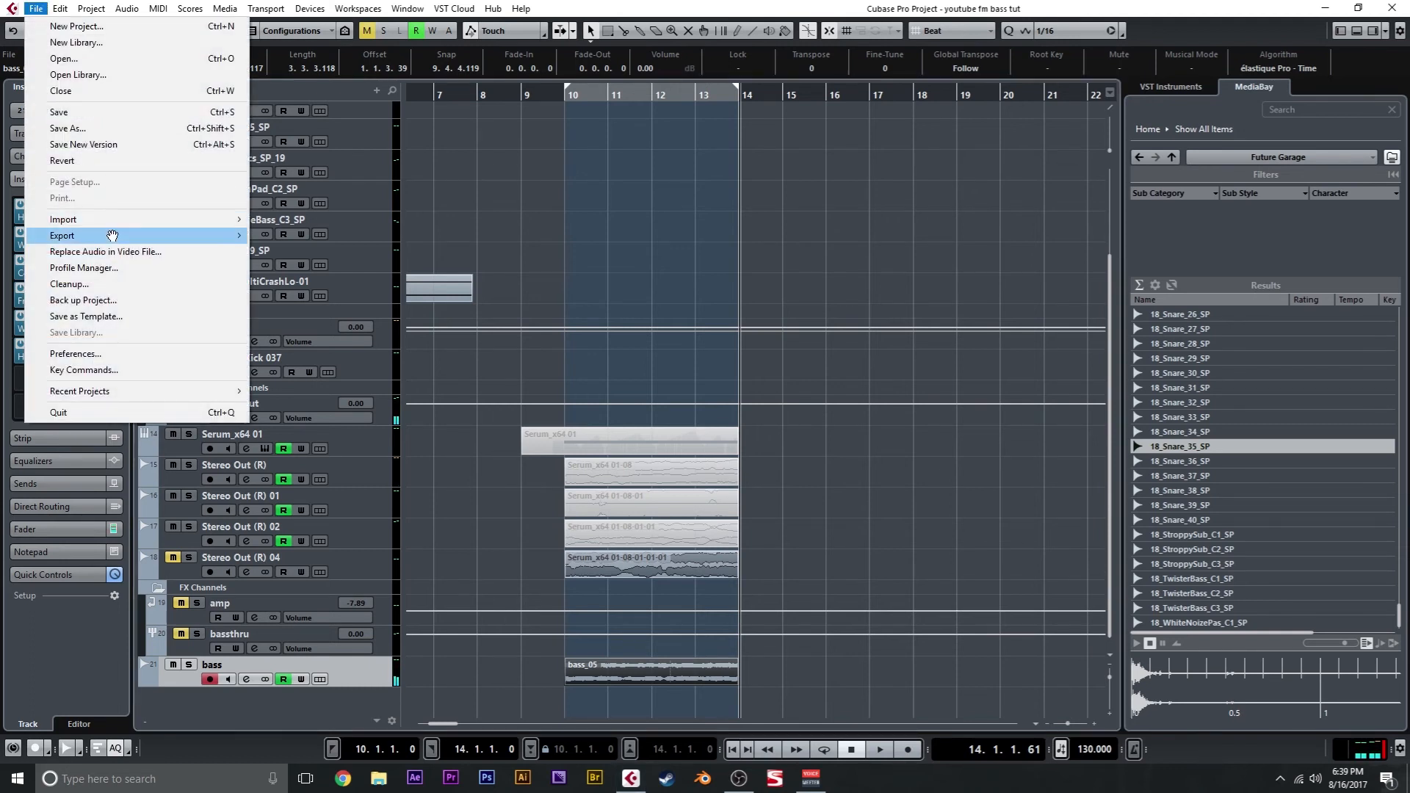
mouse_move(112, 235)
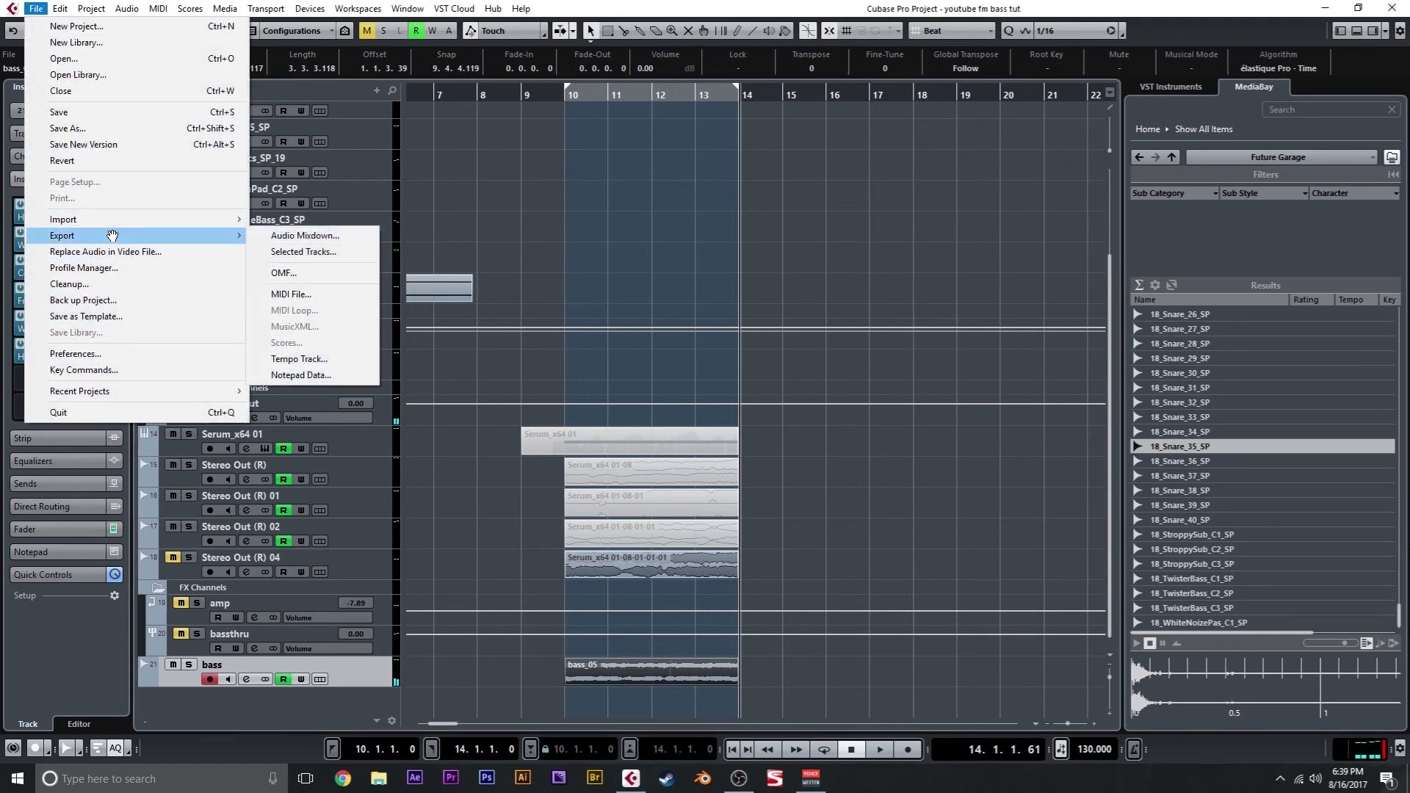
click(301, 236)
key(Escape)
Step: Add a new instrument track that uses Kontakt 5
right_click(250, 694)
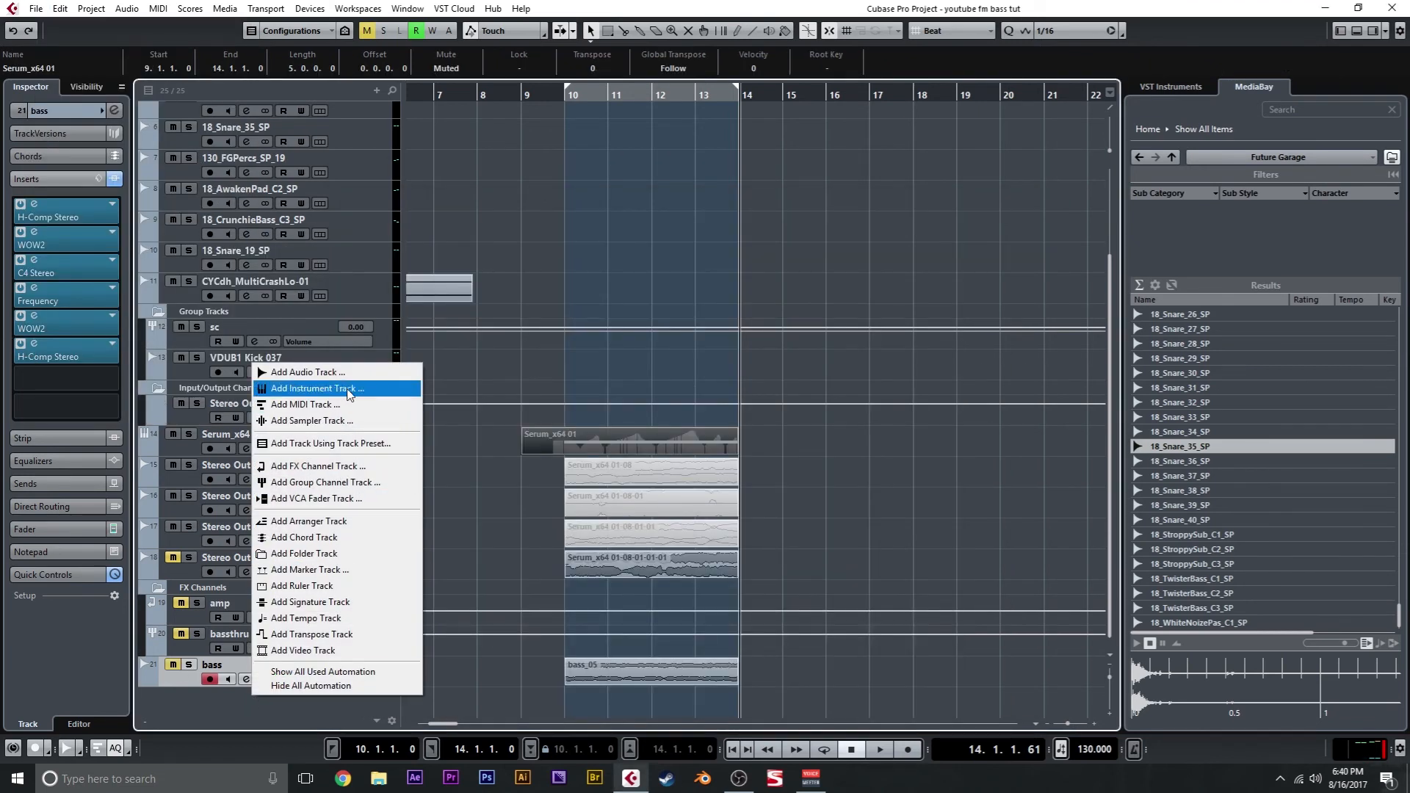
click(315, 388)
click(628, 395)
click(582, 489)
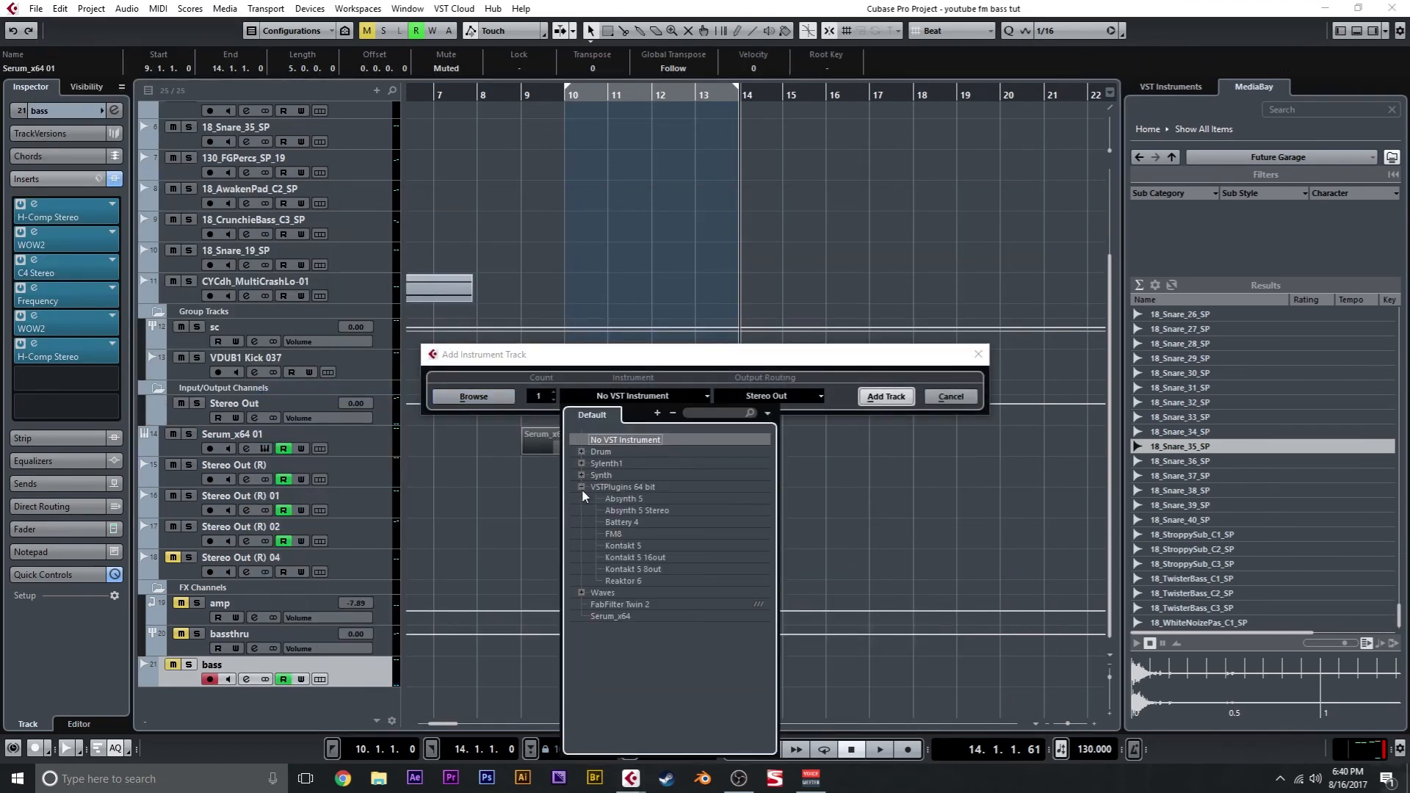
click(624, 546)
click(887, 396)
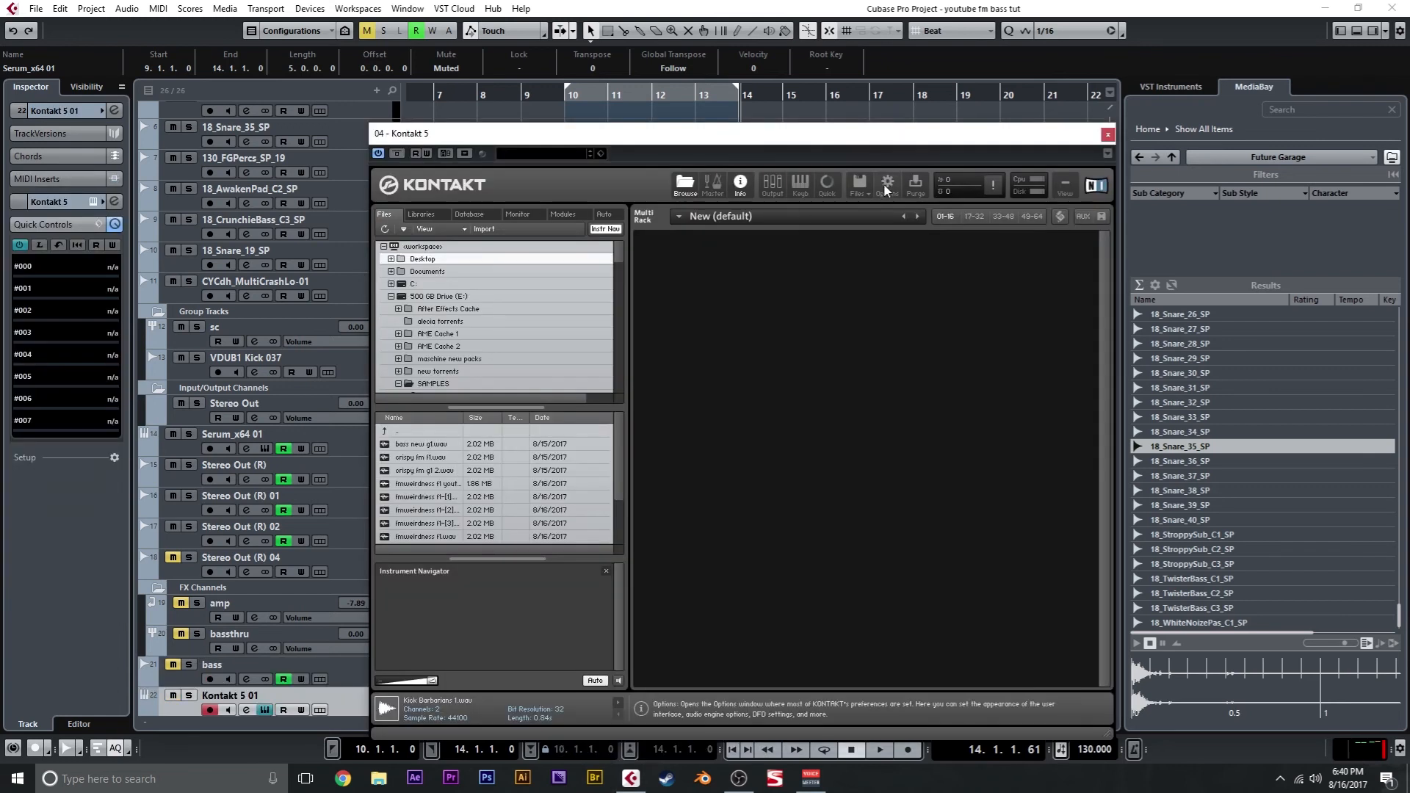
Step: Replace the mapped sample in the SineBassThing1 instrument with "fmweirdness f1 youtube.wav" and extend its zone up the keyboard
key(Delete)
drag(429, 484, 753, 437)
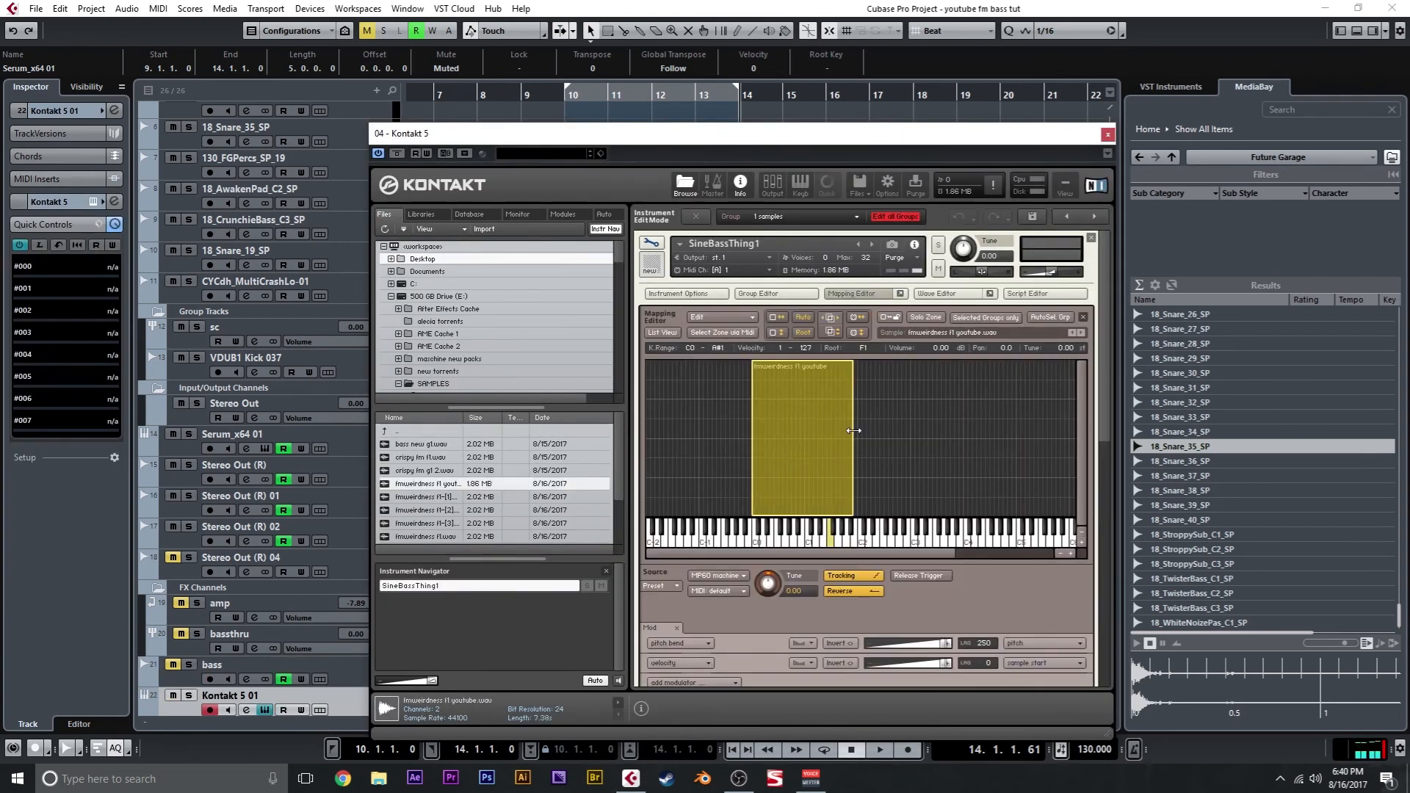
drag(856, 431, 1022, 432)
Step: Turn off Reverse in the Kontakt instrument, switch its source from MP60 machine to sampler mode, and close the plugin
click(938, 294)
click(872, 294)
click(662, 515)
click(1029, 294)
click(982, 294)
click(1043, 293)
click(865, 334)
click(866, 334)
click(716, 317)
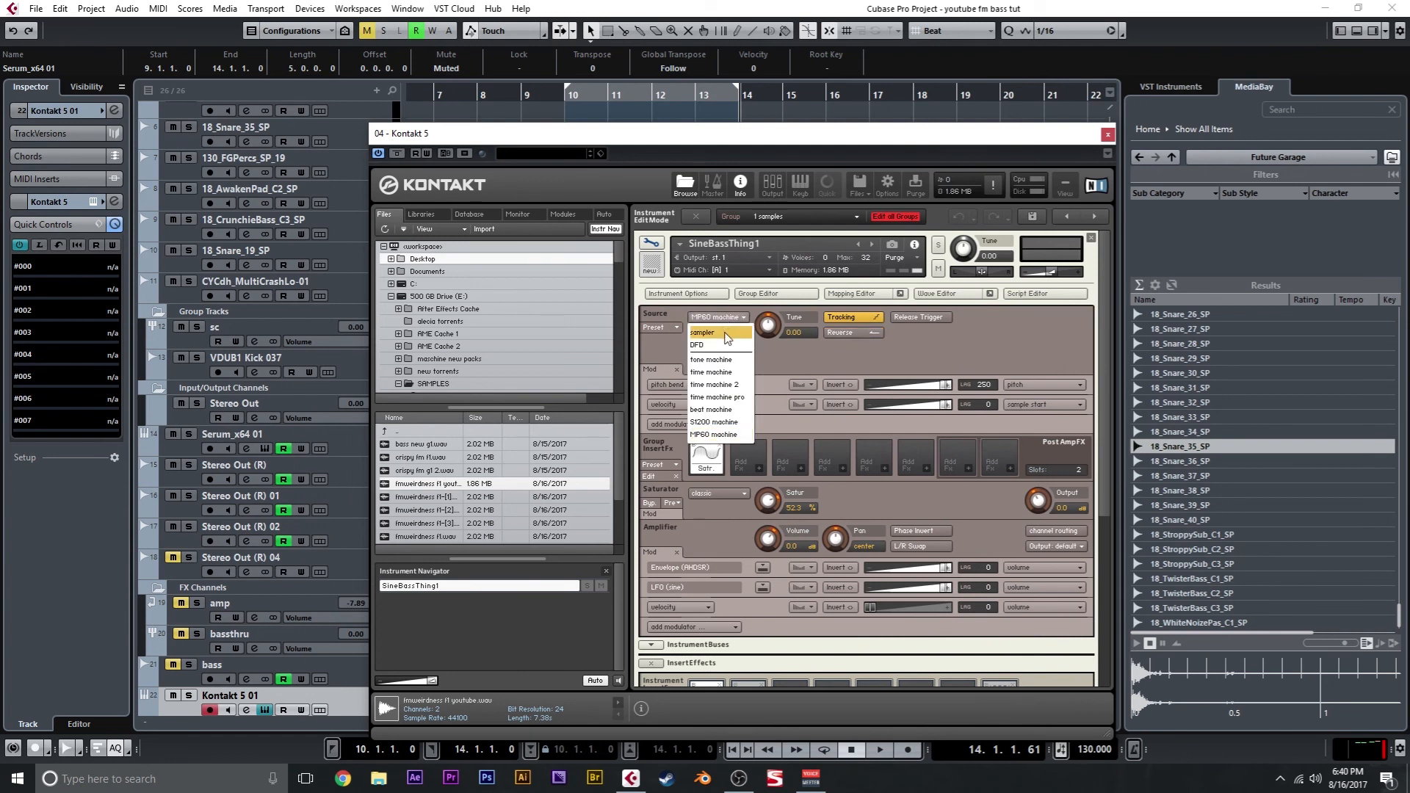
click(713, 326)
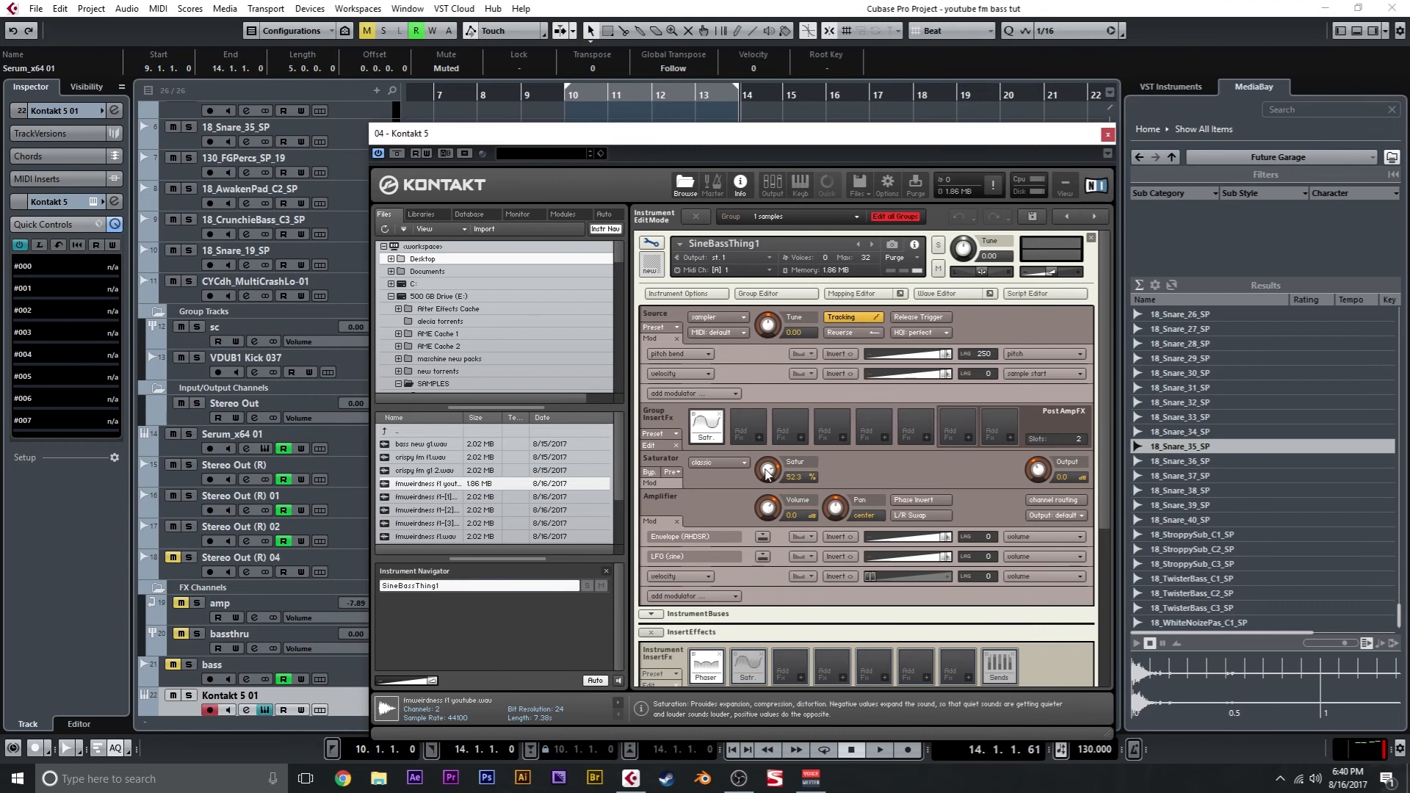
click(1108, 136)
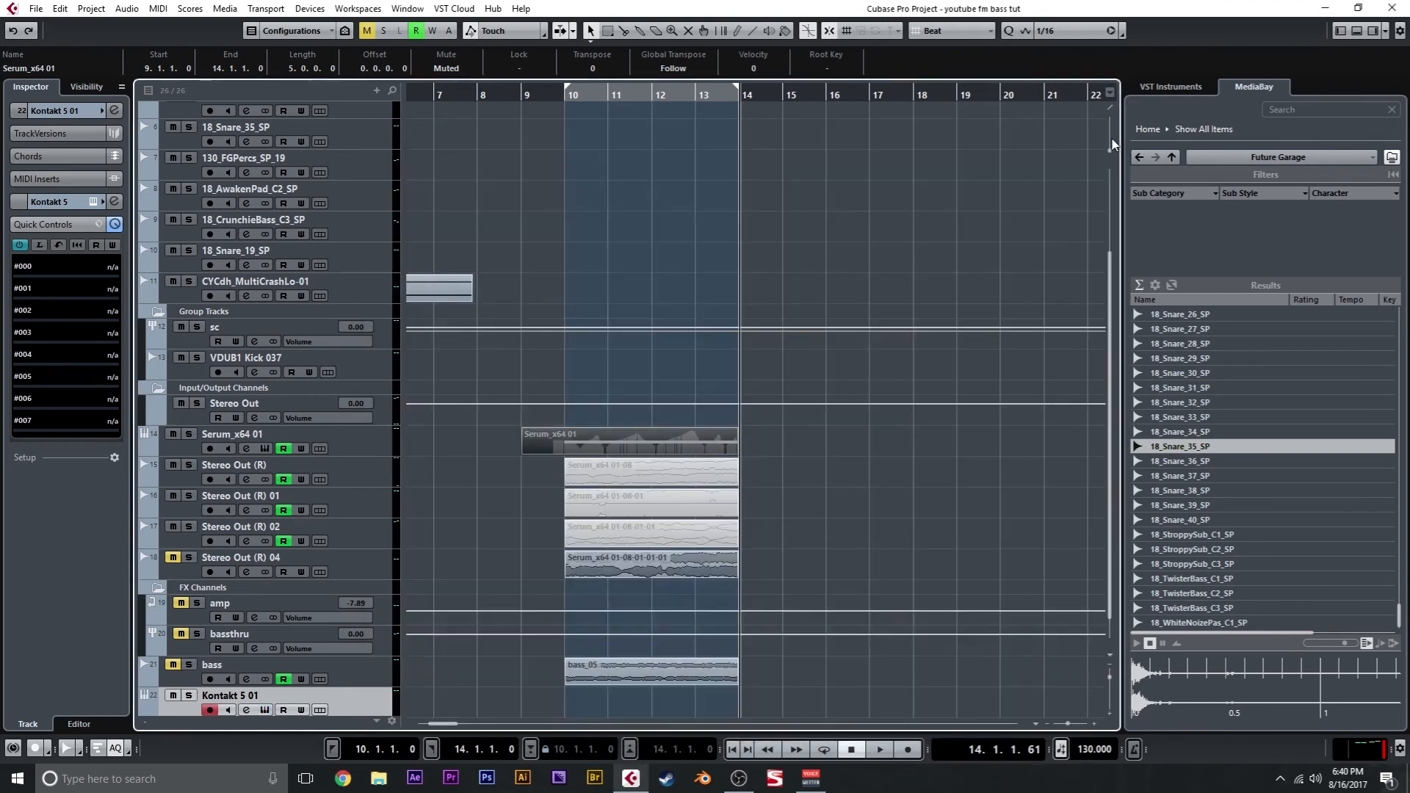
Step: Load SoftClipper, iZotope Trash 2, Frequency and CLA-2A Stereo as audio inserts on the Kontakt 5 01 track
scroll(441, 460, down, 1)
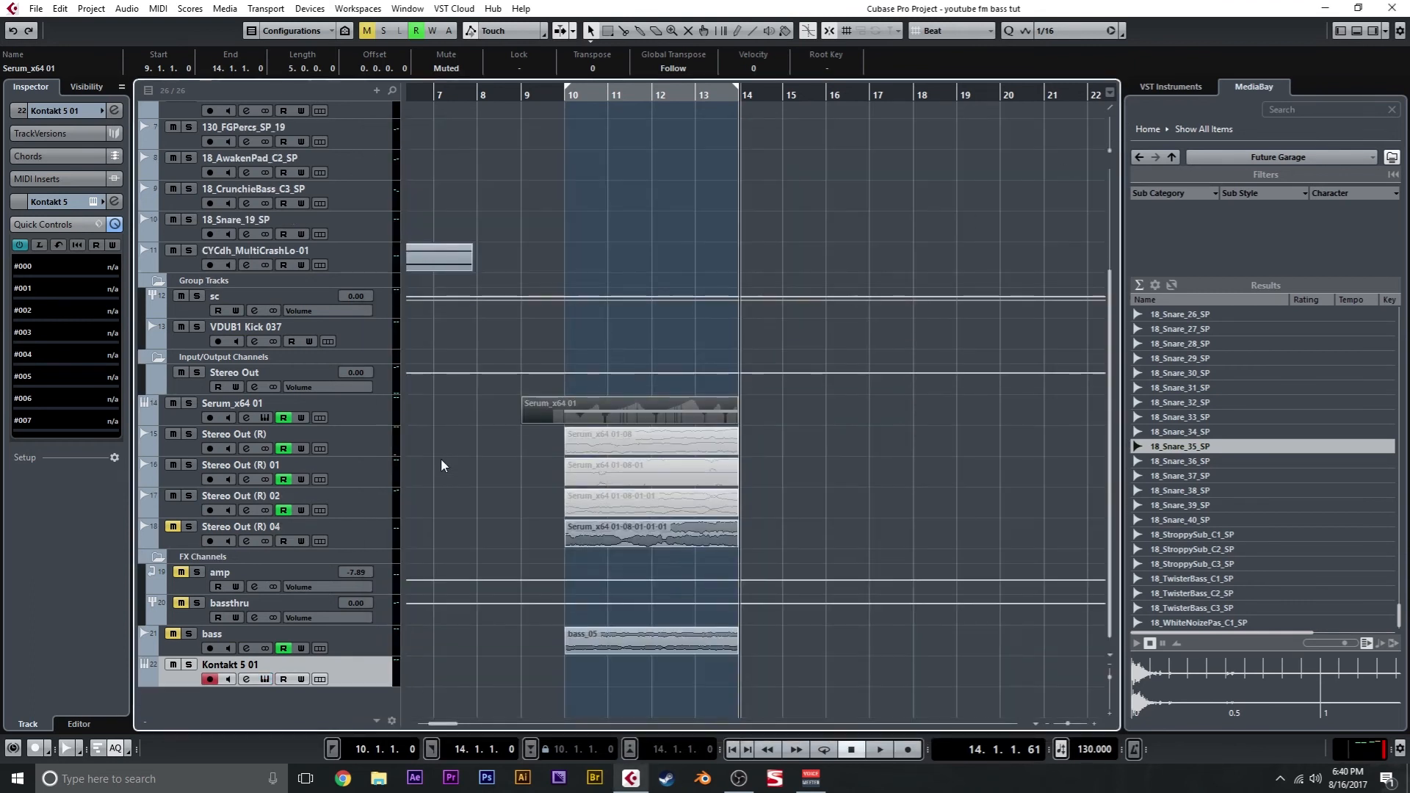
click(56, 195)
click(56, 227)
click(71, 254)
click(36, 364)
drag(68, 257, 90, 339)
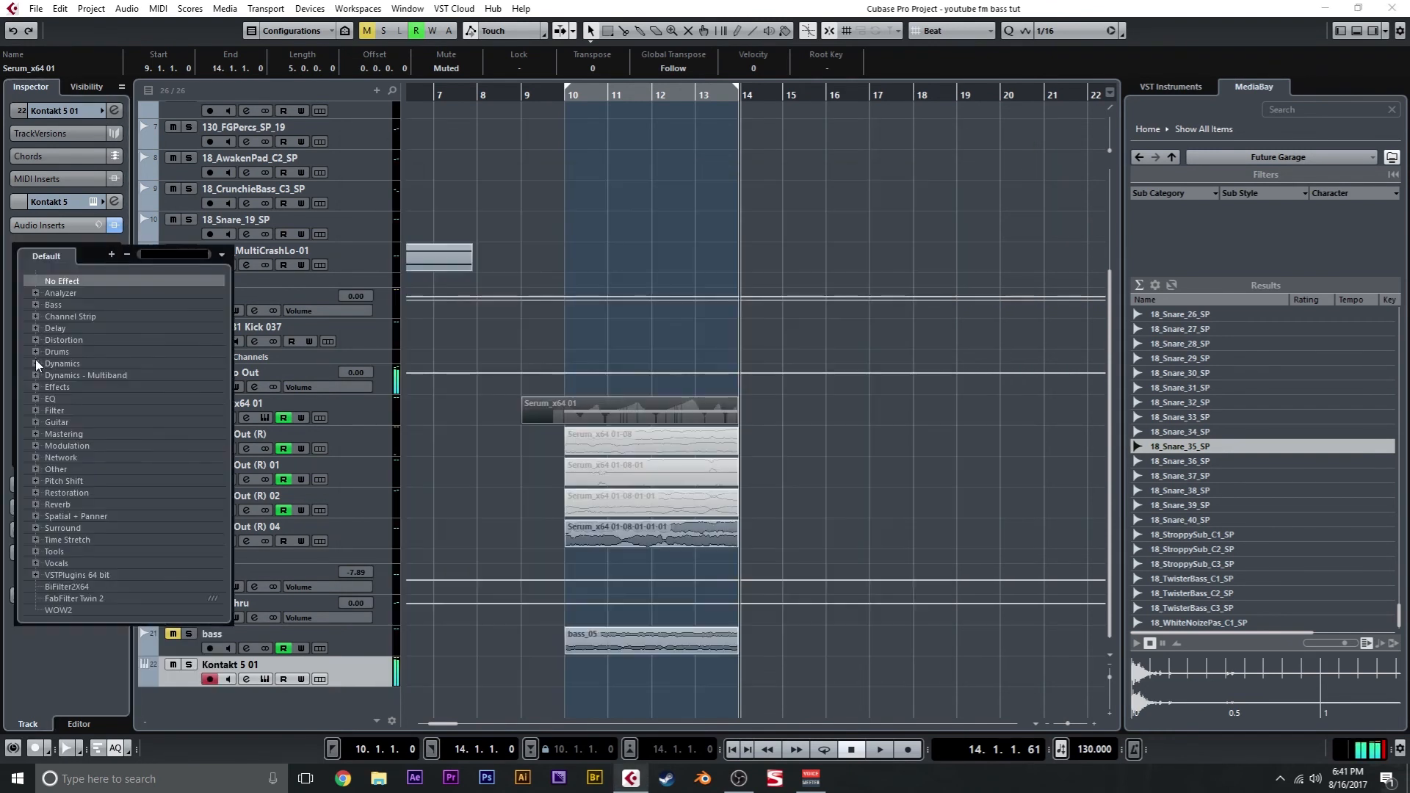
click(35, 364)
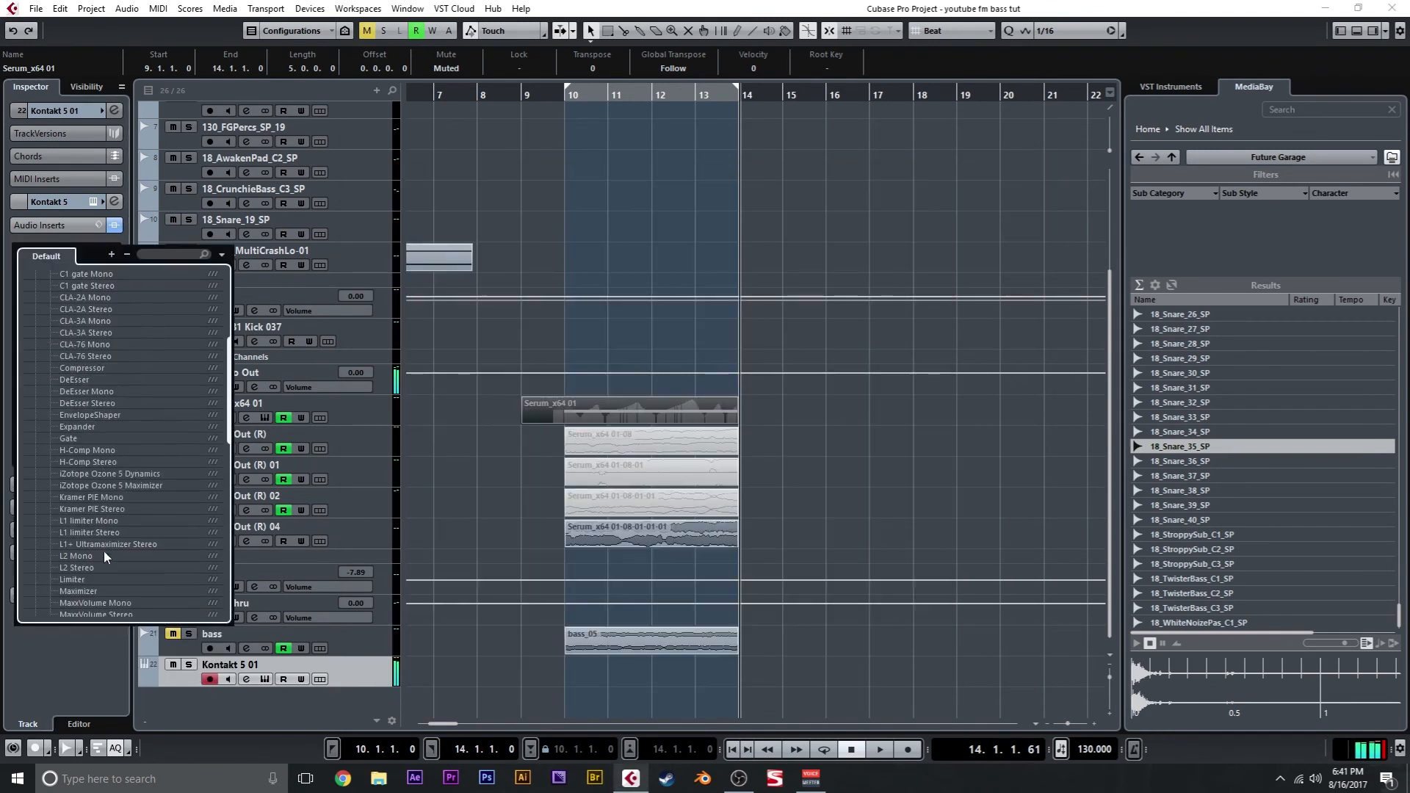
click(44, 370)
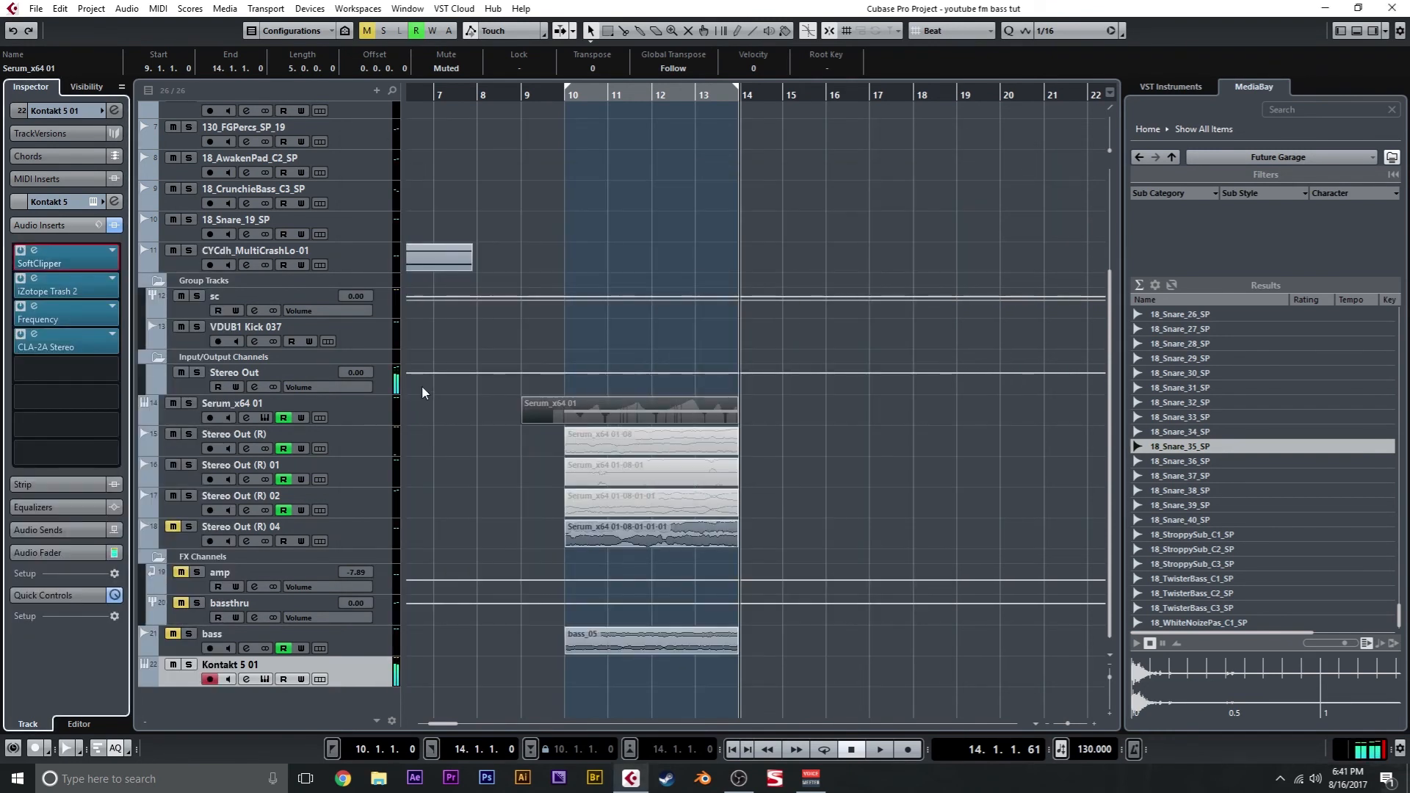
Step: Move the Kontakt 5 01 track up the track list to sit directly below the first bass track
key(g)
key(g)
key(g)
key(g)
key(g)
key(g)
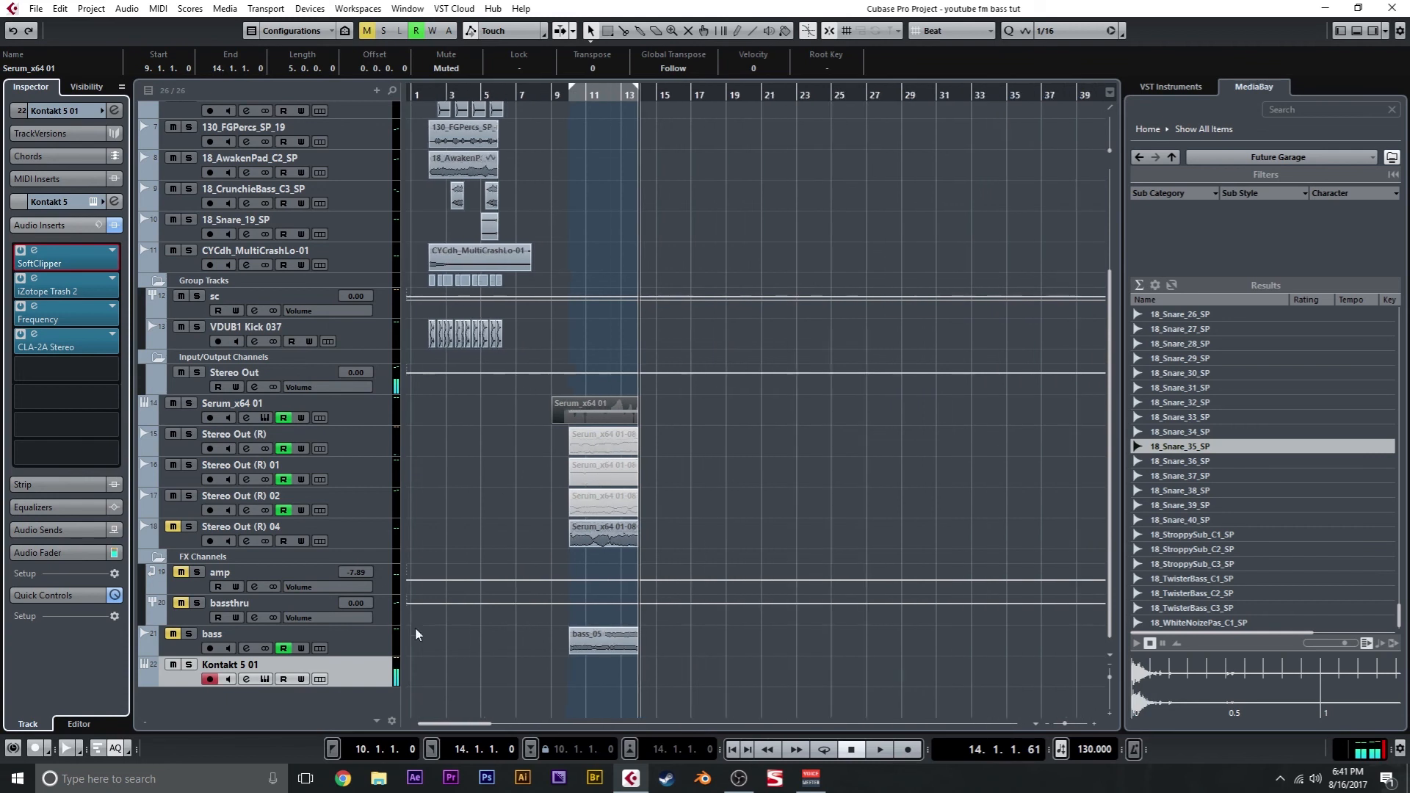
drag(367, 667, 365, 178)
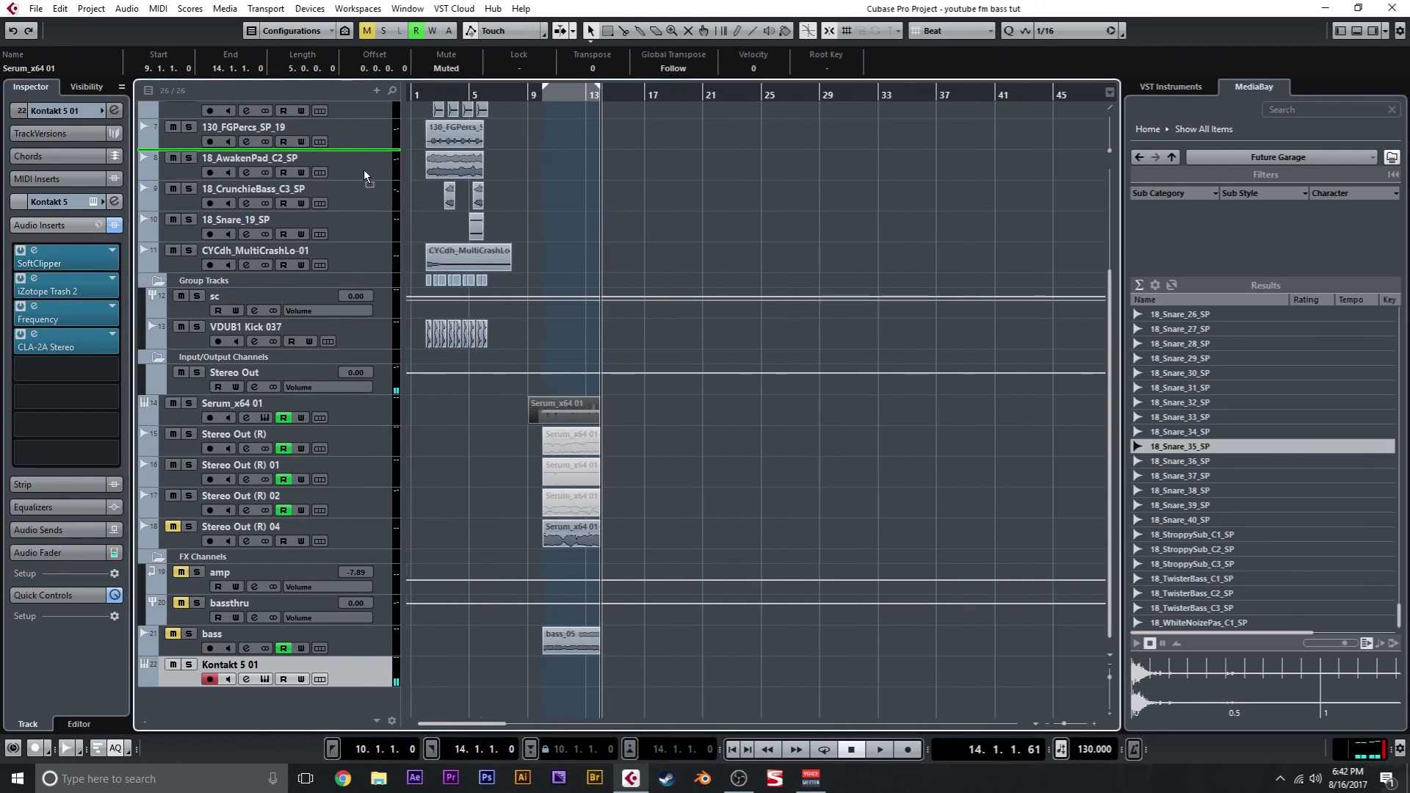
drag(369, 122, 370, 123)
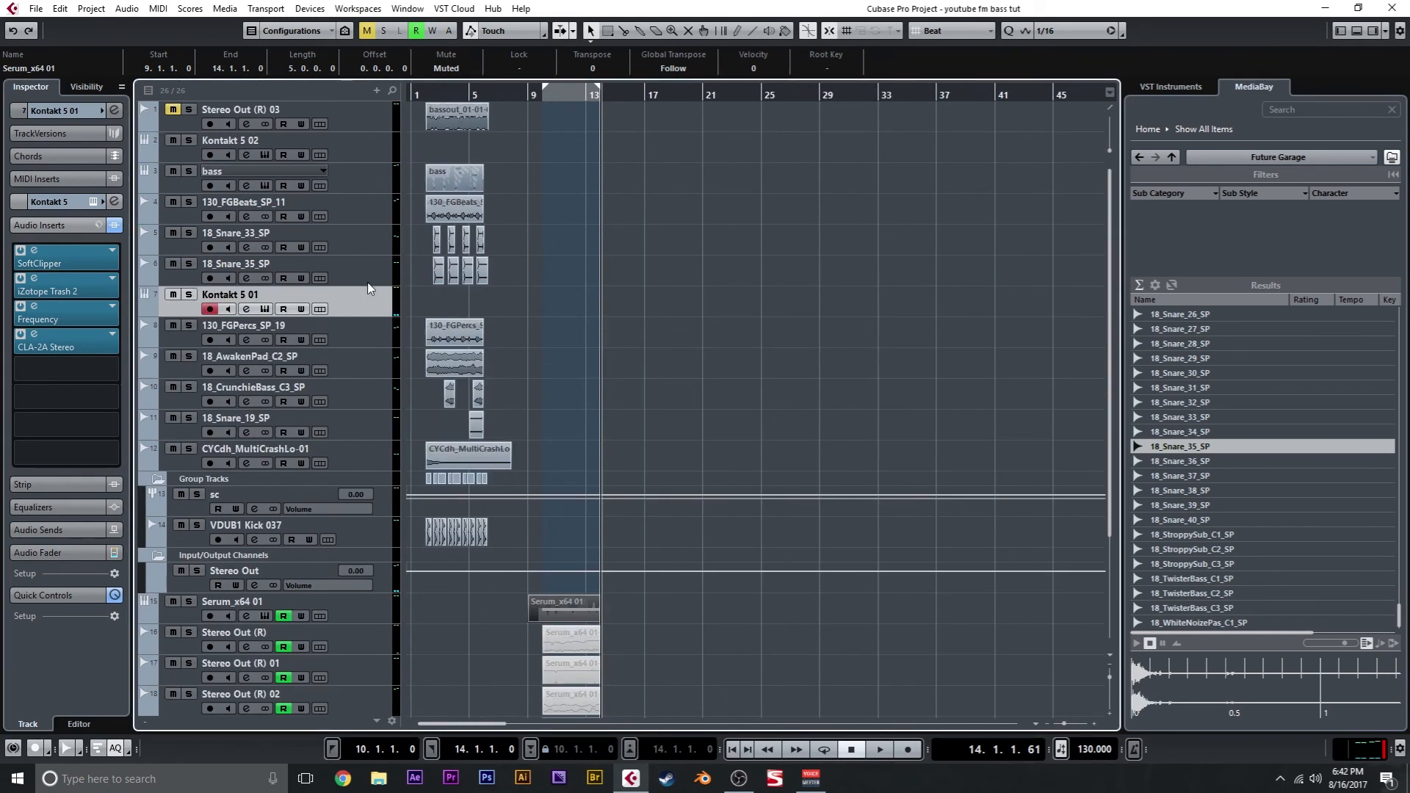
drag(366, 295, 374, 202)
Step: Set the locators around the MIDI clip on the upper bass track, bars 2 to 6, and mute that track
key(h)
key(h)
key(h)
key(h)
click(500, 175)
key(g)
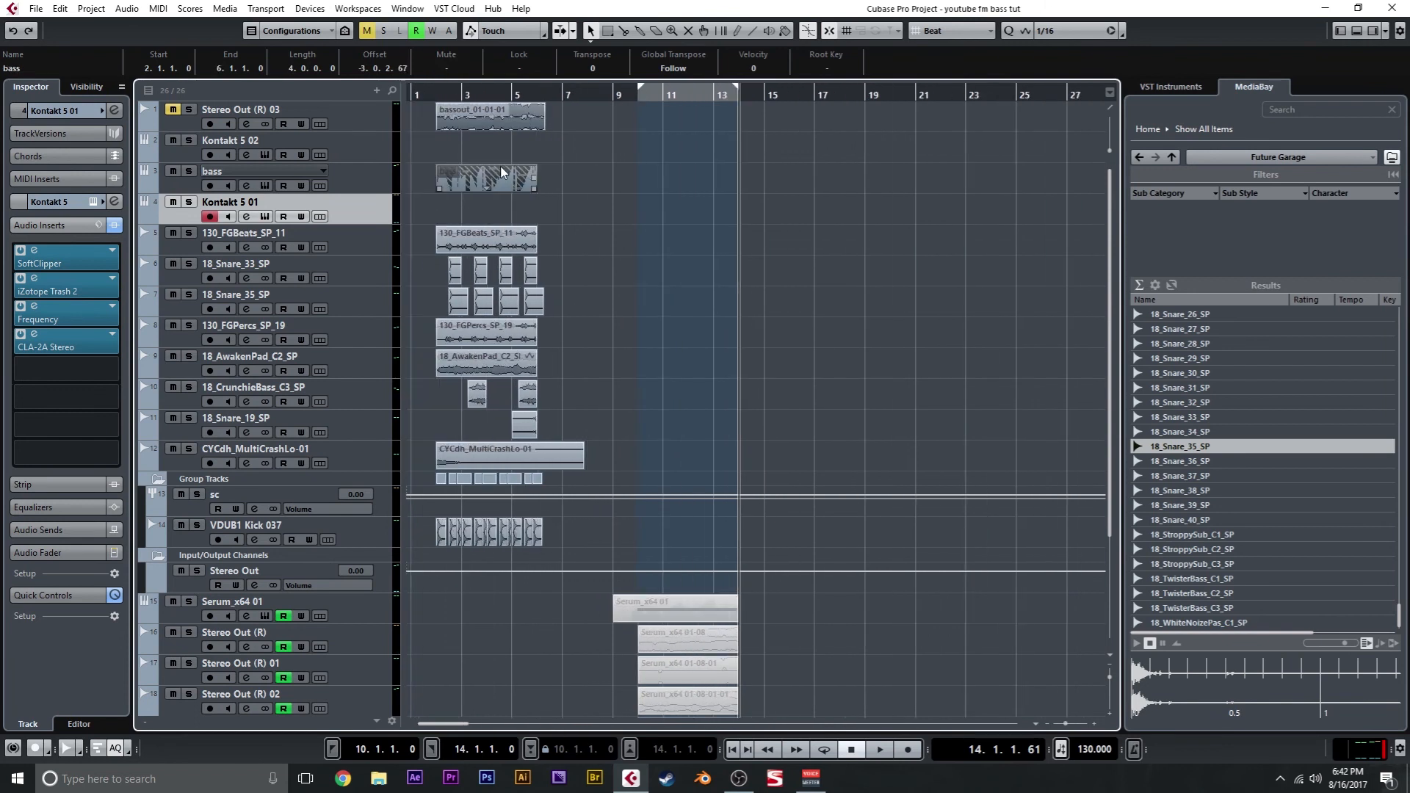
key(p)
key(h)
key(h)
key(g)
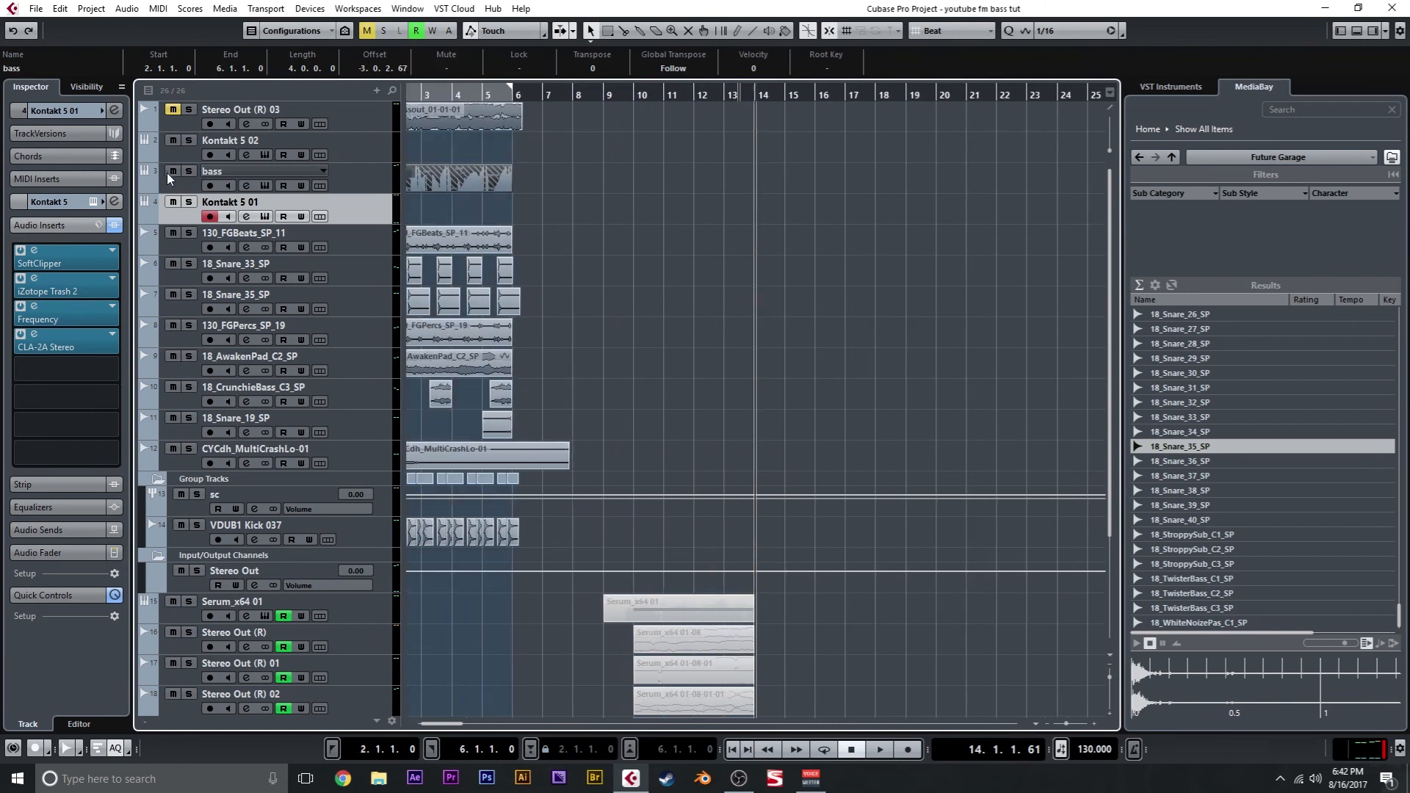
key(g)
click(169, 172)
Step: Route the Kontakt 5 01 channel's output to the sc group in the MixConsole and close the mixer
key(F3)
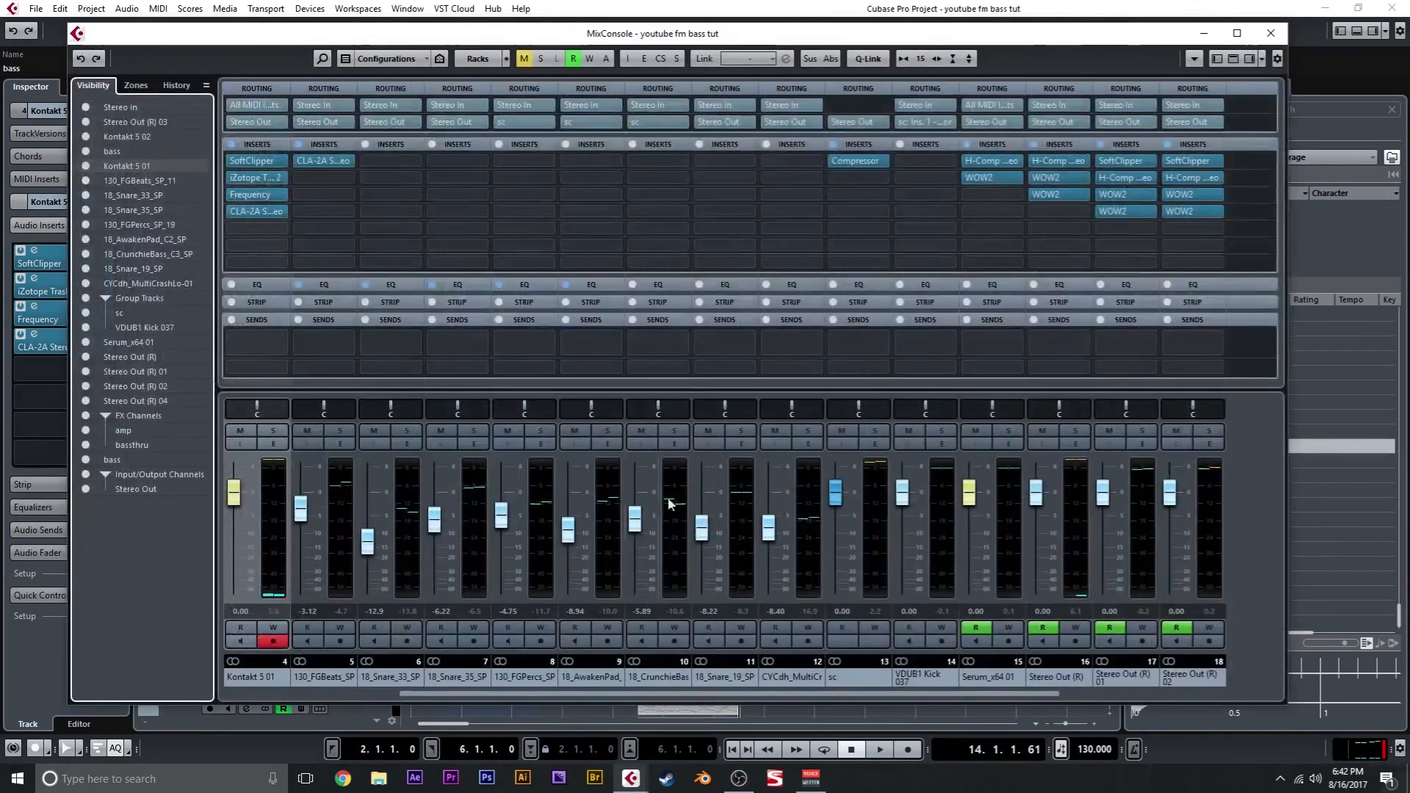
click(257, 122)
click(273, 202)
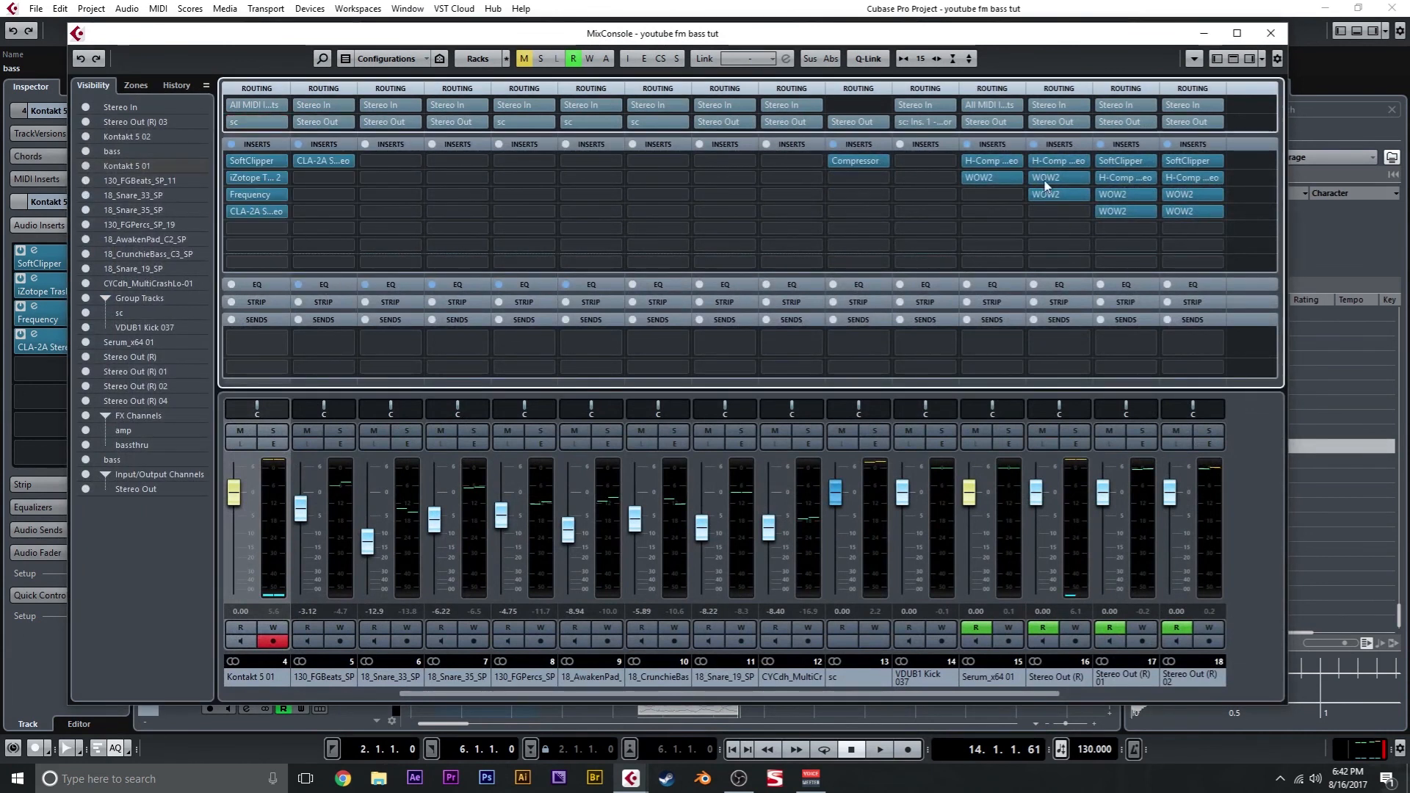
click(1271, 33)
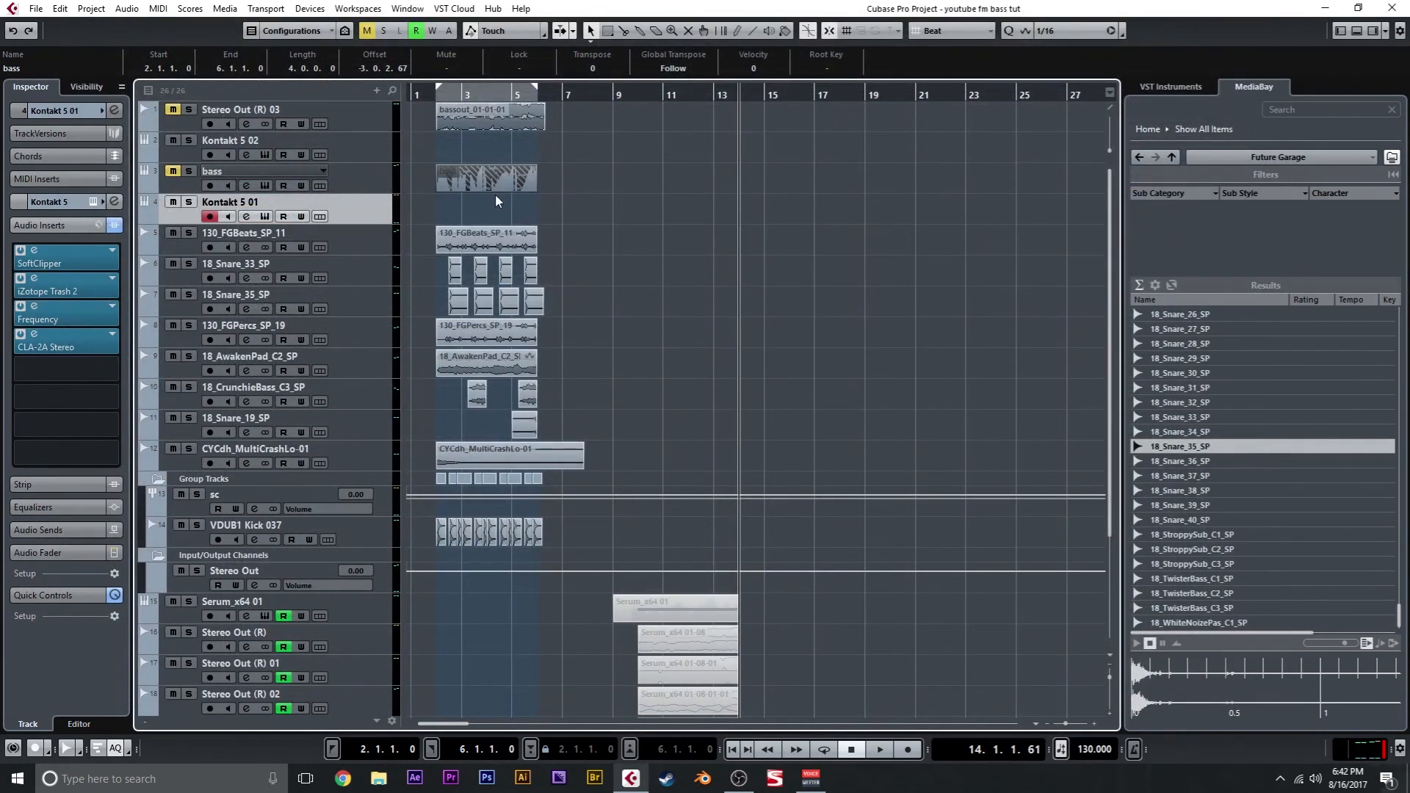
Step: Record a new MIDI bass part on Kontakt 5 01 over the cycled bars 2 to 6, and stop playback
key(h)
key(h)
key(h)
drag(495, 193, 637, 257)
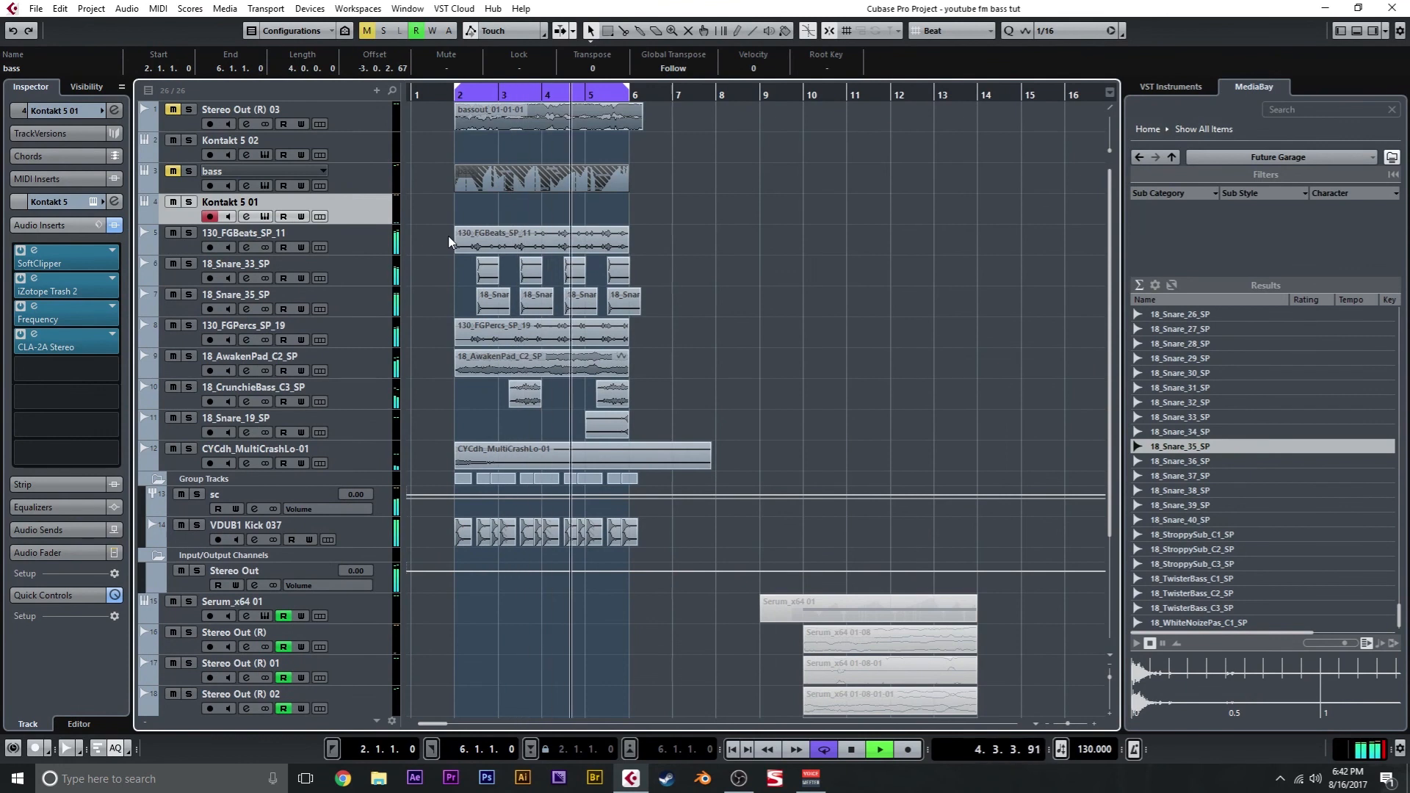
key(KP_Multiply)
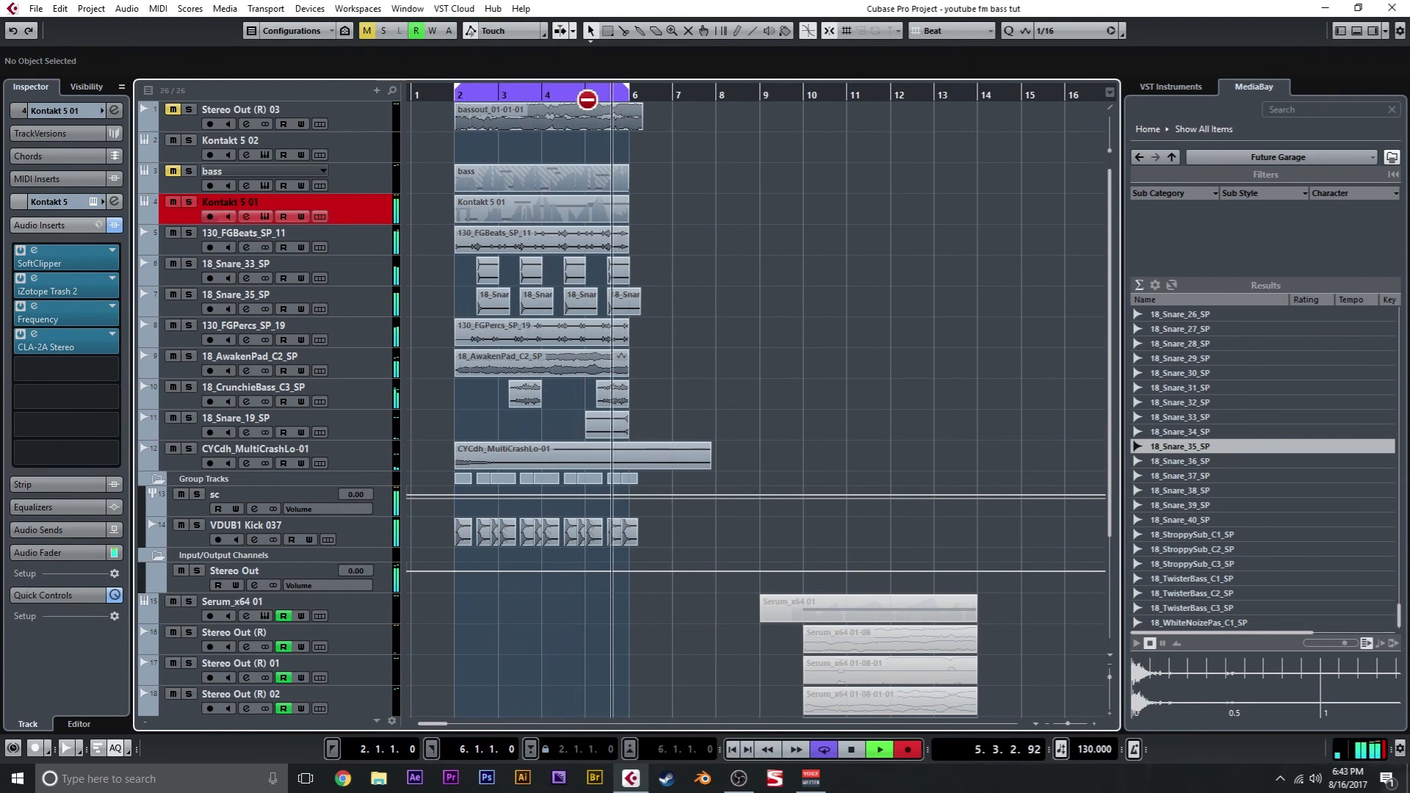
key(space)
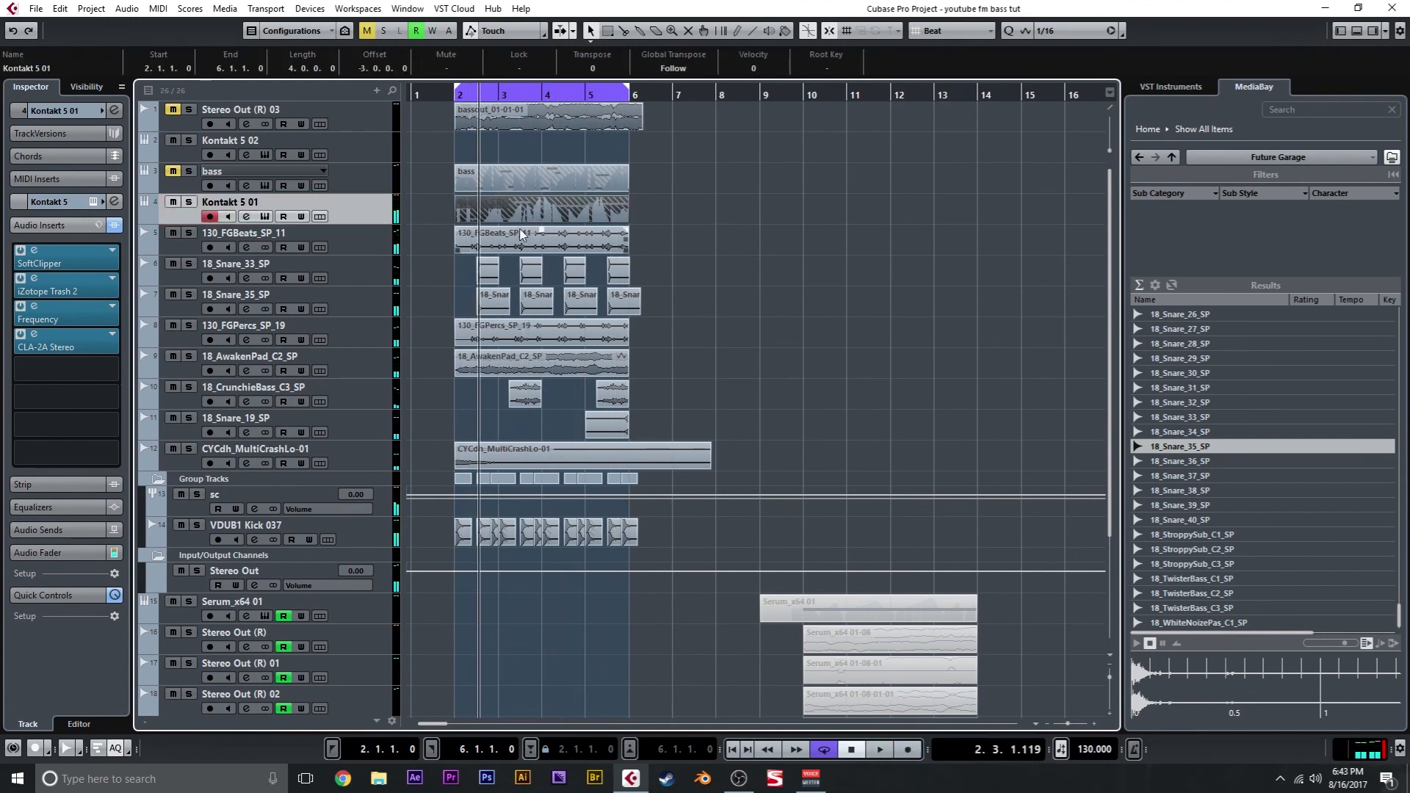
Step: Lower the Kontakt 5 01 channel fader to -5.94 in the MixConsole
key(F3)
drag(233, 492, 233, 520)
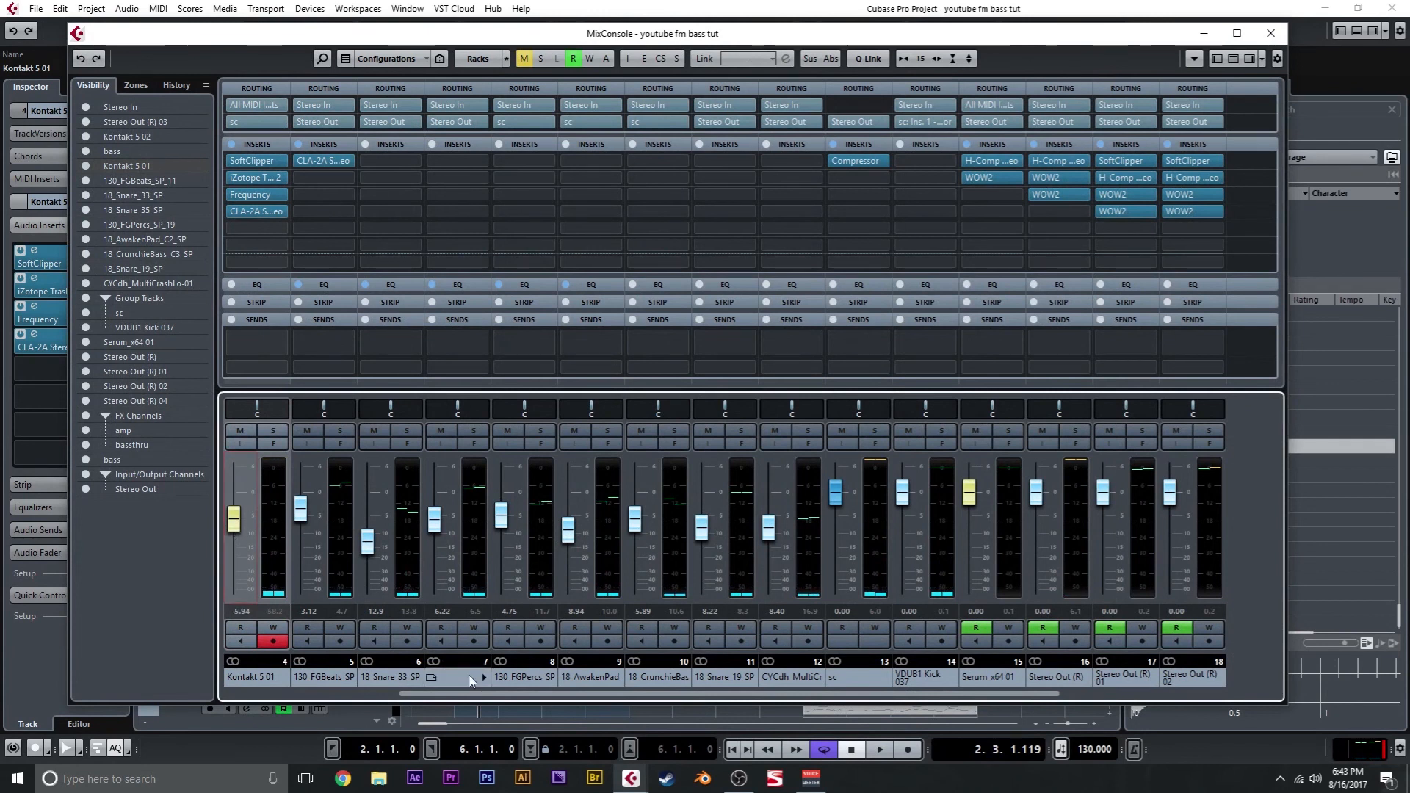
Step: Close the MixConsole and play back the cycled arrangement from bar 2 with the new bass part
drag(747, 696, 667, 695)
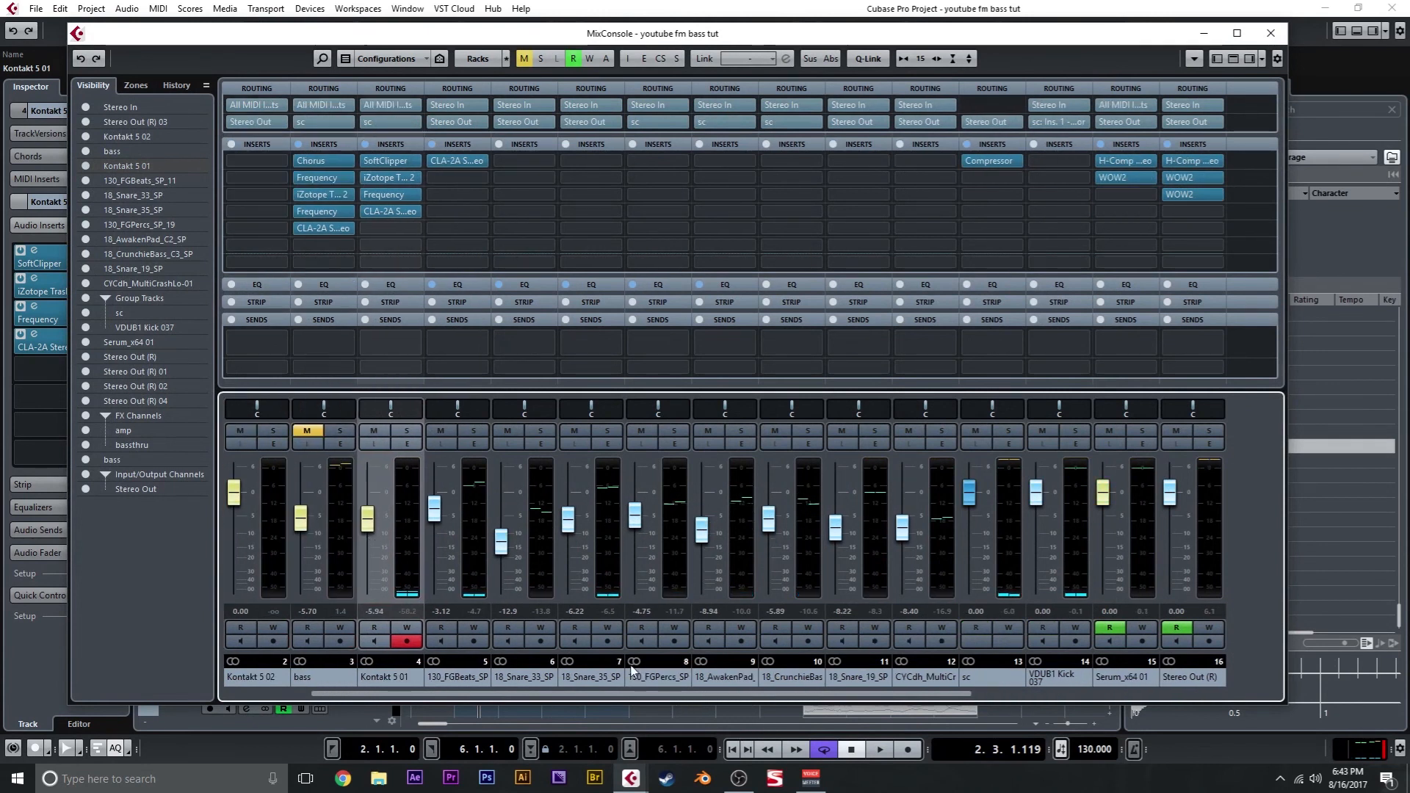
key(F3)
click(444, 98)
key(space)
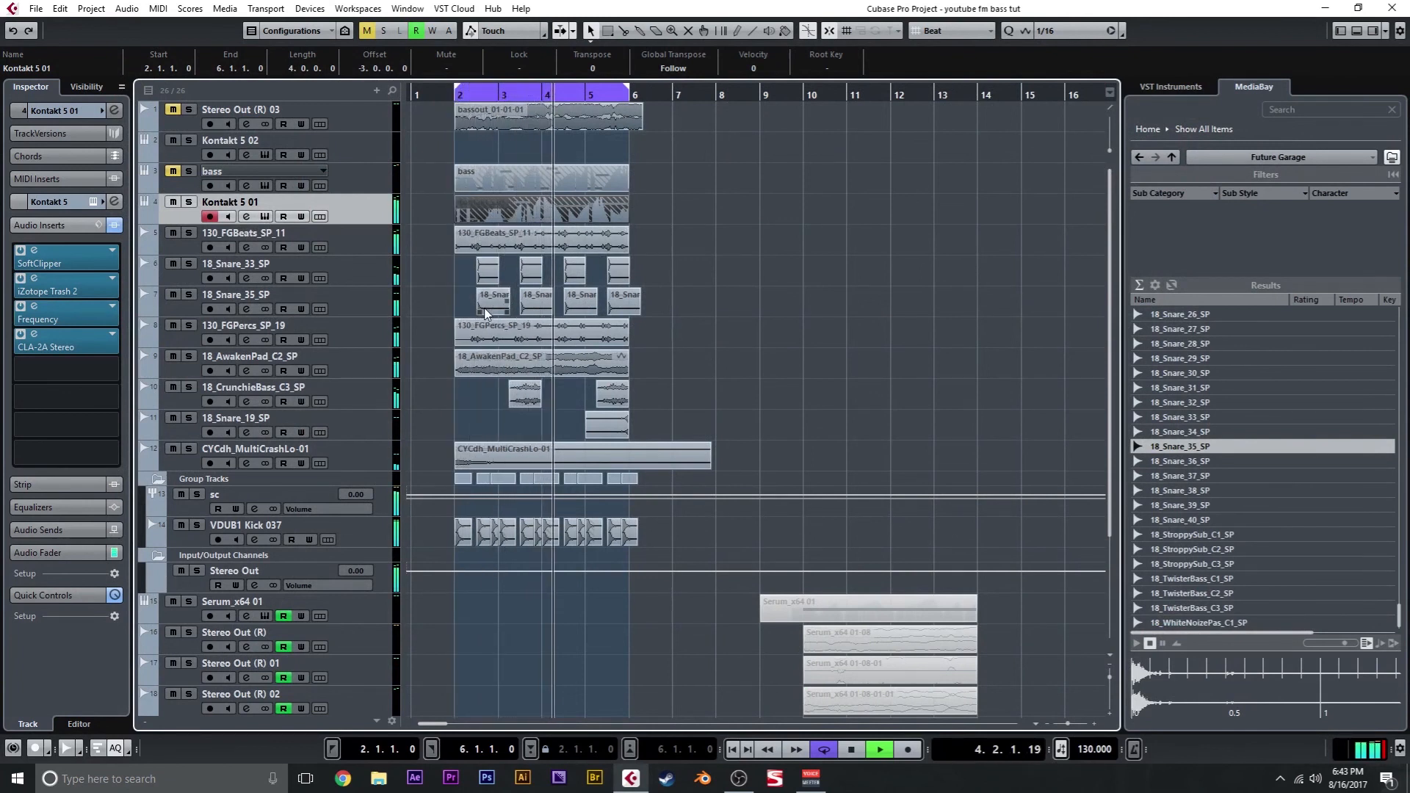
Step: Set the MediaBay location to All Media and search for "dnb"
click(1306, 161)
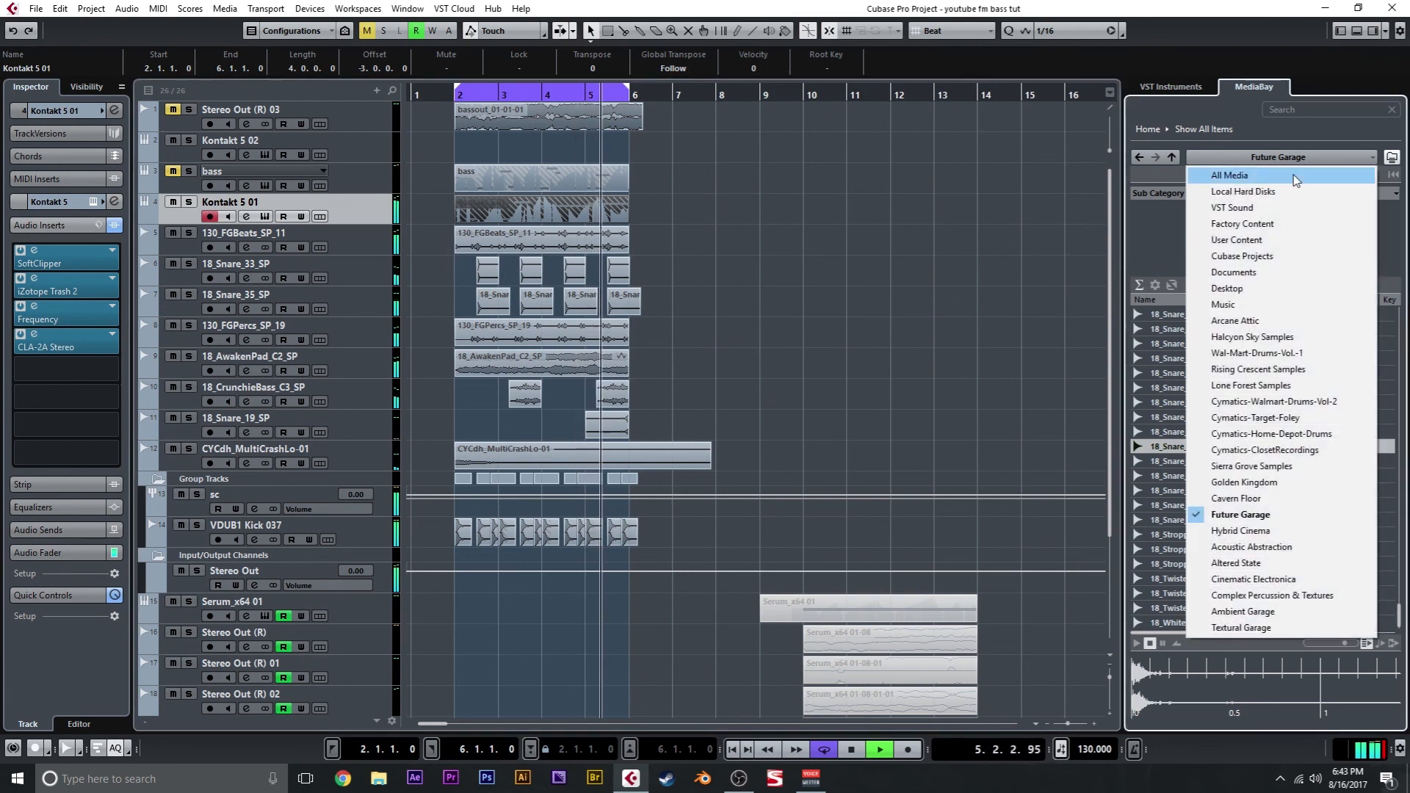
click(1306, 173)
click(1322, 109)
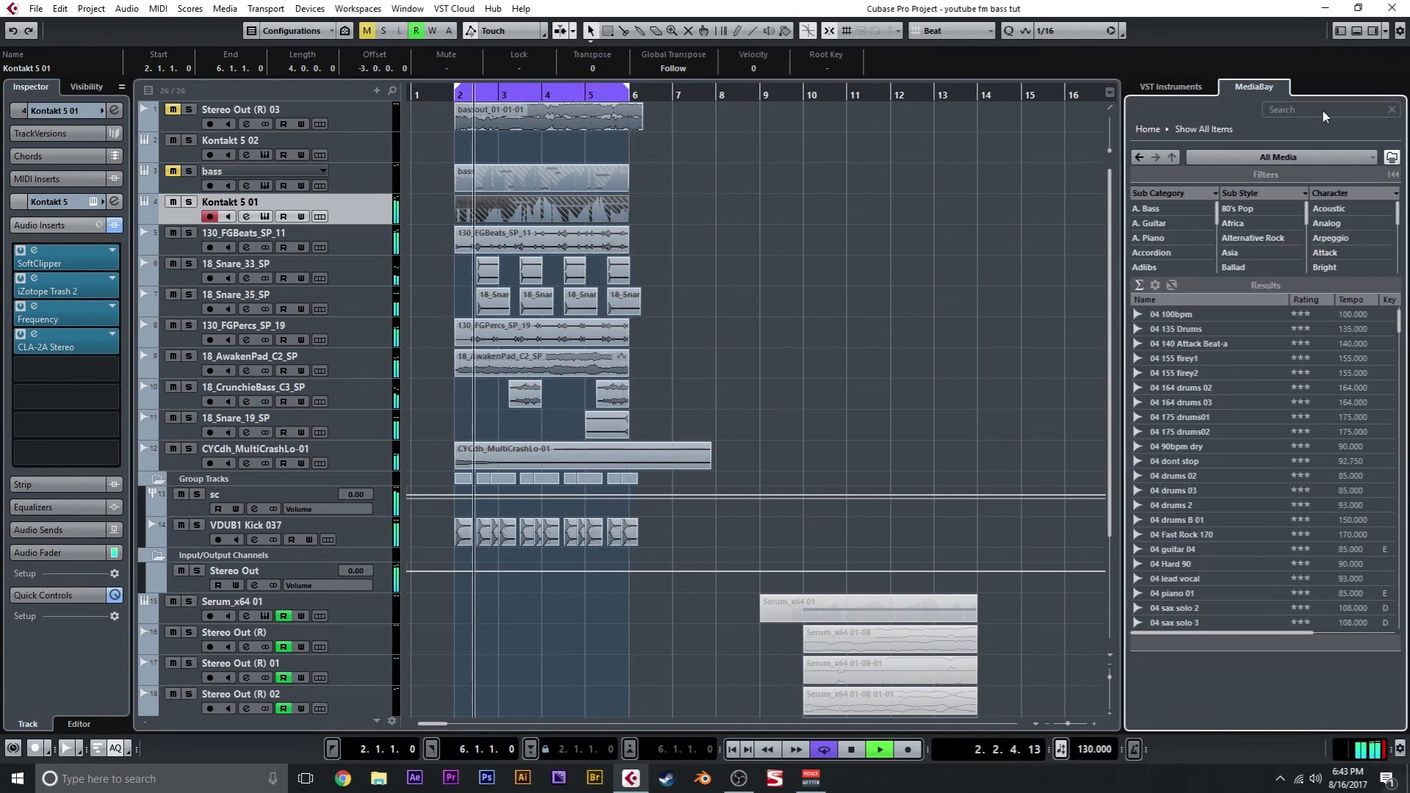
click(1322, 109)
text(dnb)
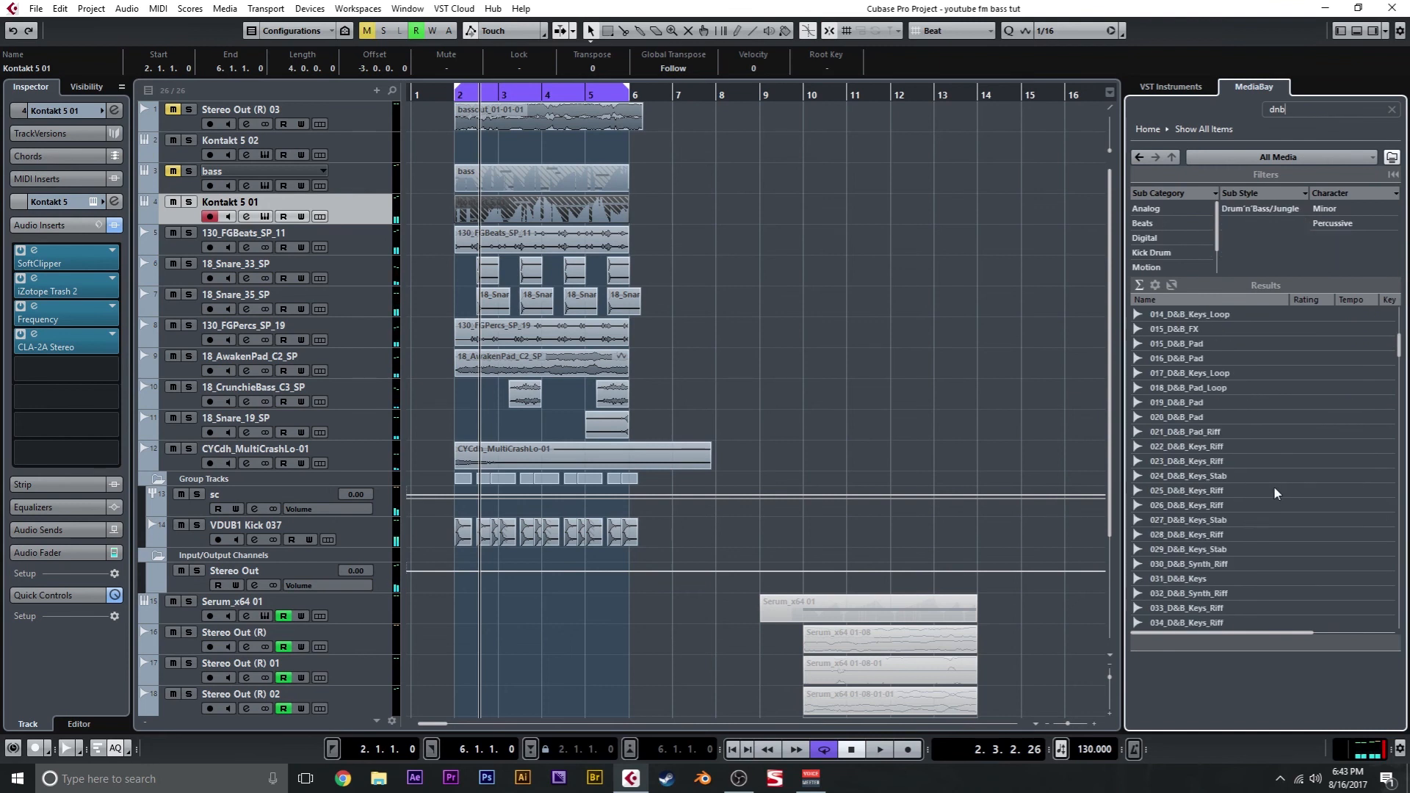
Step: Import the DNB_BREAK_152 loop onto a new audio track at bar 19 below the existing tracks
scroll(1274, 486, down, 15)
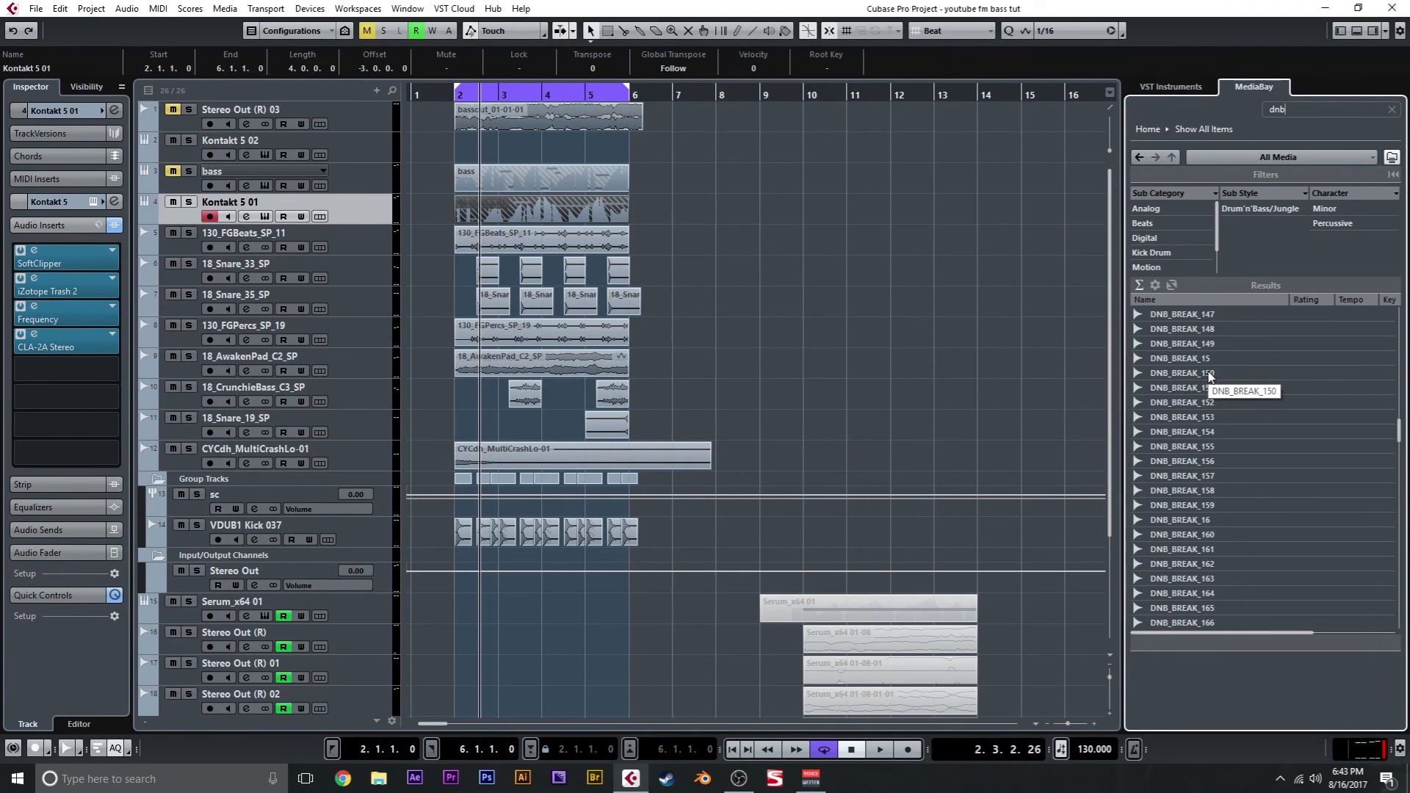
drag(1204, 403, 677, 710)
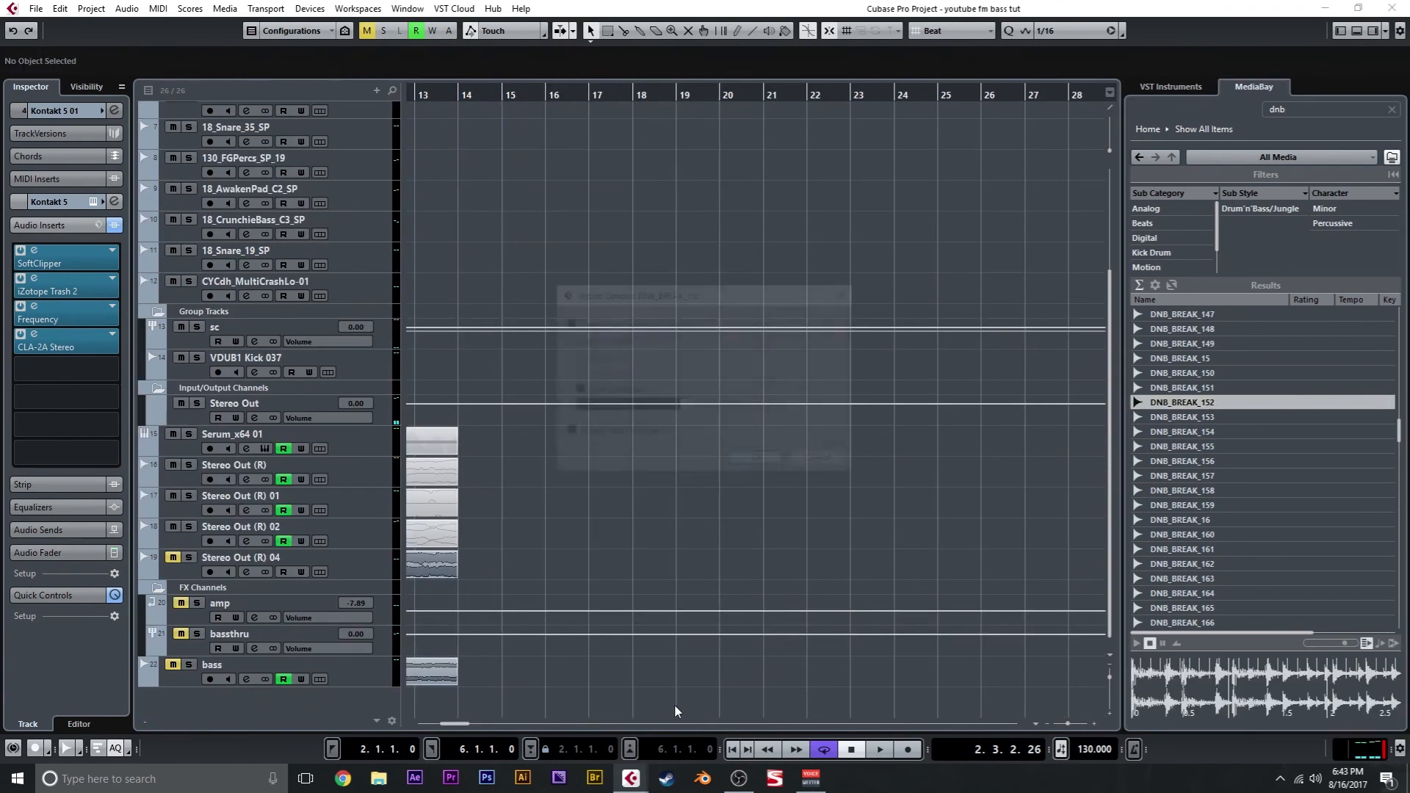
click(766, 465)
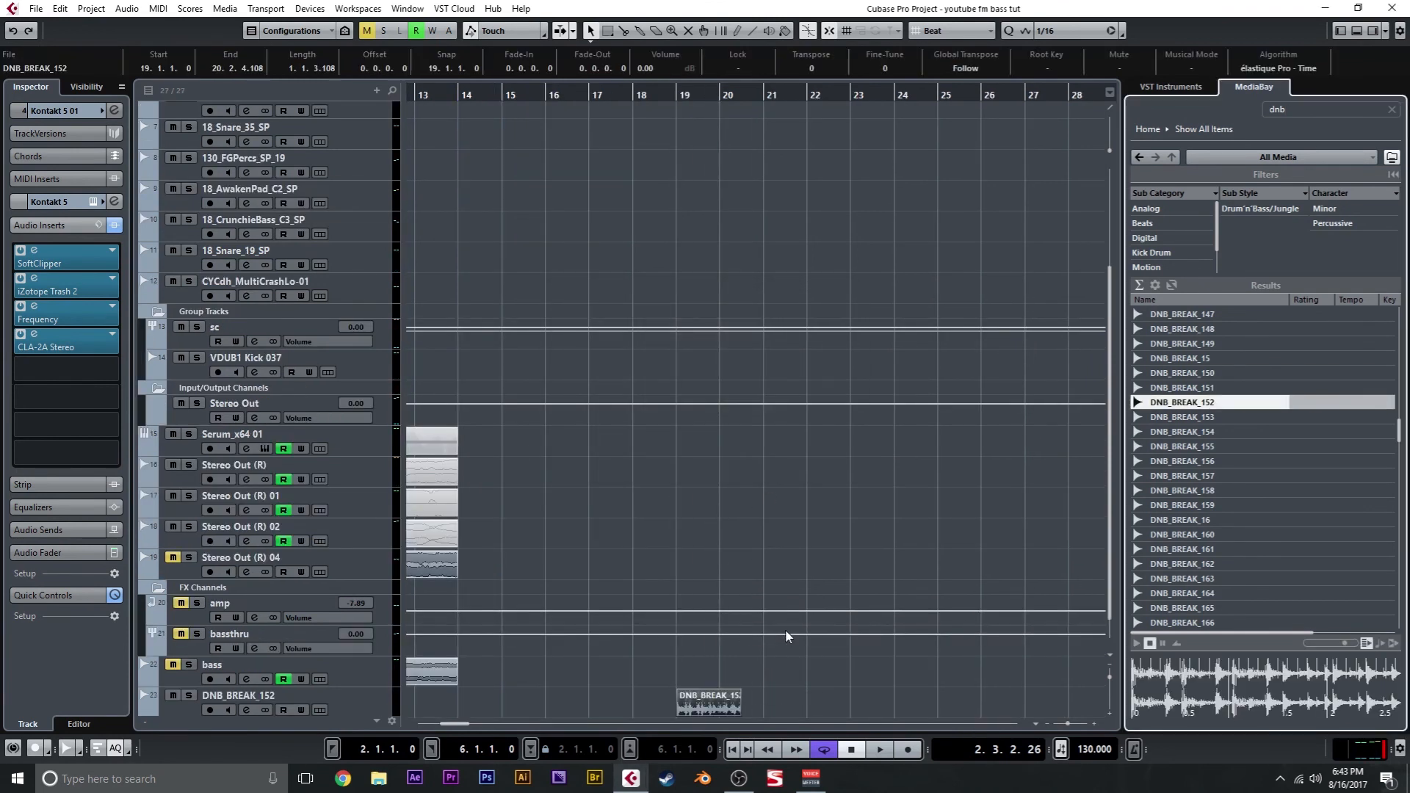
Step: Repeat the DNB_BREAK_152 clip into four back-to-back copies from bar 19 and set the locators around them
scroll(836, 673, down, 1)
drag(963, 687, 623, 676)
key(p)
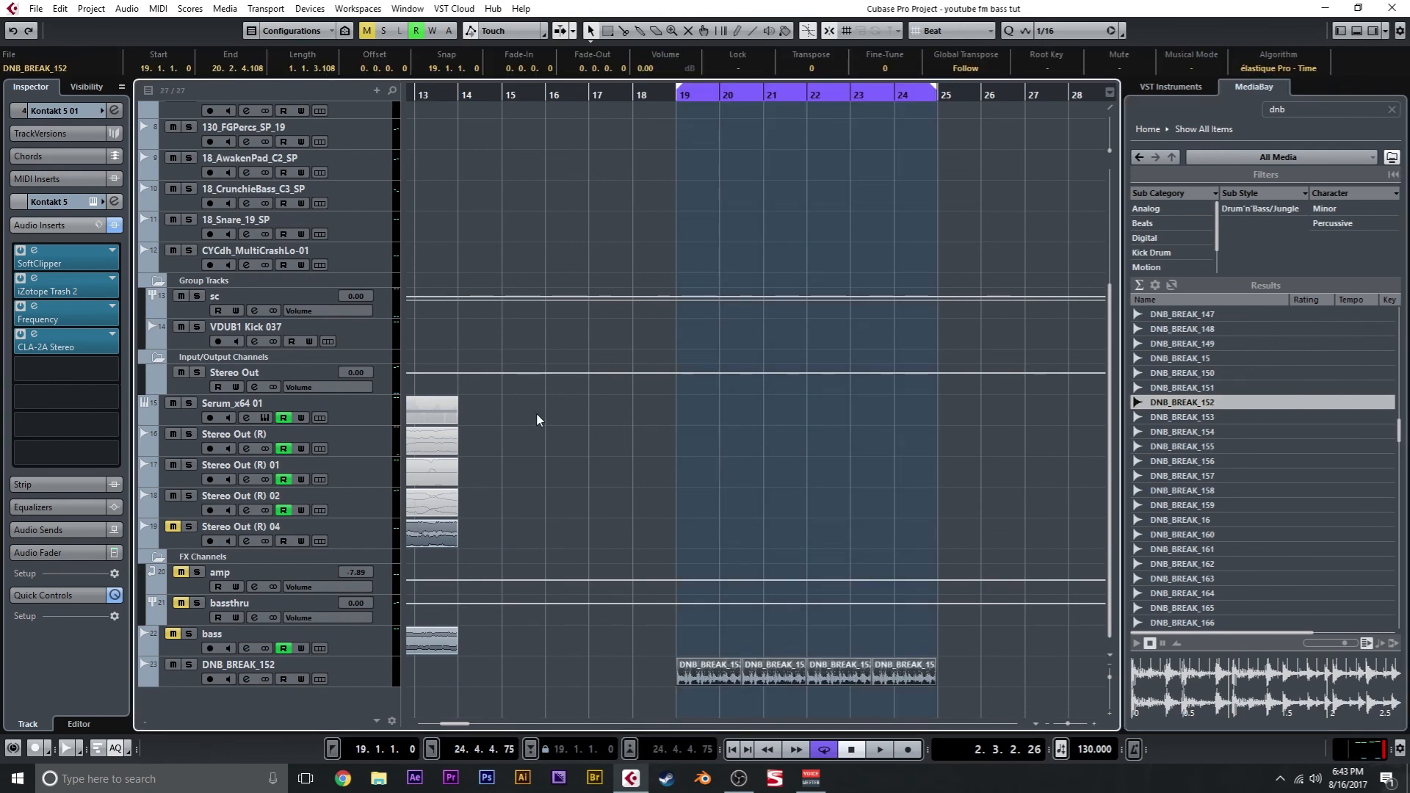
Step: Move the DNB_BREAK_152 track up the track list, directly below Kontakt 5 01
click(380, 663)
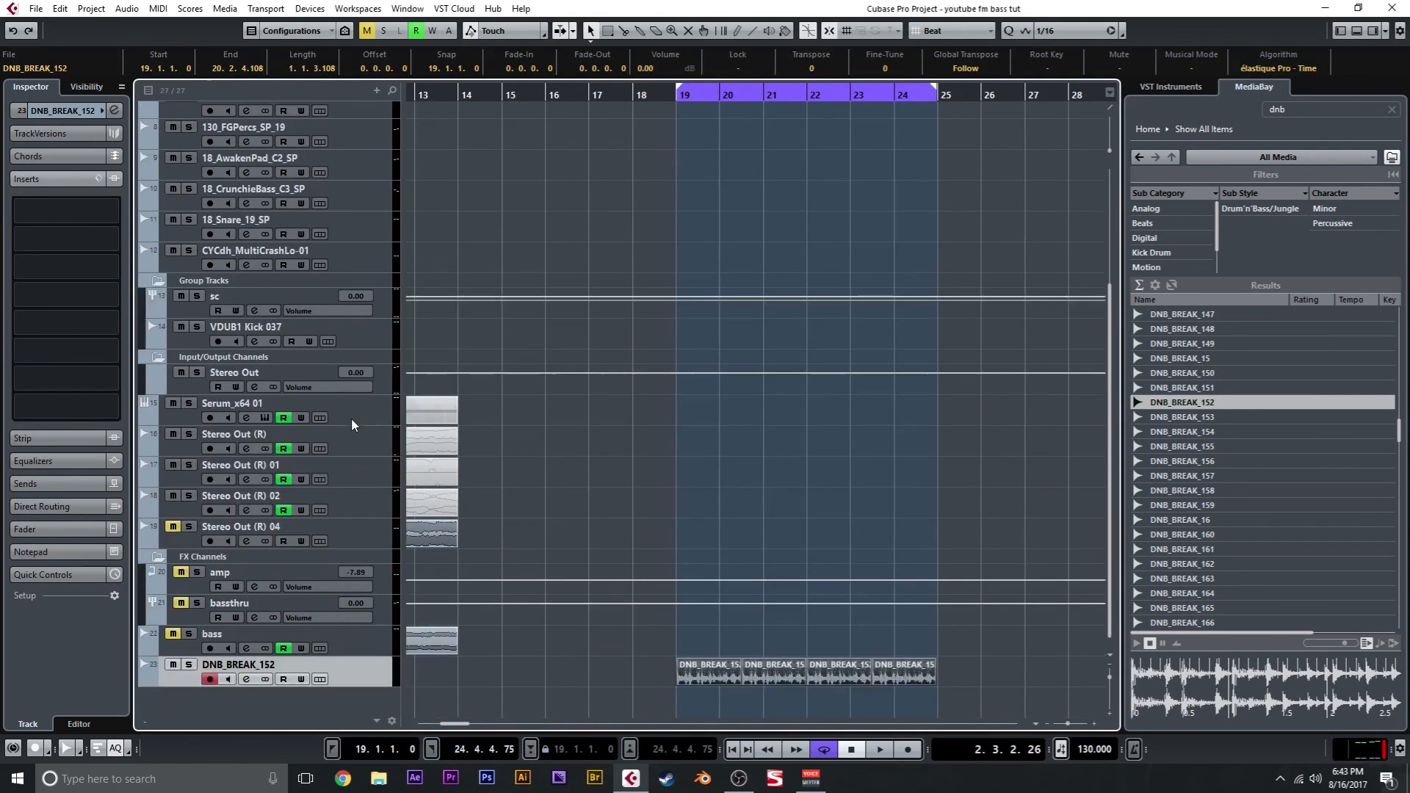
scroll(504, 285, up, 6)
drag(346, 200, 366, 240)
Step: Select the Kontakt 5 01 track, audition the bass live over the cycled drum break, and stop playback
click(372, 205)
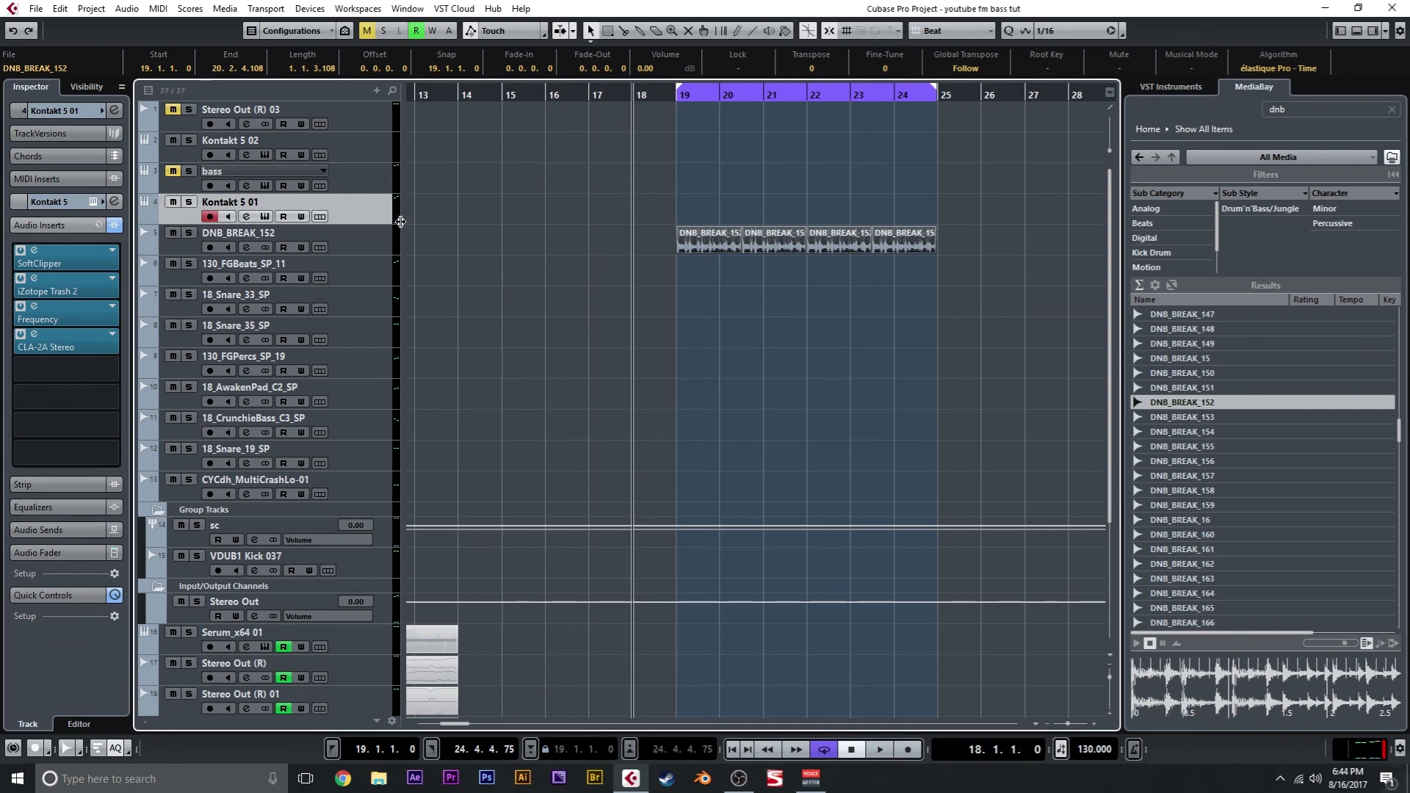
key(space)
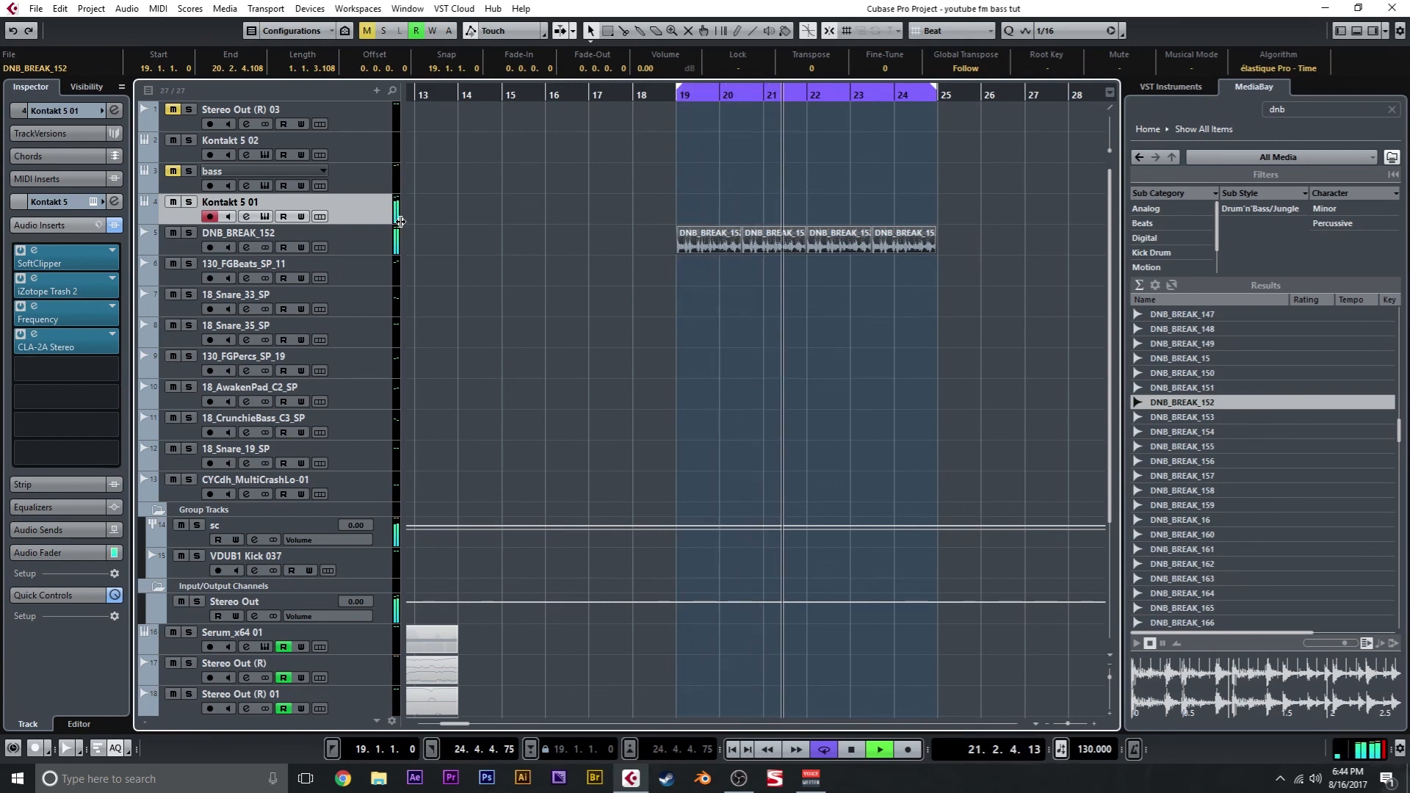
key(space)
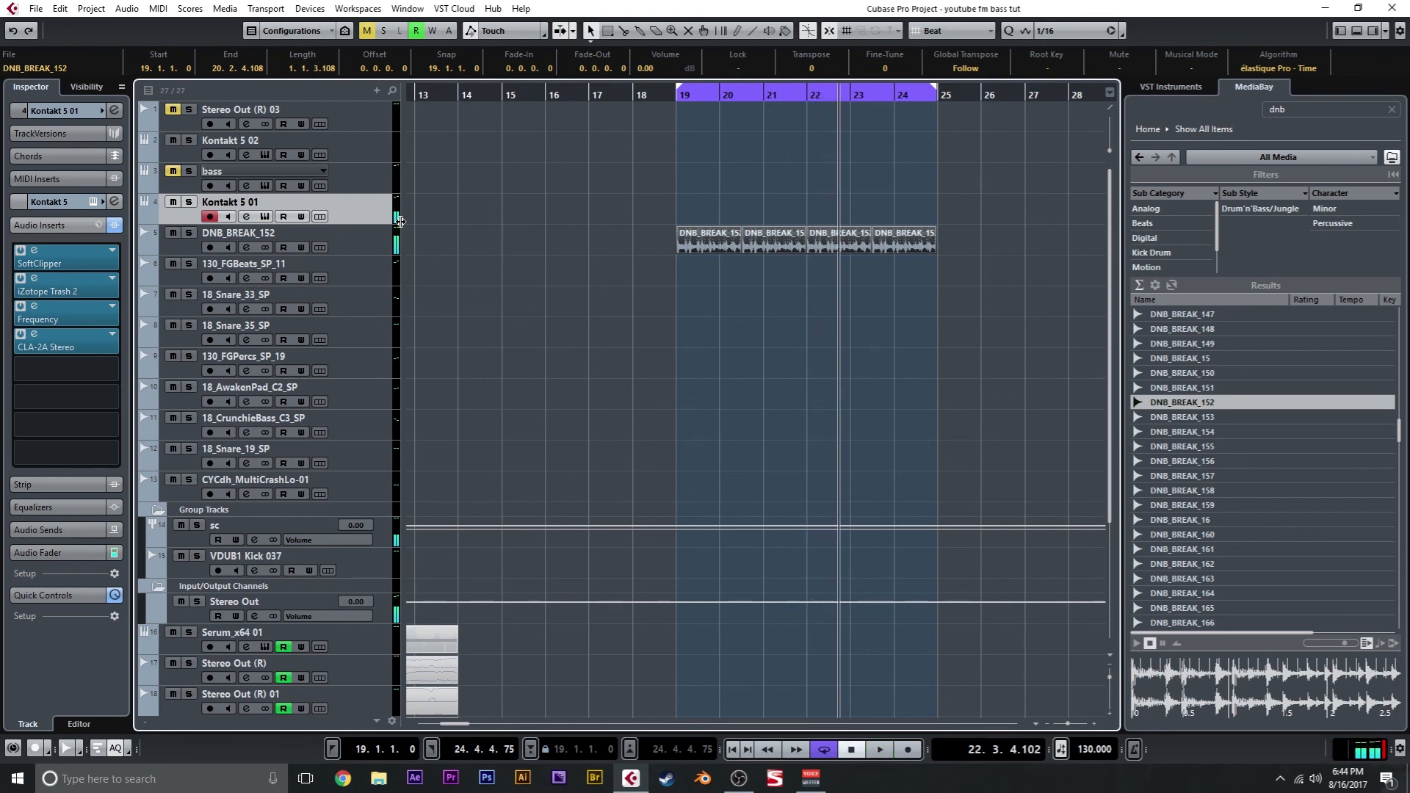